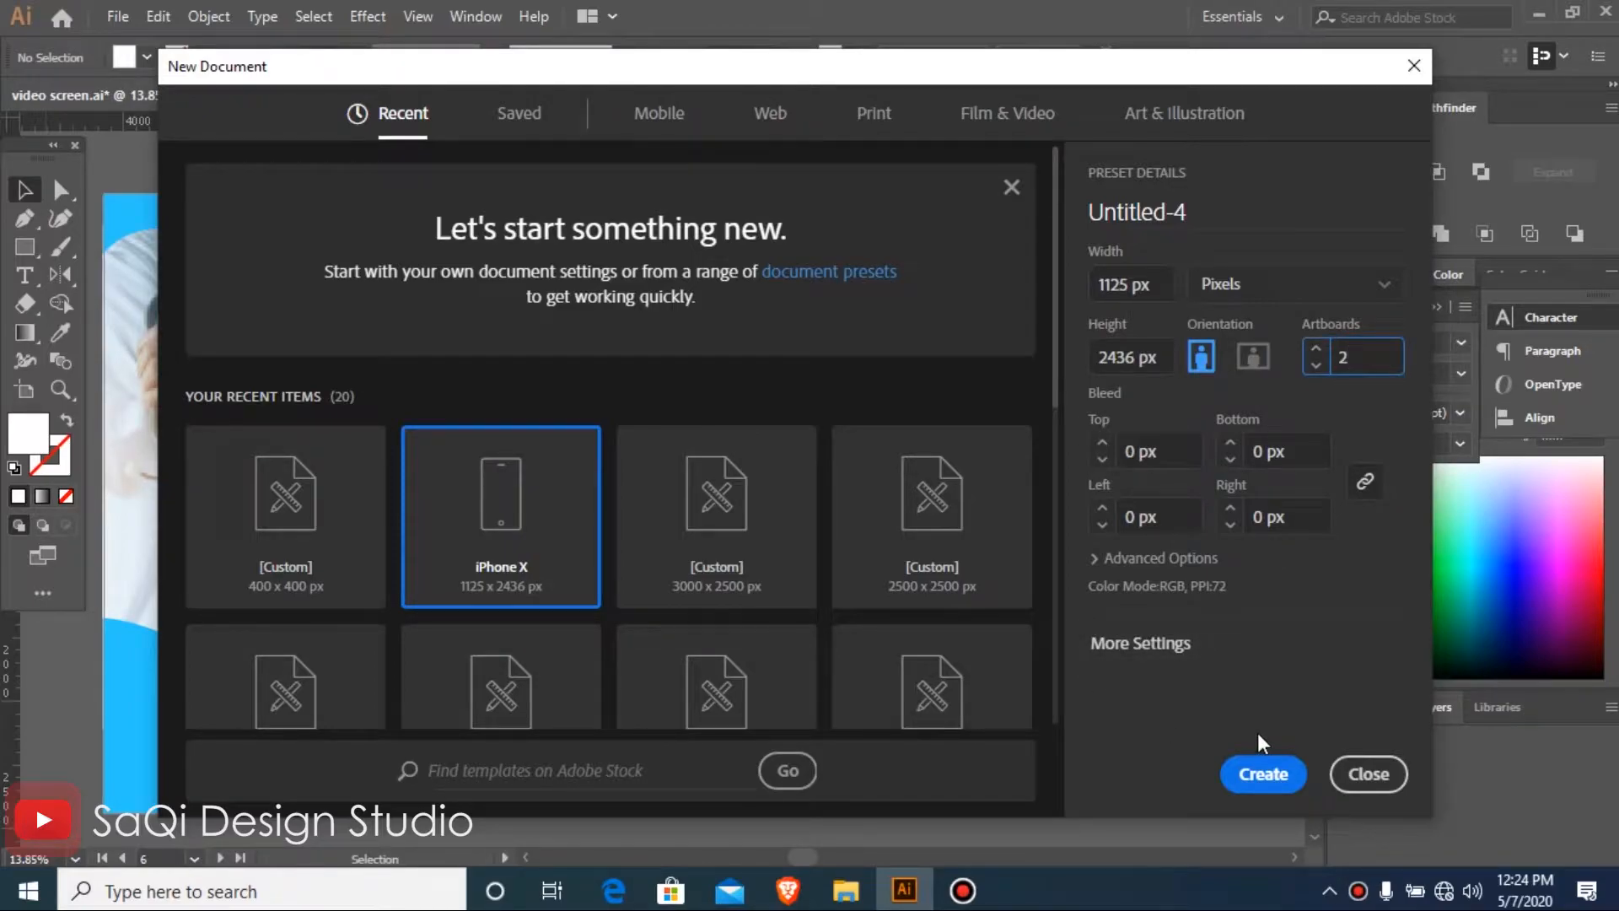
Name the new two-artboard iPhone X document "login and sign up Screens" and create it
{"action": "left_click", "coordinate": [1193, 201]}
{"action": "type", "text": "login and sign up Scree"}
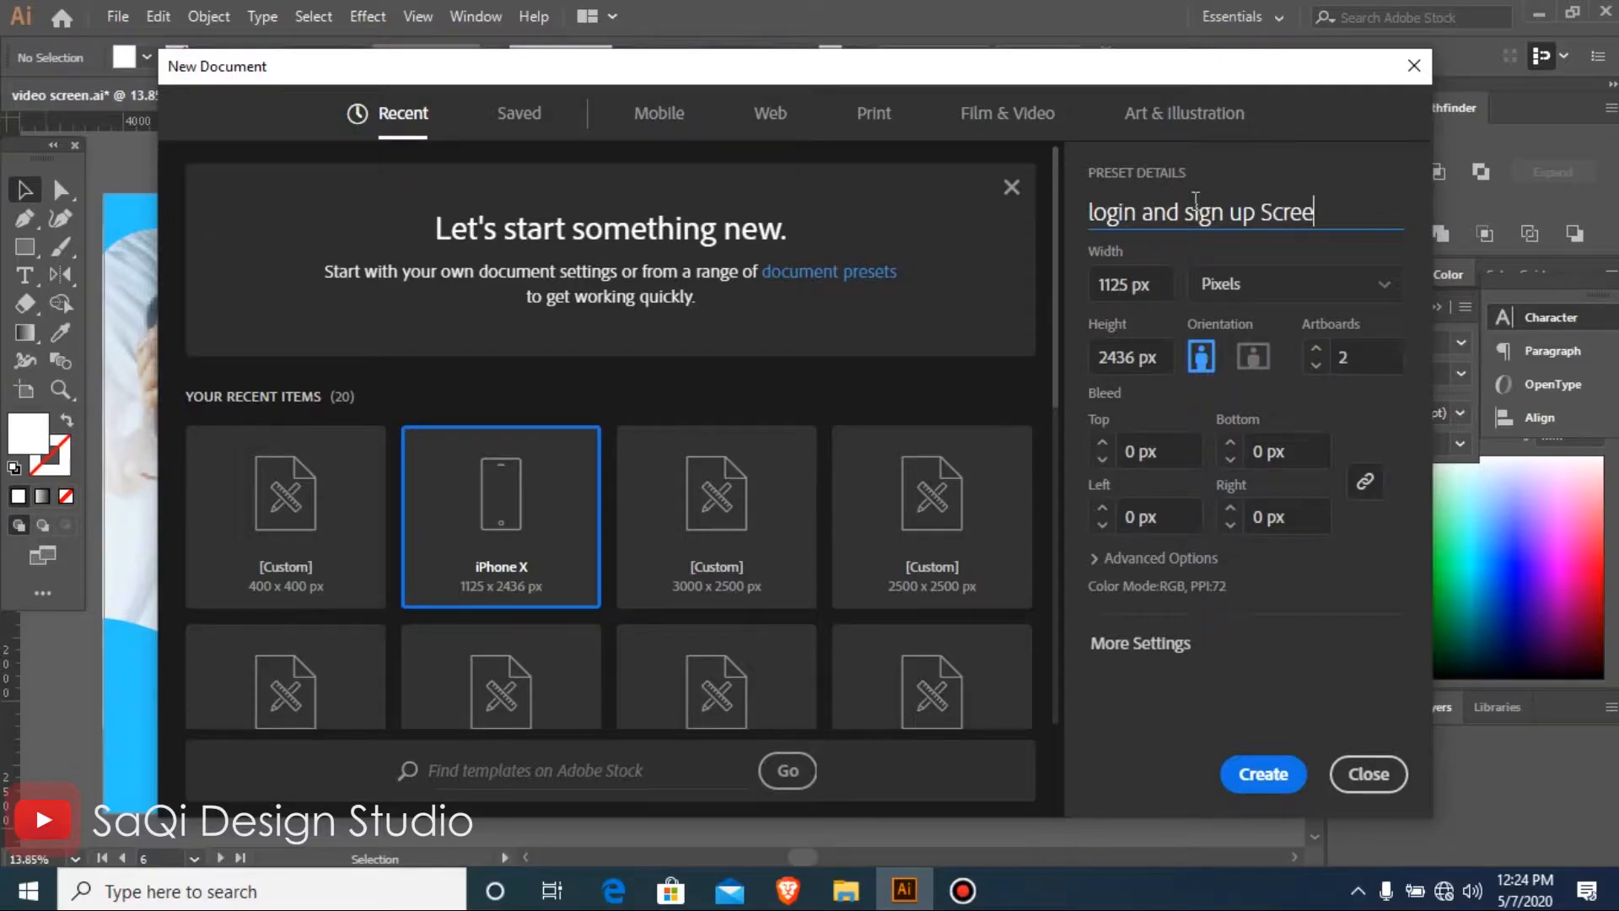
{"action": "key", "text": "Return"}
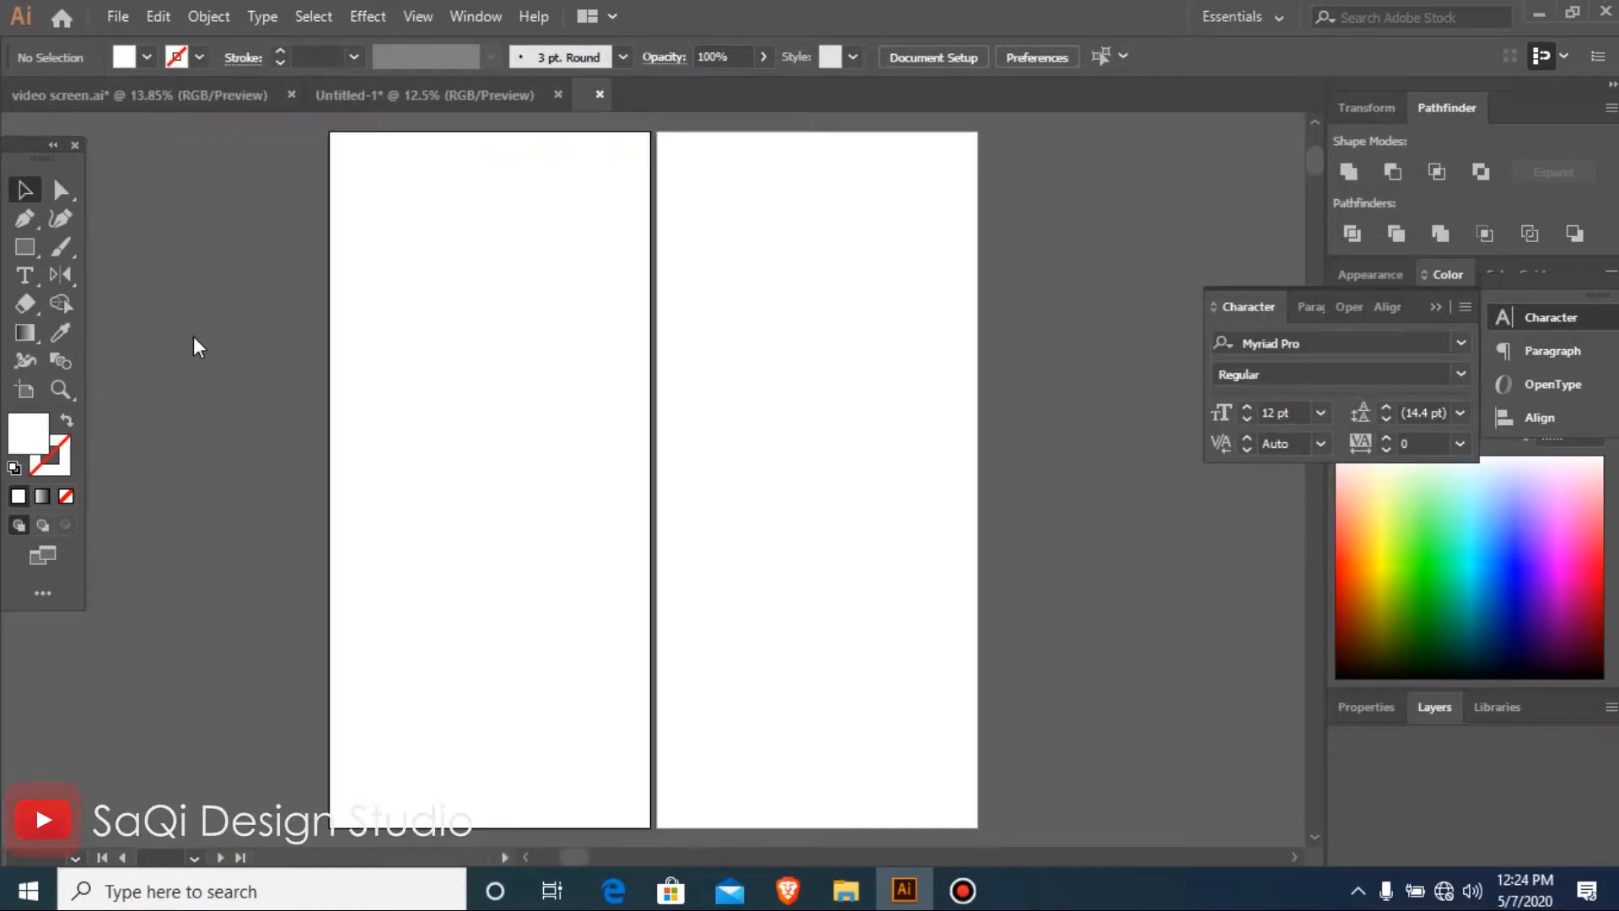
Cut the blue and white colour swatches with their hex labels from the video screen.ai document
{"action": "left_click", "coordinate": [167, 96]}
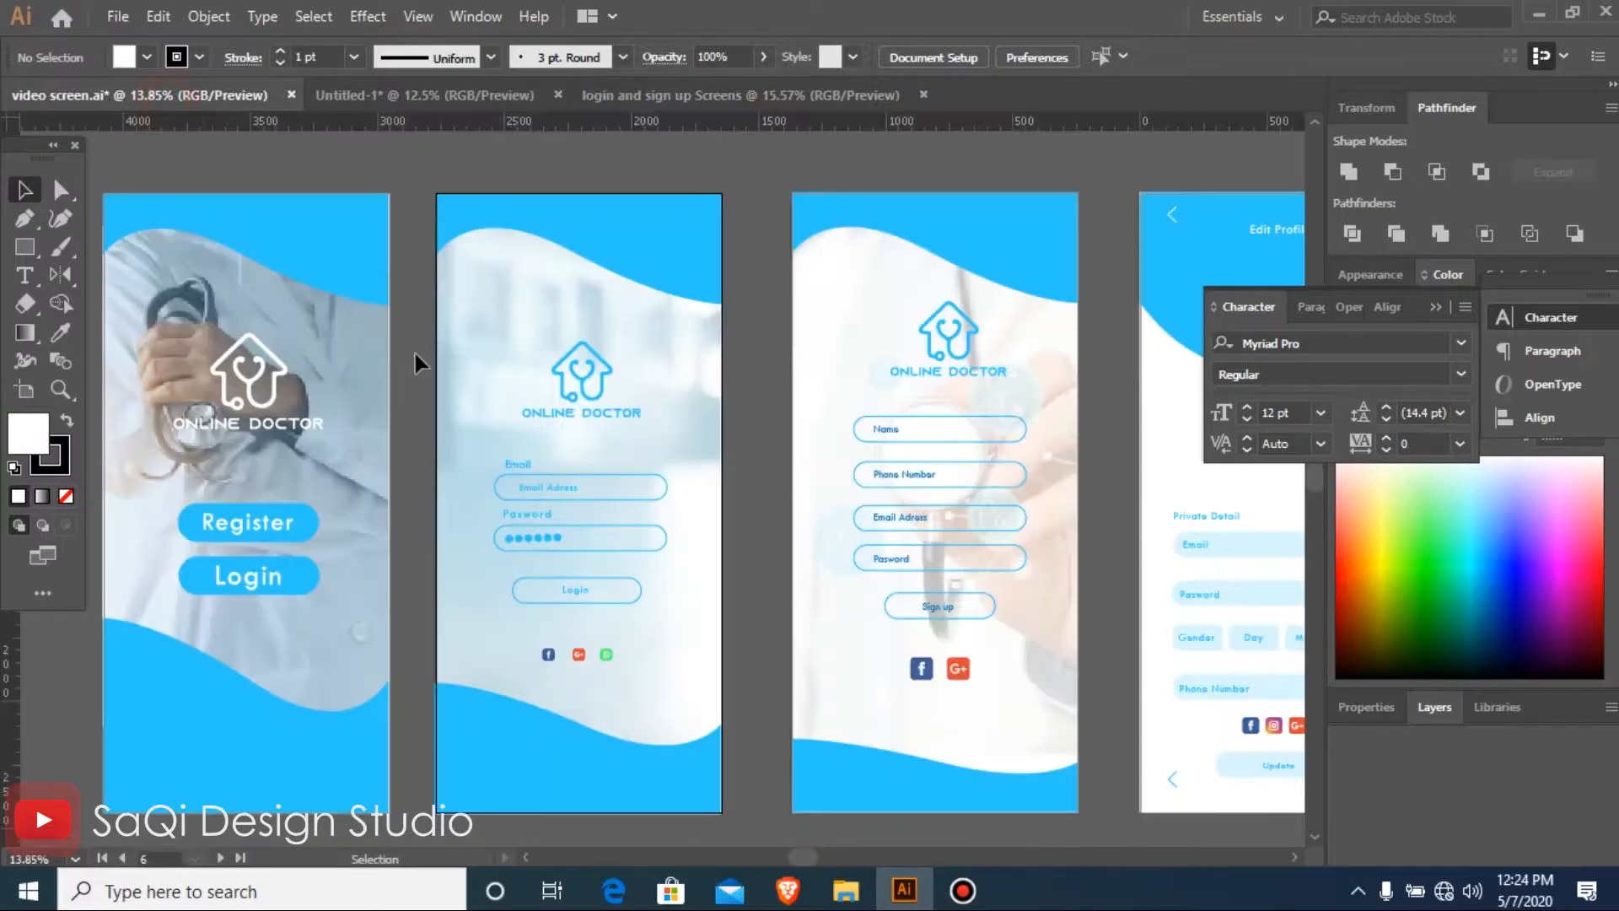
{"action": "key", "text": "ctrl+minus"}
{"action": "key", "text": "ctrl+minus"}
{"action": "key", "text": "ctrl+minus"}
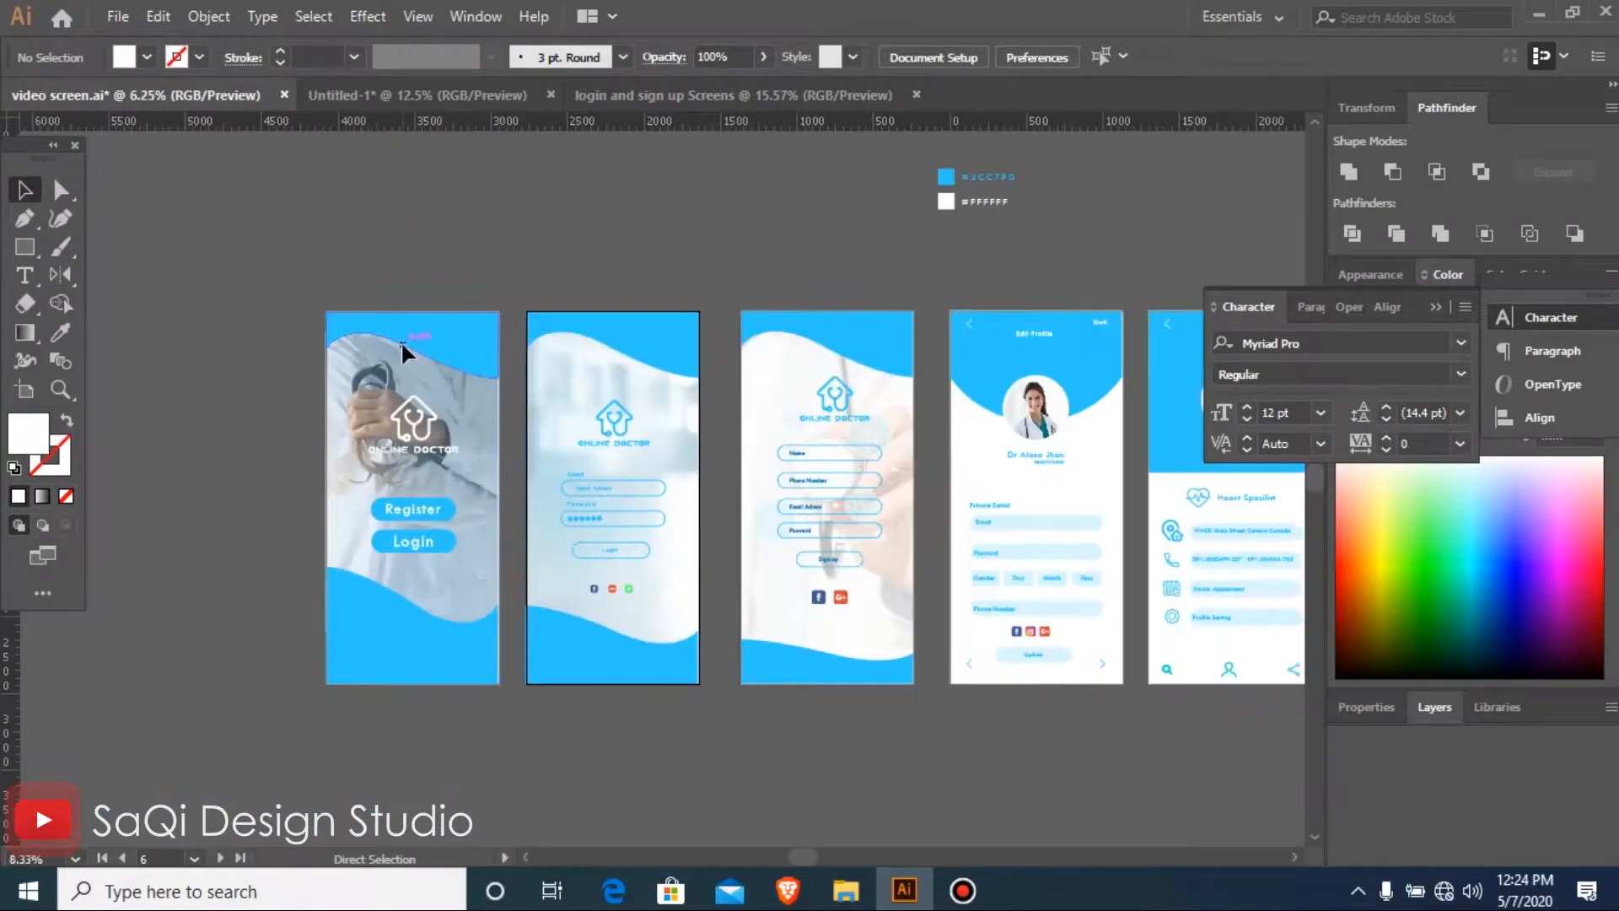
{"action": "left_click_drag", "start_coordinate": [778, 218], "coordinate": [1050, 358]}
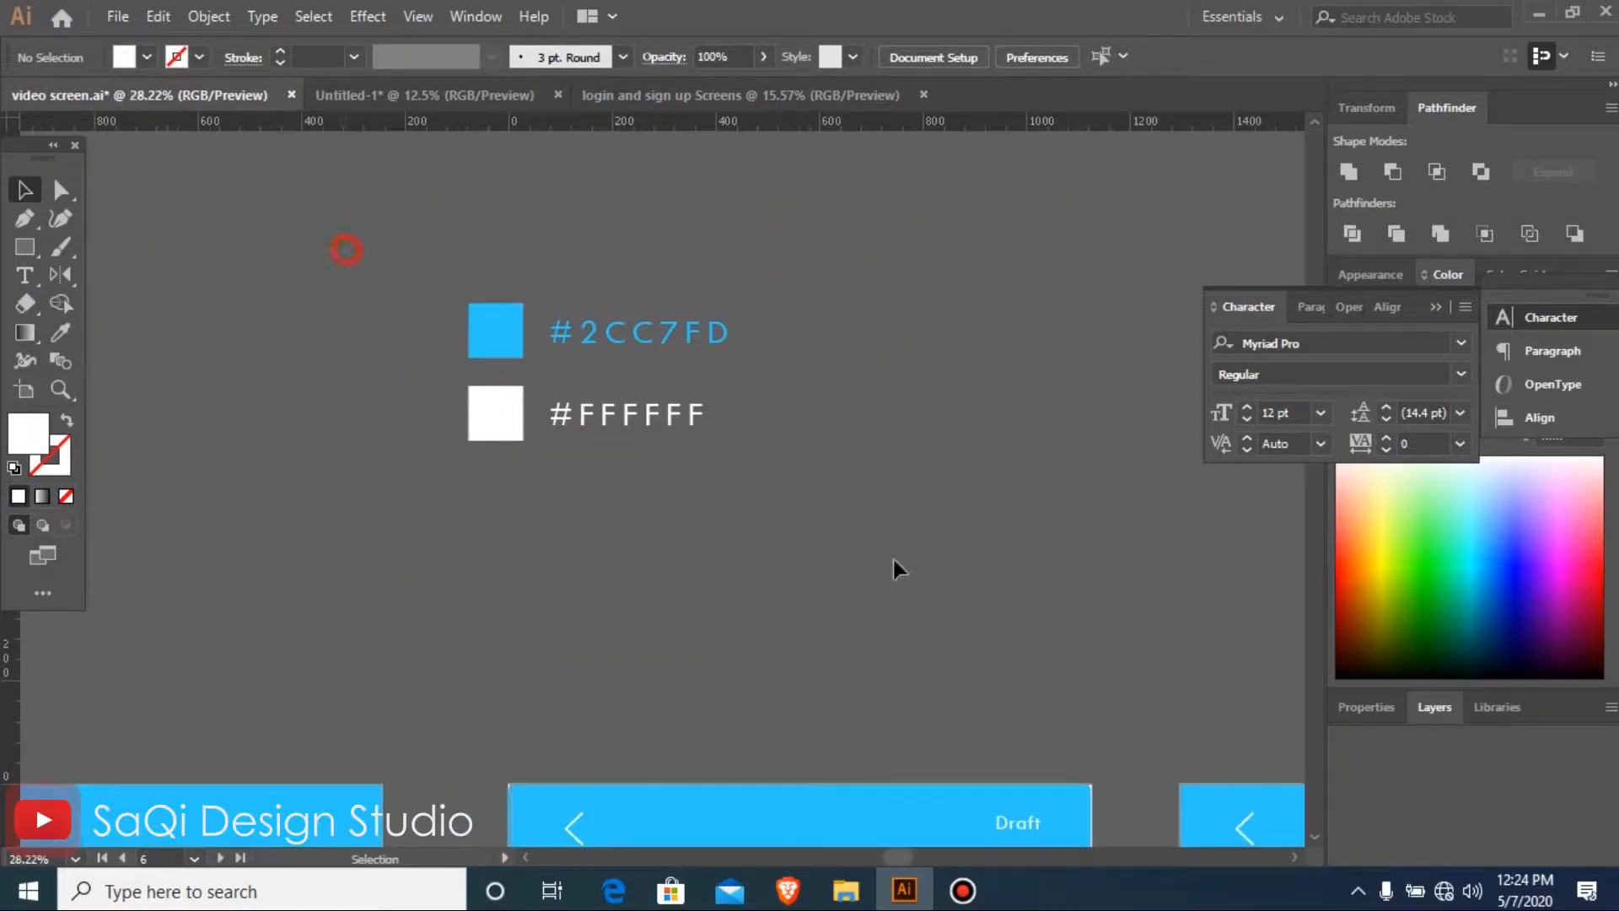
{"action": "left_click_drag", "start_coordinate": [346, 250], "coordinate": [892, 555]}
{"action": "key", "text": "Delete"}
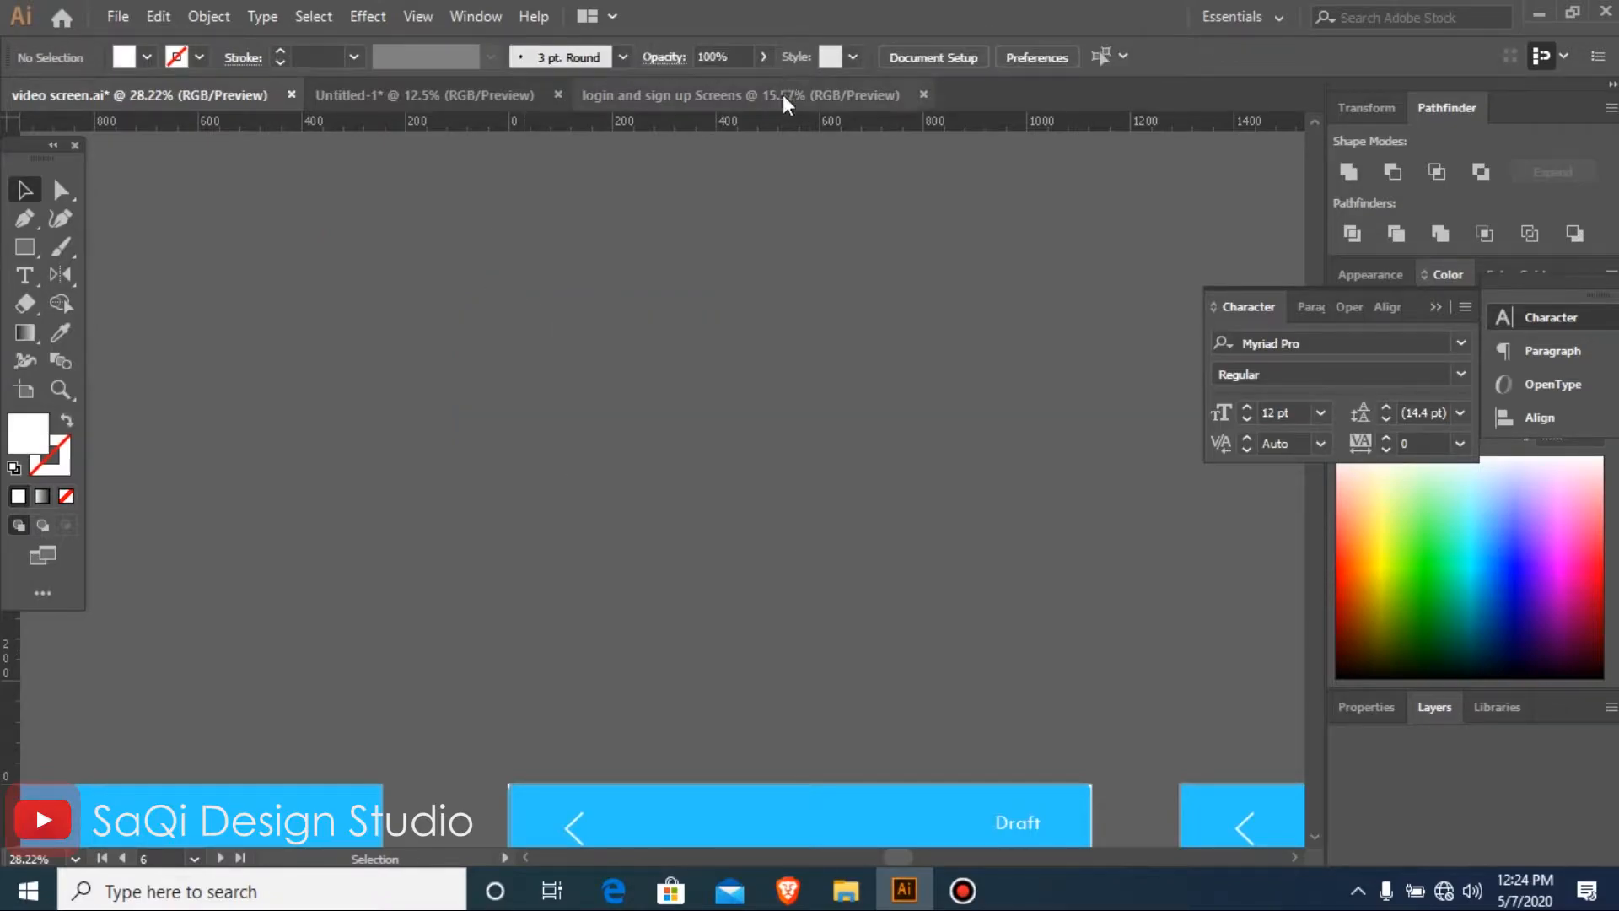
Paste the colour swatches and labels beside the first artboard in the login and sign up Screens document
{"action": "left_click", "coordinate": [782, 95]}
{"action": "key", "text": "ctrl+minus"}
{"action": "key", "text": "ctrl+minus"}
{"action": "left_click_drag", "start_coordinate": [206, 236], "coordinate": [607, 456]}
{"action": "key", "text": "ctrl+v"}
{"action": "left_click_drag", "start_coordinate": [727, 424], "coordinate": [870, 487]}
{"action": "left_click", "coordinate": [816, 700]}
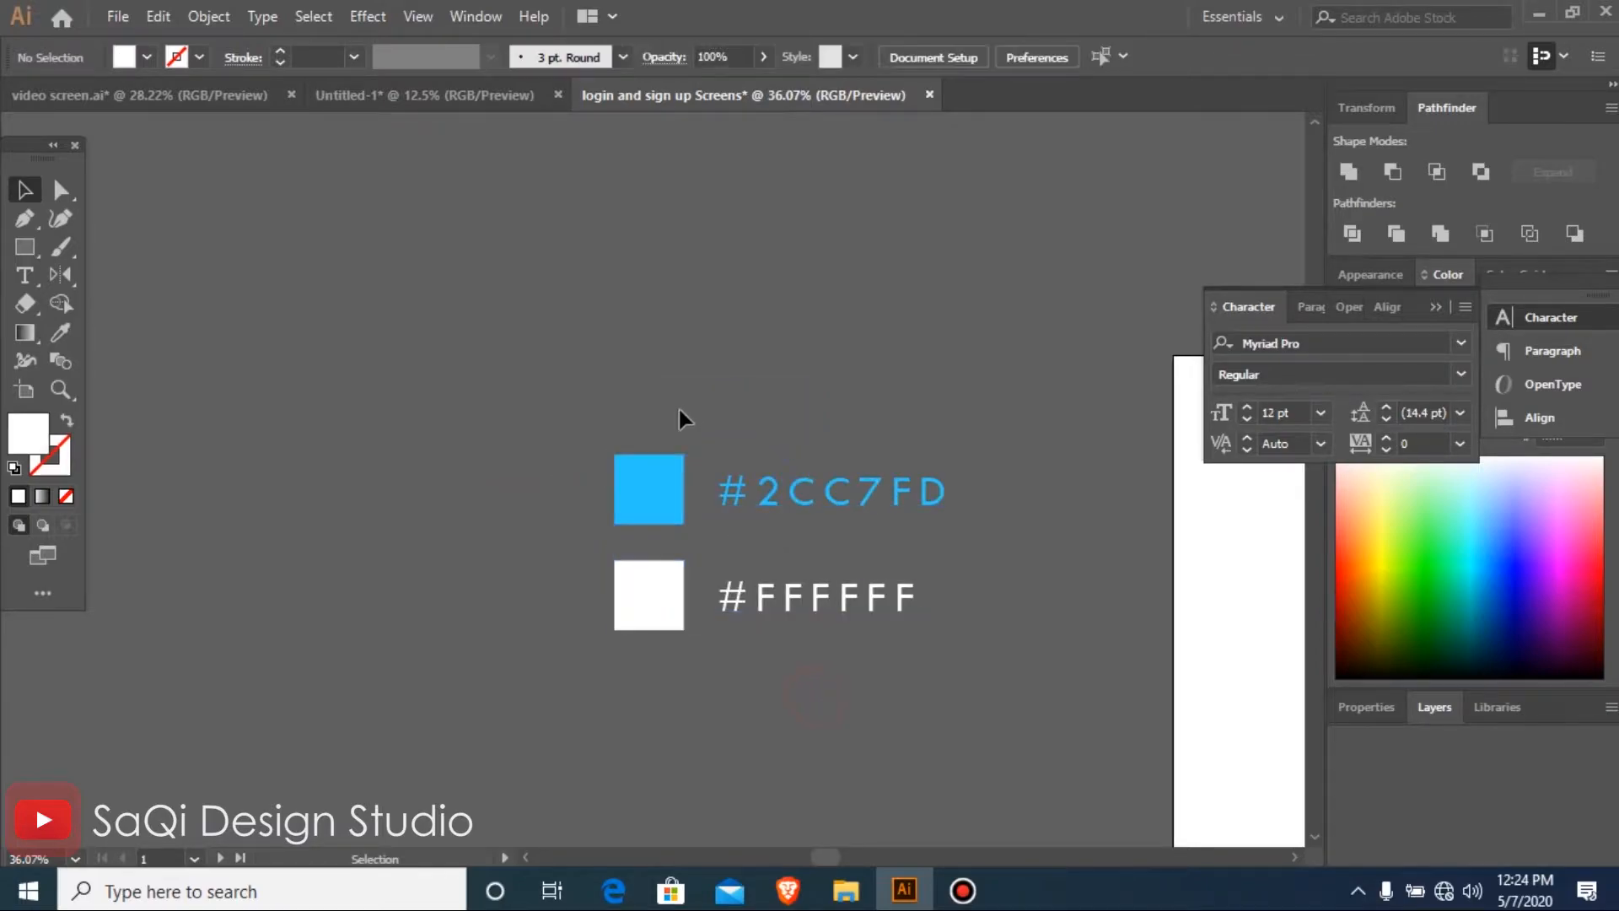
Check the blue swatch's fill code in the Color Picker and retype its label as #2cc7fd
{"action": "left_click", "coordinate": [666, 488]}
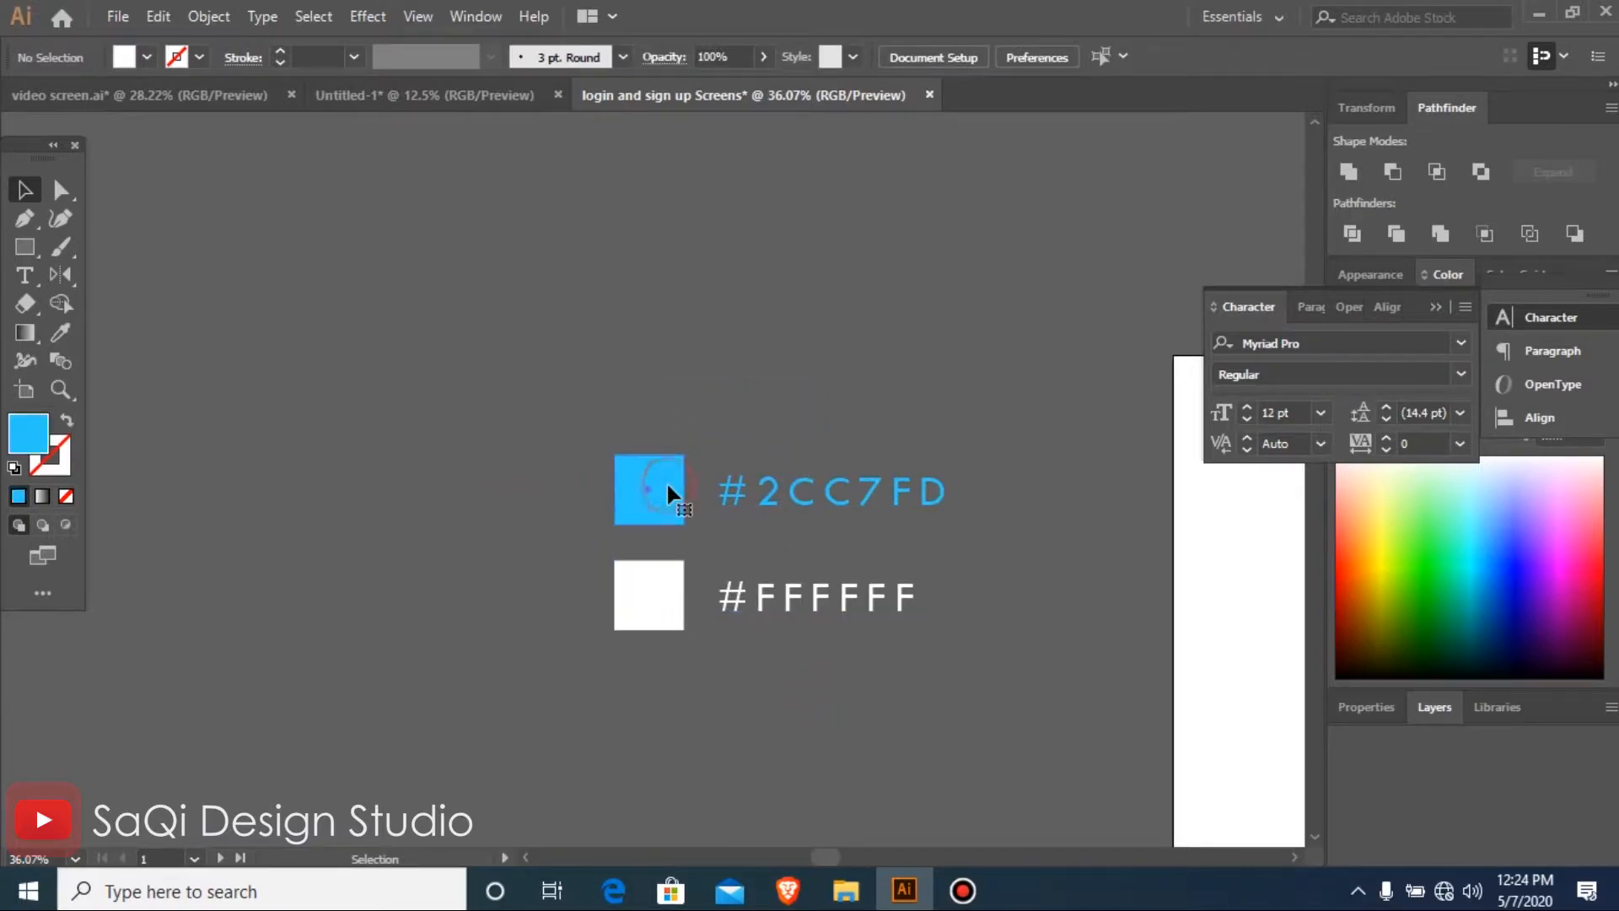
{"action": "double_click", "coordinate": [30, 447]}
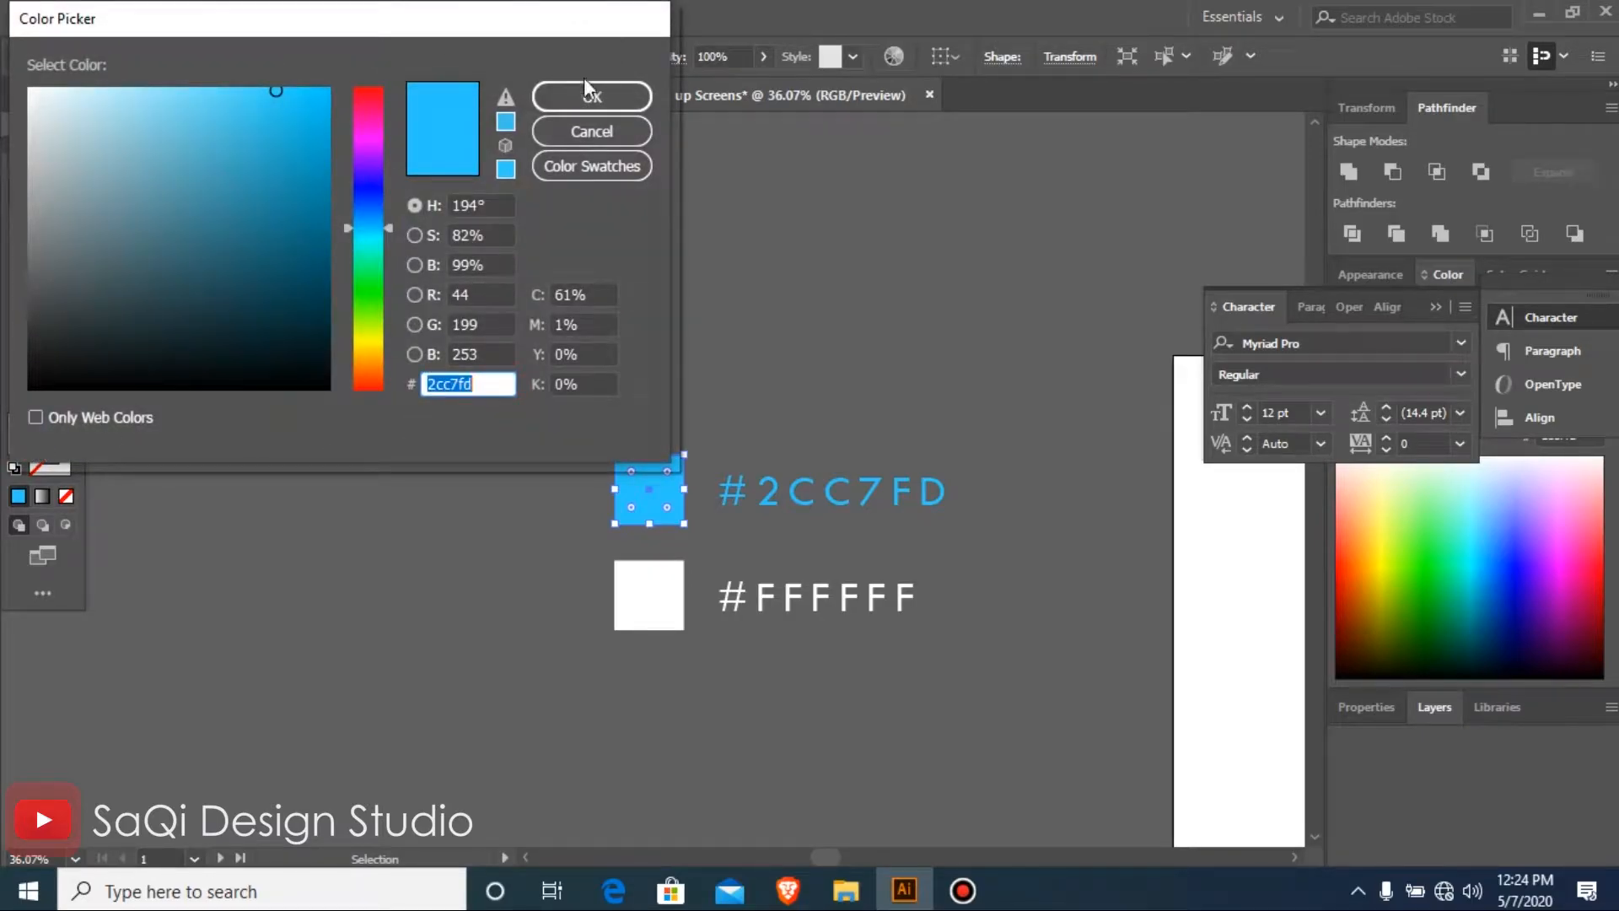
{"action": "left_click", "coordinate": [582, 99]}
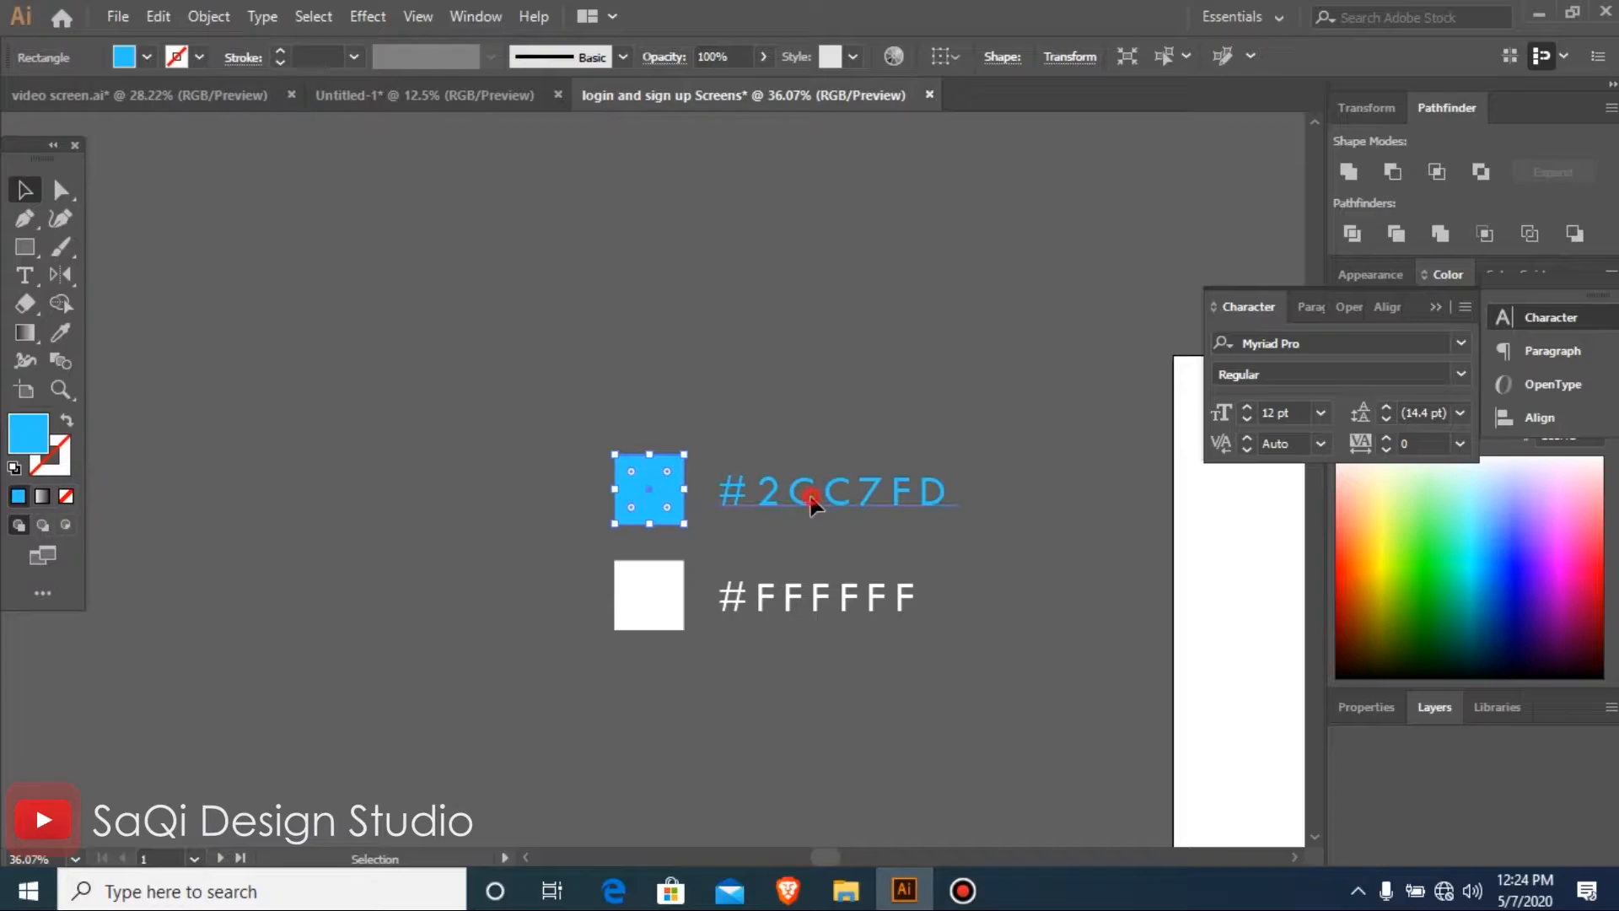
{"action": "left_click", "coordinate": [811, 503]}
{"action": "double_click", "coordinate": [772, 500]}
{"action": "key", "text": "shift+End"}
{"action": "key", "text": "BackSpace"}
{"action": "type", "text": "2cc7fd"}
{"action": "left_click", "coordinate": [22, 183]}
Move Artboard 2 to the right to leave a wider gap between the two artboards
{"action": "key", "text": "ctrl+minus"}
{"action": "key", "text": "ctrl+minus"}
{"action": "key", "text": "ctrl+minus"}
{"action": "key", "text": "ctrl+minus"}
{"action": "key", "text": "ctrl+minus"}
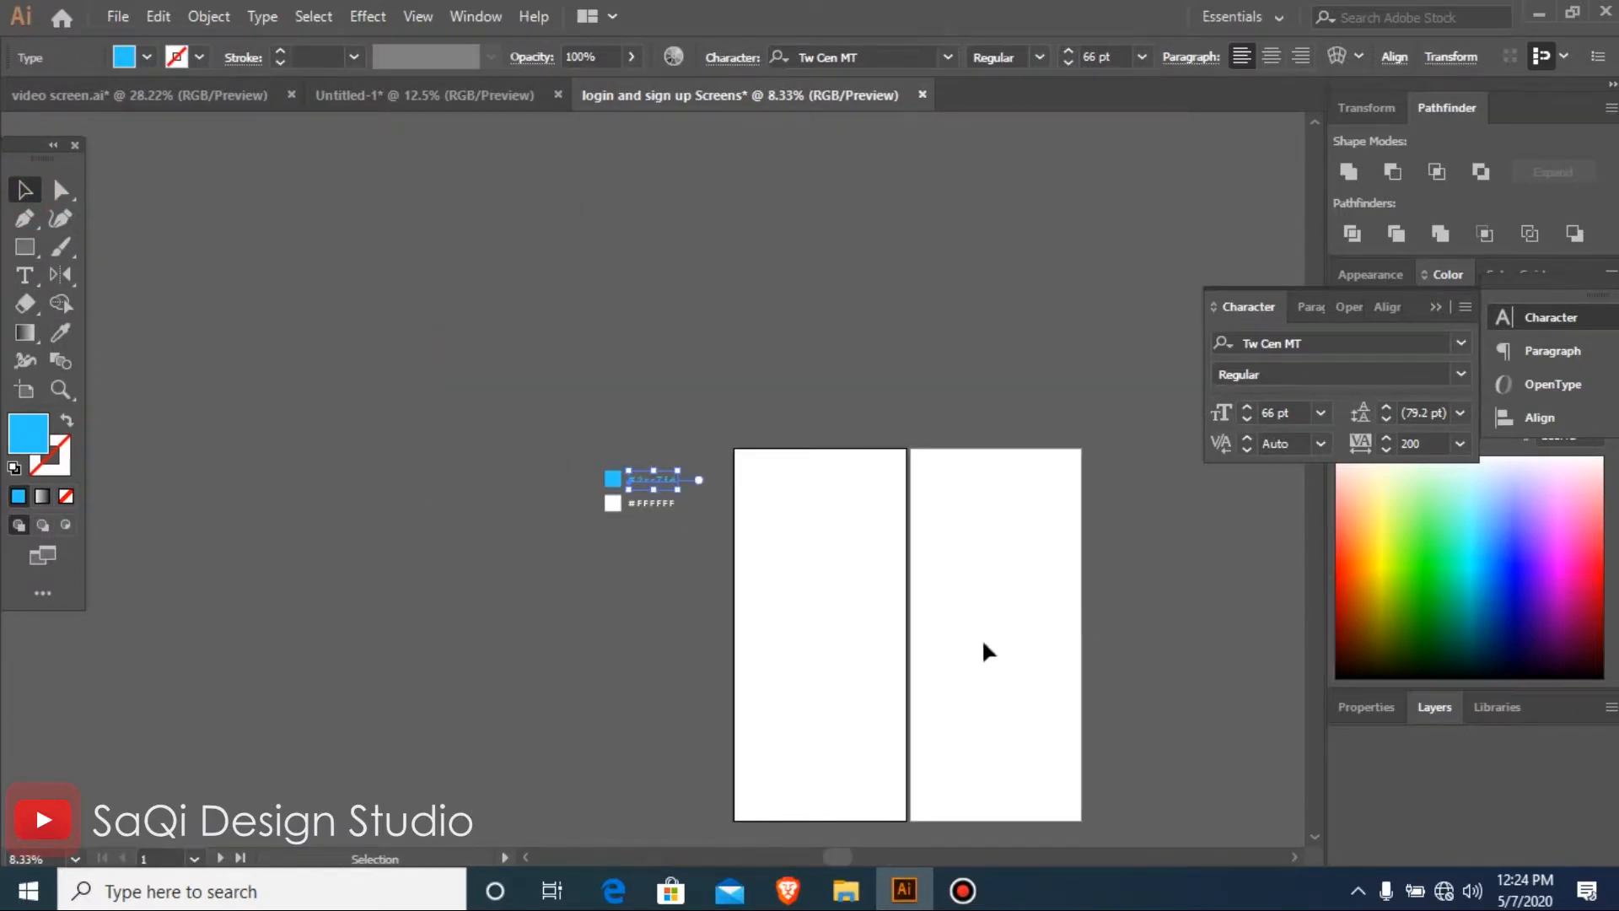
{"action": "left_click", "coordinate": [976, 638]}
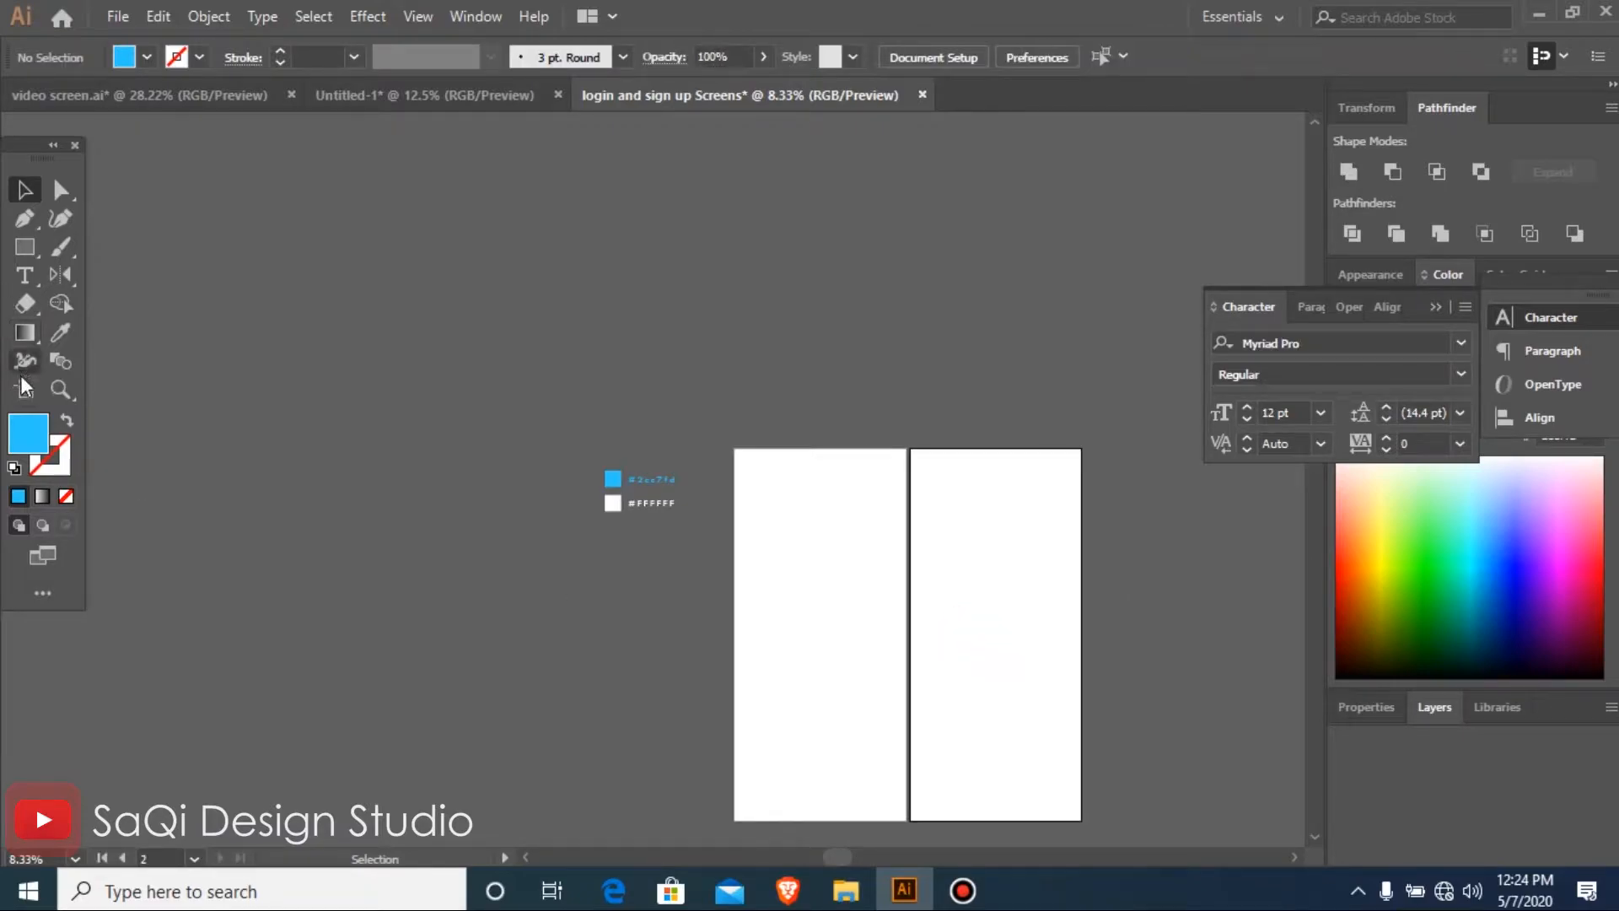
{"action": "left_click", "coordinate": [968, 561]}
{"action": "left_click", "coordinate": [34, 386]}
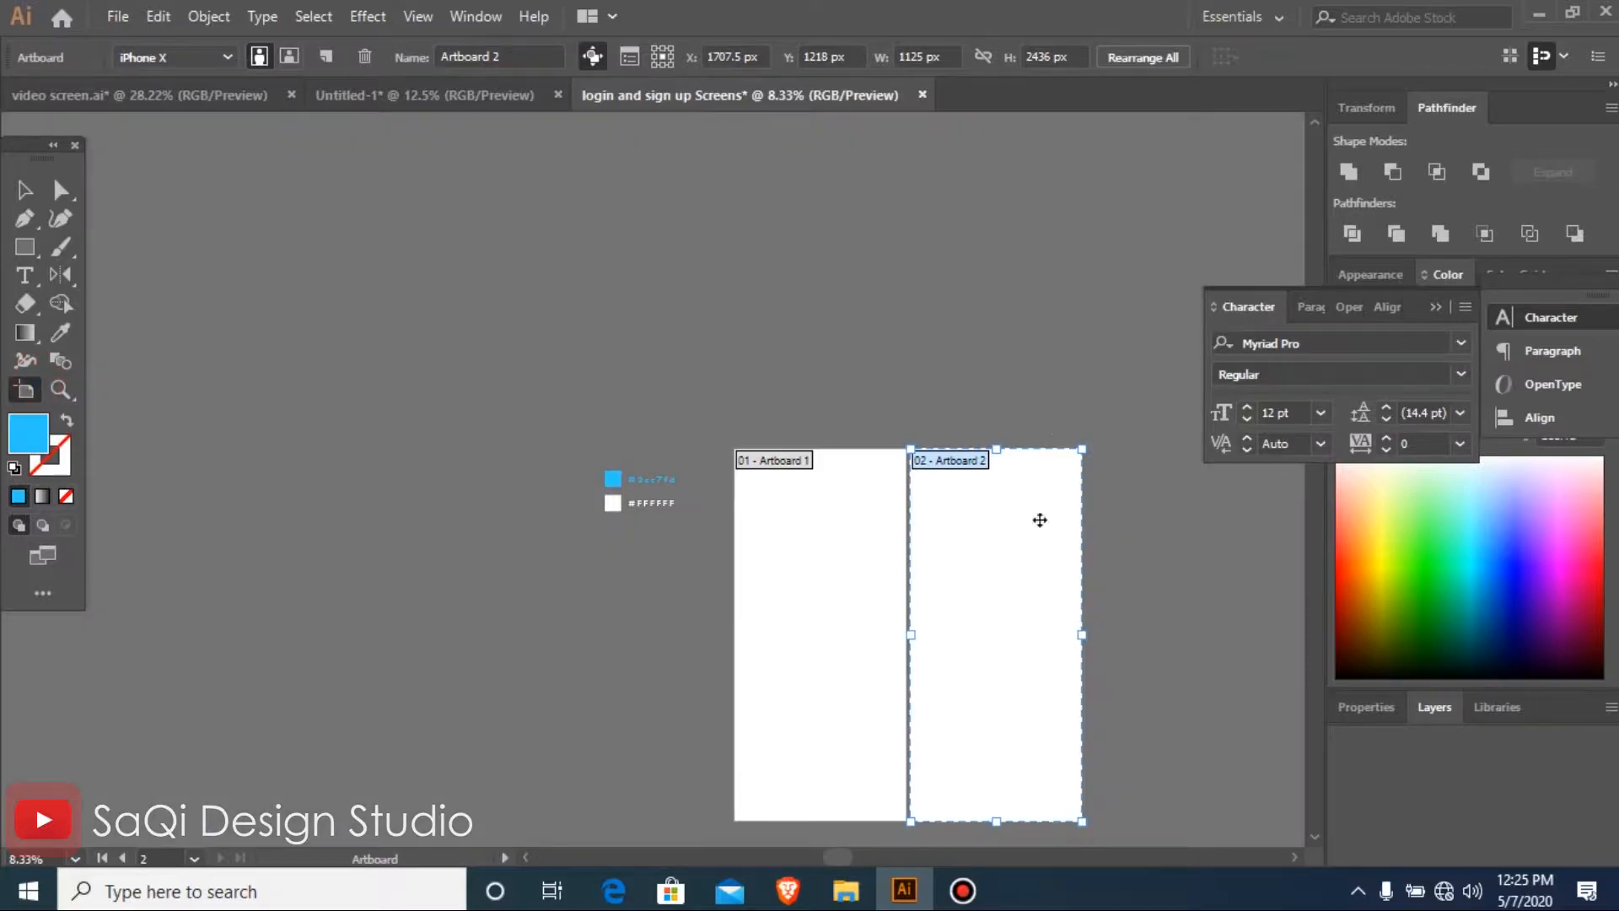
{"action": "left_click_drag", "start_coordinate": [988, 590], "coordinate": [1004, 624]}
{"action": "key", "text": "ctrl+z"}
{"action": "left_click", "coordinate": [27, 190]}
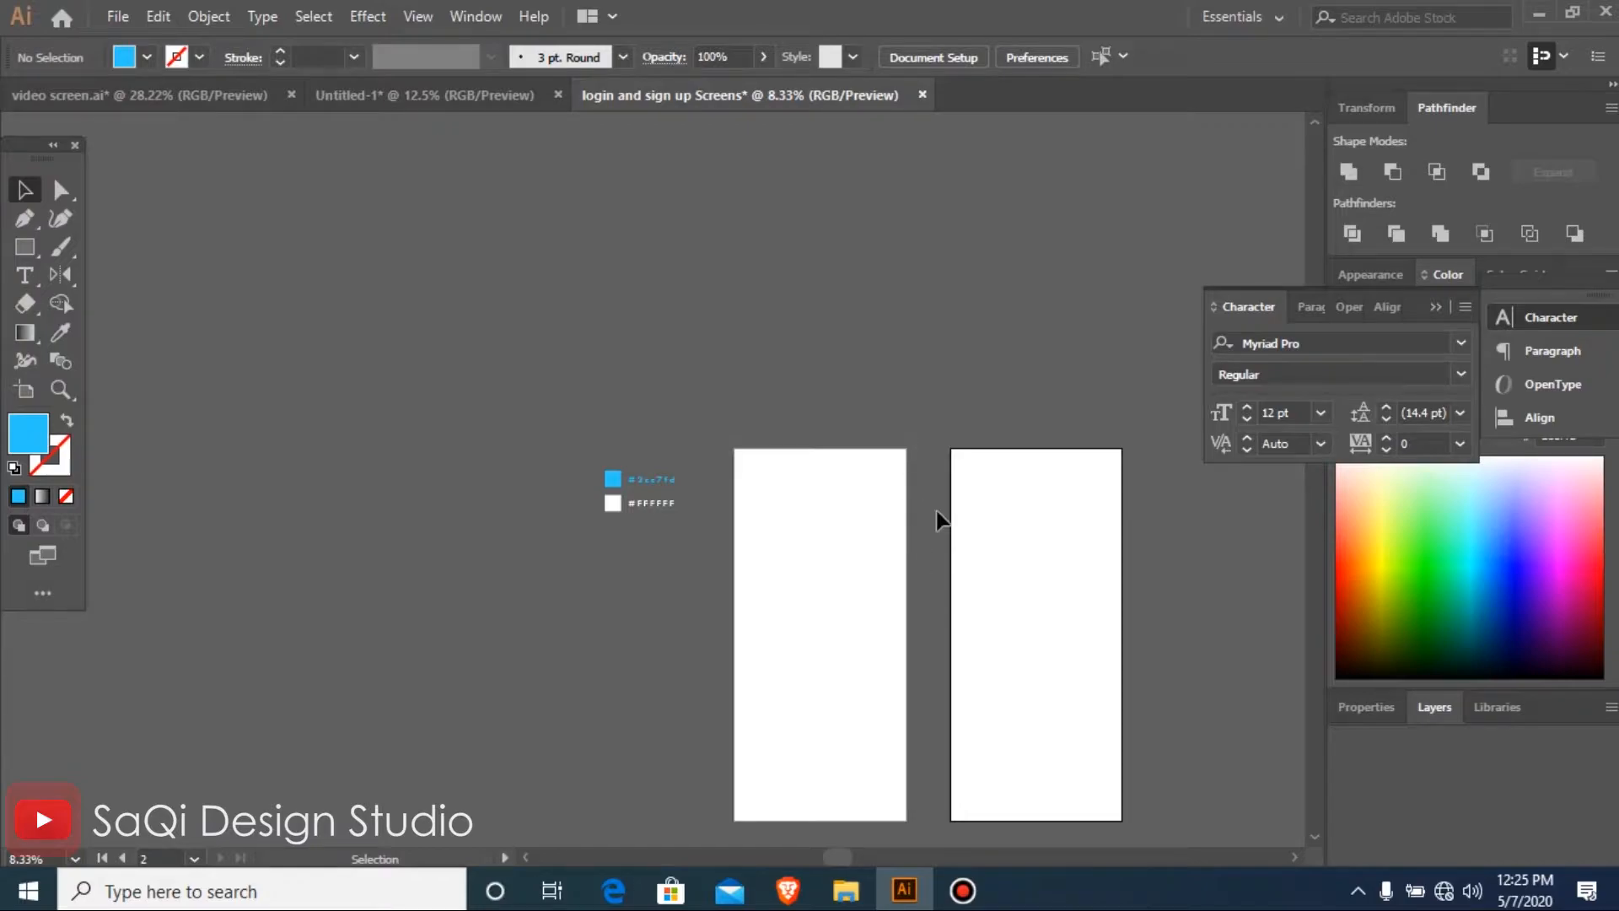
{"action": "left_click_drag", "start_coordinate": [953, 628], "coordinate": [1255, 755]}
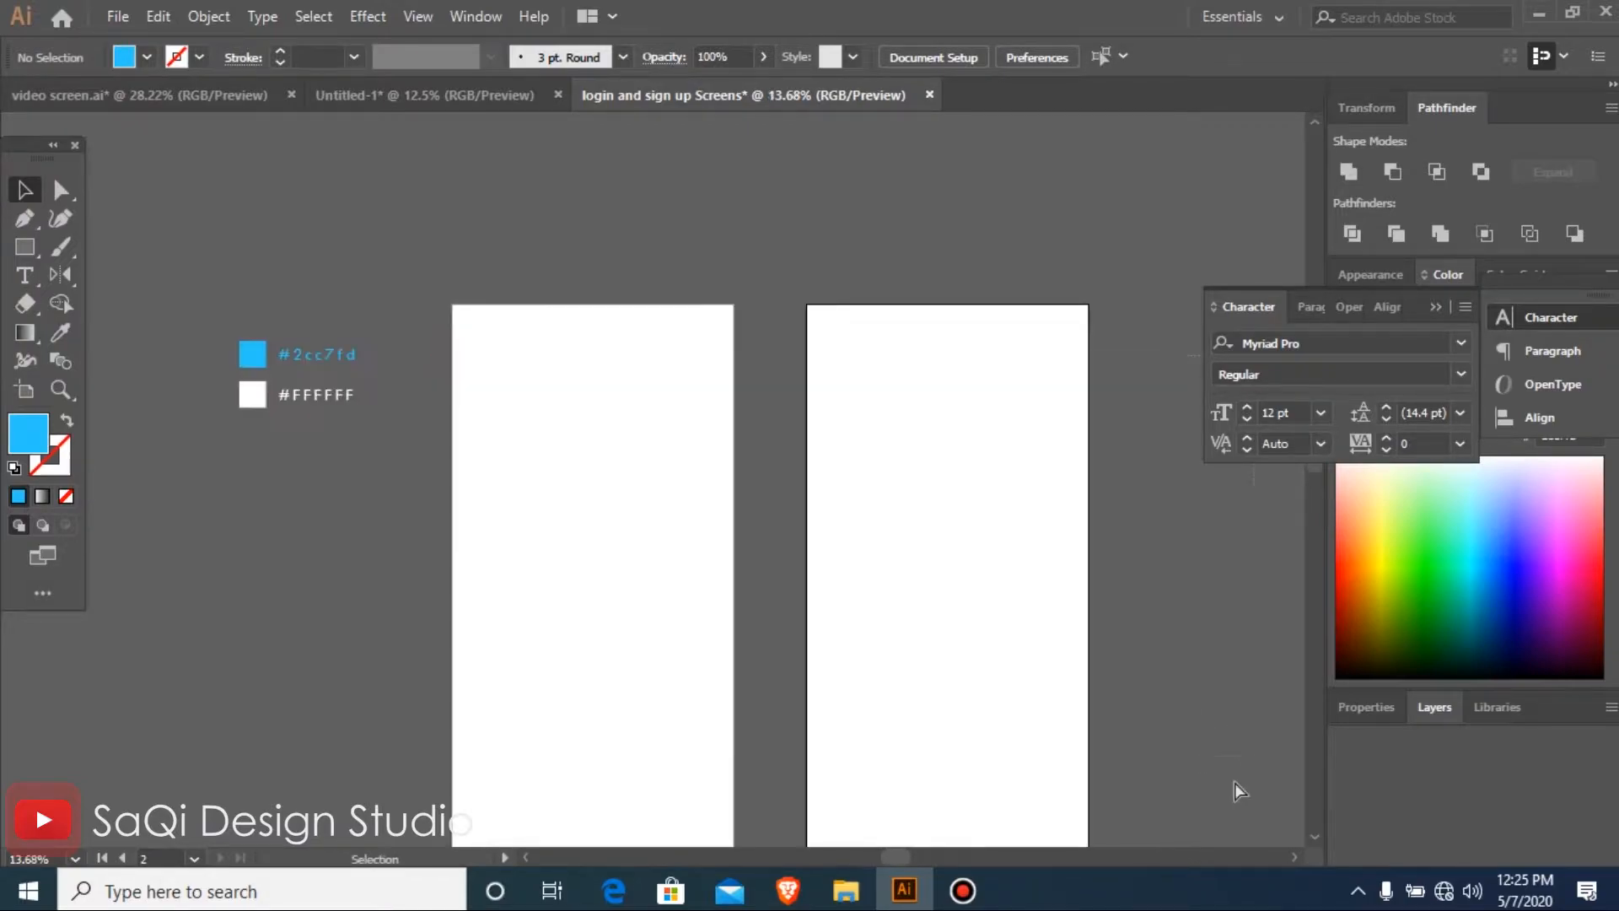
{"action": "key", "text": "ctrl+minus"}
{"action": "key", "text": "ctrl+minus"}
{"action": "key", "text": "ctrl+minus"}
{"action": "key", "text": "ctrl+minus"}
{"action": "left_click_drag", "start_coordinate": [858, 622], "coordinate": [872, 621]}
{"action": "left_click_drag", "start_coordinate": [388, 248], "coordinate": [1065, 821]}
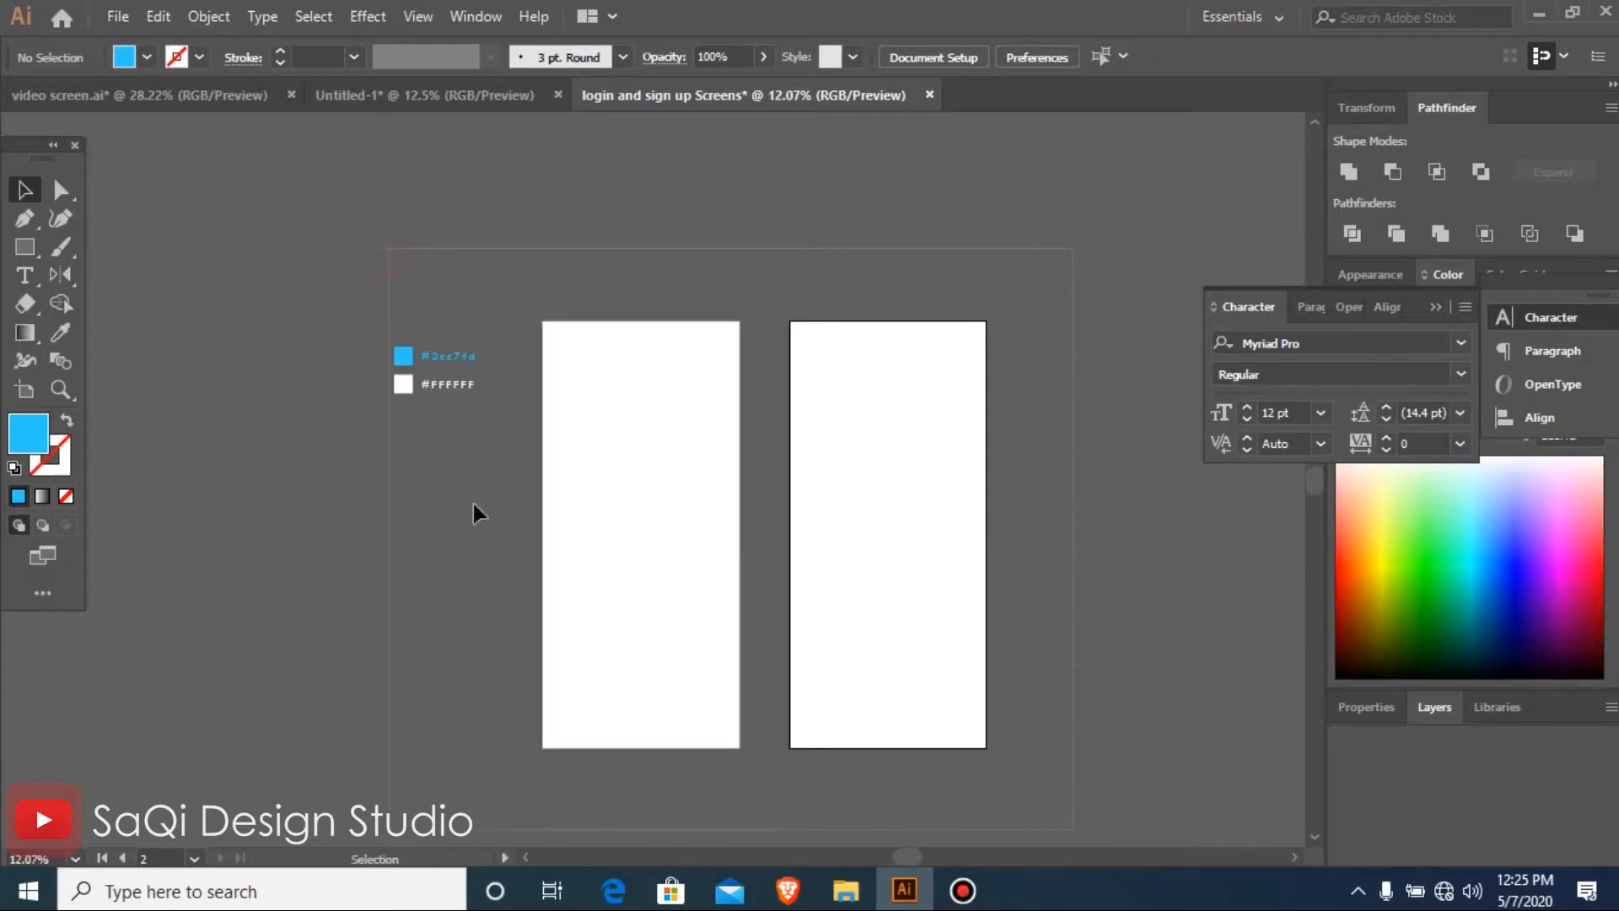
Open Logo.eps and Two Images .eps from the EPS FOR APP folder on the Desktop
{"action": "key", "text": "ctrl+o"}
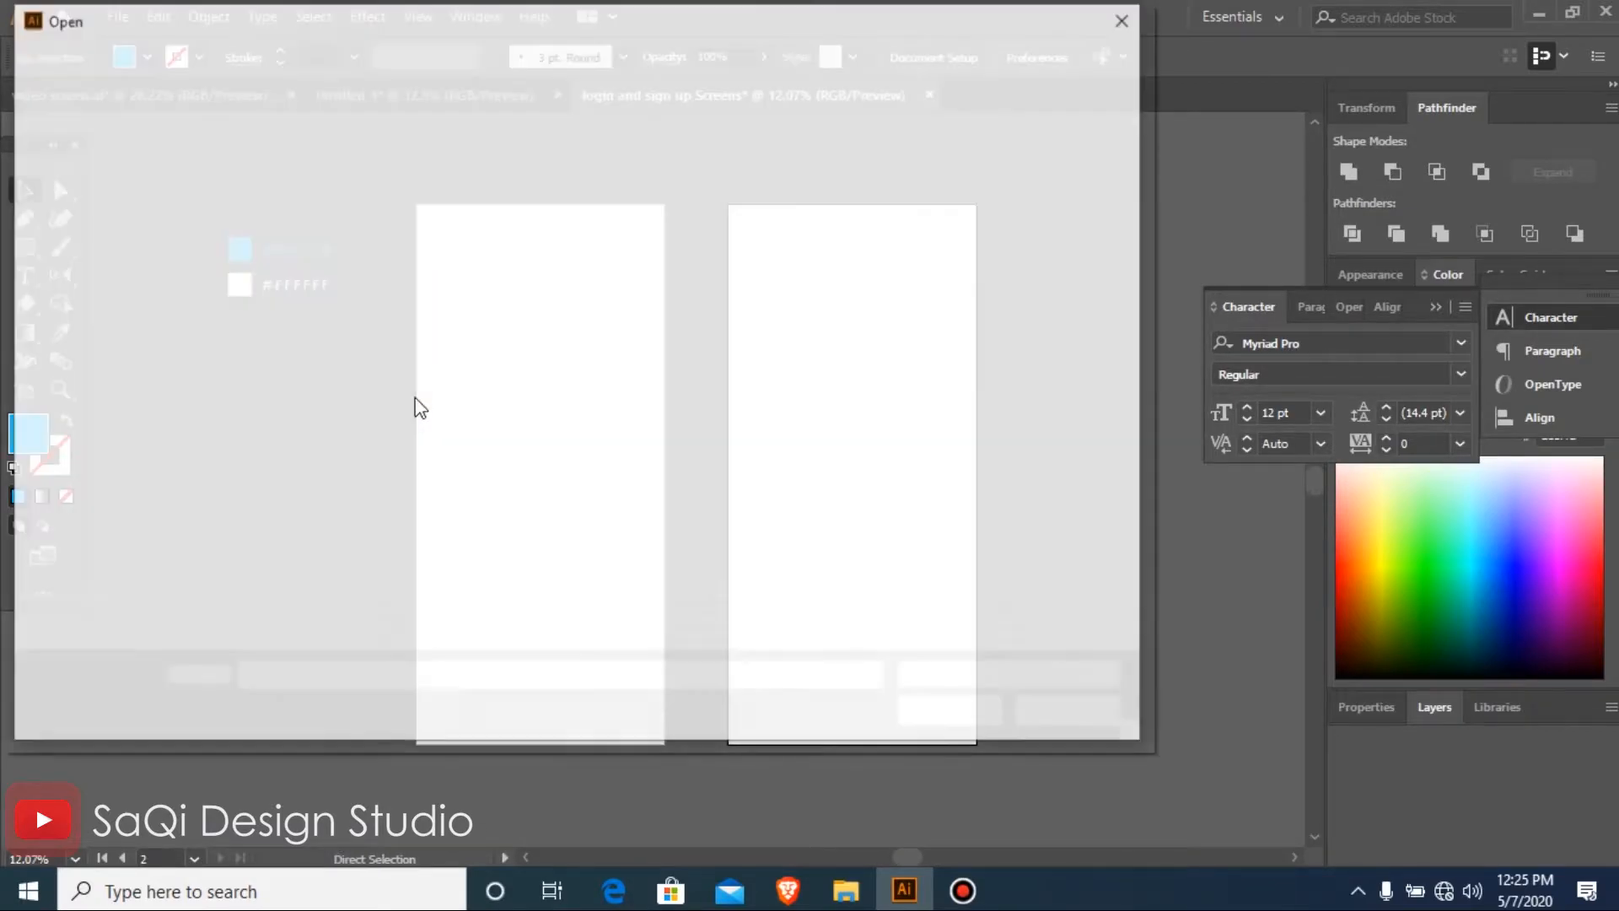
{"action": "left_click", "coordinate": [69, 184]}
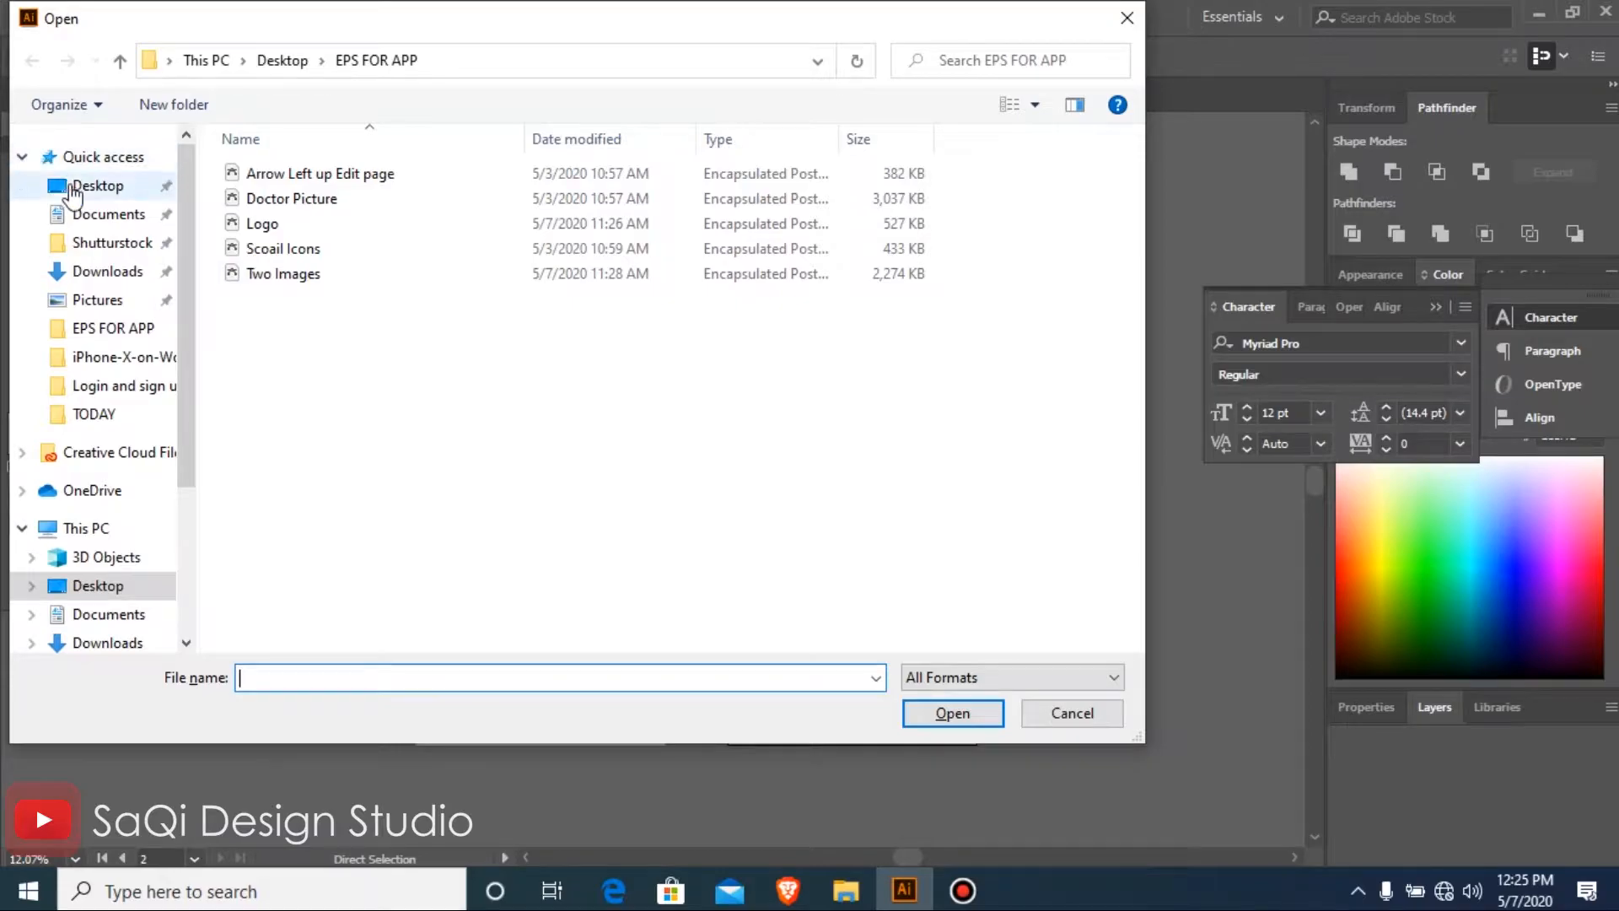
{"action": "left_click", "coordinate": [645, 253]}
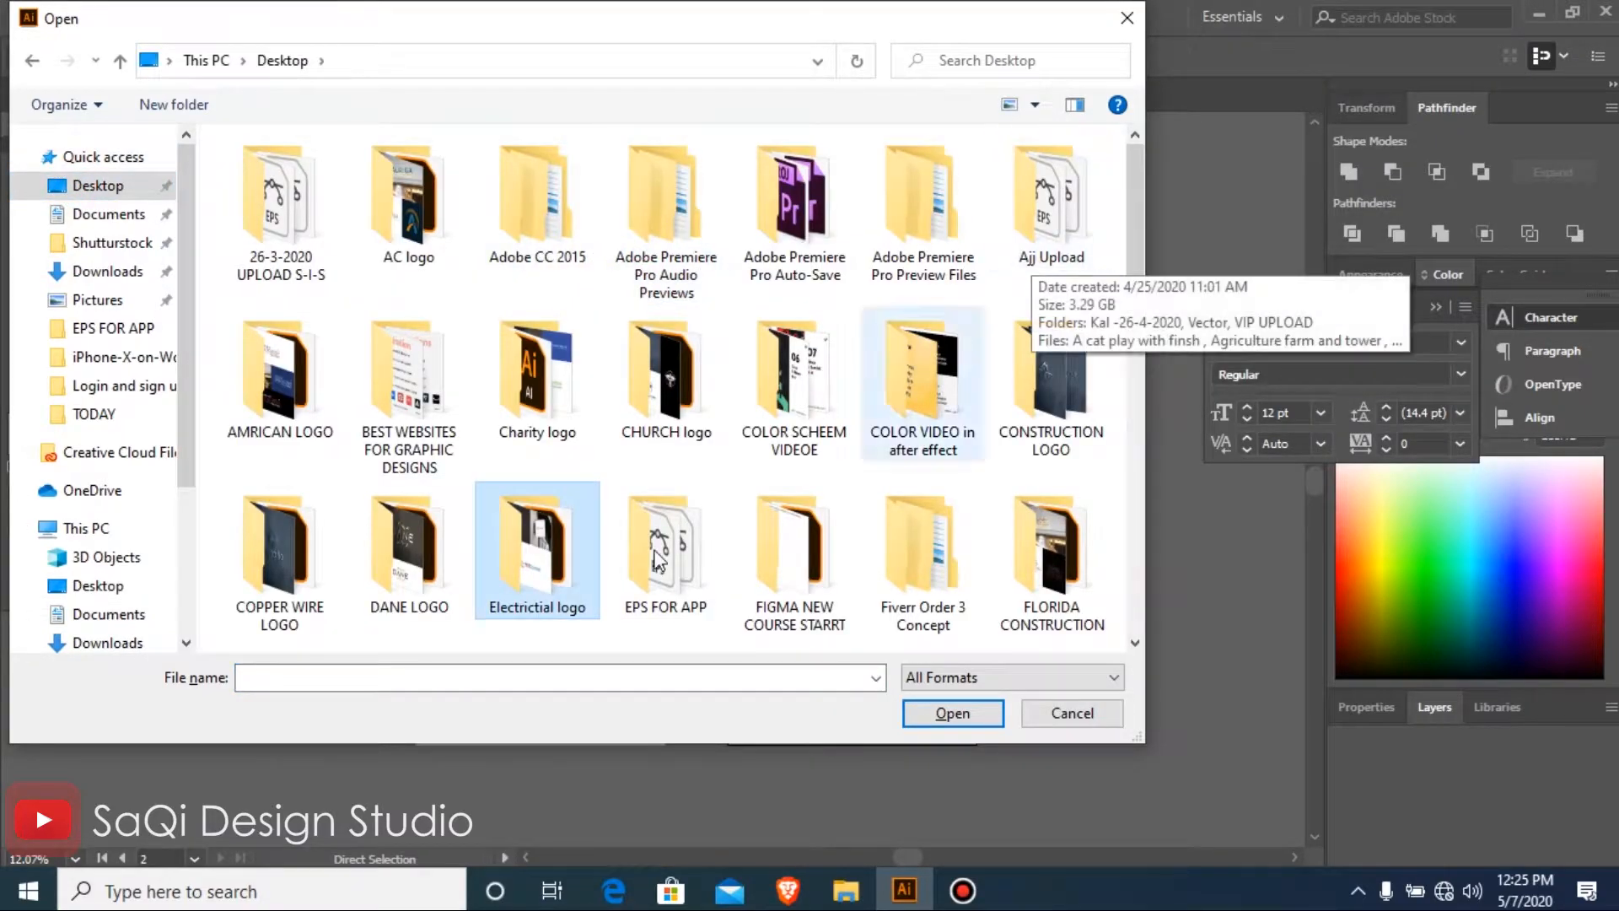
{"action": "left_click", "coordinate": [637, 613]}
{"action": "double_click", "coordinate": [665, 580]}
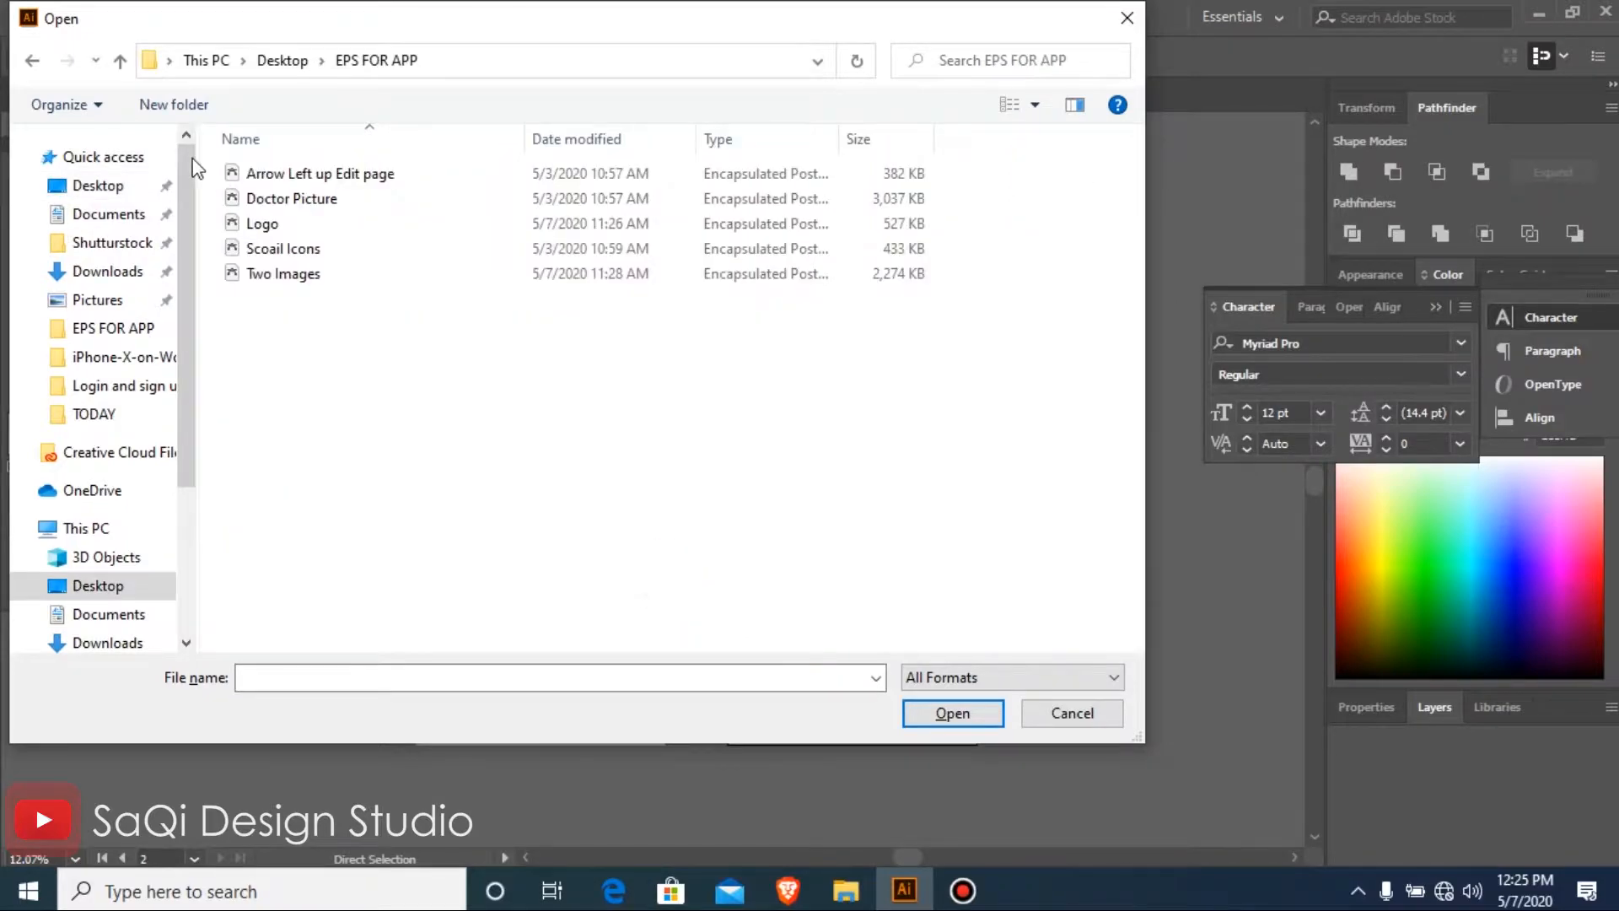
{"action": "left_click", "coordinate": [264, 224]}
{"action": "left_click", "coordinate": [287, 274], "text": "ctrl"}
{"action": "left_click", "coordinate": [970, 712]}
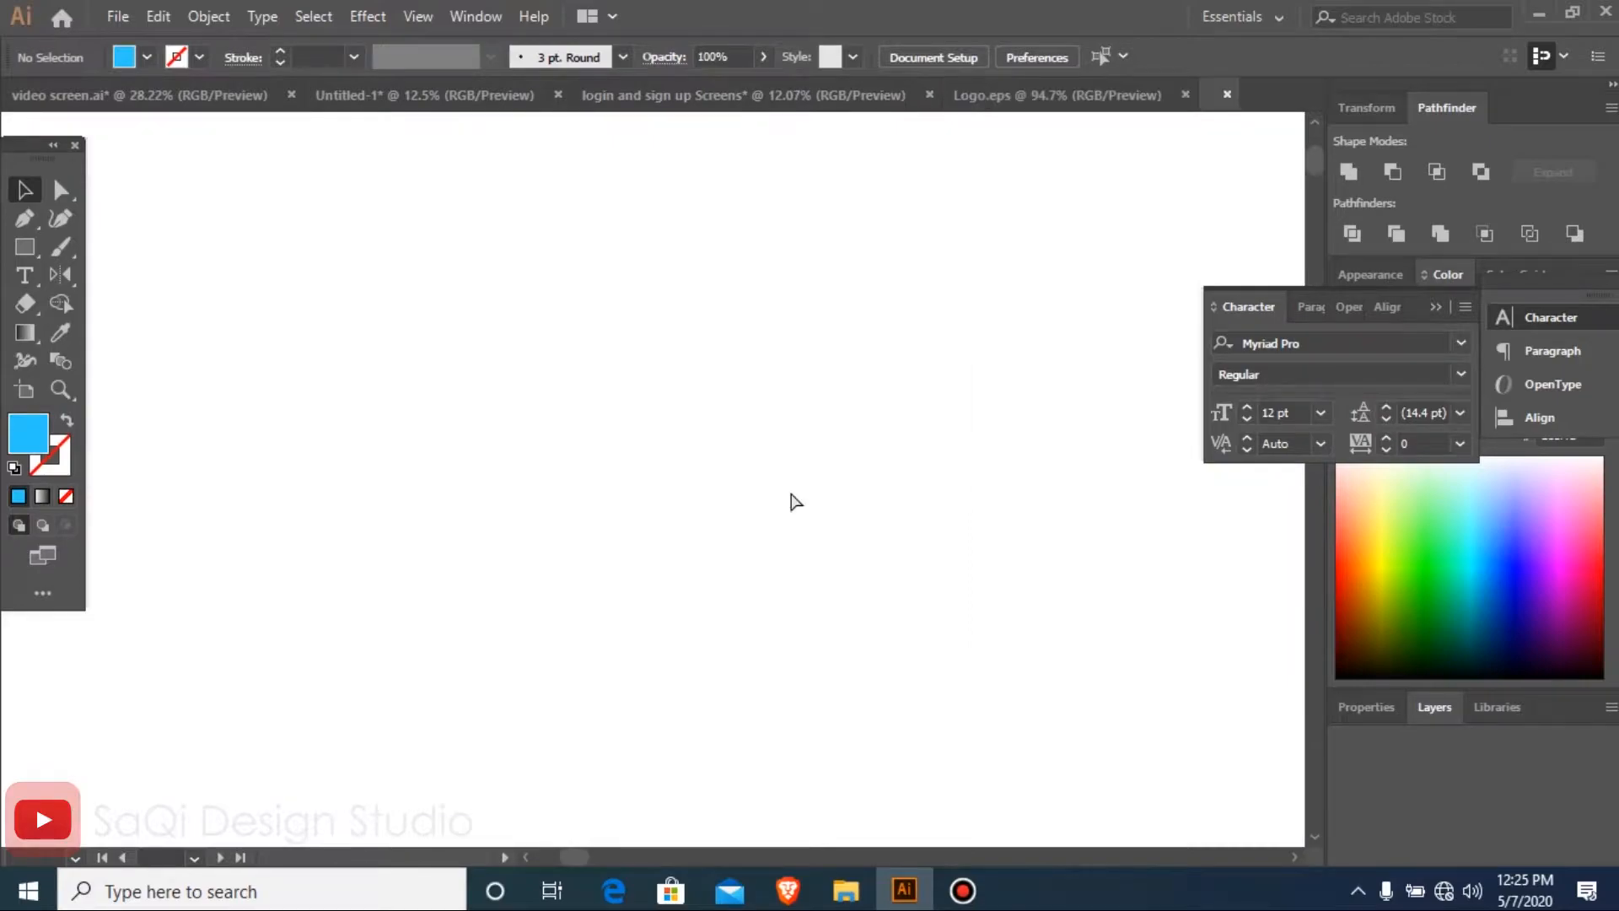
Cut both photos from Two Images .eps and paste them into the login and sign up Screens document
{"action": "key", "text": "ctrl+a"}
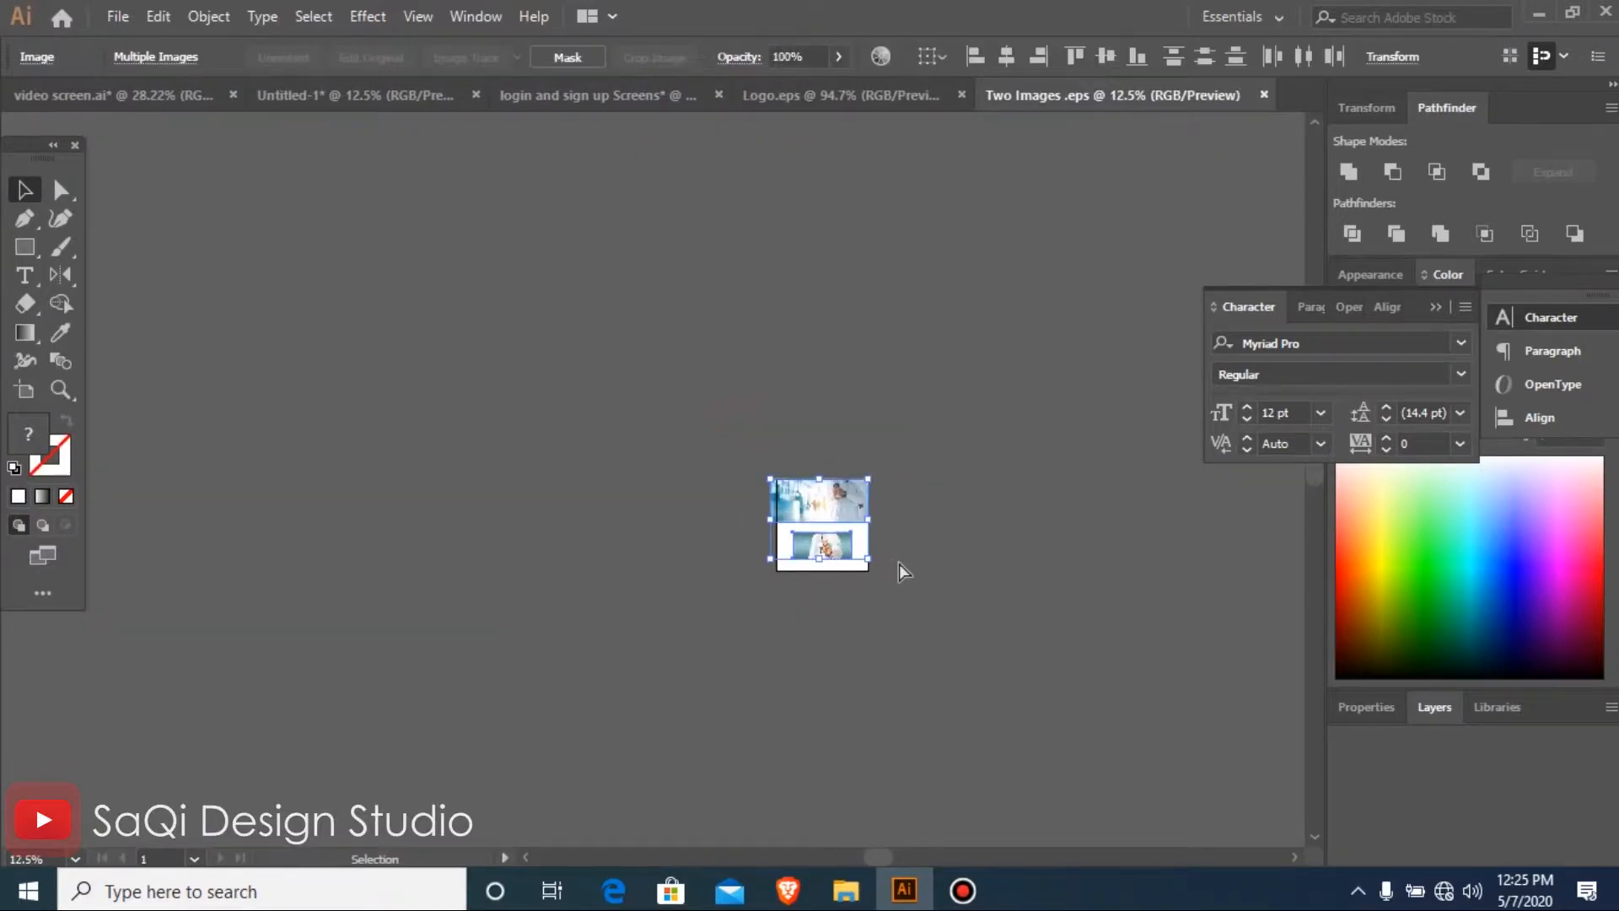
{"action": "key", "text": "Delete"}
{"action": "left_click", "coordinate": [830, 107]}
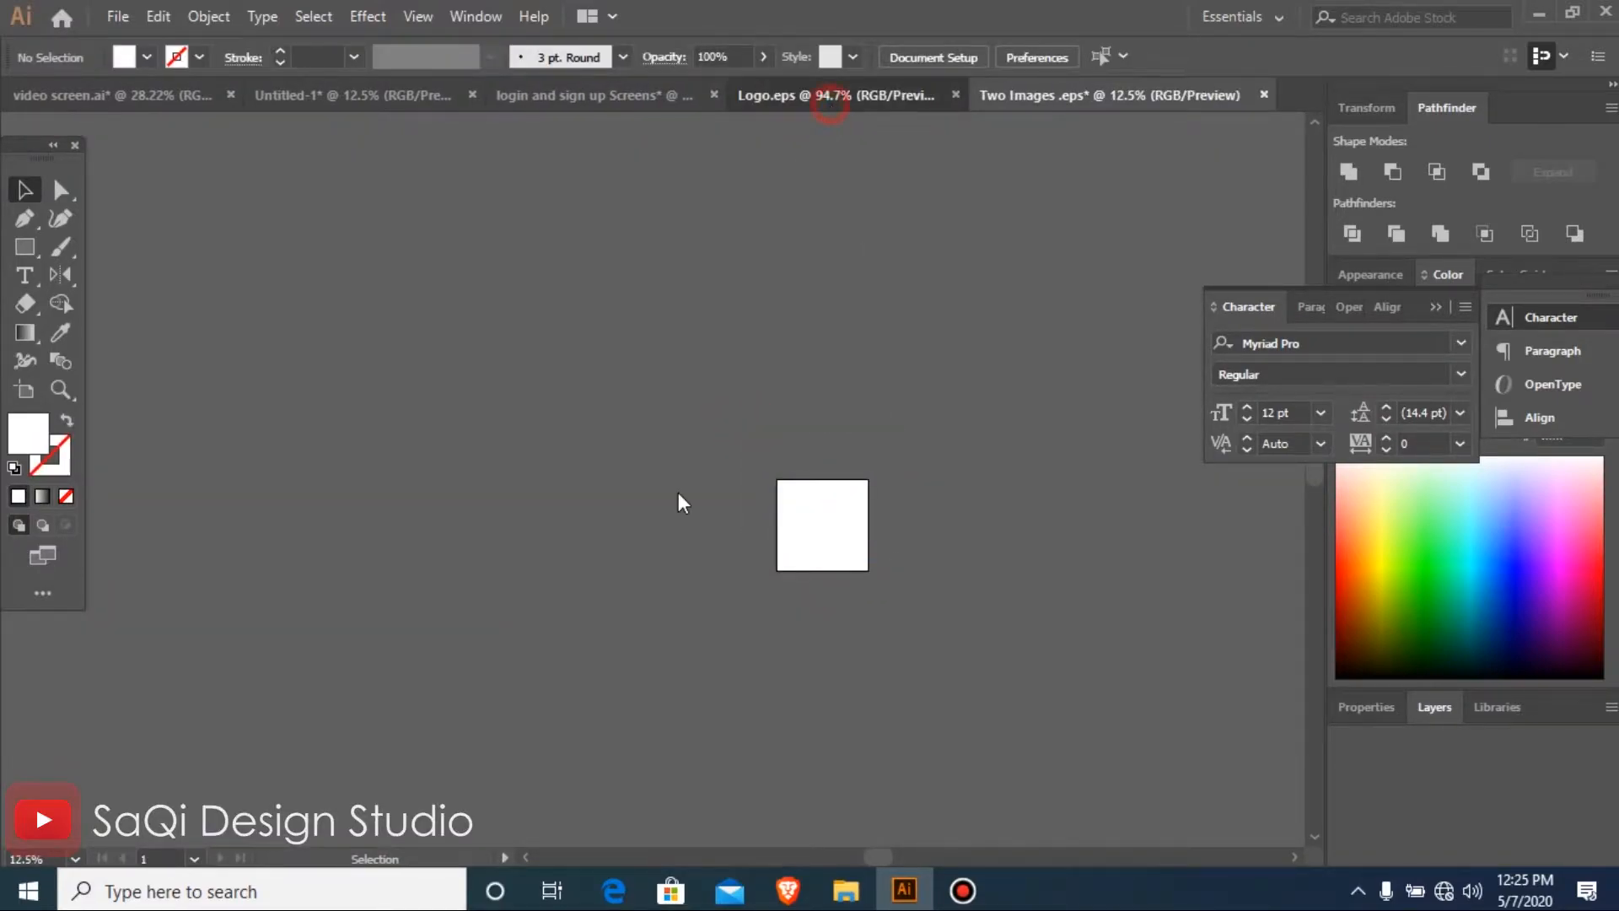
{"action": "left_click", "coordinate": [610, 97]}
{"action": "key", "text": "ctrl+v"}
{"action": "key", "text": "ctrl+minus"}
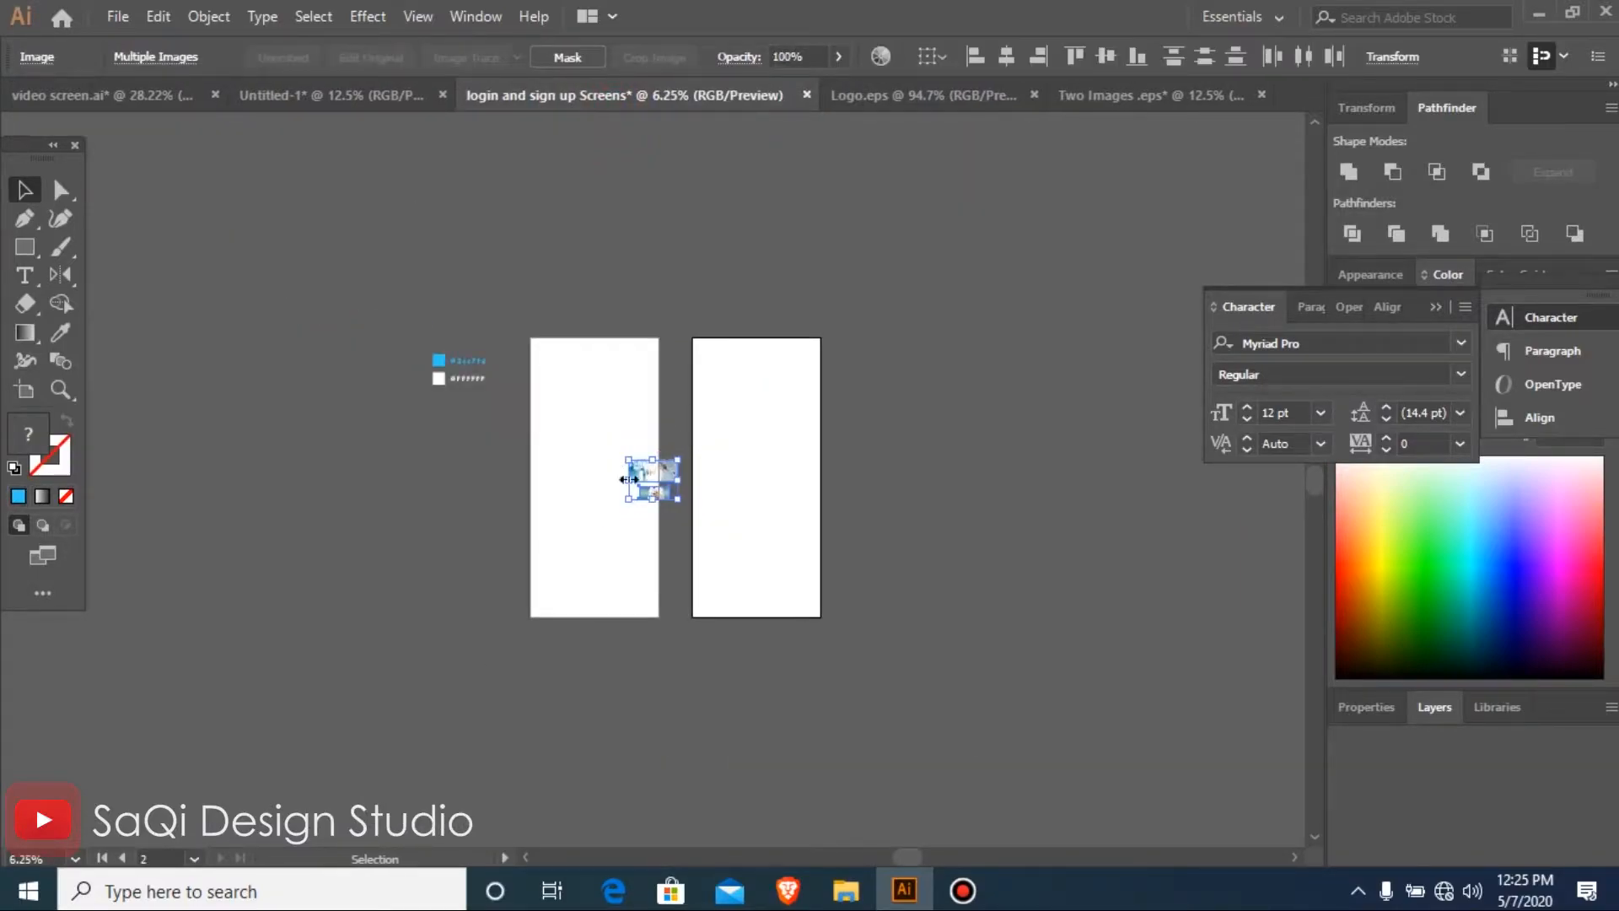
Enlarge the two pasted doctor photos together and place them above the artboards
{"action": "left_click_drag", "start_coordinate": [677, 503], "coordinate": [863, 632]}
{"action": "key", "text": "ctrl+minus"}
{"action": "key", "text": "ctrl+minus"}
{"action": "left_click_drag", "start_coordinate": [658, 348], "coordinate": [639, 295]}
{"action": "left_click_drag", "start_coordinate": [385, 238], "coordinate": [774, 557]}
{"action": "left_click_drag", "start_coordinate": [567, 455], "coordinate": [1070, 821]}
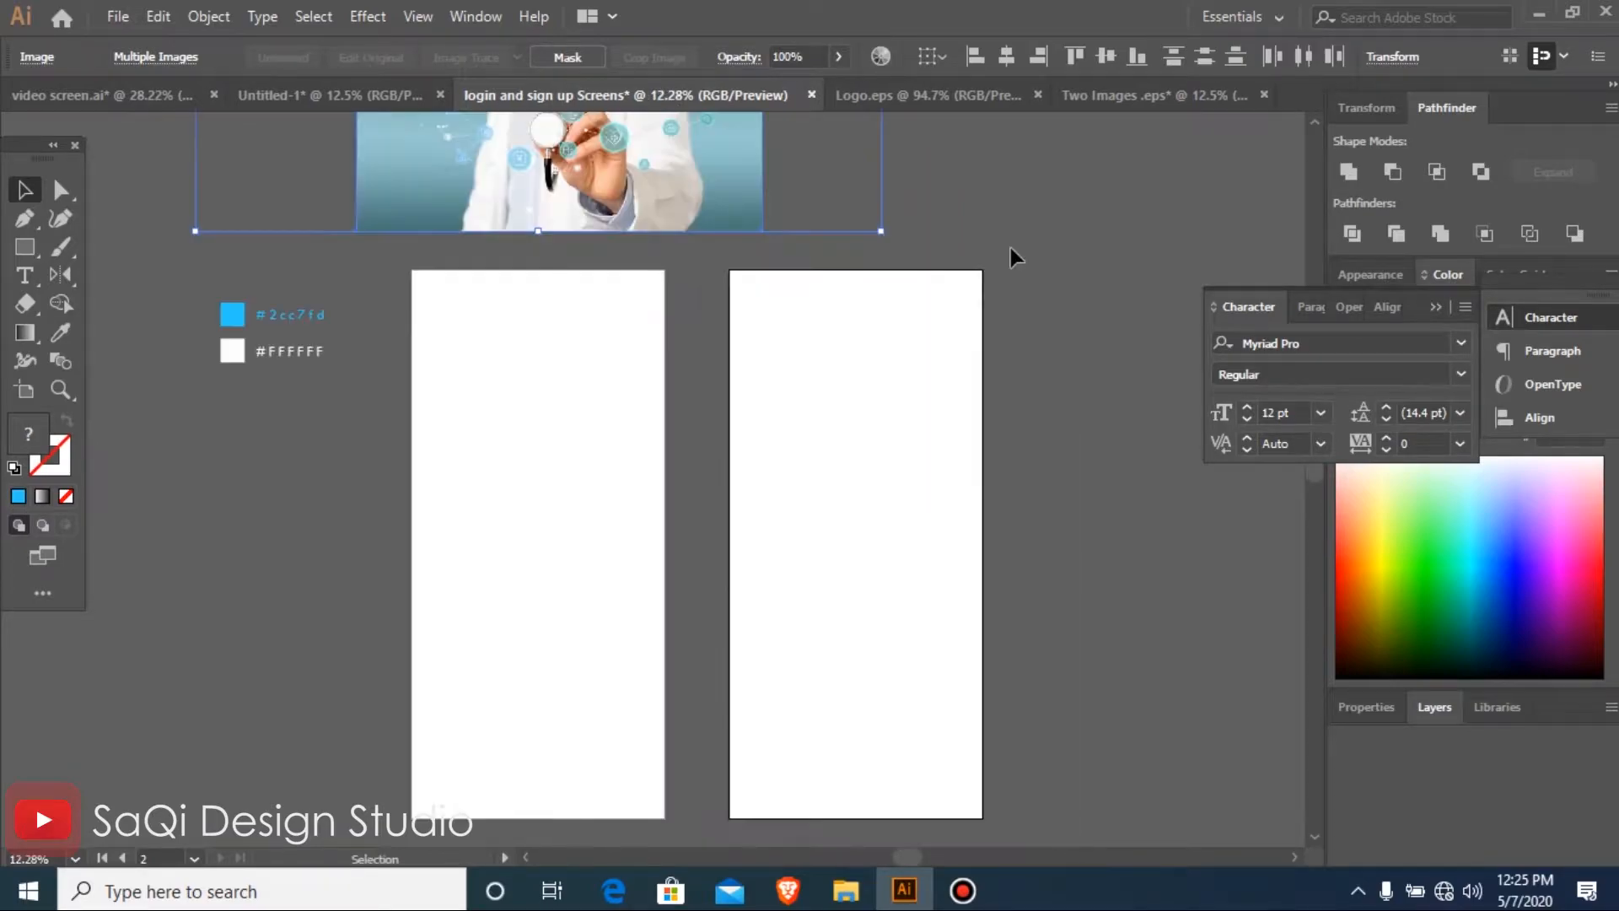
Close Two Images .eps without saving the changes
{"action": "left_click", "coordinate": [1167, 95]}
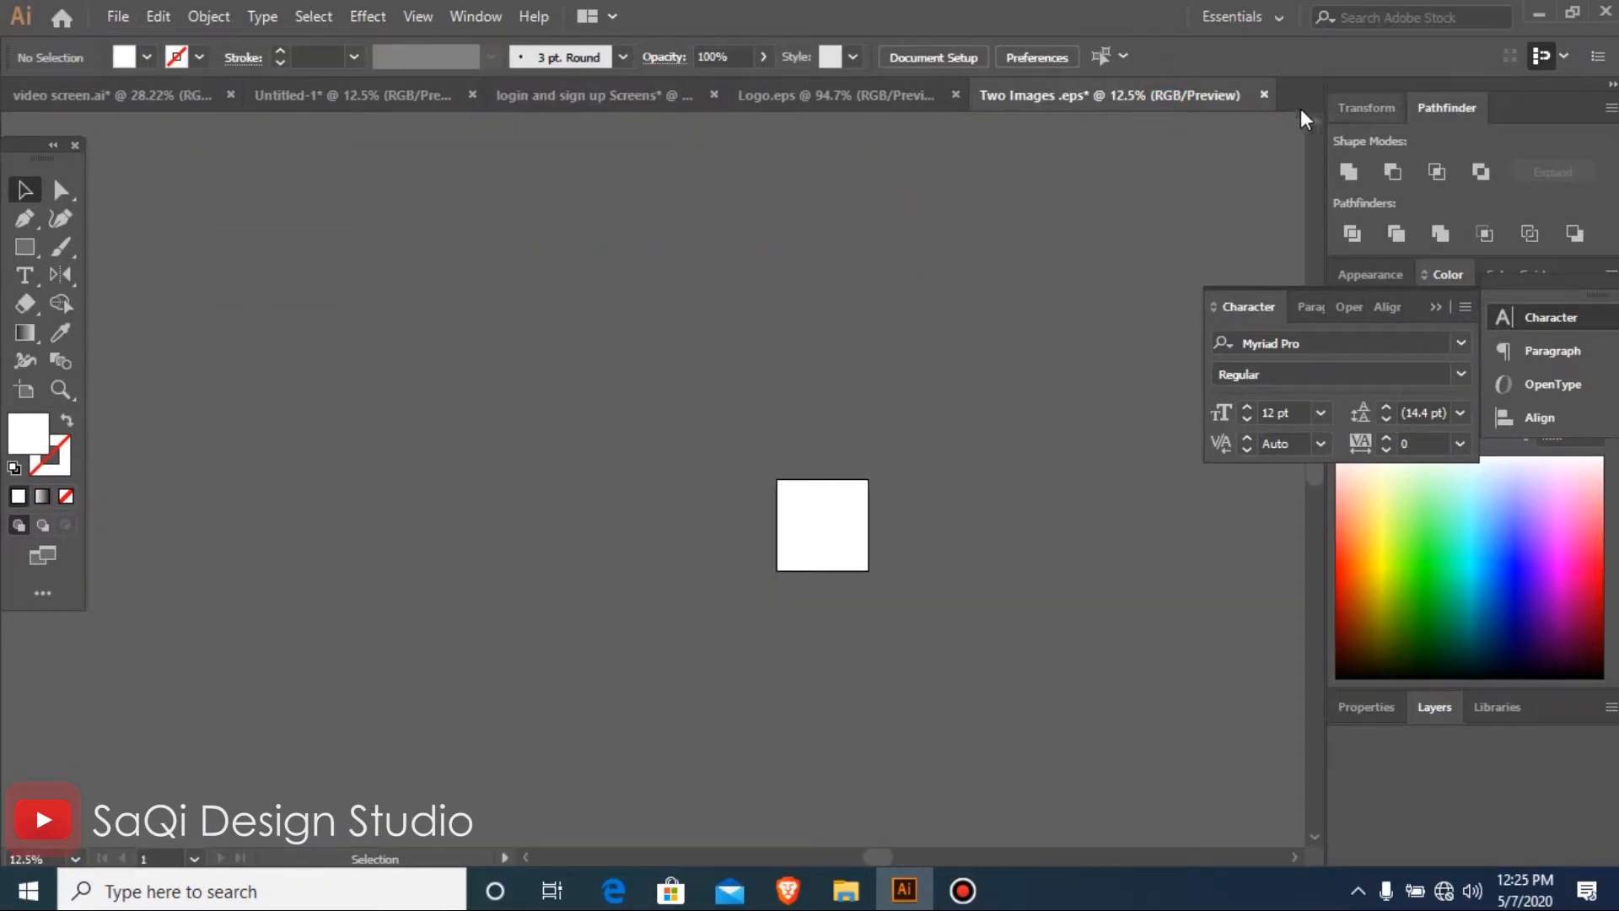
{"action": "left_click", "coordinate": [1262, 95]}
{"action": "key", "text": "n"}
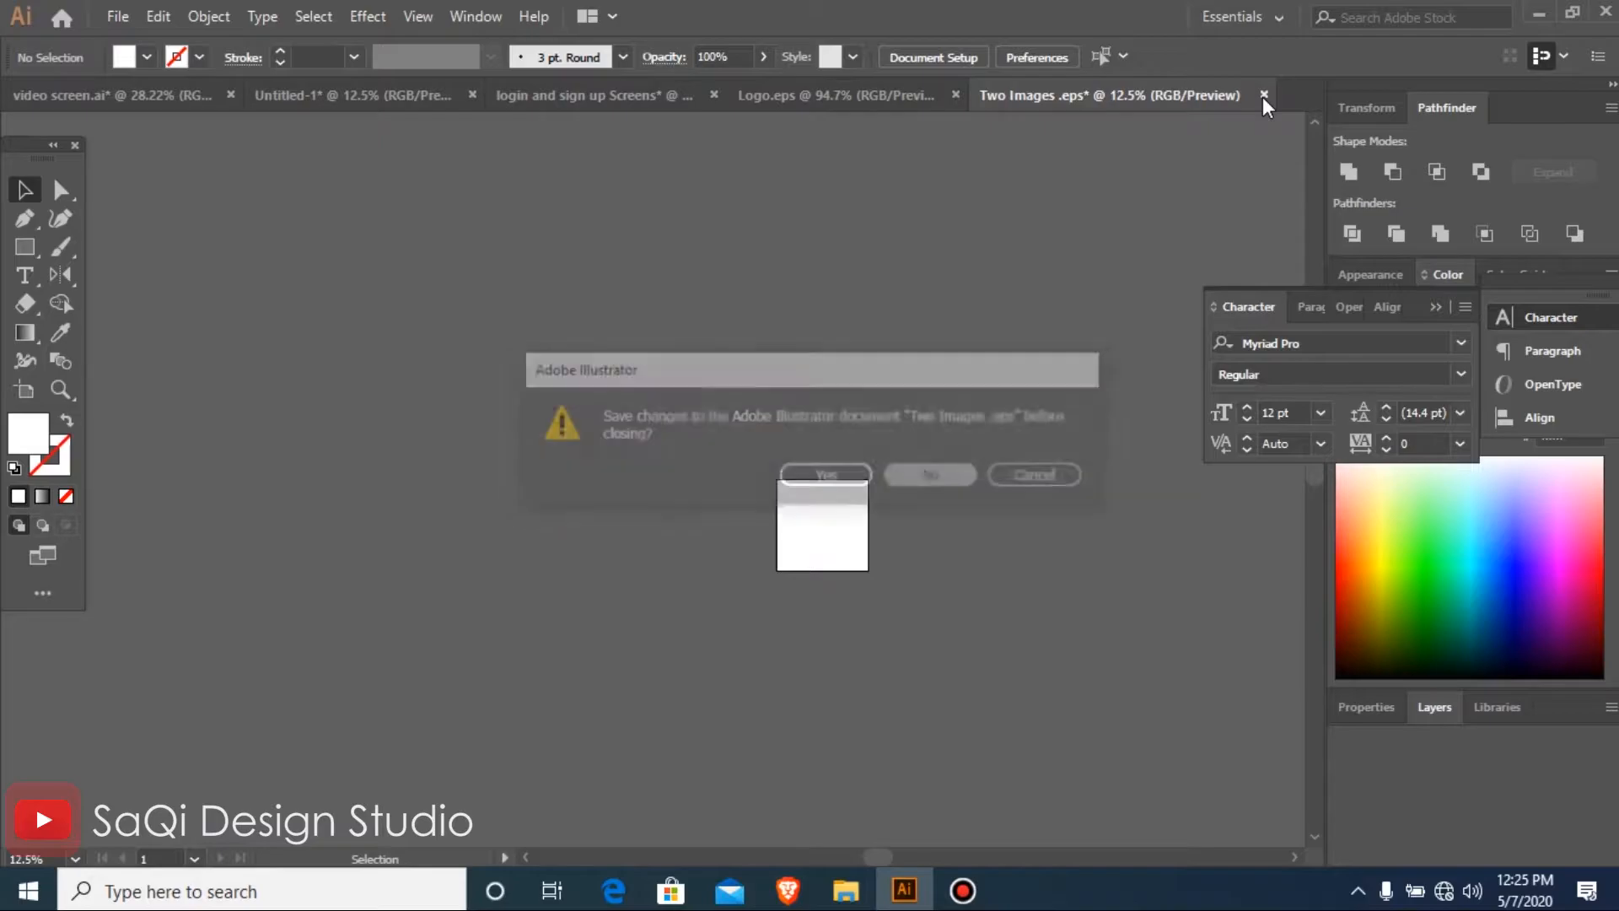
Copy the Online Doctor logo from Logo.eps into the login and sign up Screens document, placing it centrally on the first artboard
{"action": "left_click", "coordinate": [1012, 95]}
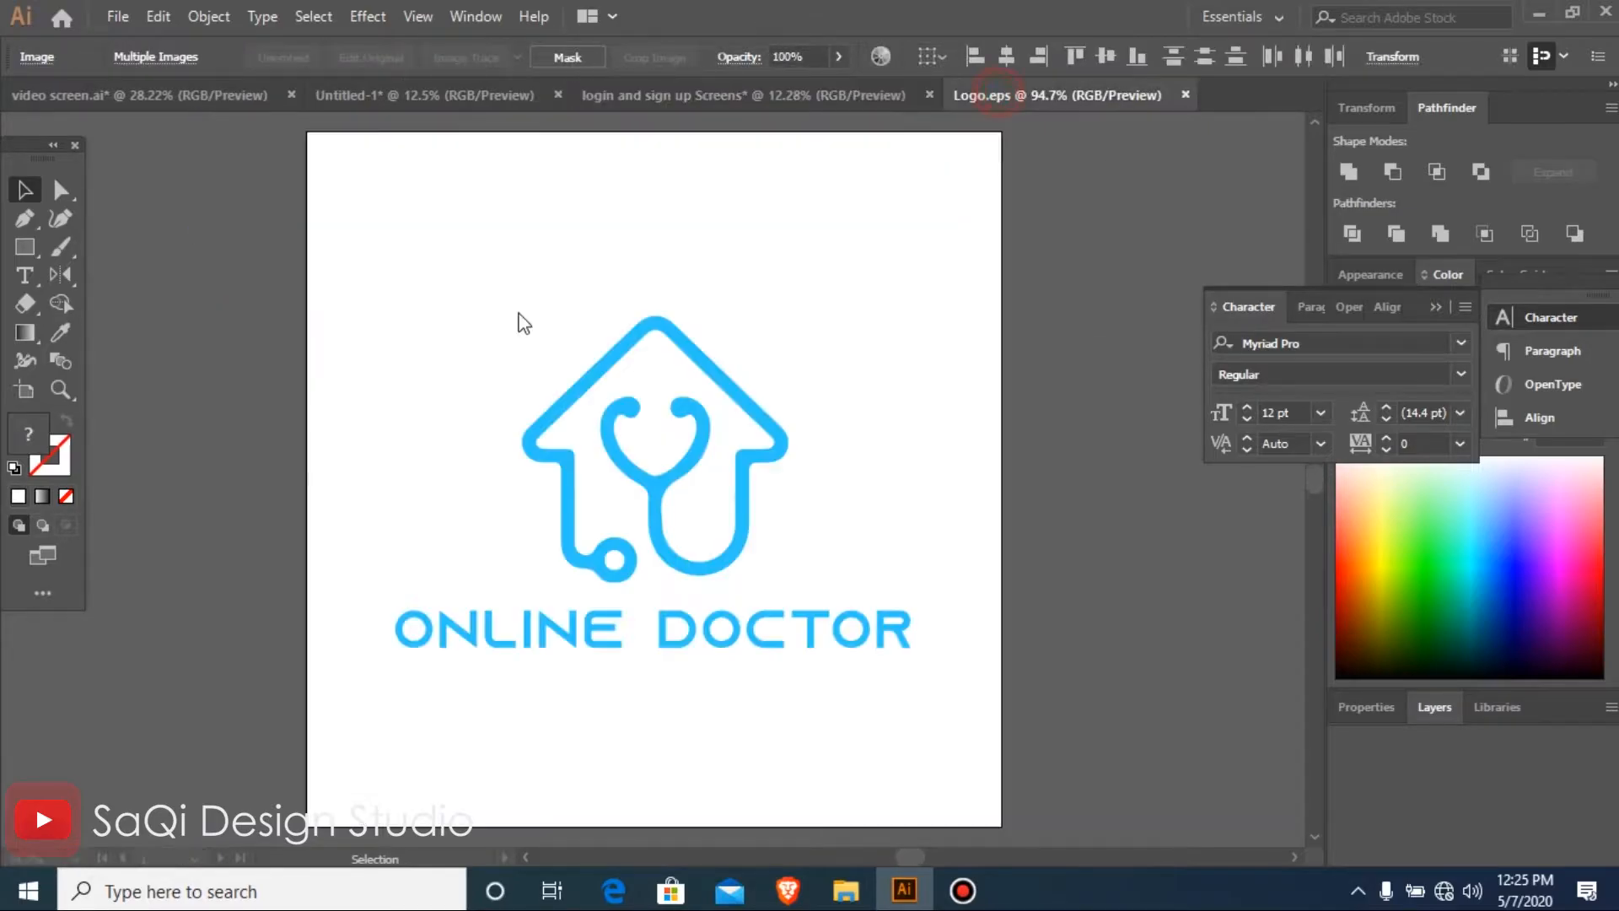
{"action": "left_click_drag", "start_coordinate": [375, 377], "coordinate": [867, 738]}
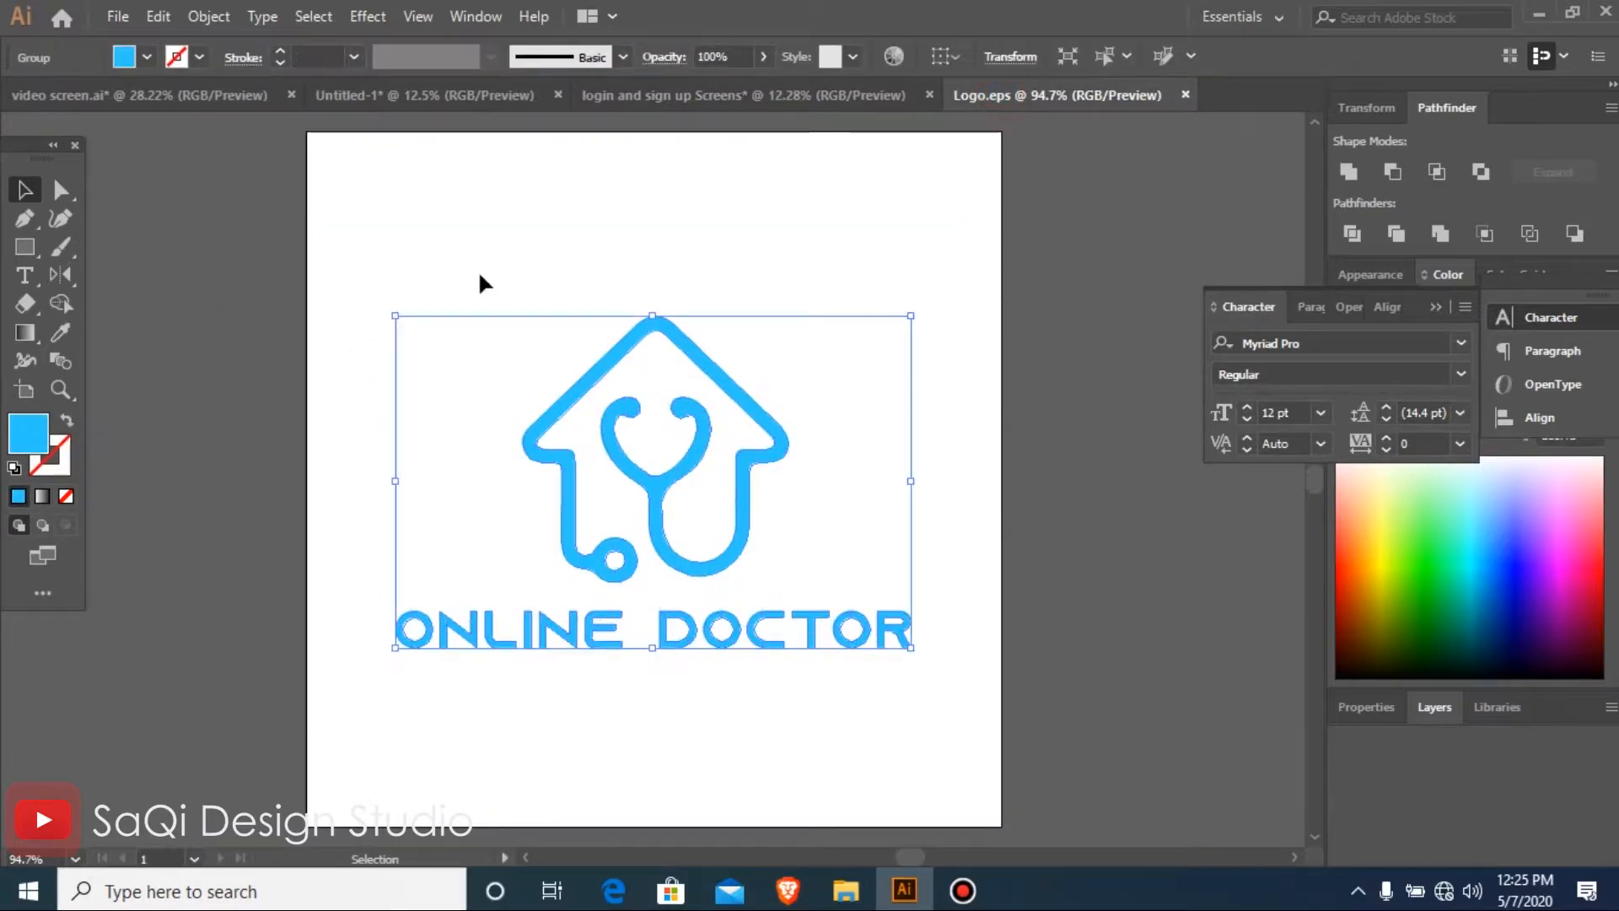
{"action": "left_click", "coordinate": [683, 96]}
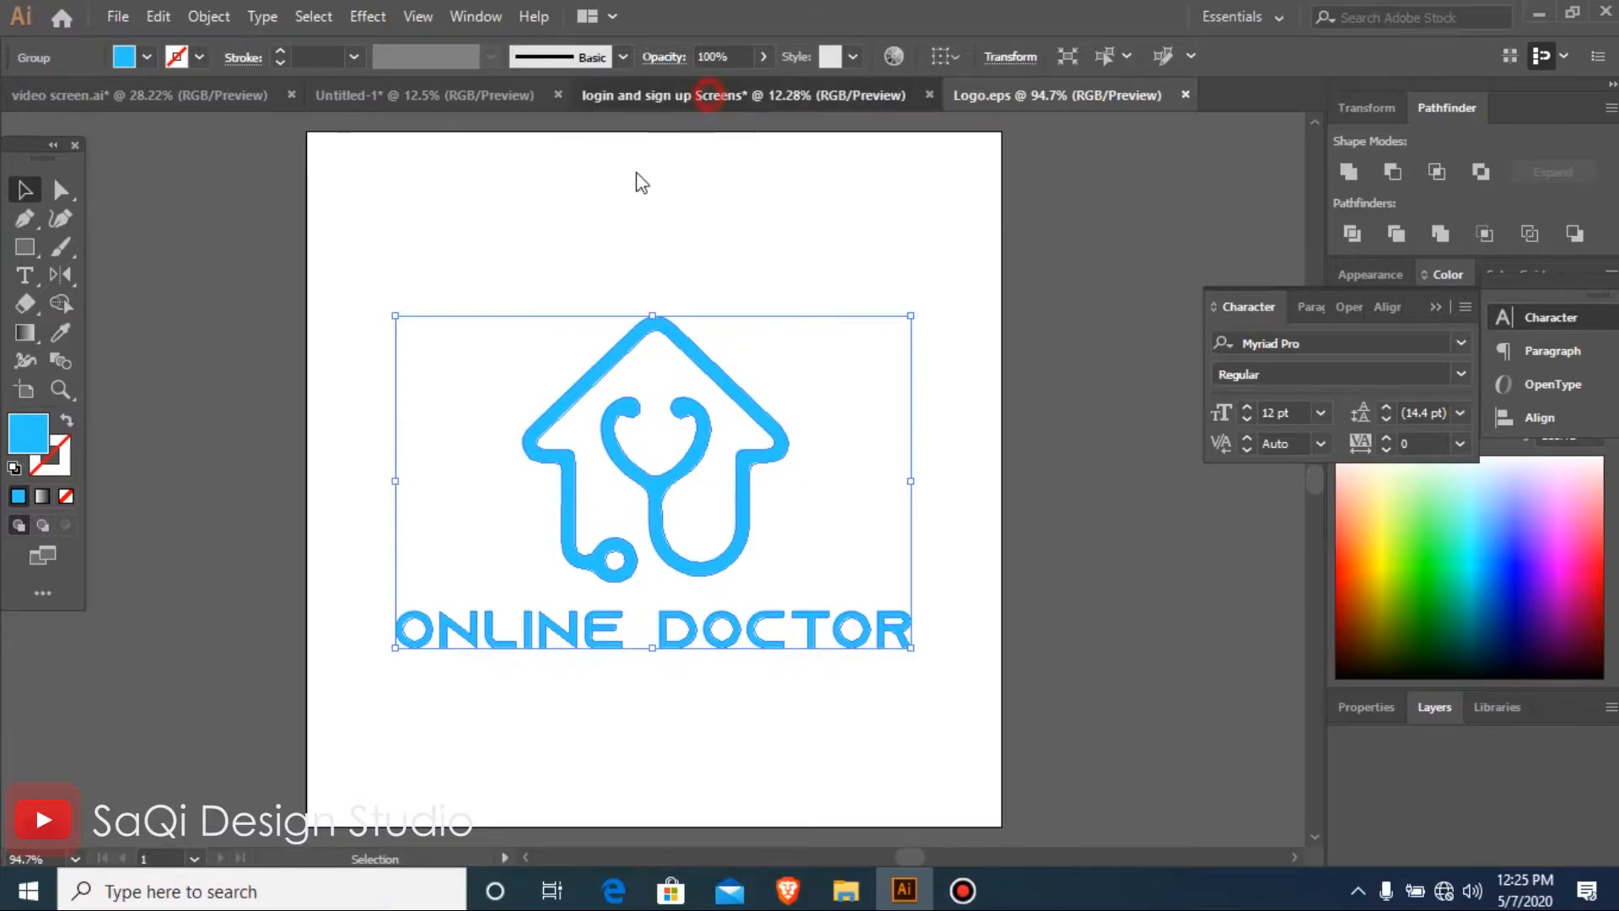
{"action": "key", "text": "ctrl+minus"}
{"action": "left_click", "coordinate": [334, 436], "text": "alt"}
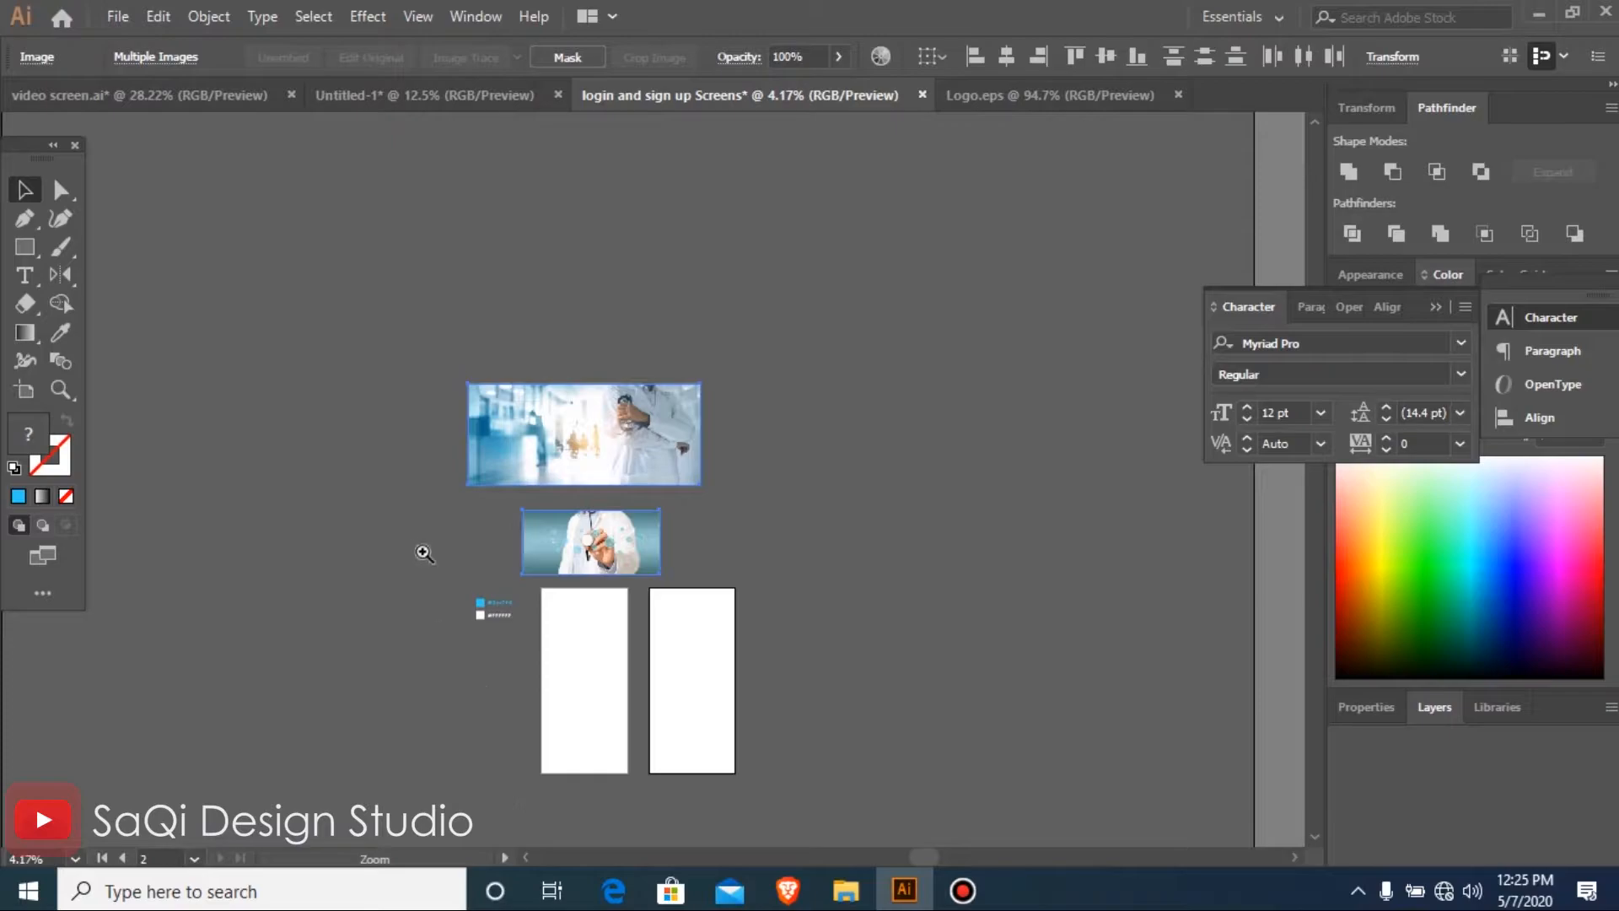
{"action": "left_click_drag", "start_coordinate": [416, 527], "coordinate": [747, 727]}
{"action": "left_click", "coordinate": [412, 585]}
{"action": "key", "text": "ctrl+v"}
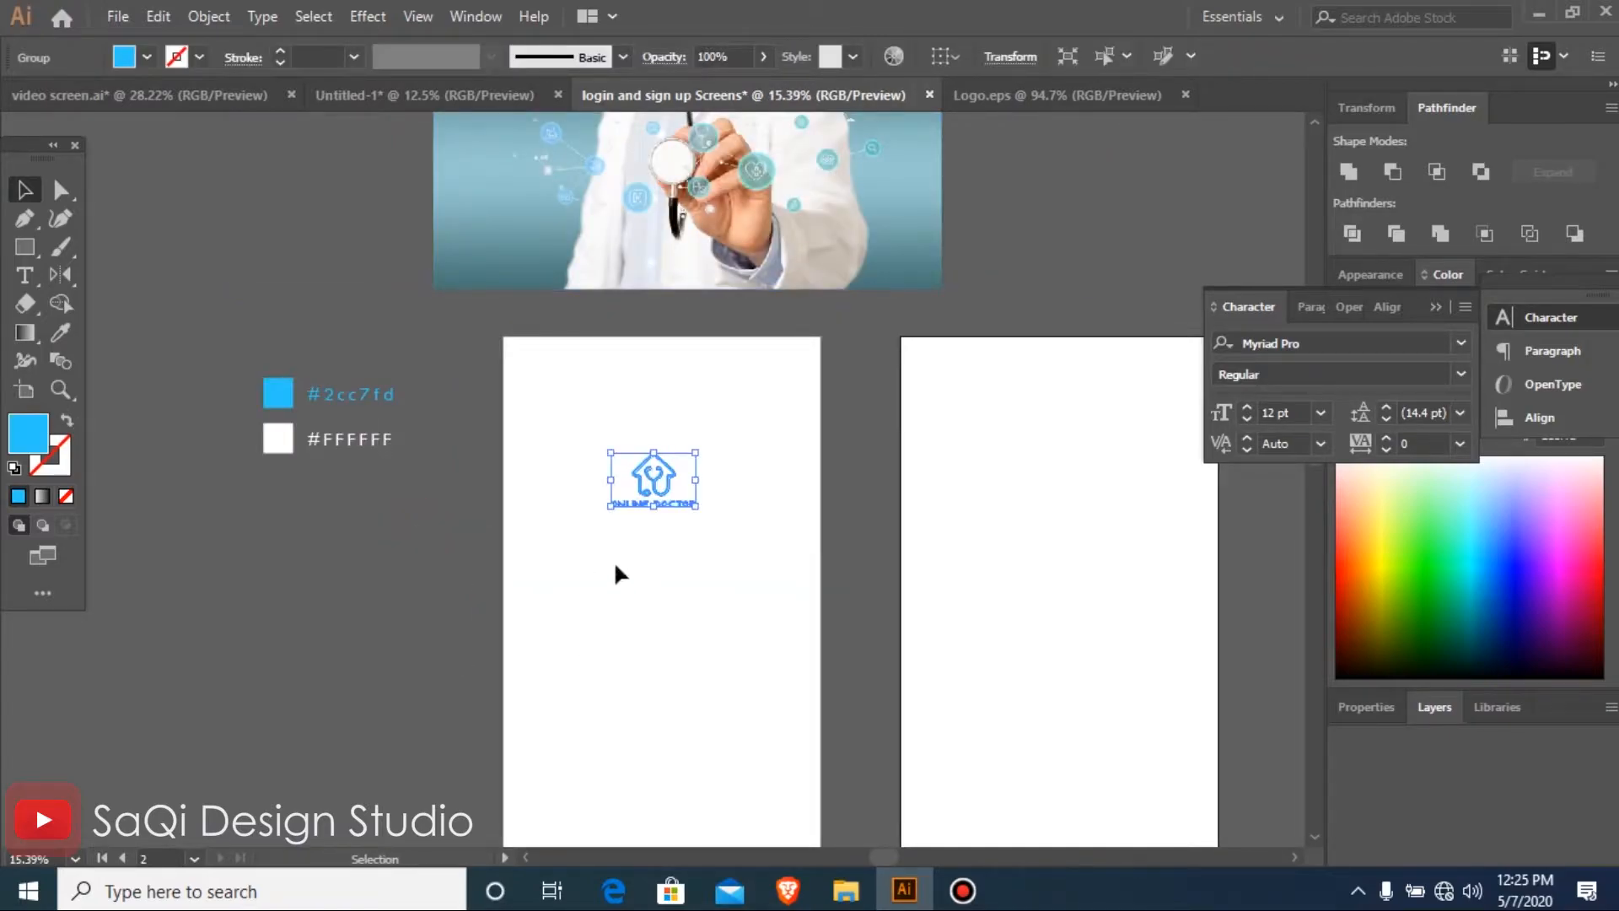
{"action": "left_click_drag", "start_coordinate": [659, 463], "coordinate": [668, 566]}
Draw a blue rectangle across the full width of the first artboard, starting at its top edge and covering the upper part
{"action": "left_click", "coordinate": [25, 246]}
{"action": "key", "text": "ctrl+shift+a"}
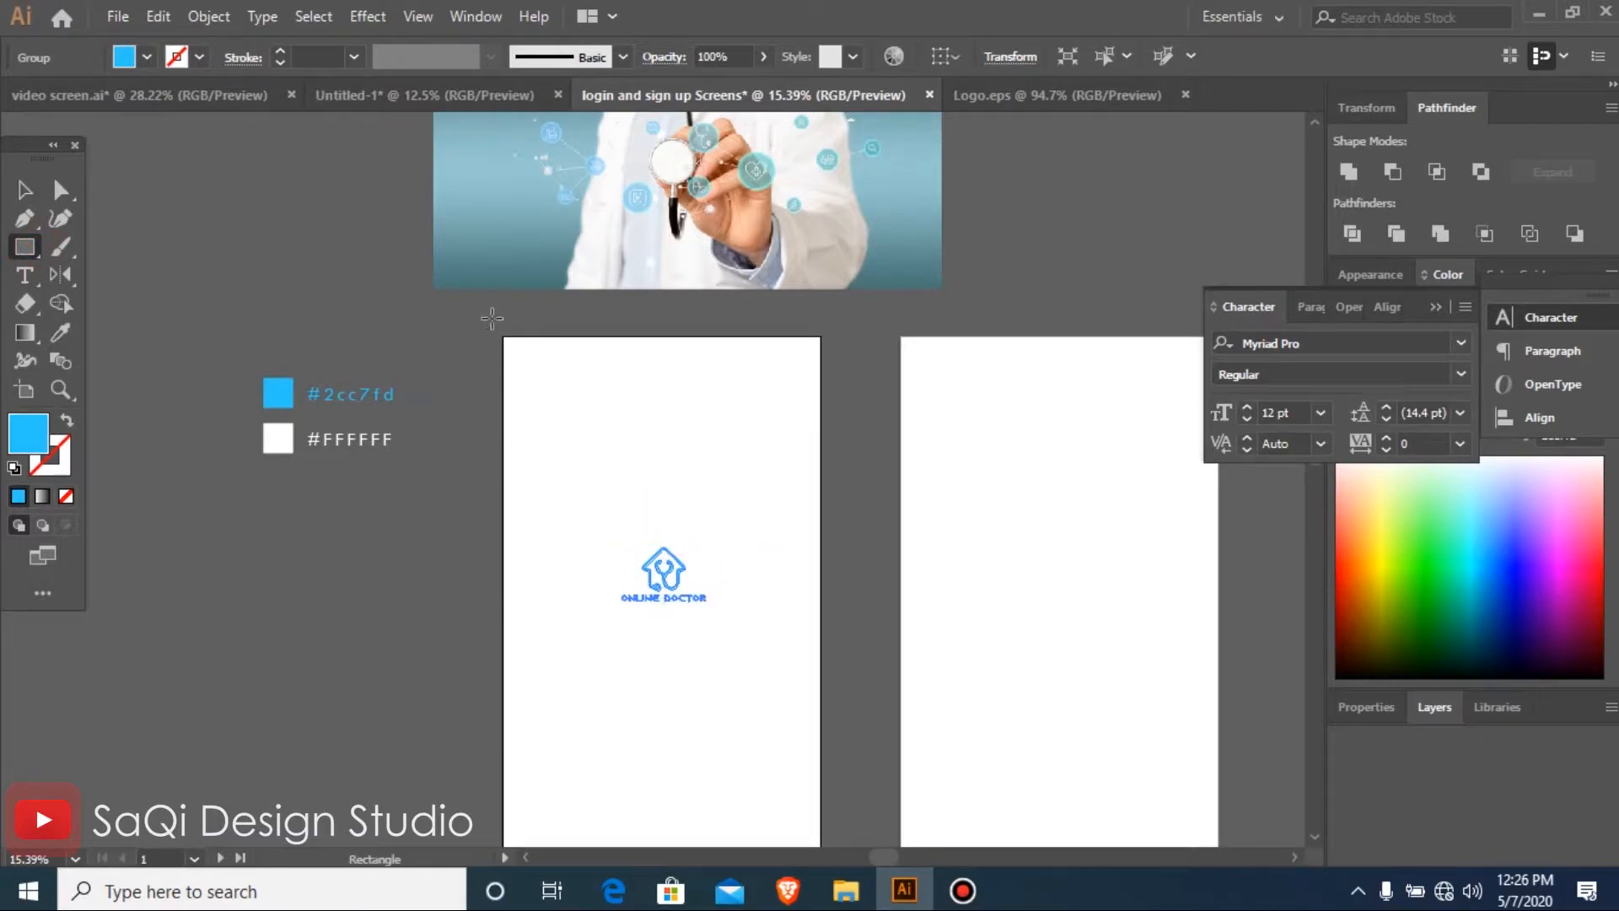
{"action": "left_click_drag", "start_coordinate": [503, 334], "coordinate": [834, 606]}
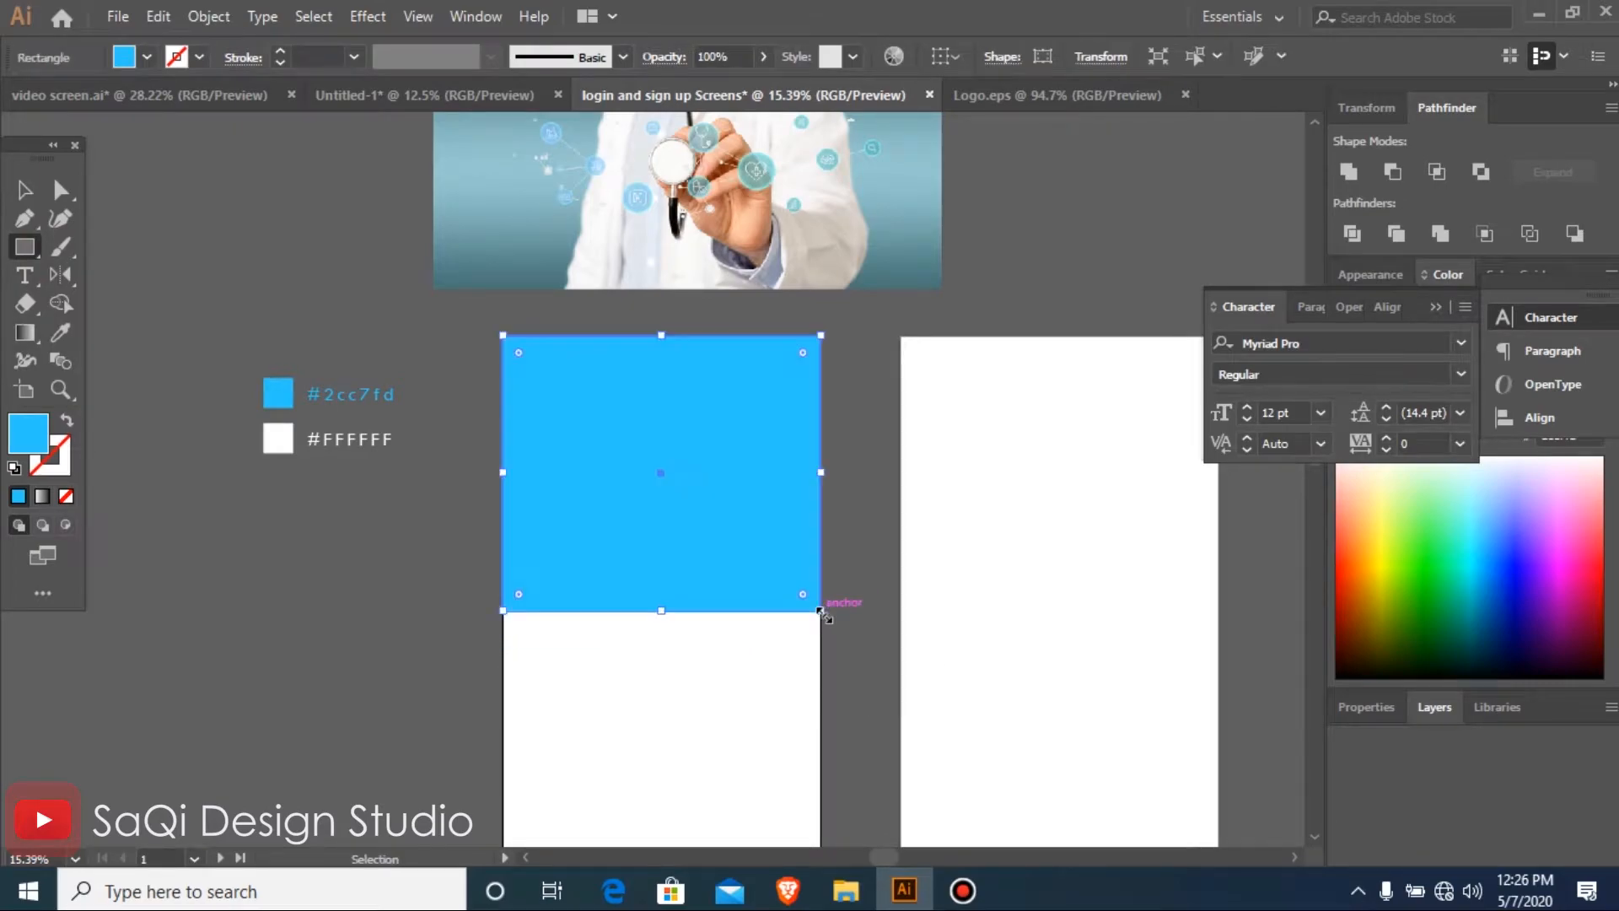
{"action": "key", "text": "ctrl+minus"}
{"action": "key", "text": "ctrl+minus"}
{"action": "key", "text": "ctrl+minus"}
{"action": "key", "text": "ctrl+minus"}
{"action": "key", "text": "v"}
{"action": "left_click_drag", "start_coordinate": [391, 353], "coordinate": [846, 738]}
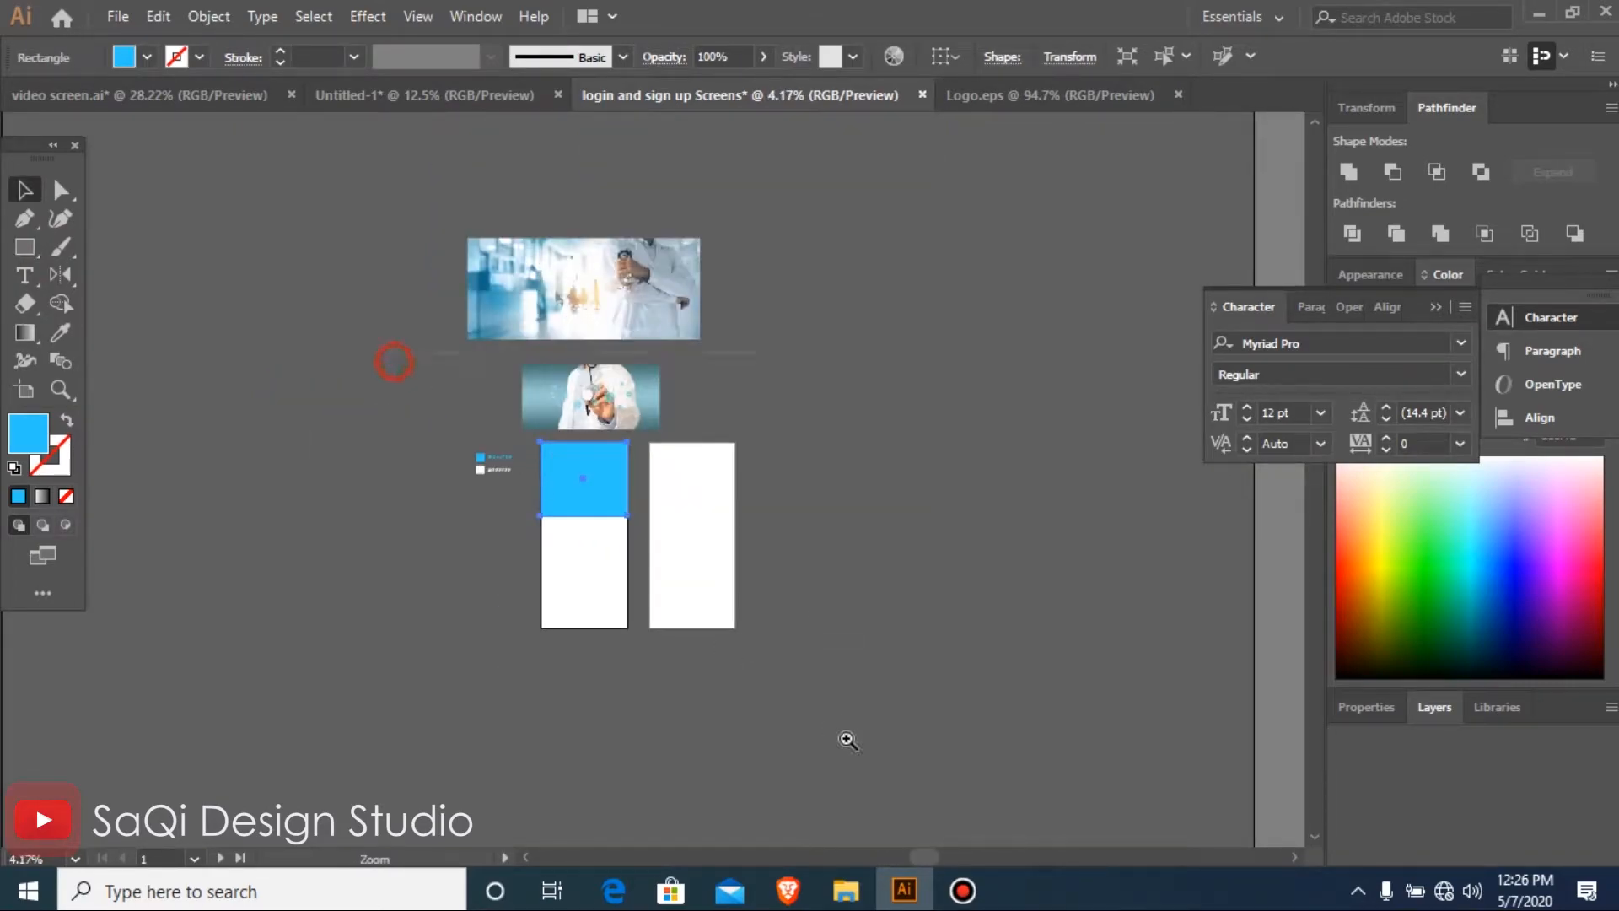
Duplicate the blue rectangle to the bottom of the first artboard and align it flush with the artboard's edges
{"action": "left_click_drag", "start_coordinate": [590, 396], "coordinate": [588, 608]}
{"action": "left_click_drag", "start_coordinate": [264, 224], "coordinate": [701, 589]}
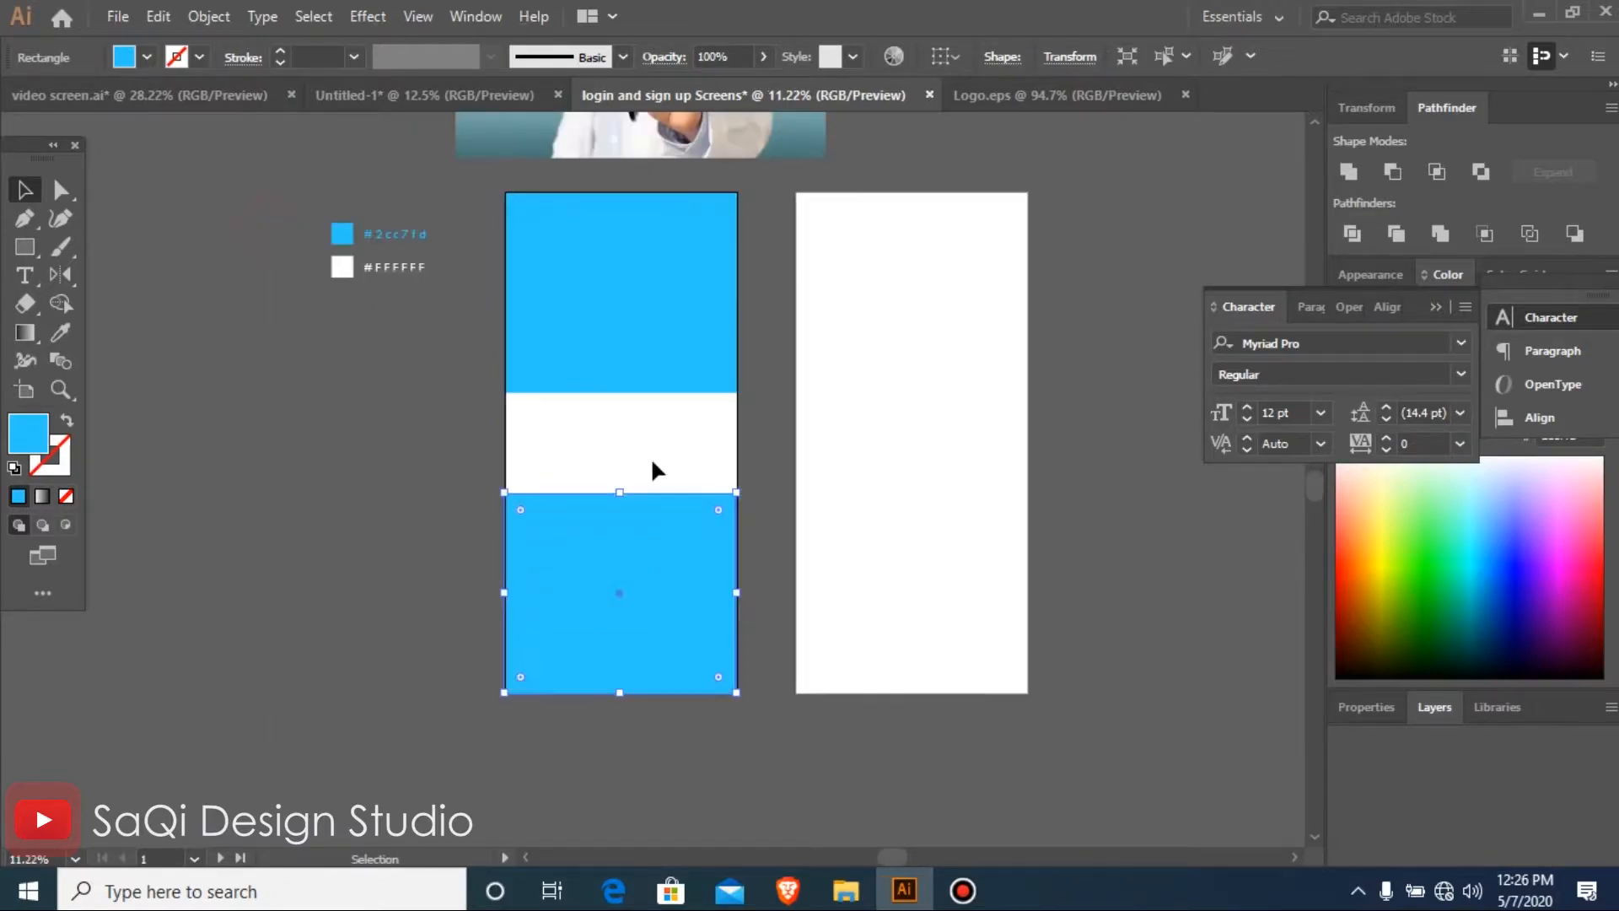
{"action": "left_click", "coordinate": [645, 570], "text": "shift"}
{"action": "left_click", "coordinate": [516, 580]}
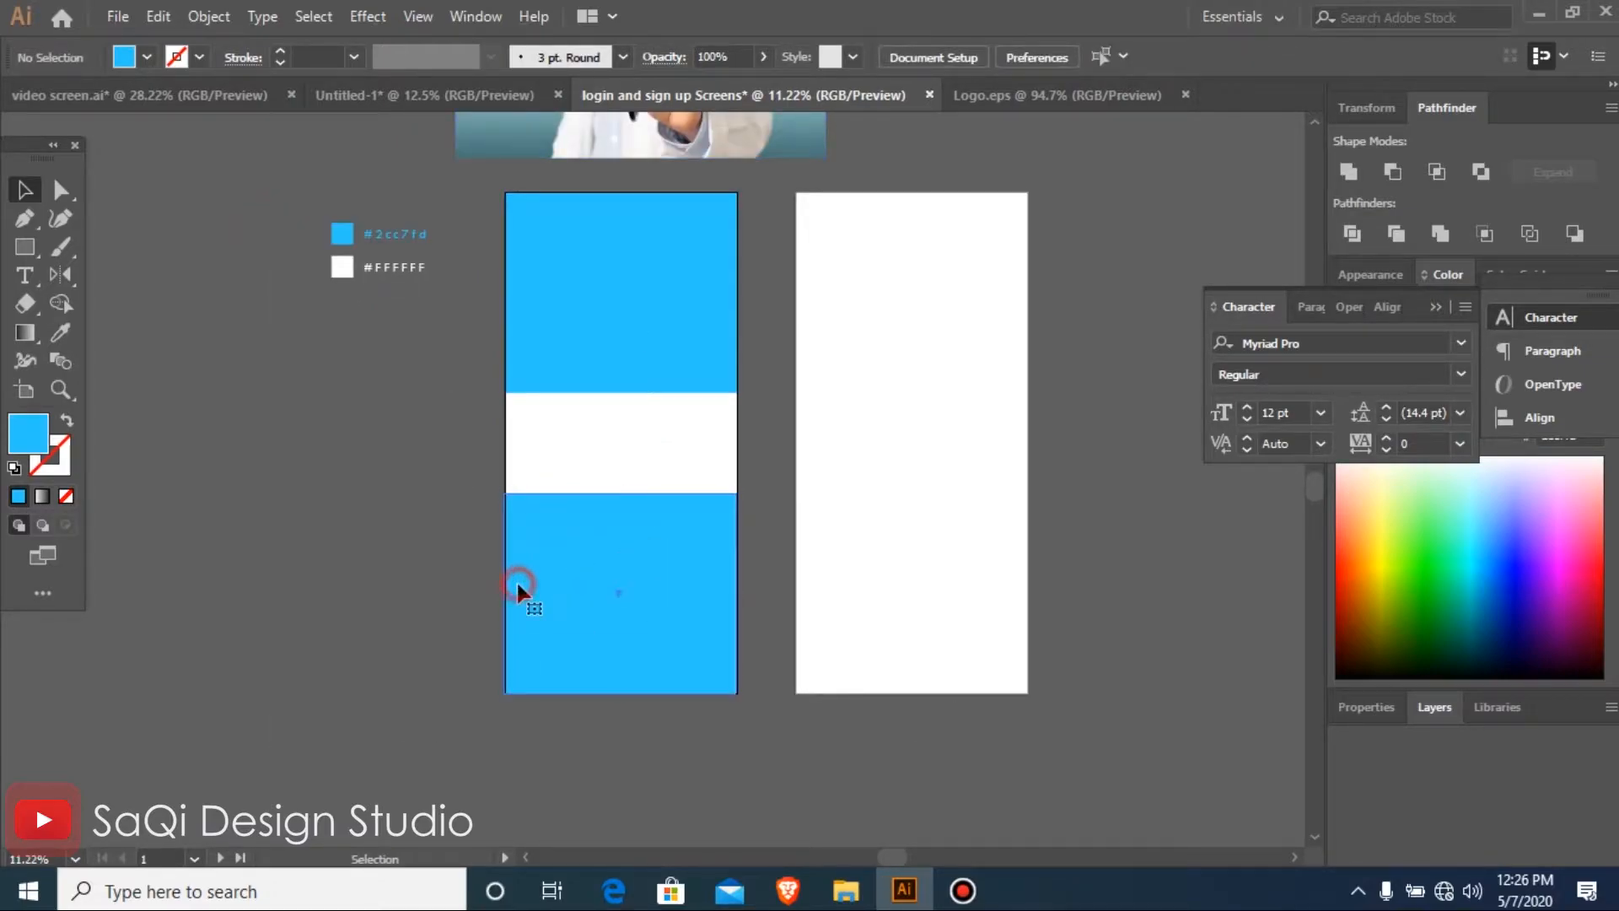
{"action": "left_click", "coordinate": [416, 579]}
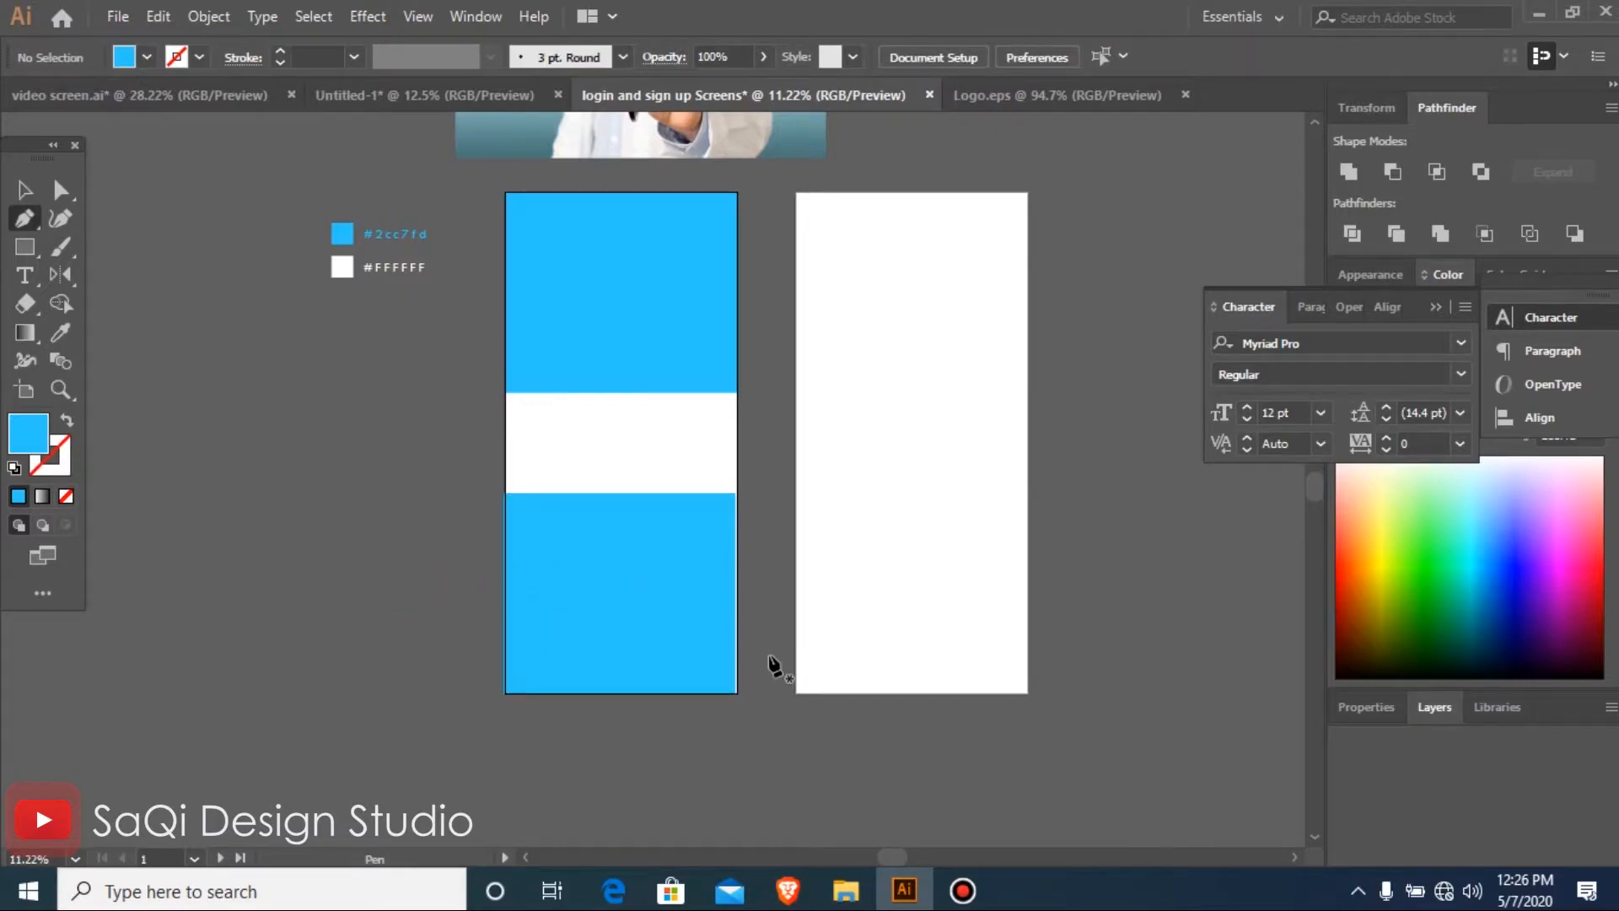
{"action": "left_click_drag", "start_coordinate": [683, 576], "coordinate": [811, 685]}
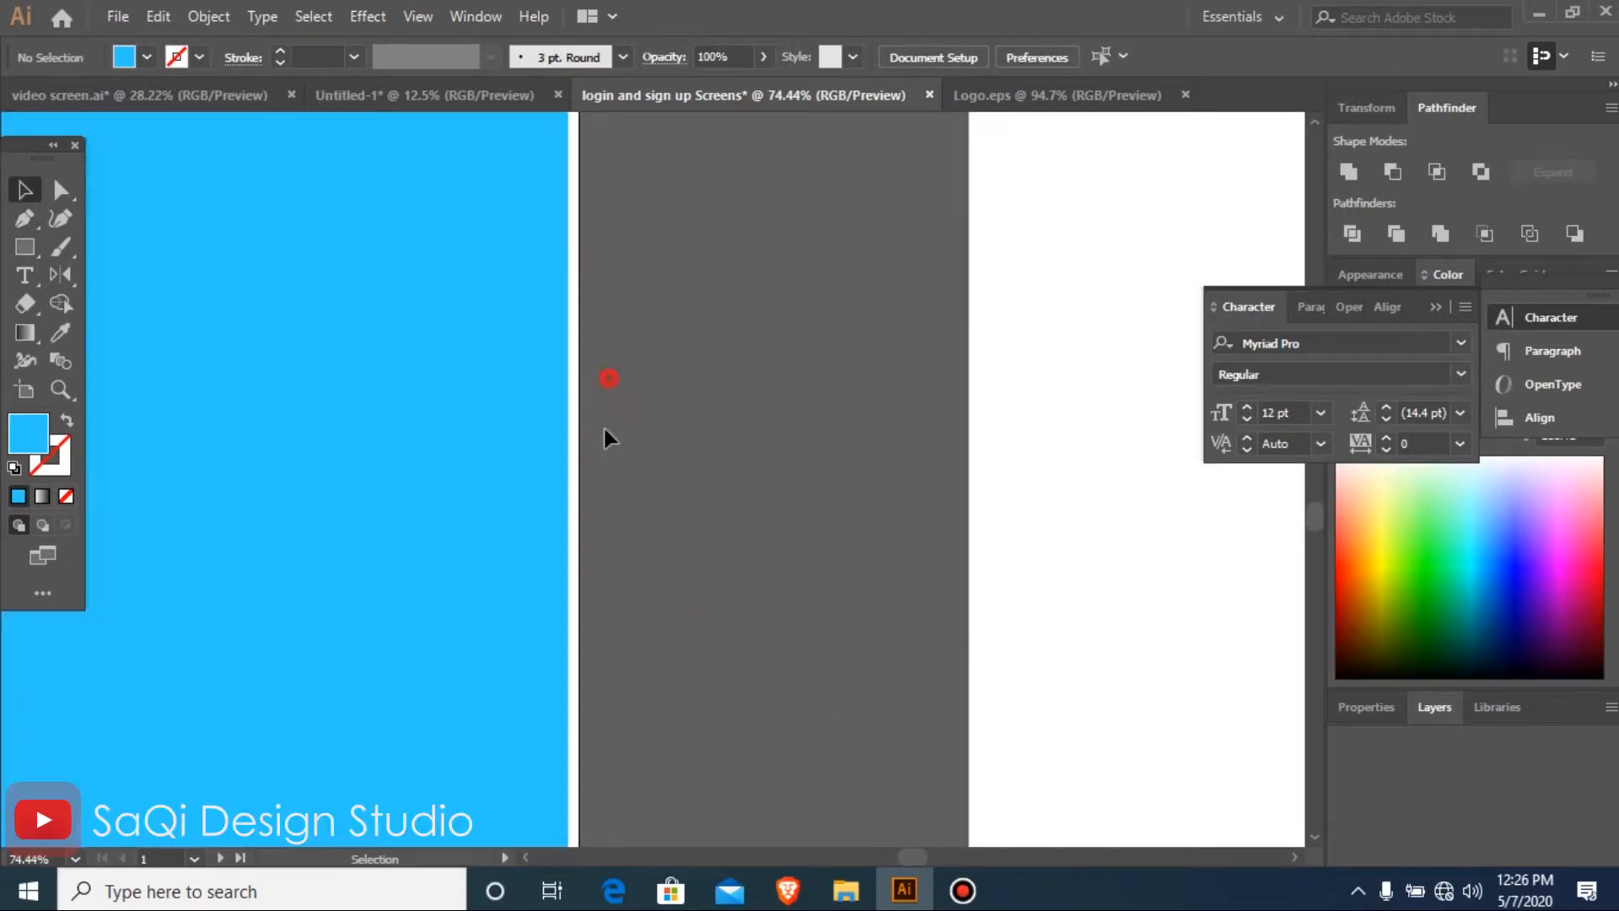
{"action": "left_click_drag", "start_coordinate": [529, 469], "coordinate": [542, 467]}
{"action": "key", "text": "ctrl+minus"}
{"action": "key", "text": "ctrl+minus"}
{"action": "key", "text": "ctrl+minus"}
{"action": "key", "text": "ctrl+minus"}
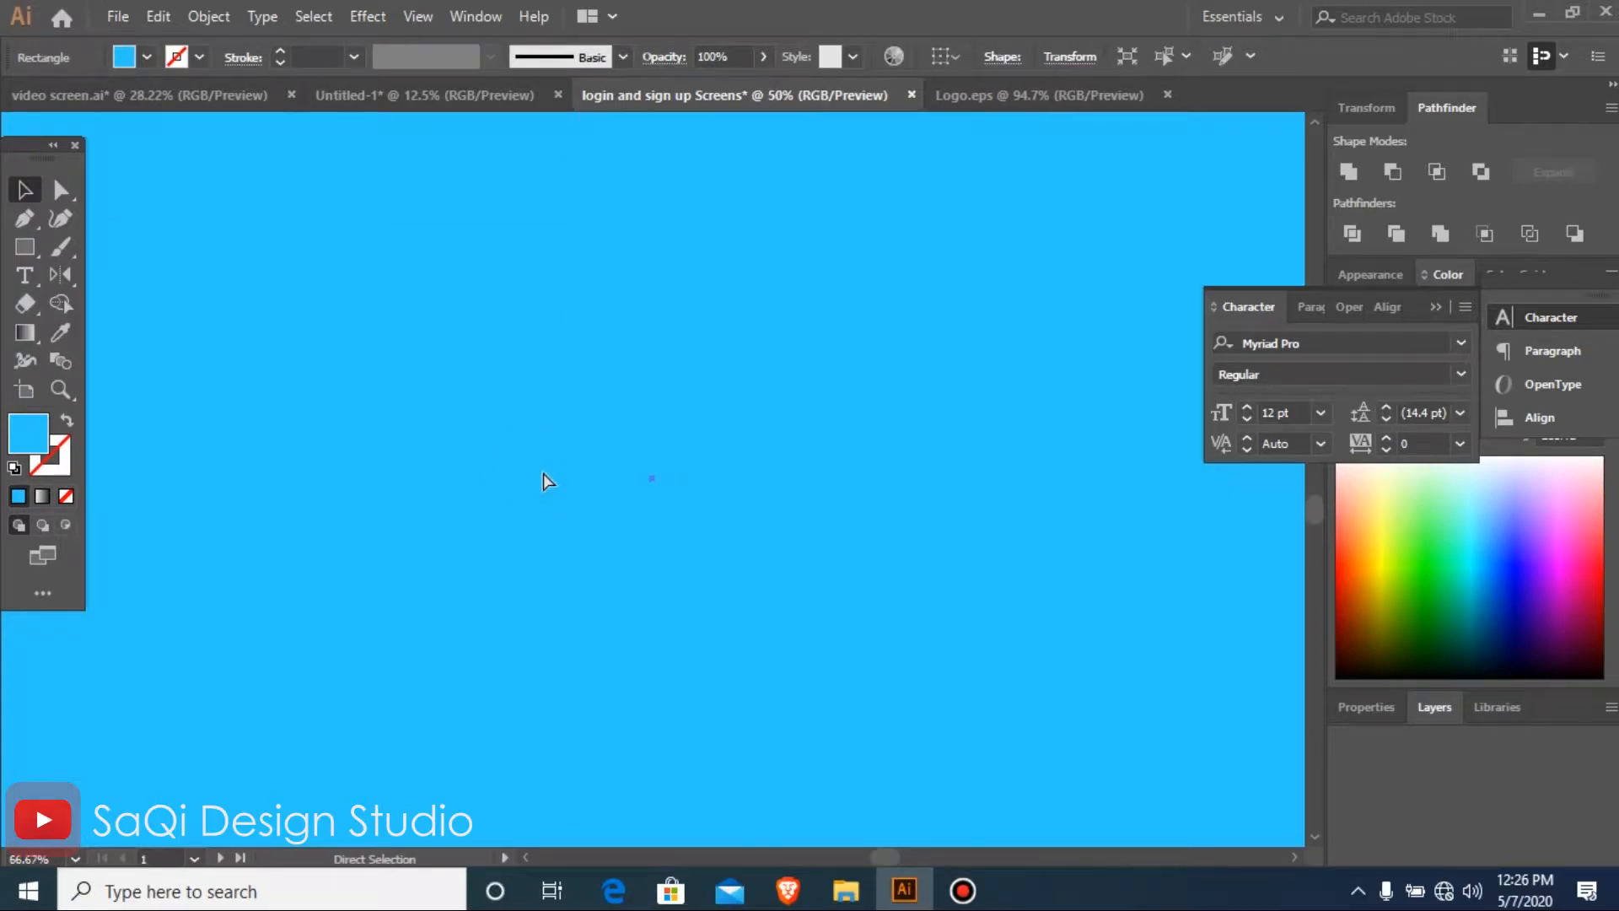
{"action": "key", "text": "ctrl+minus"}
{"action": "key", "text": "p"}
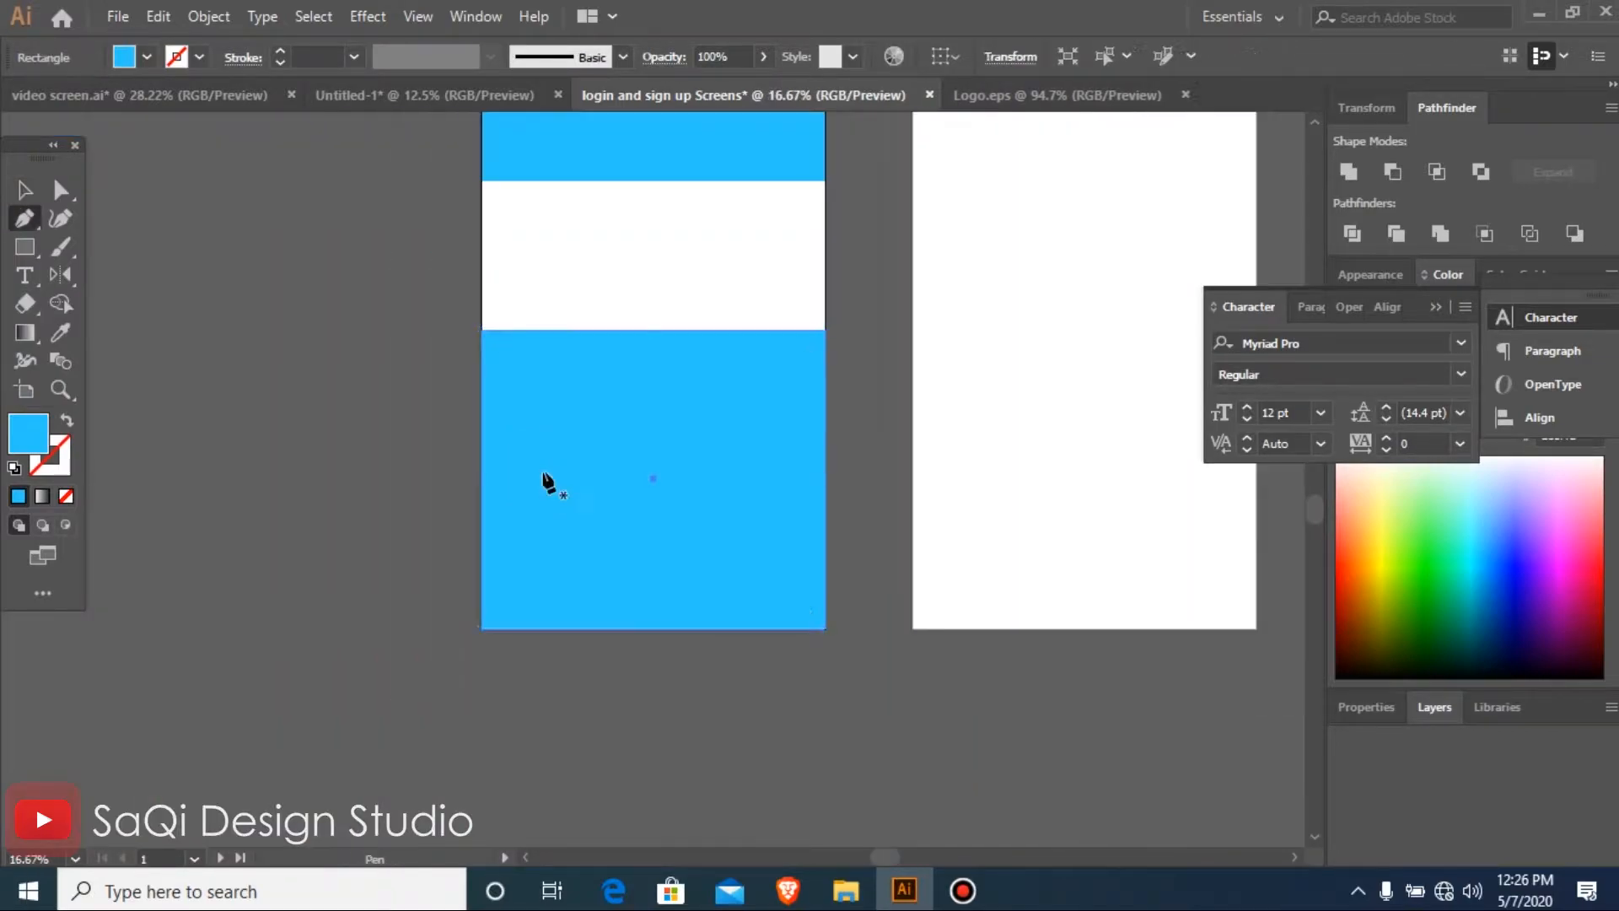
{"action": "left_click", "coordinate": [825, 550]}
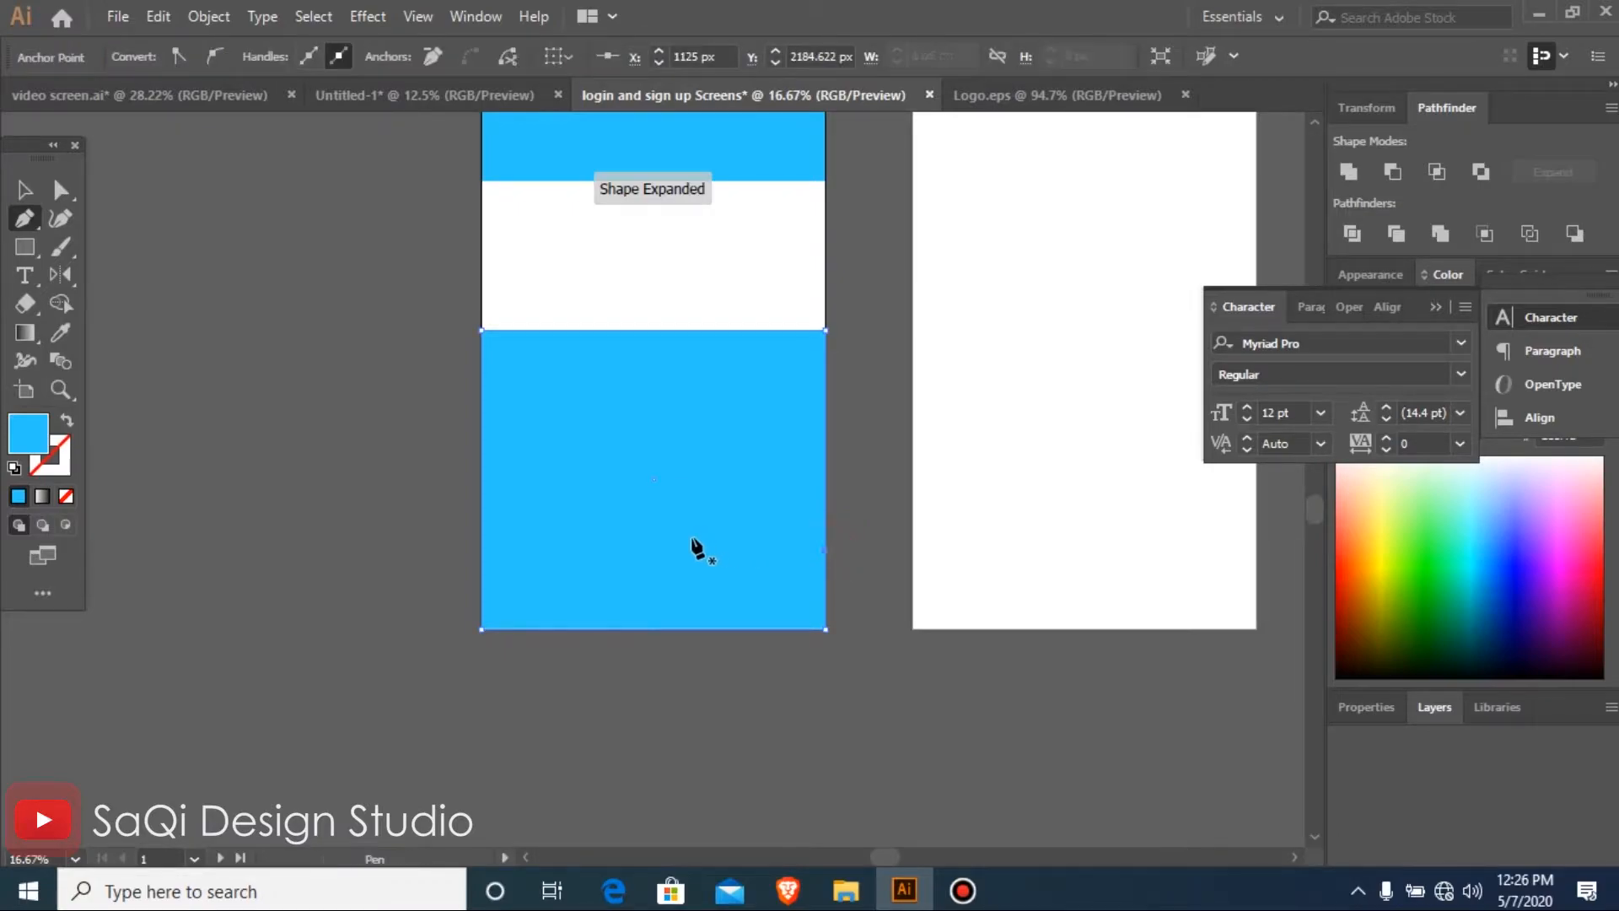
{"action": "left_click_drag", "start_coordinate": [557, 568], "coordinate": [503, 497]}
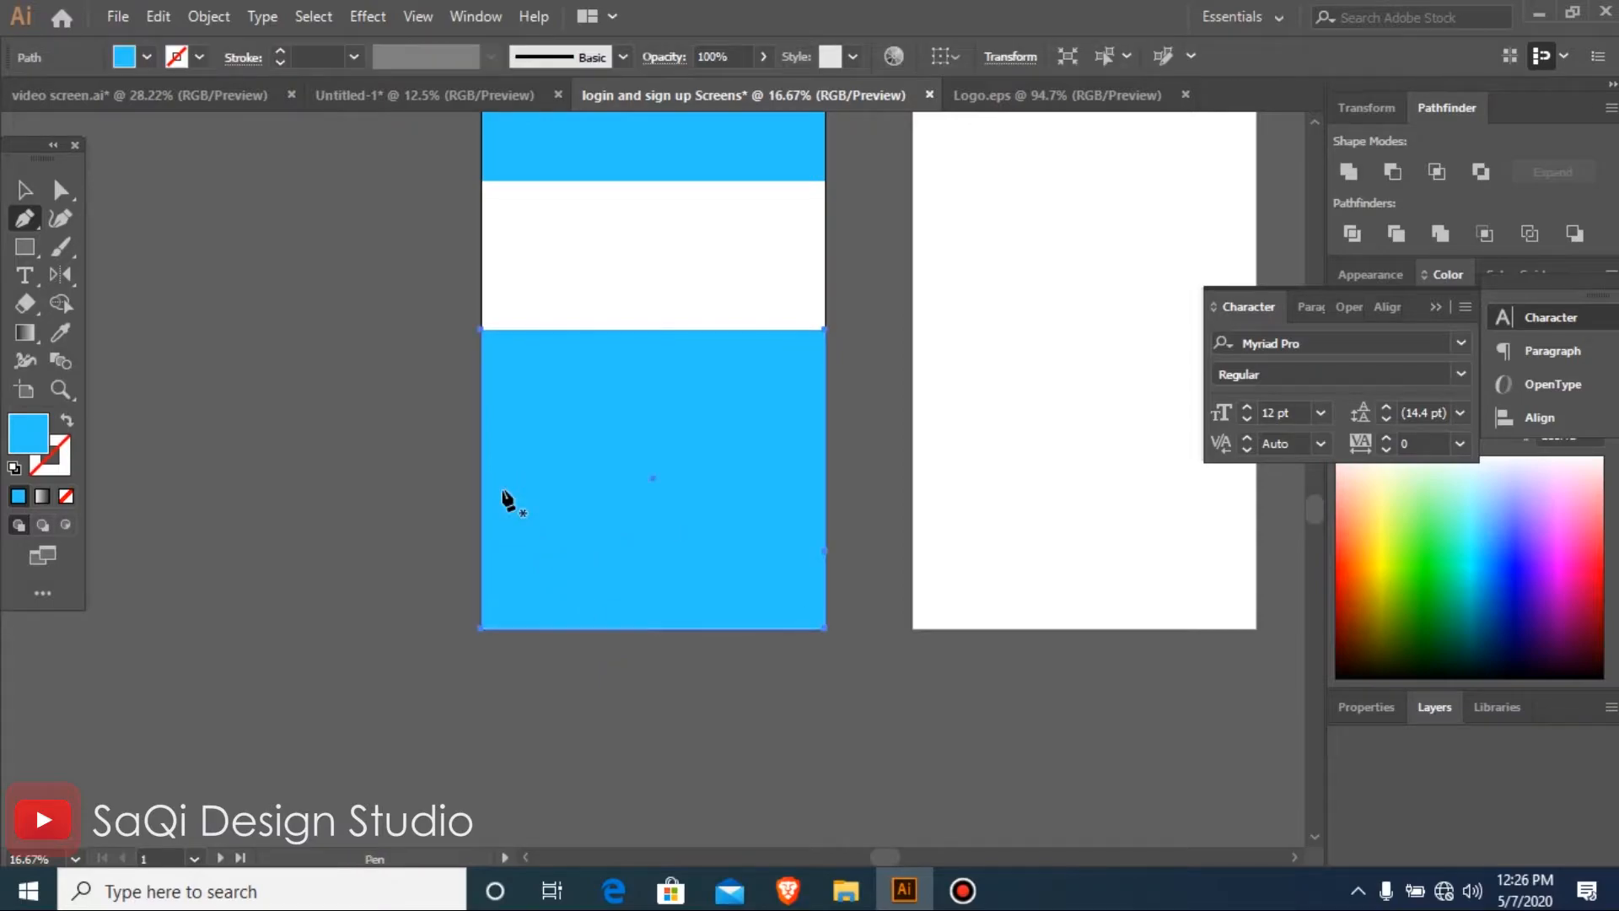
{"action": "key", "text": "v"}
{"action": "left_click", "coordinate": [358, 497]}
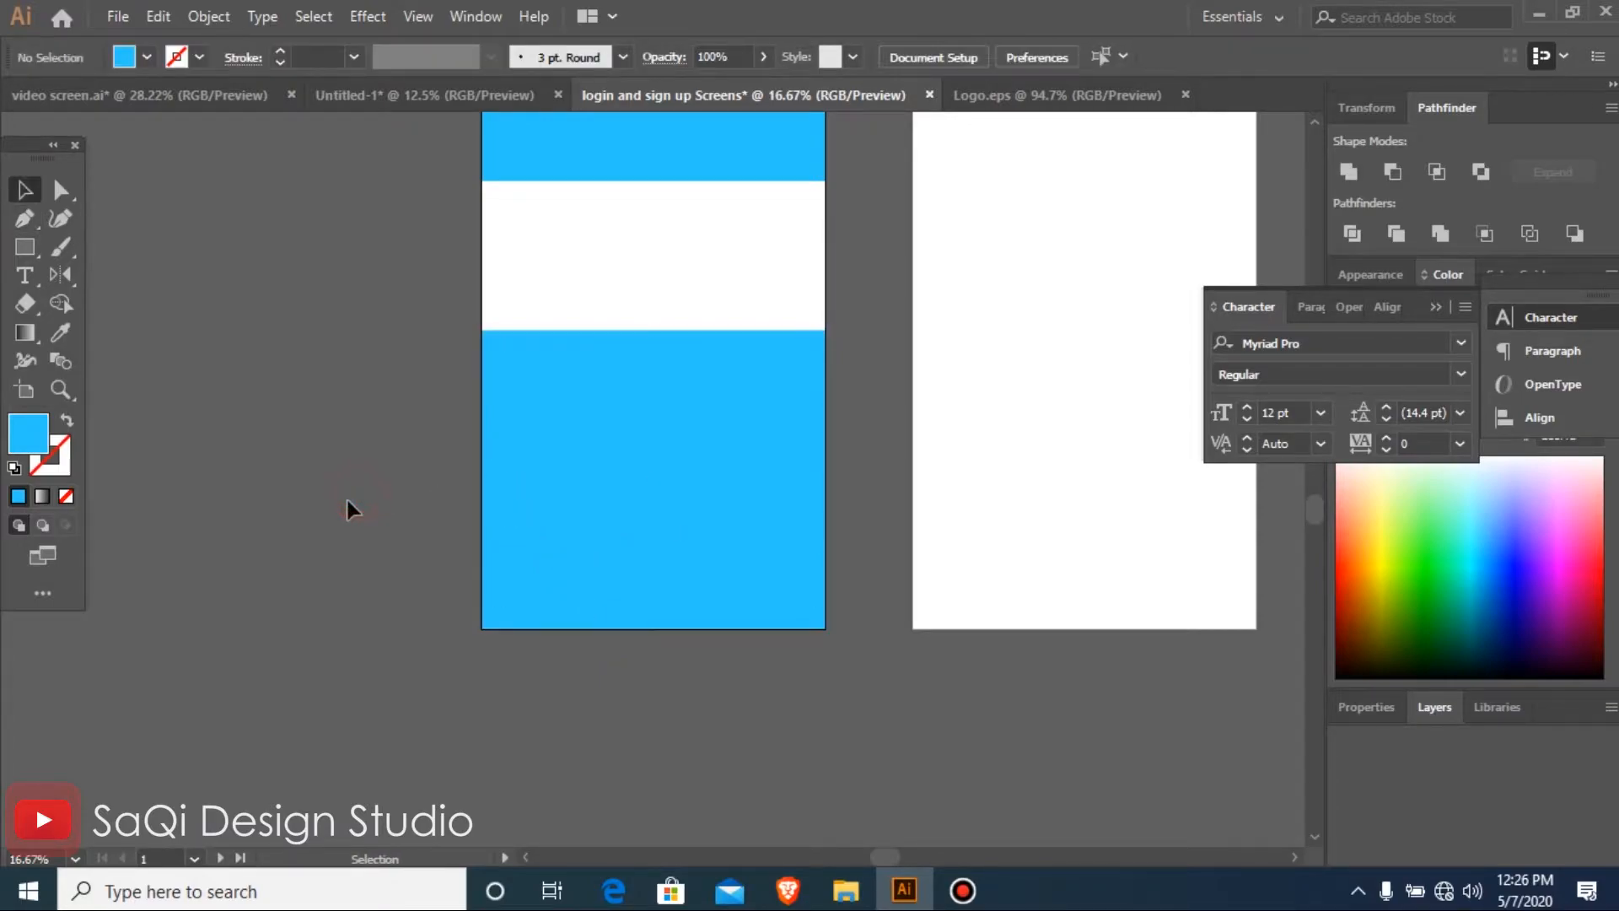
Draw a closed blue wave with the Pen tool across the first artboard's bottom, curving from about Y 2029 px on the left to 2138 px on the right
{"action": "key", "text": "p"}
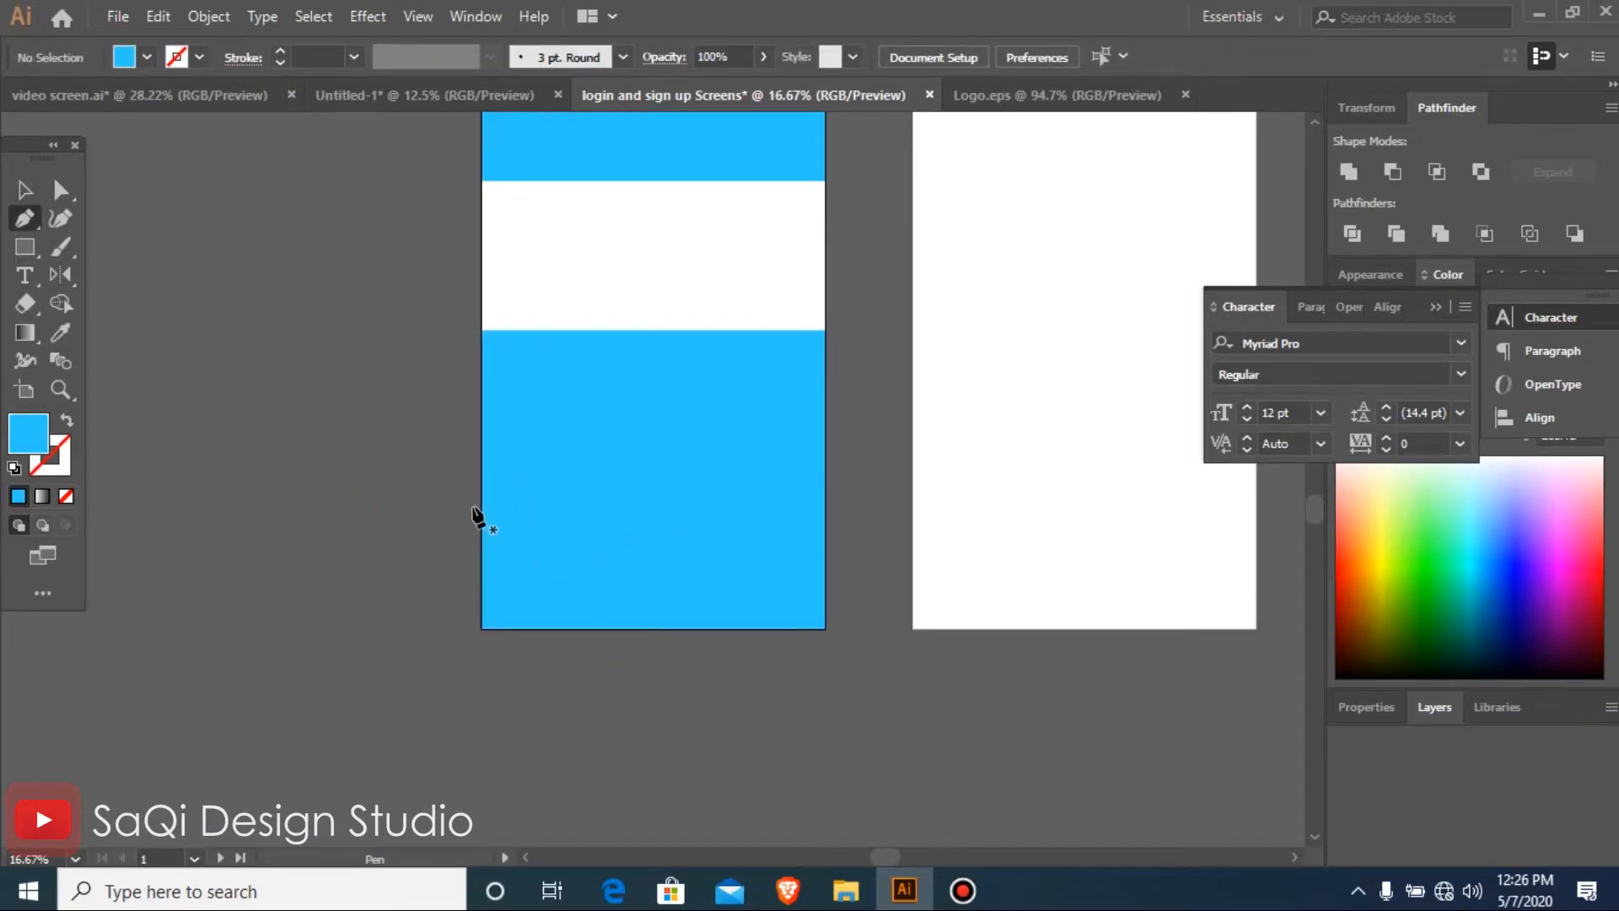
{"action": "left_click", "coordinate": [480, 504]}
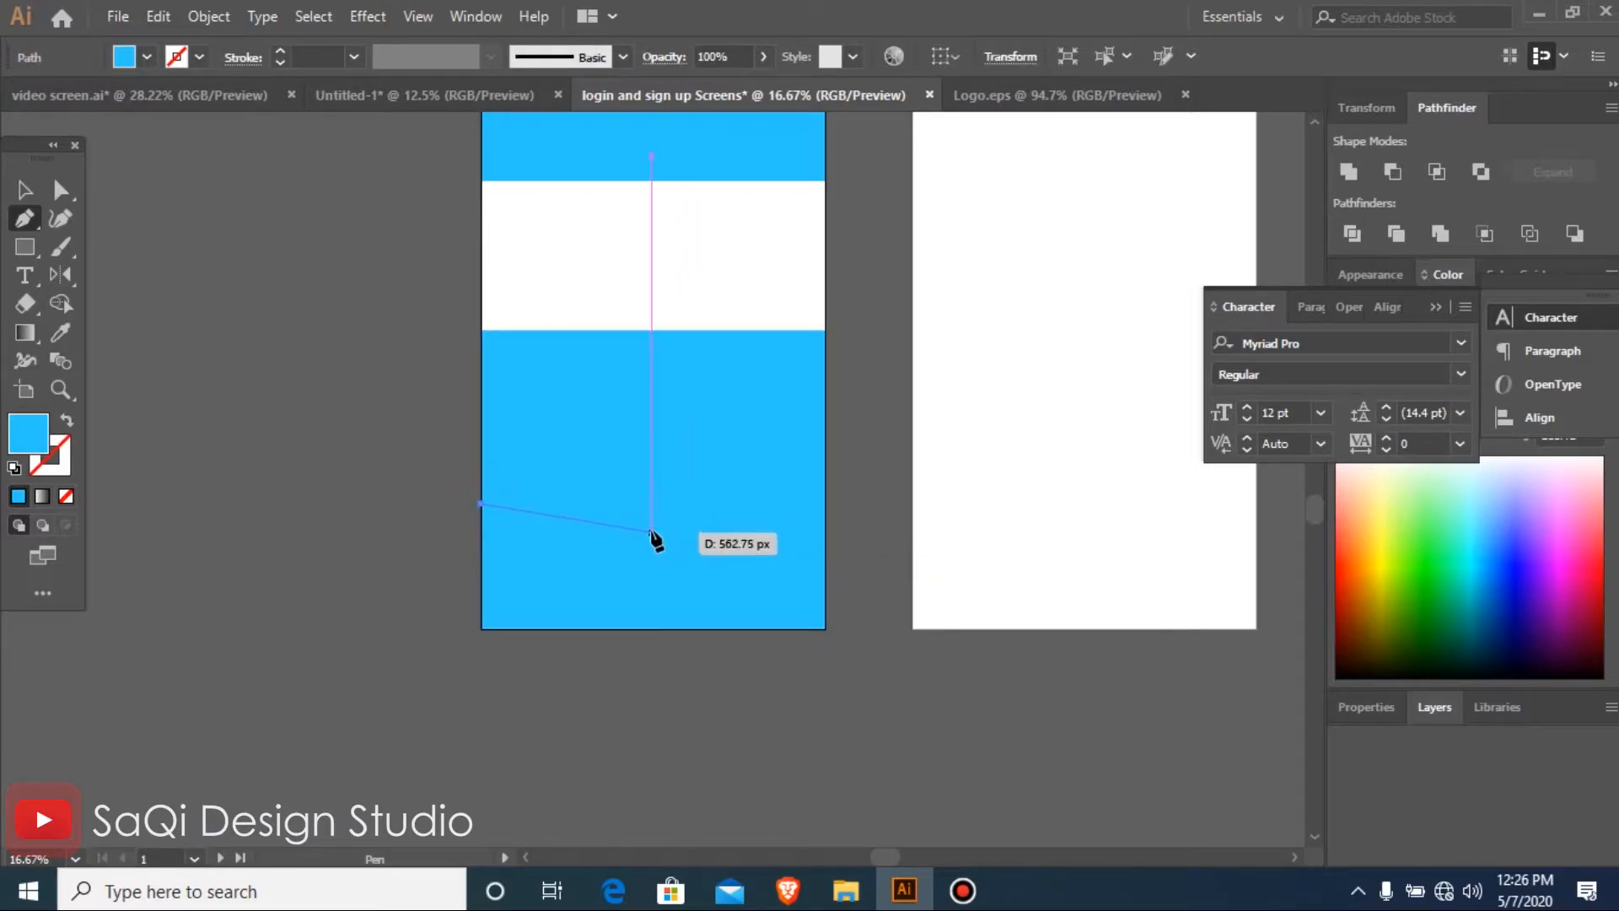
{"action": "left_click_drag", "start_coordinate": [652, 520], "coordinate": [761, 564]}
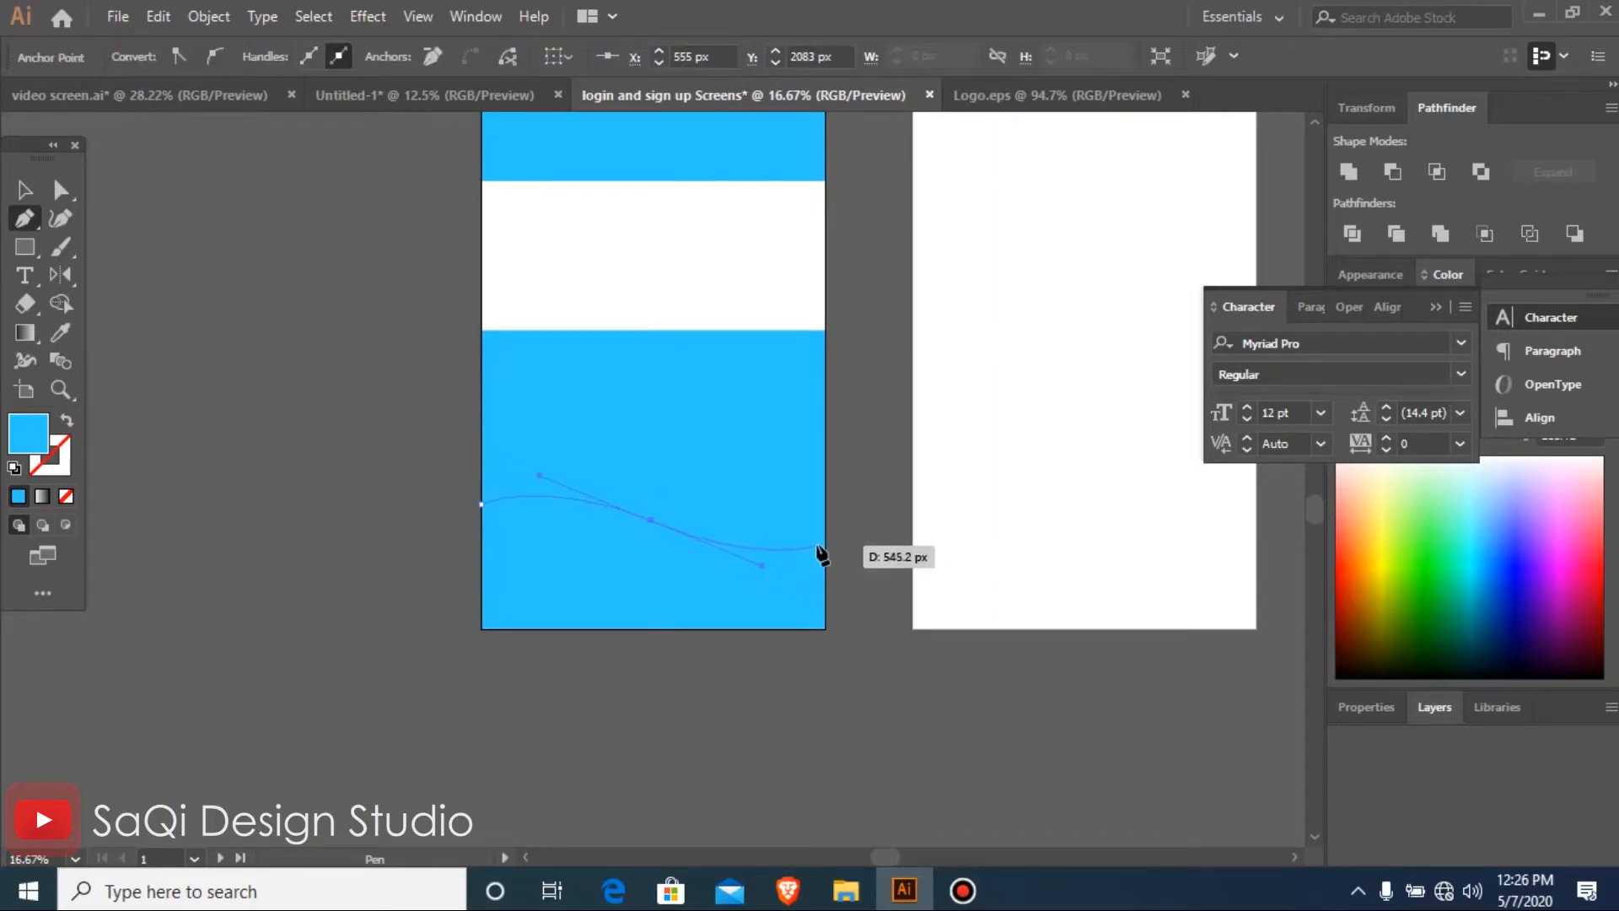
{"action": "left_click", "coordinate": [824, 541]}
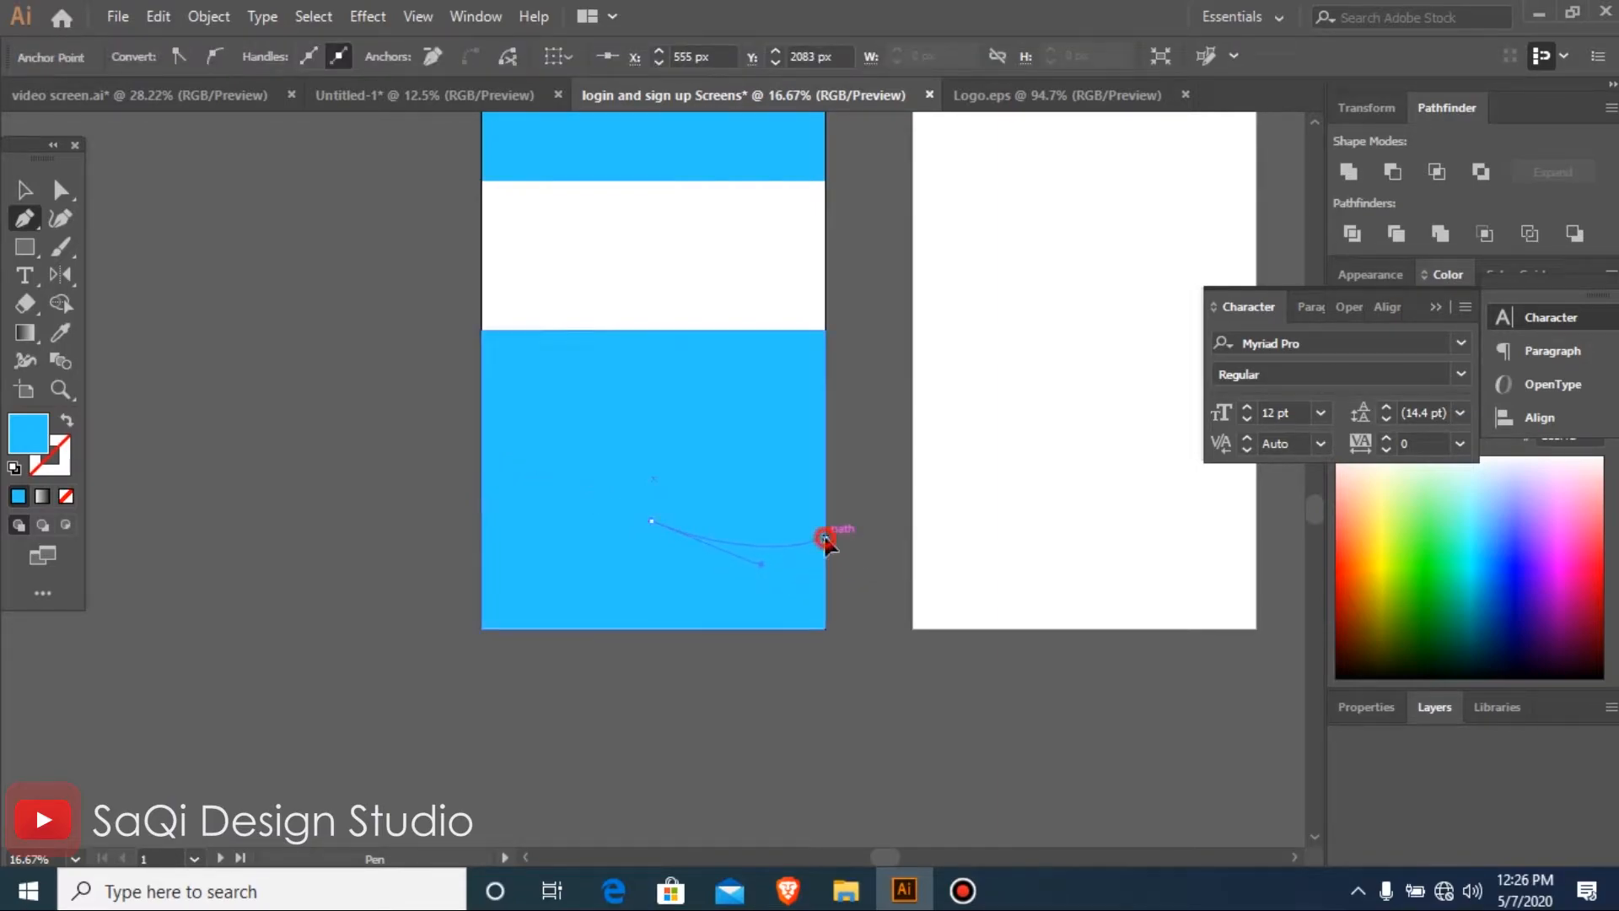
{"action": "left_click", "coordinate": [825, 628]}
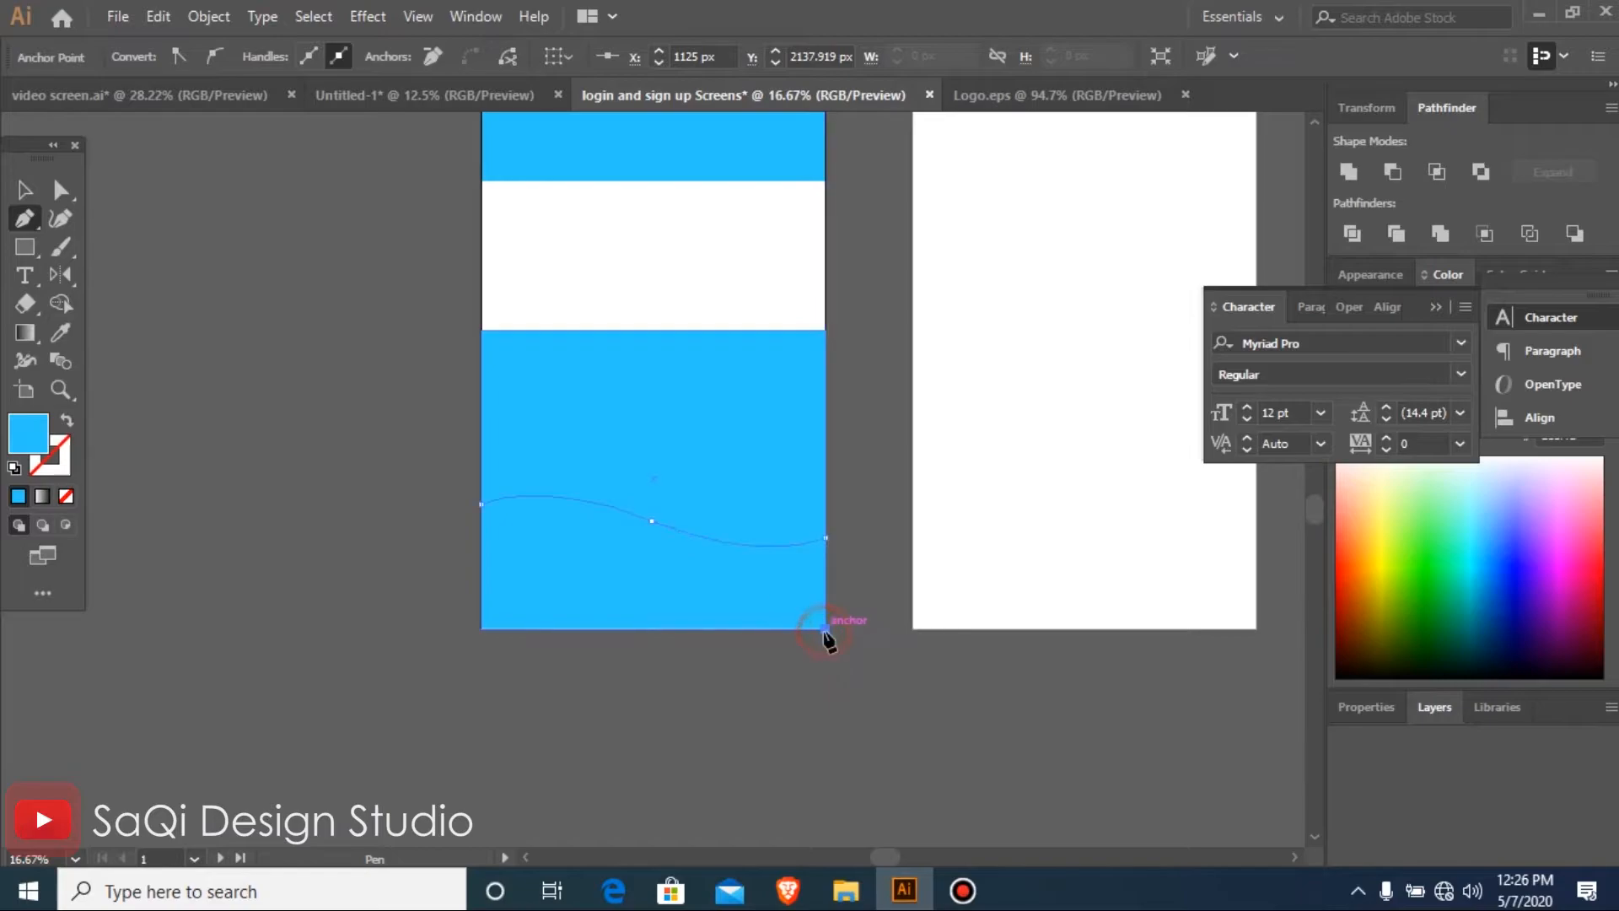
{"action": "left_click", "coordinate": [482, 628]}
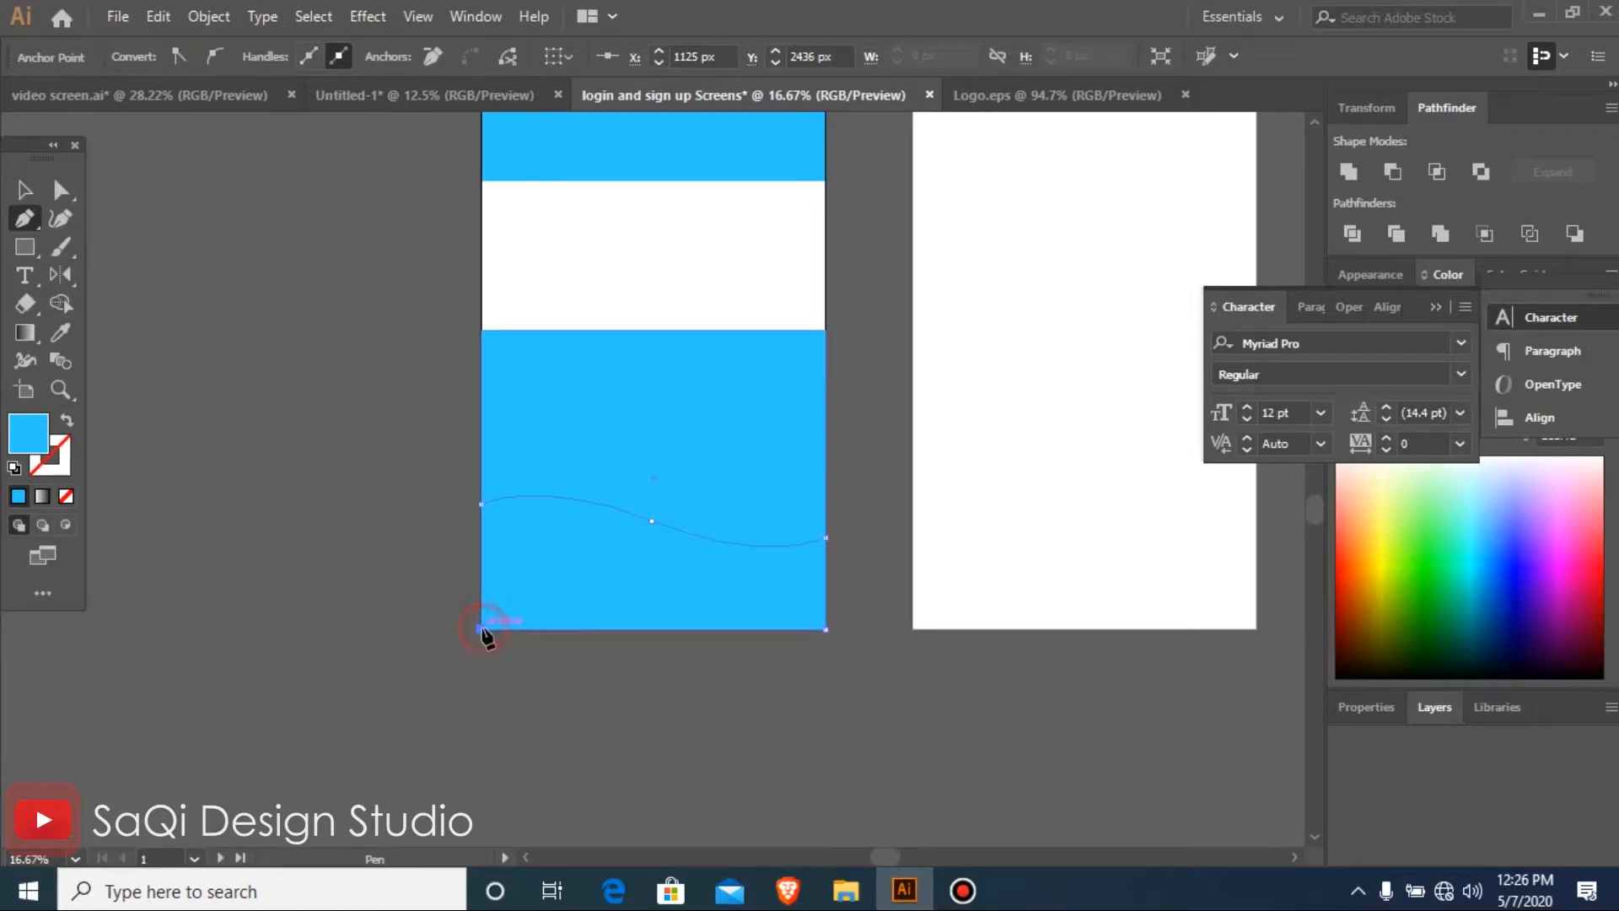
{"action": "left_click", "coordinate": [482, 504]}
Delete the duplicated blue rectangle behind the bottom wave, keeping the wave shape
{"action": "key", "text": "v"}
{"action": "key", "text": "i"}
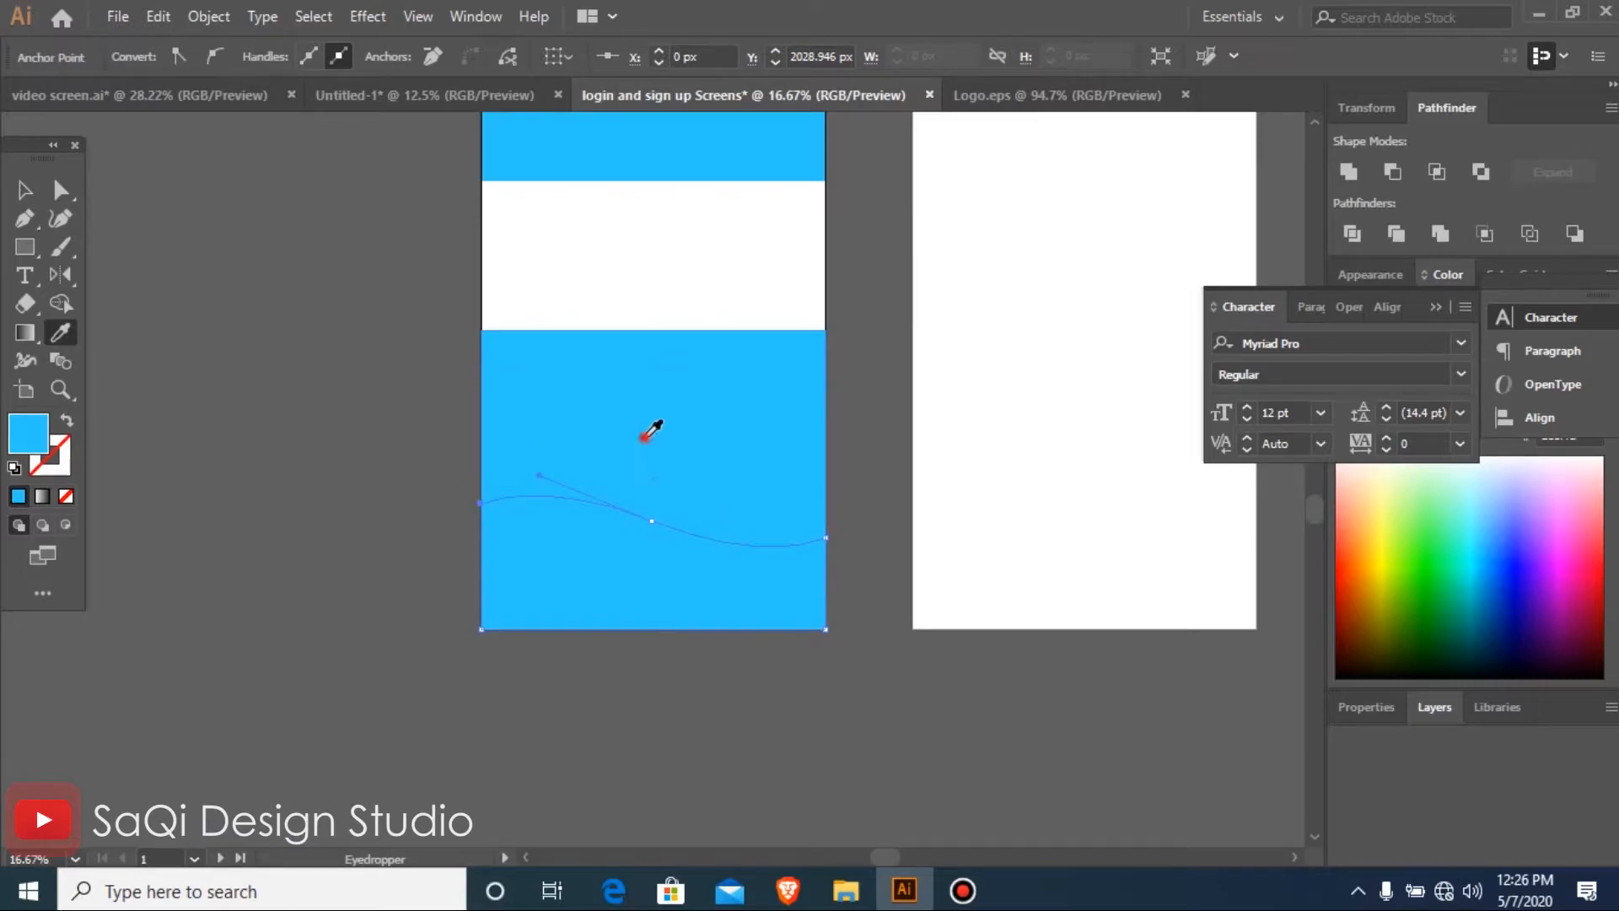
{"action": "key", "text": "v"}
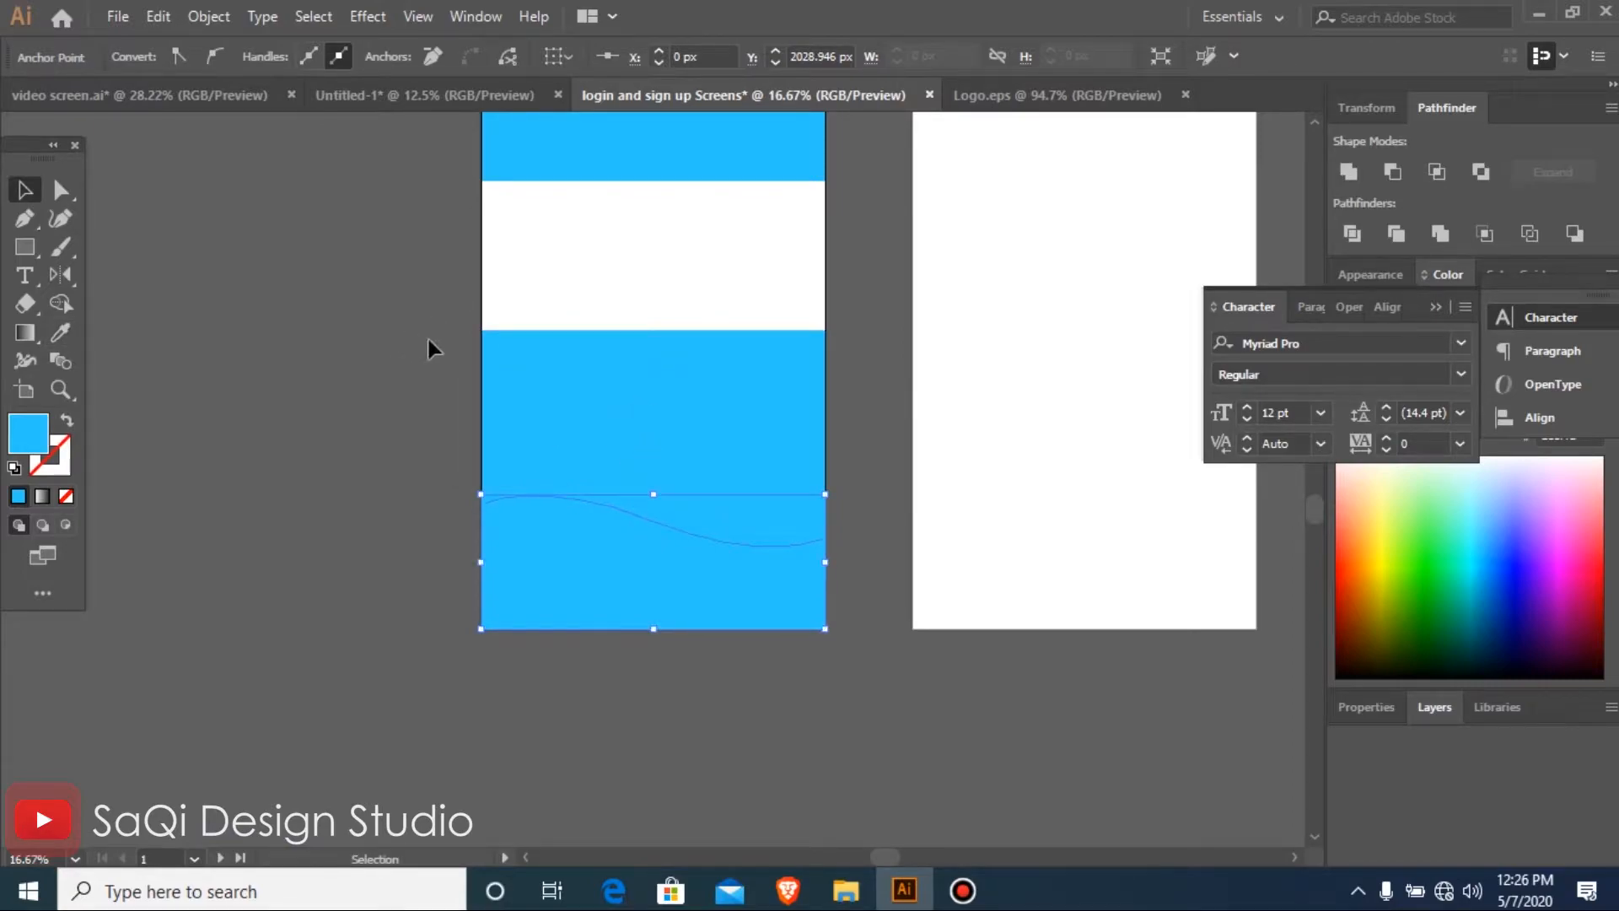
{"action": "left_click_drag", "start_coordinate": [578, 432], "coordinate": [629, 436]}
{"action": "key", "text": "Delete"}
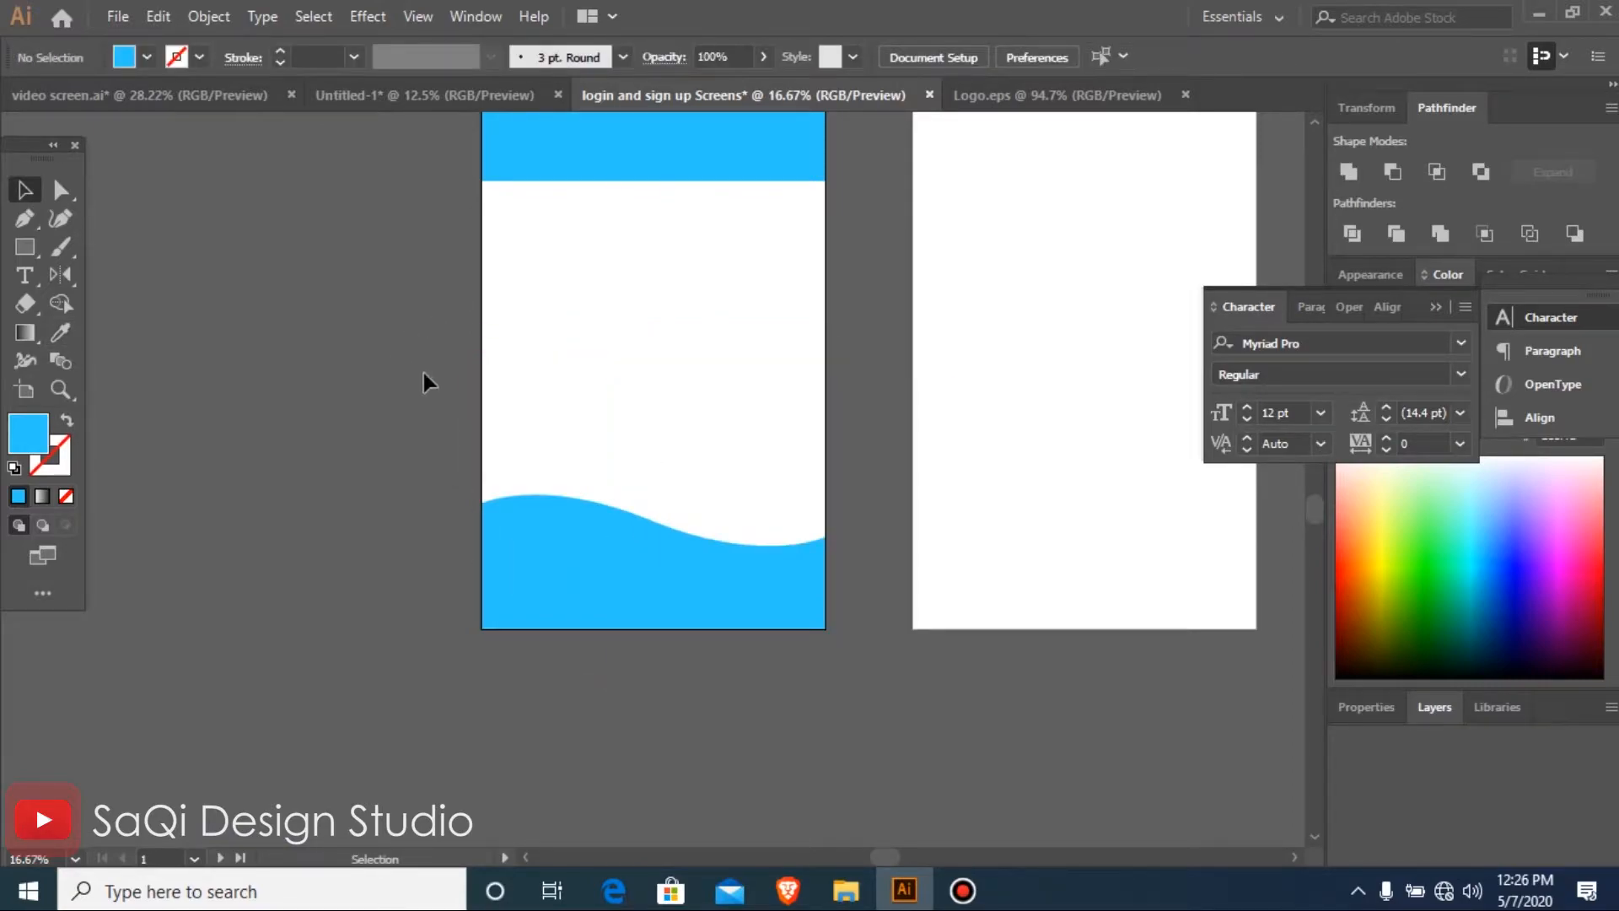
{"action": "key", "text": "ctrl+minus"}
{"action": "key", "text": "ctrl+minus"}
{"action": "key", "text": "ctrl+minus"}
{"action": "key", "text": "ctrl+minus"}
{"action": "left_click_drag", "start_coordinate": [439, 308], "coordinate": [740, 495]}
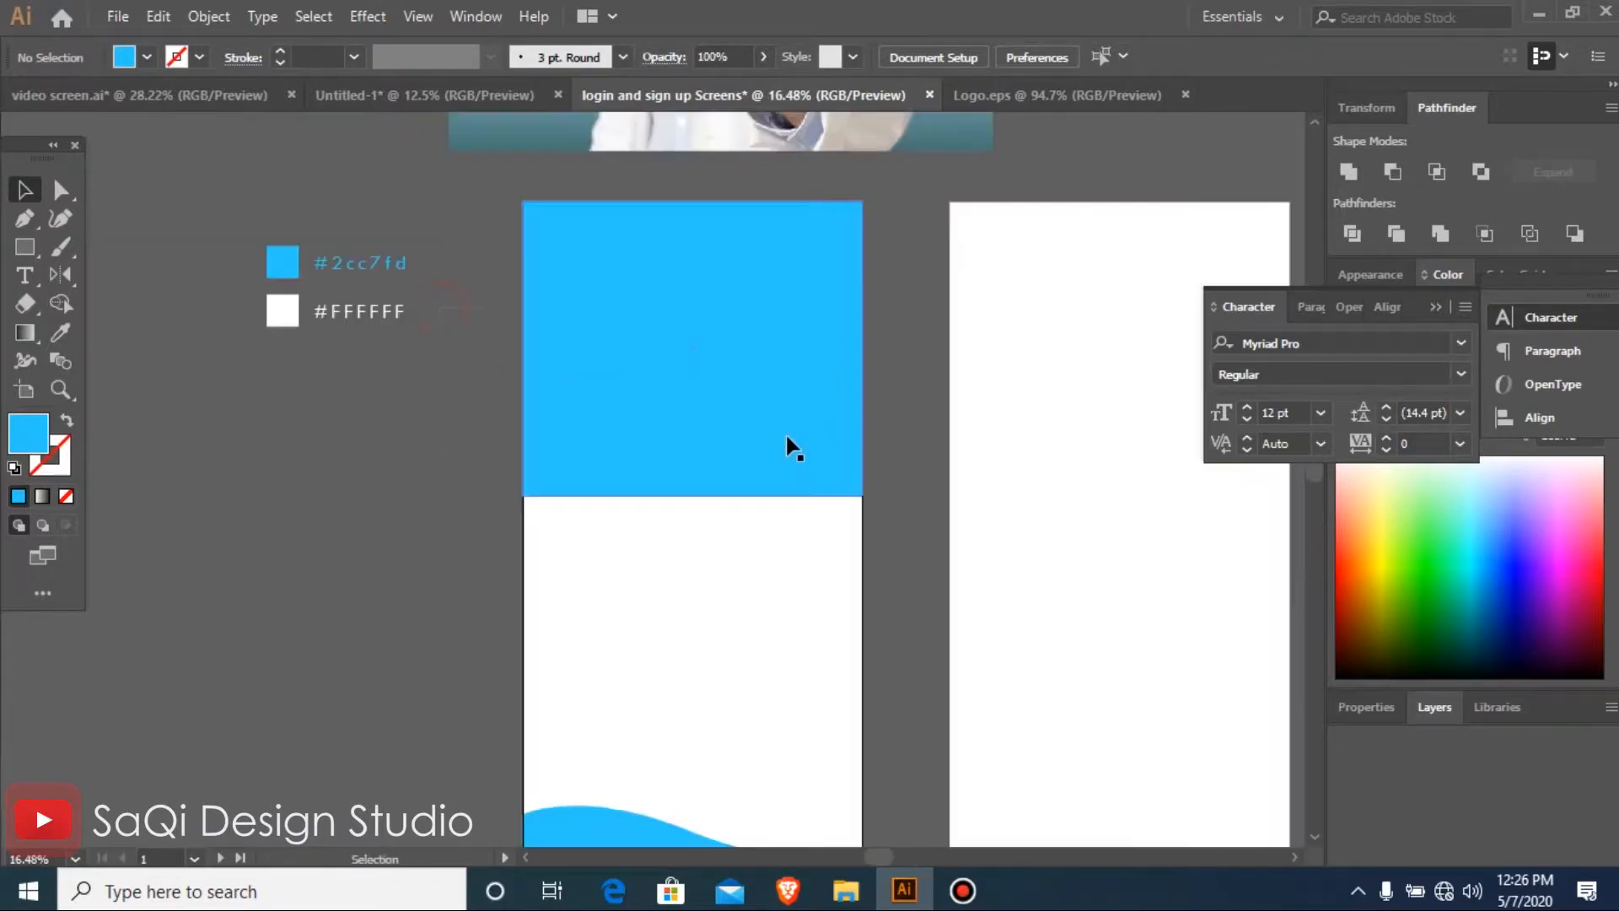
{"action": "key", "text": "ctrl+minus"}
{"action": "key", "text": "ctrl+minus"}
{"action": "key", "text": "ctrl+plus"}
{"action": "key", "text": "ctrl+plus"}
{"action": "key", "text": "ctrl+plus"}
{"action": "key", "text": "ctrl+minus"}
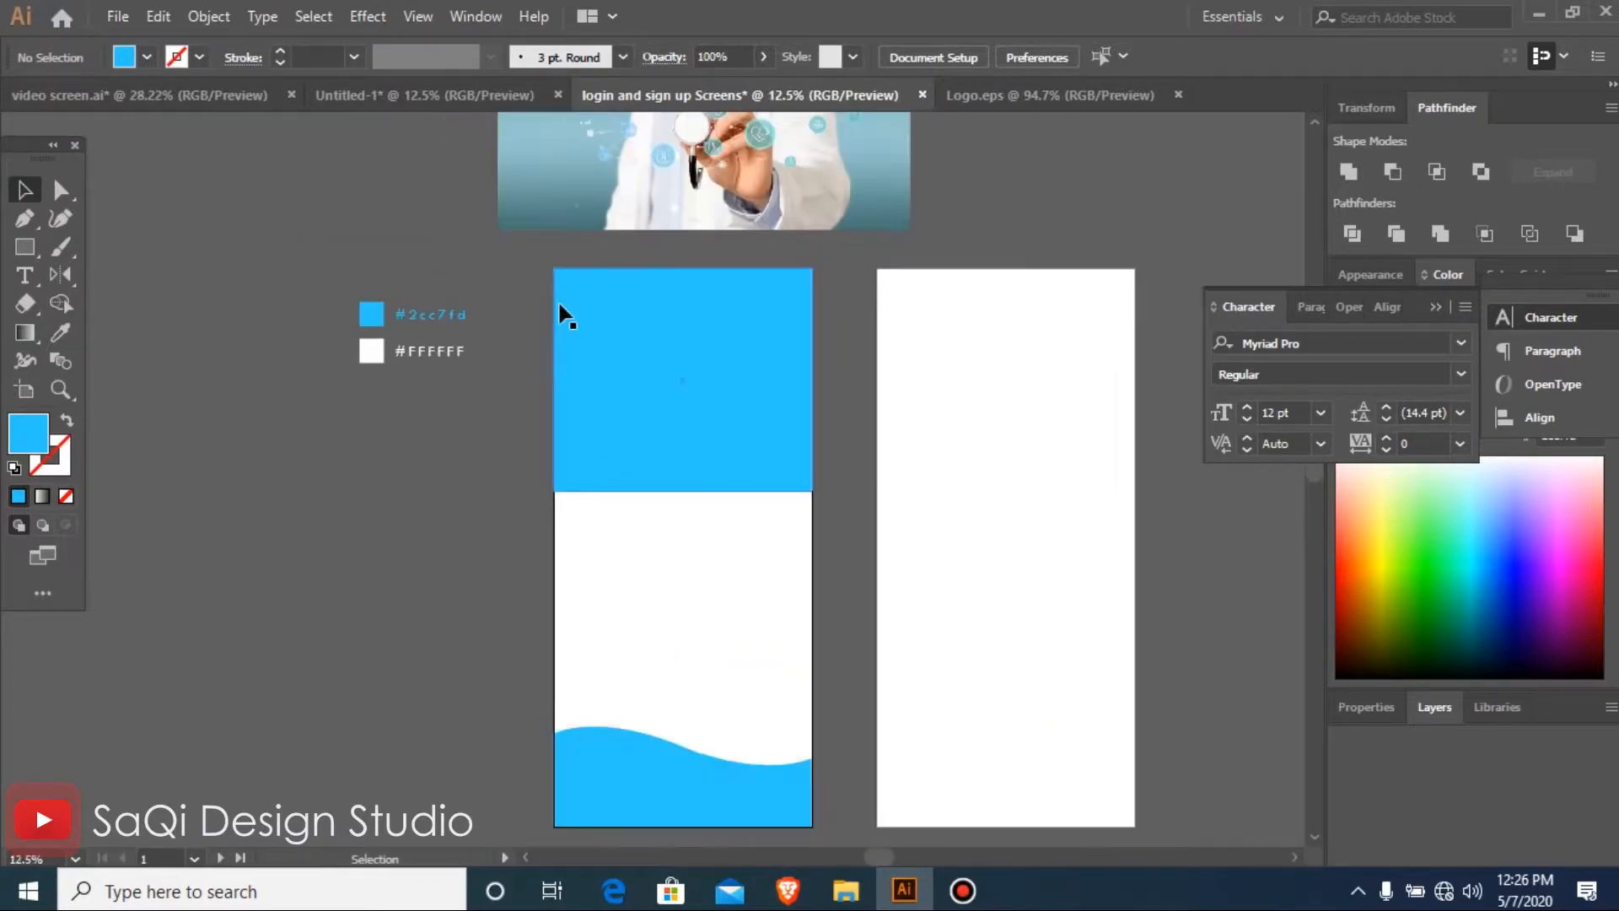
{"action": "left_click", "coordinate": [606, 351]}
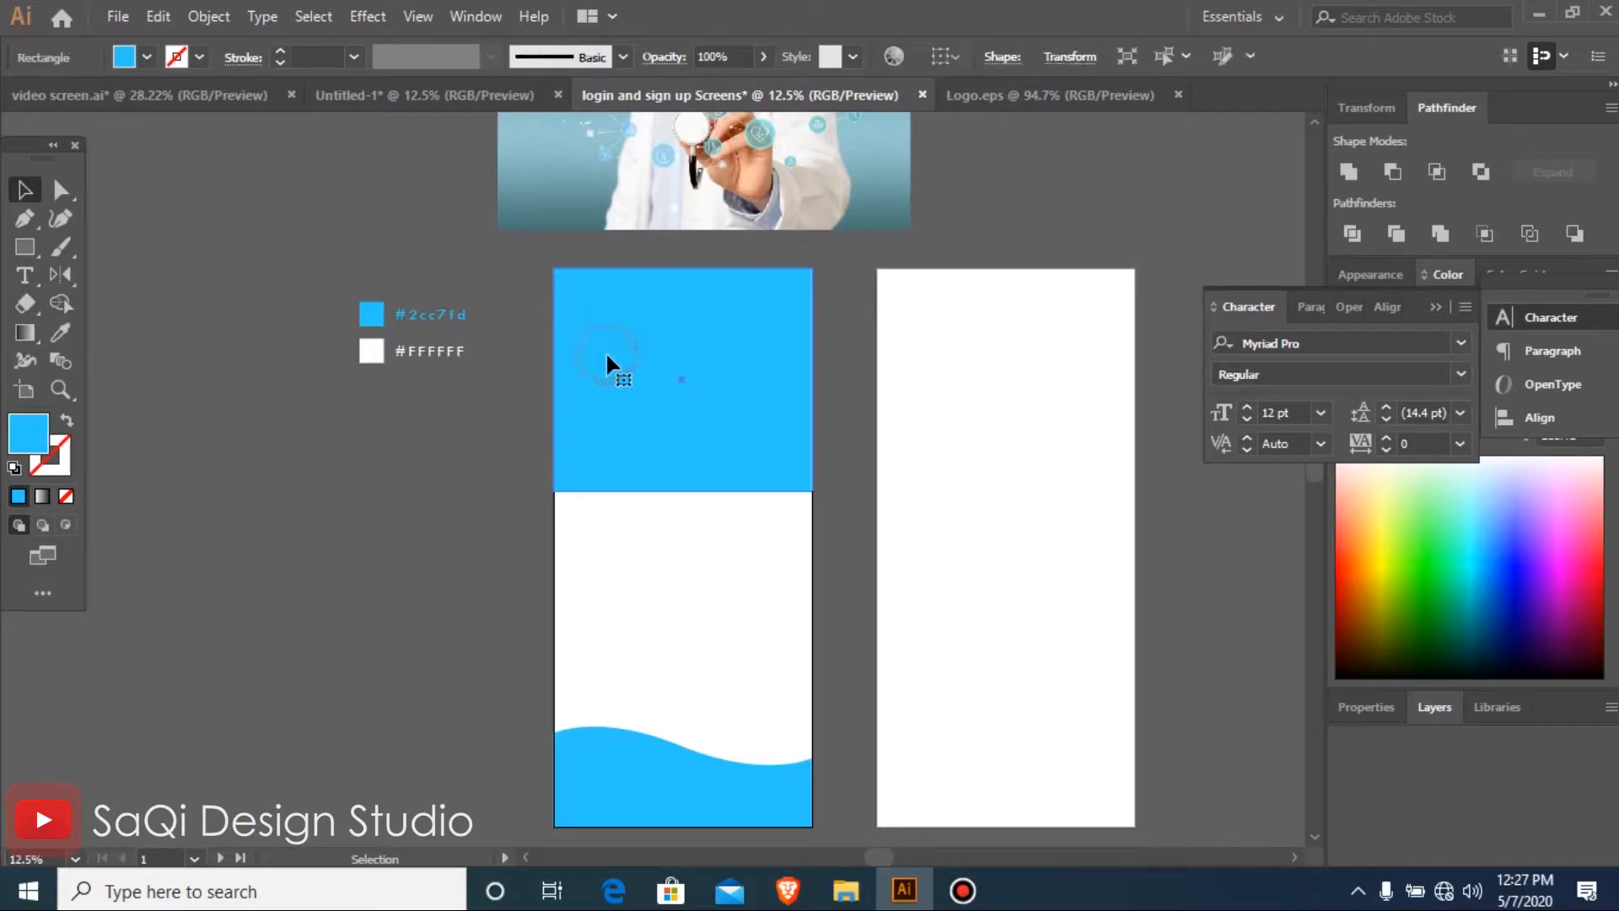
{"action": "left_click", "coordinate": [849, 425]}
Draw a closed blue wave with the Pen tool across the first artboard's top, curving from about Y 359 px on the right to 332 px on the left
{"action": "key", "text": "o"}
{"action": "key", "text": "p"}
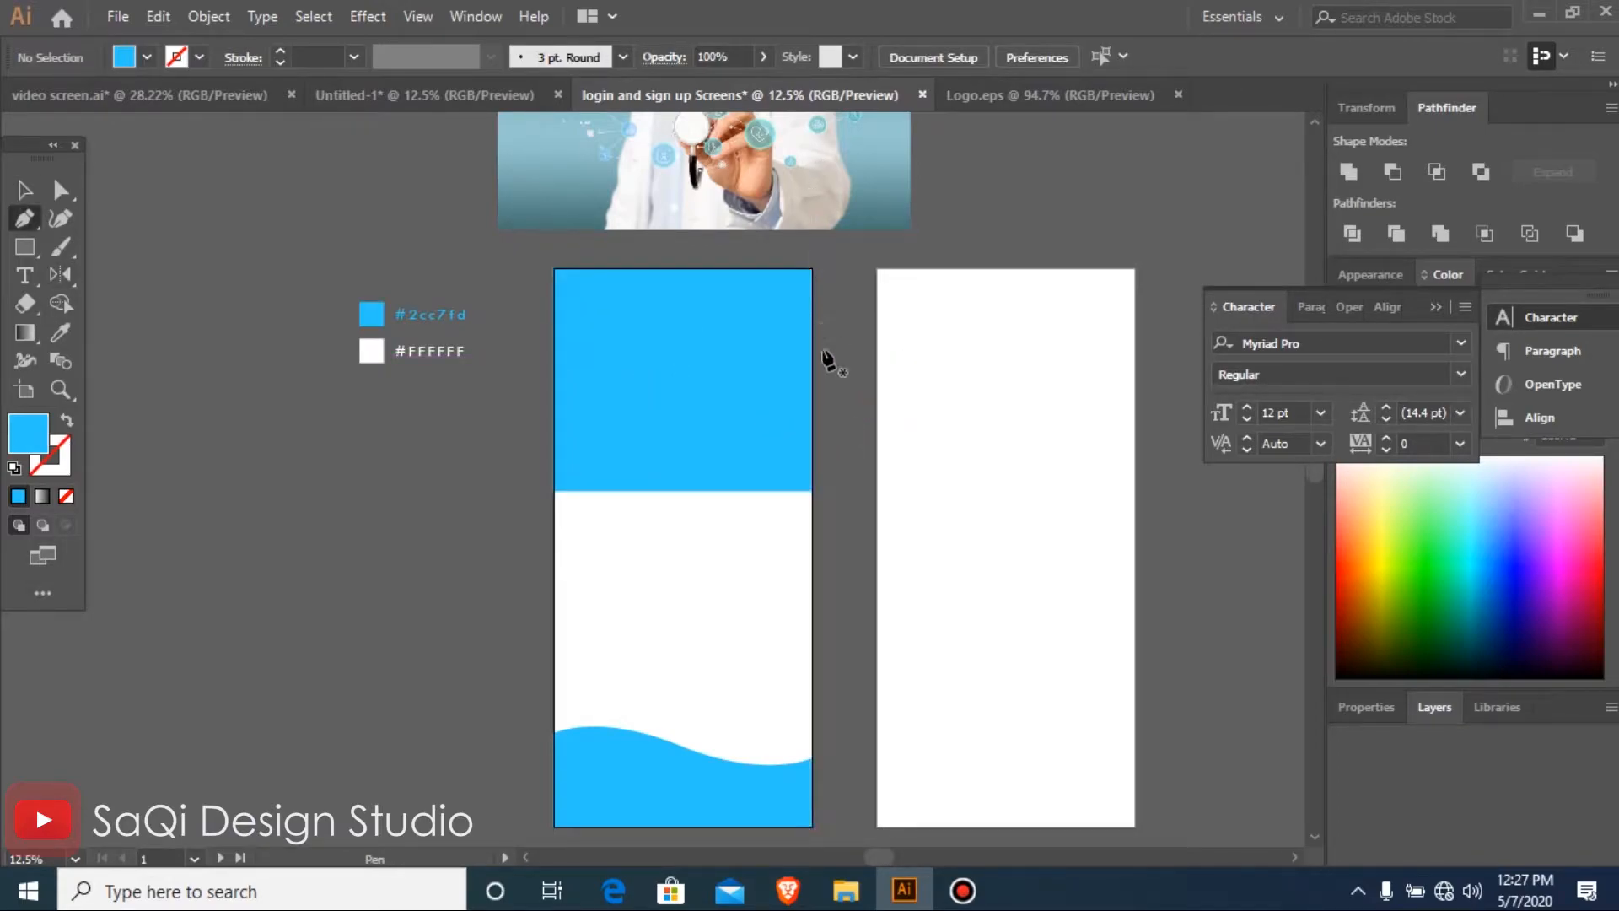
{"action": "left_click_drag", "start_coordinate": [772, 283], "coordinate": [862, 344]}
{"action": "key", "text": "ctrl+minus"}
{"action": "key", "text": "ctrl+minus"}
{"action": "key", "text": "ctrl+minus"}
{"action": "key", "text": "ctrl+minus"}
{"action": "key", "text": "ctrl+minus"}
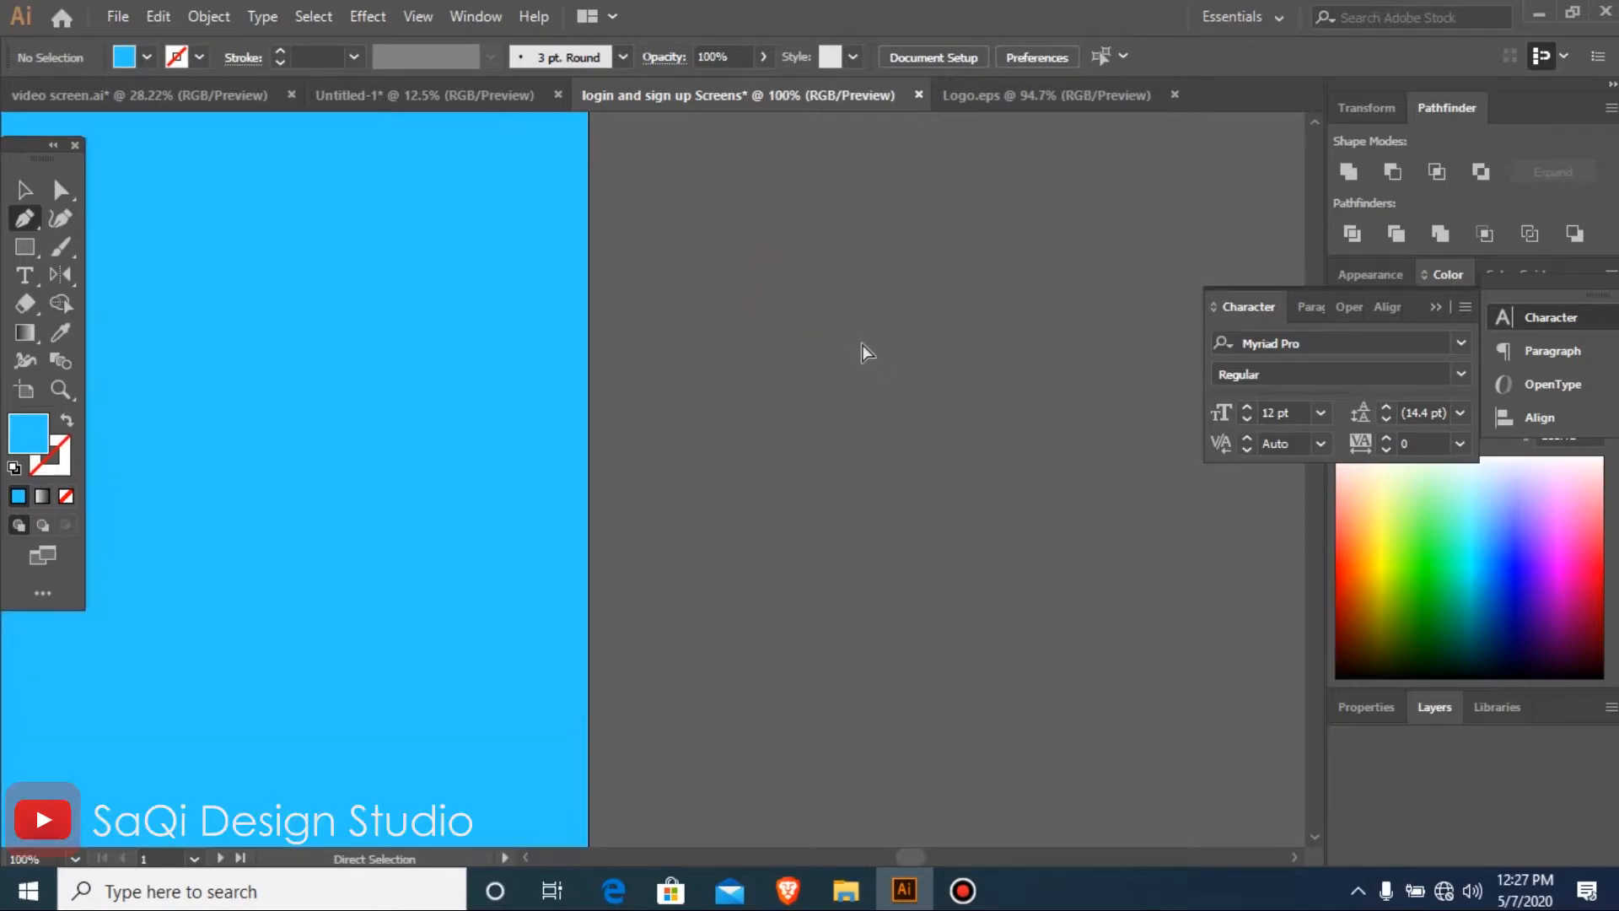
{"action": "key", "text": "ctrl+minus"}
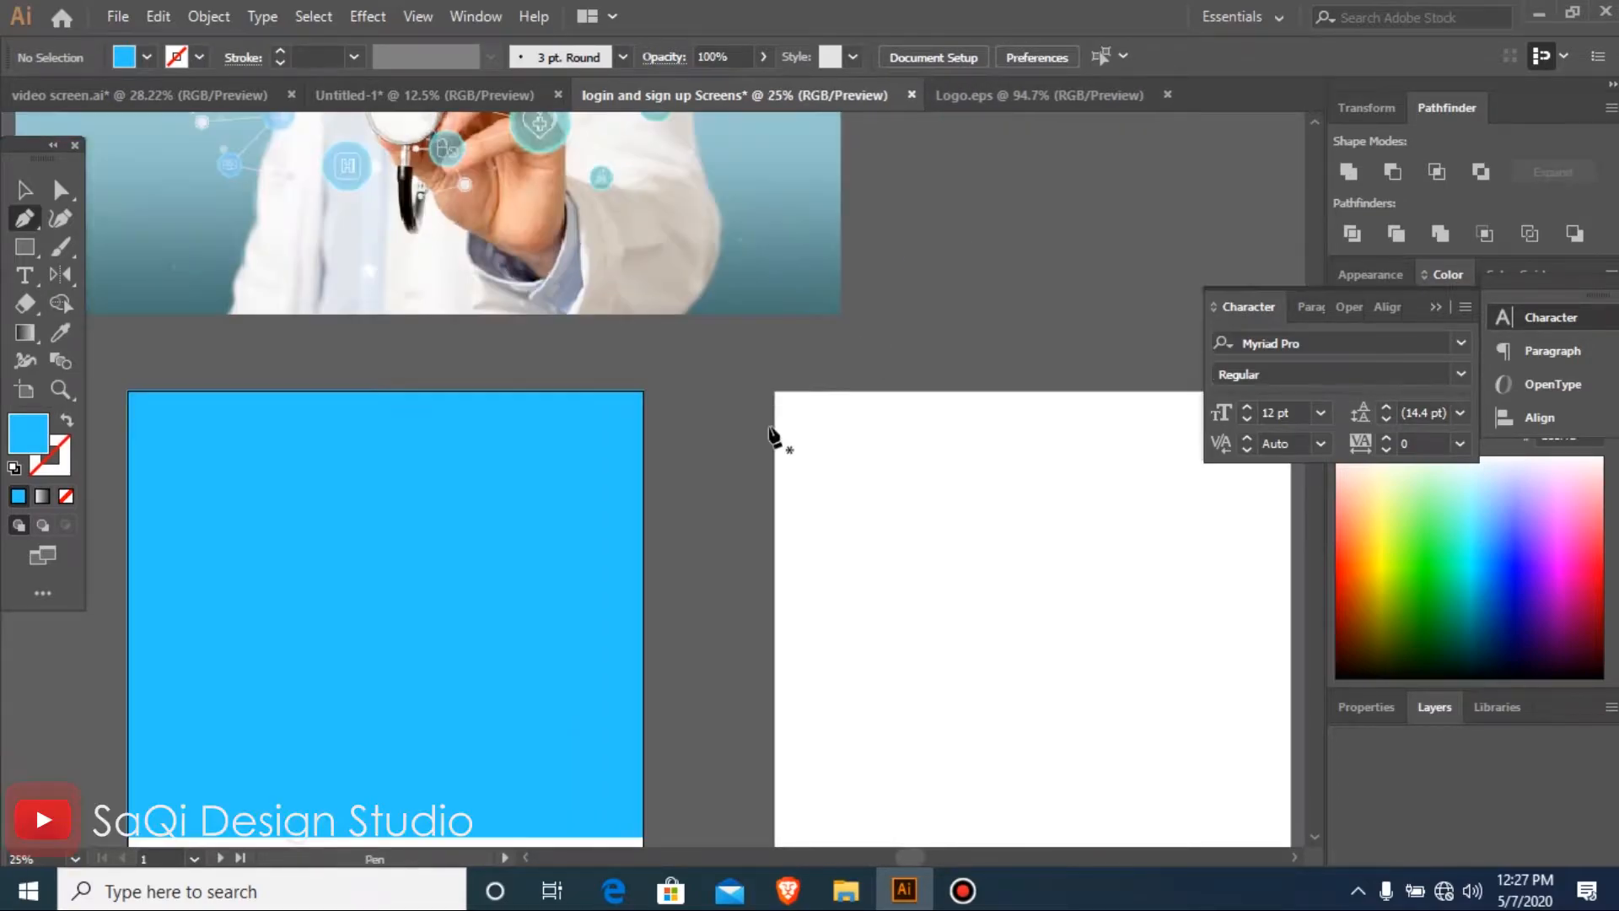
{"action": "left_click", "coordinate": [643, 557]}
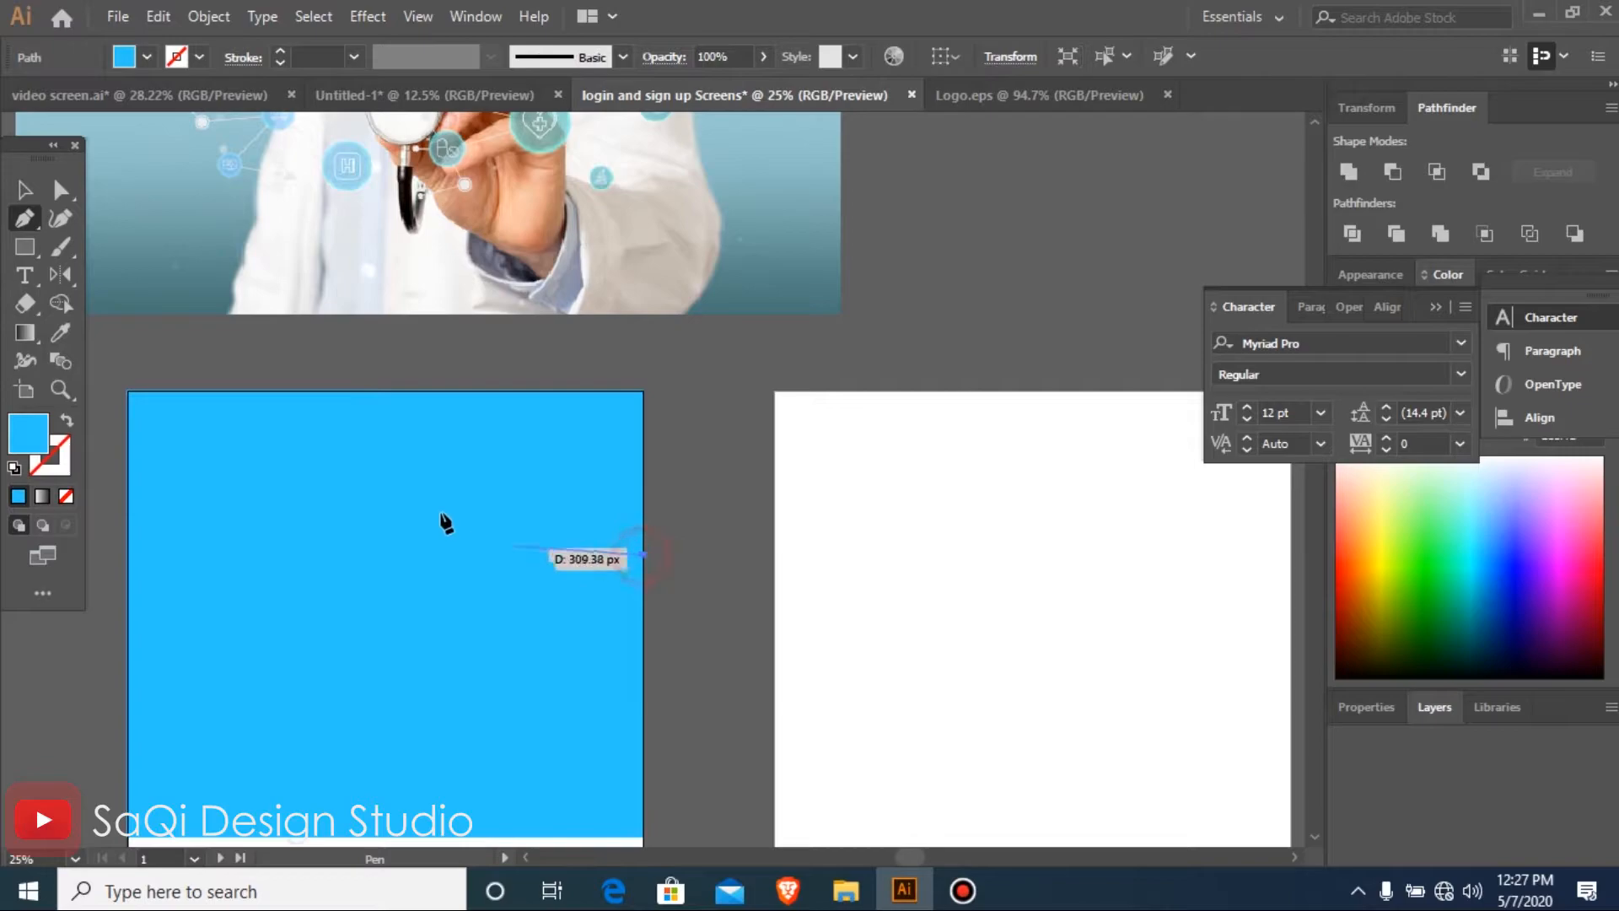
{"action": "left_click_drag", "start_coordinate": [344, 482], "coordinate": [214, 384]}
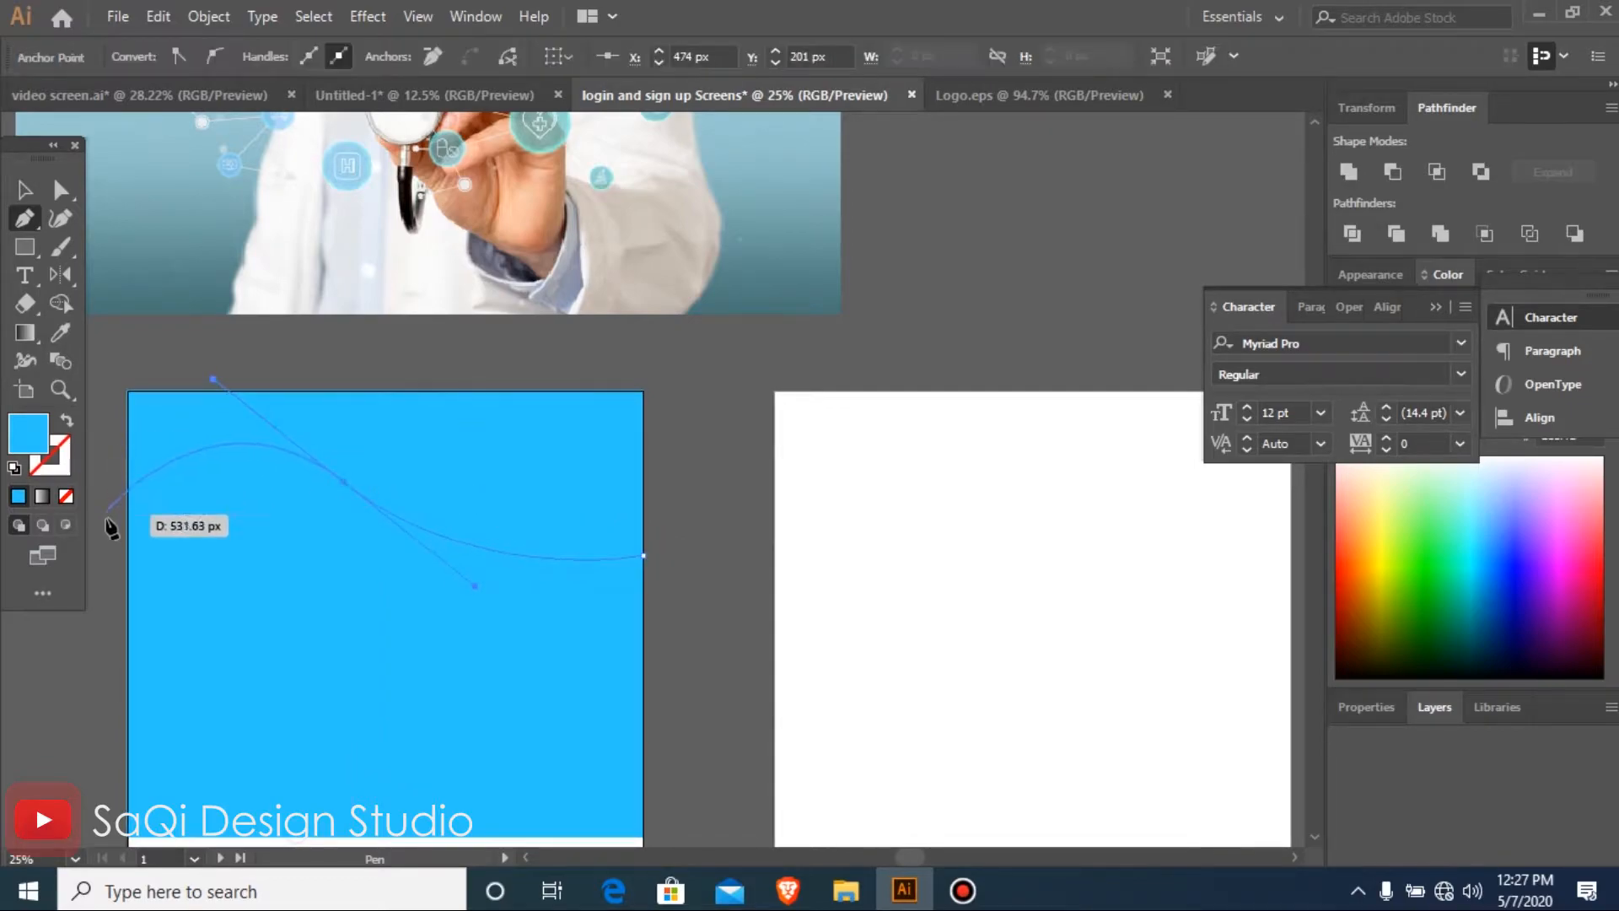
{"action": "key", "text": "ctrl+z"}
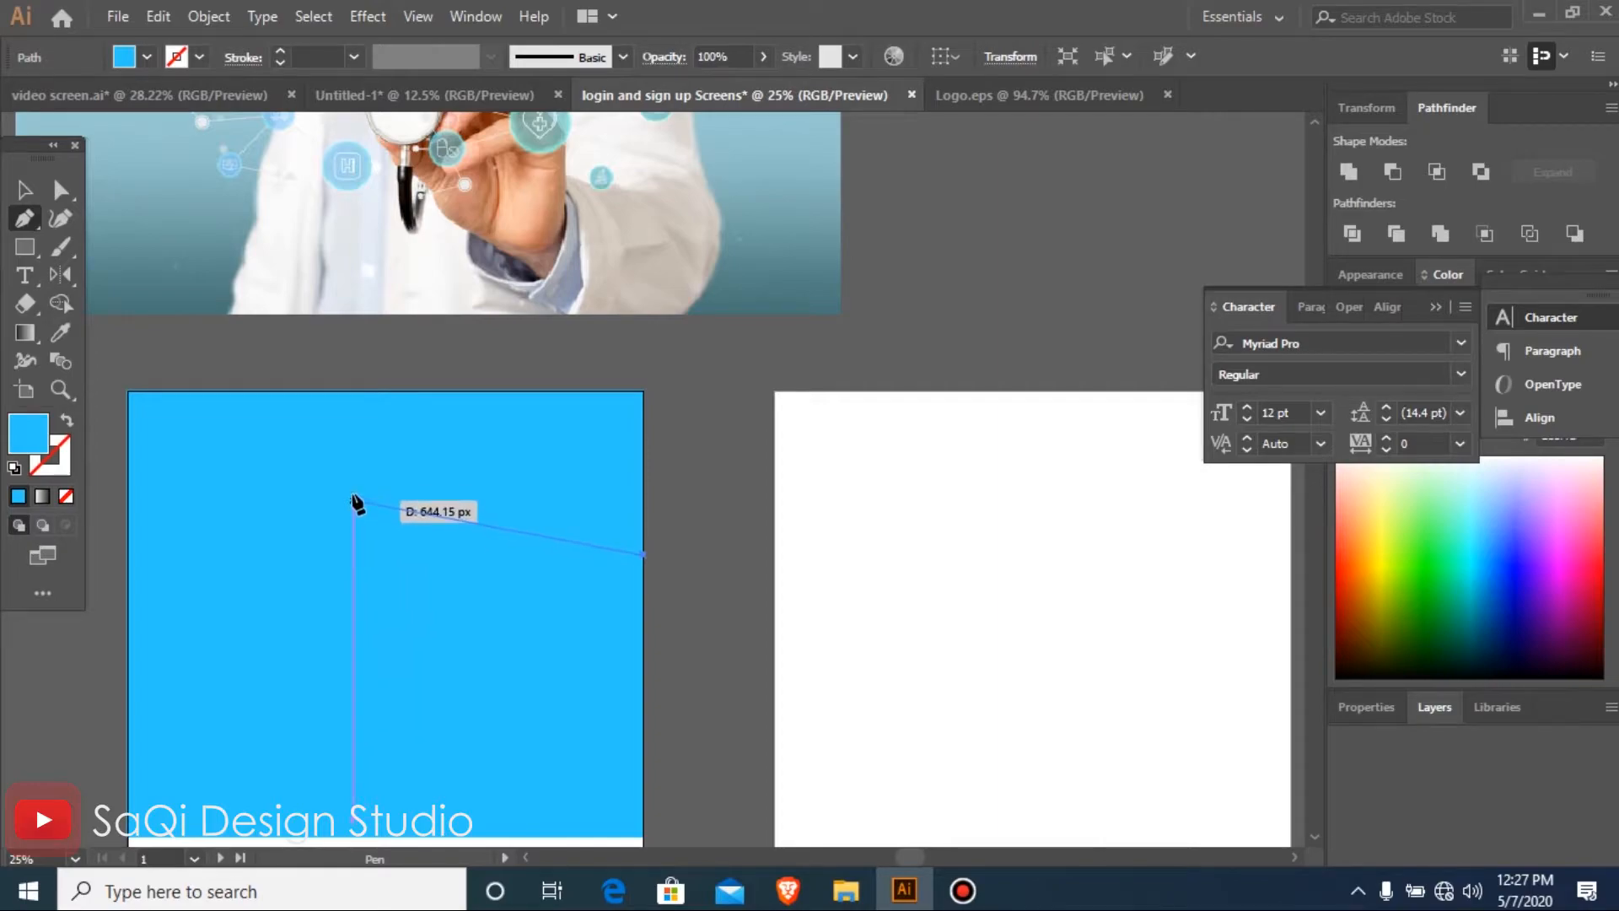
{"action": "left_click_drag", "start_coordinate": [333, 511], "coordinate": [166, 400]}
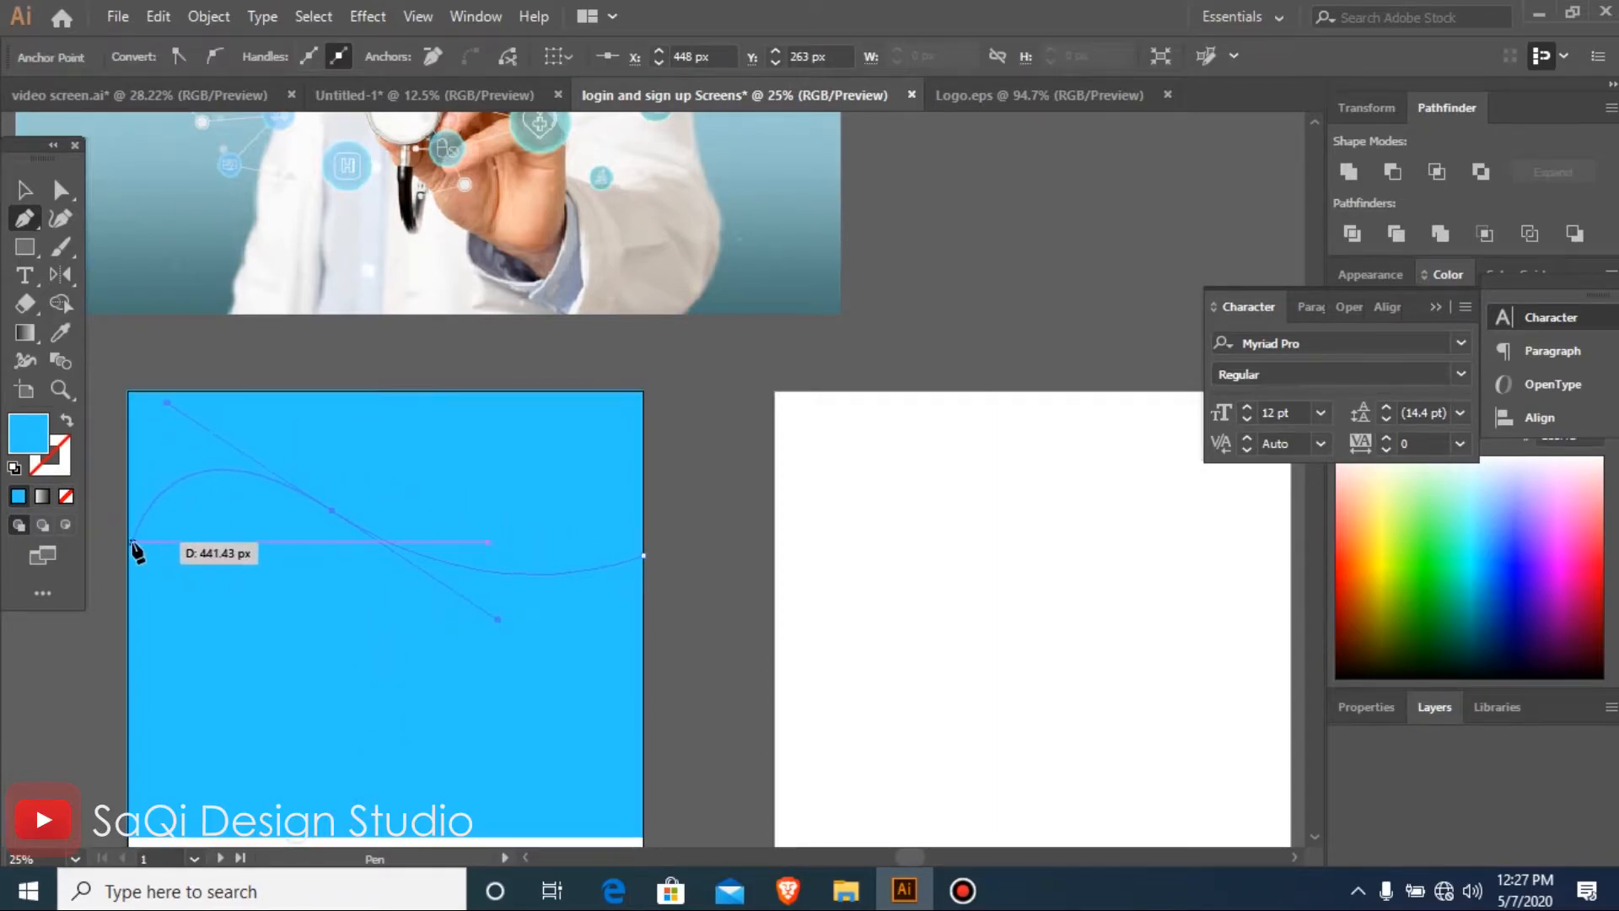
{"action": "left_click", "coordinate": [128, 542]}
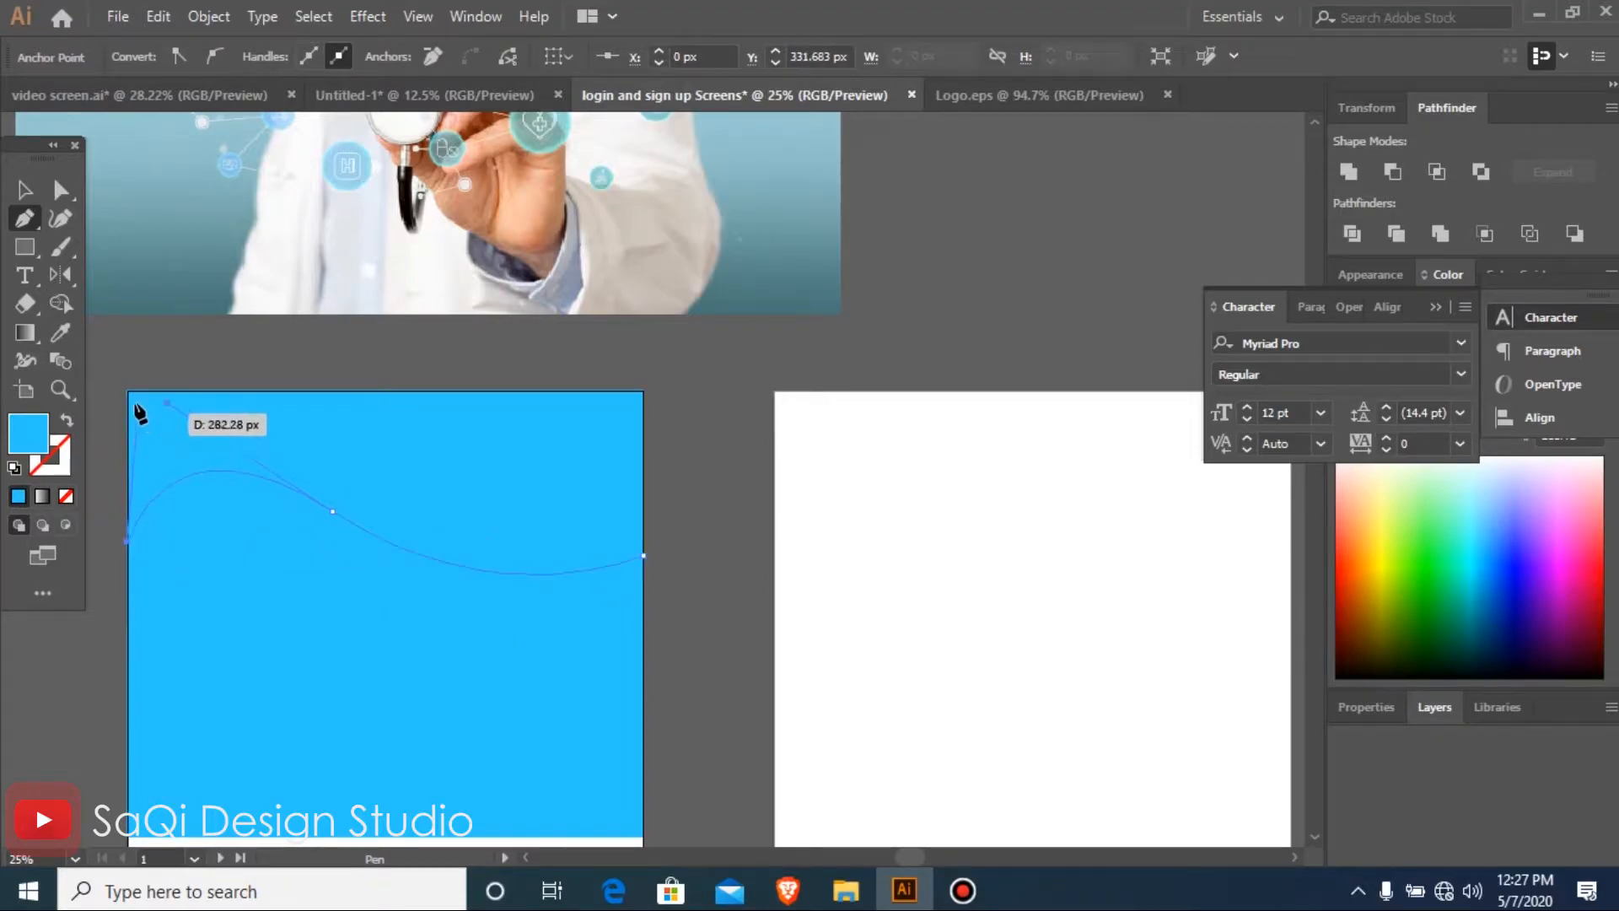
{"action": "left_click", "coordinate": [128, 390]}
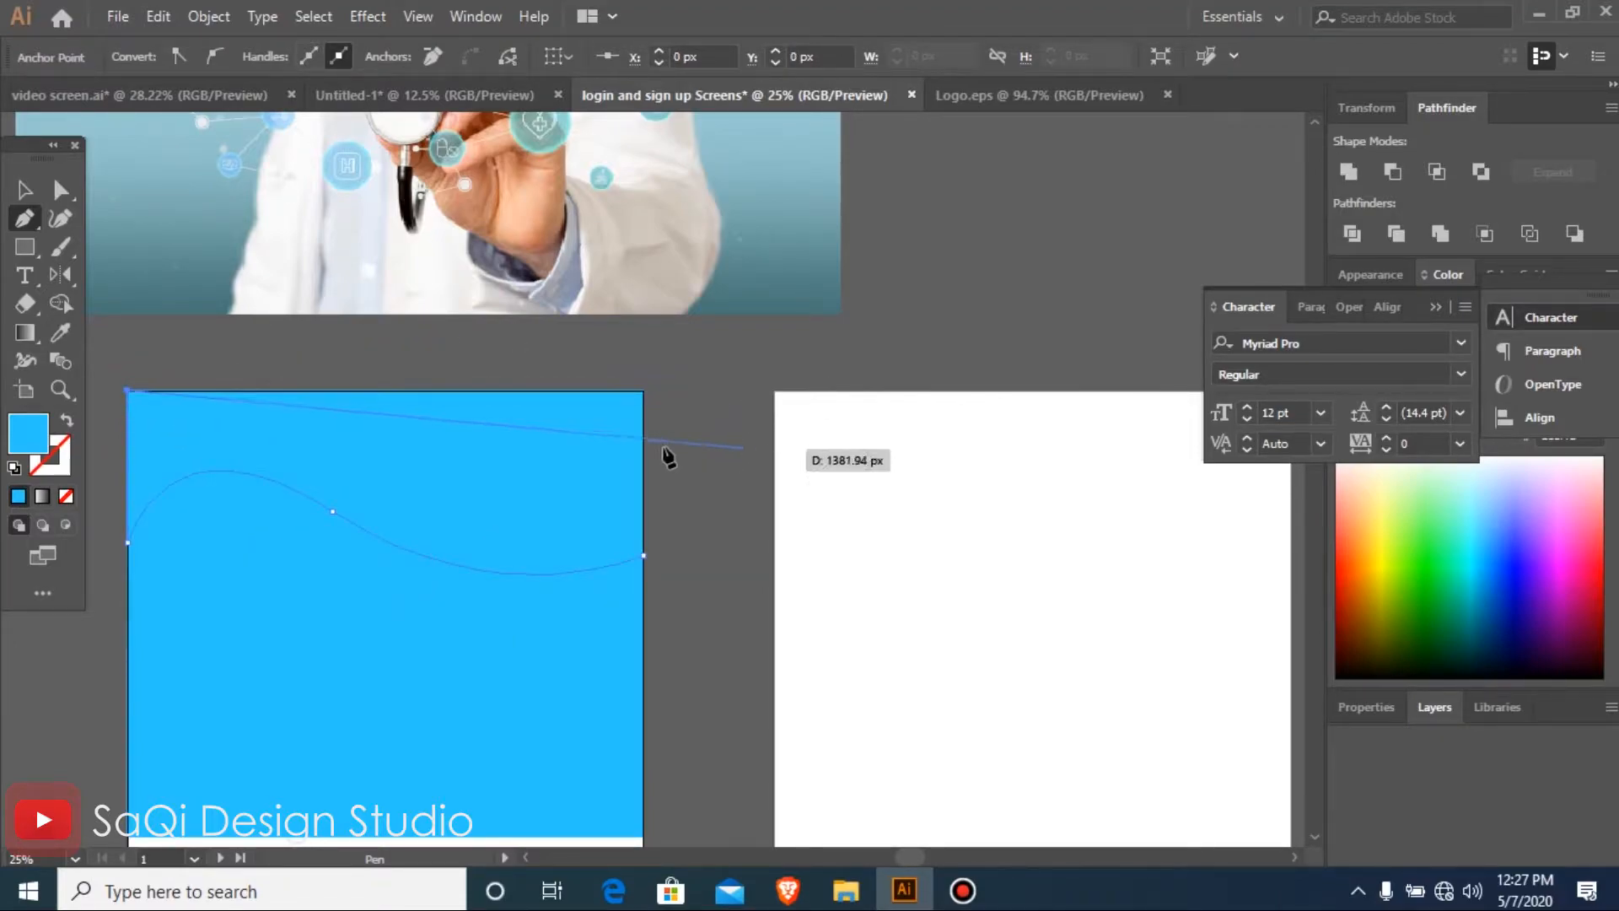
{"action": "left_click", "coordinate": [642, 391]}
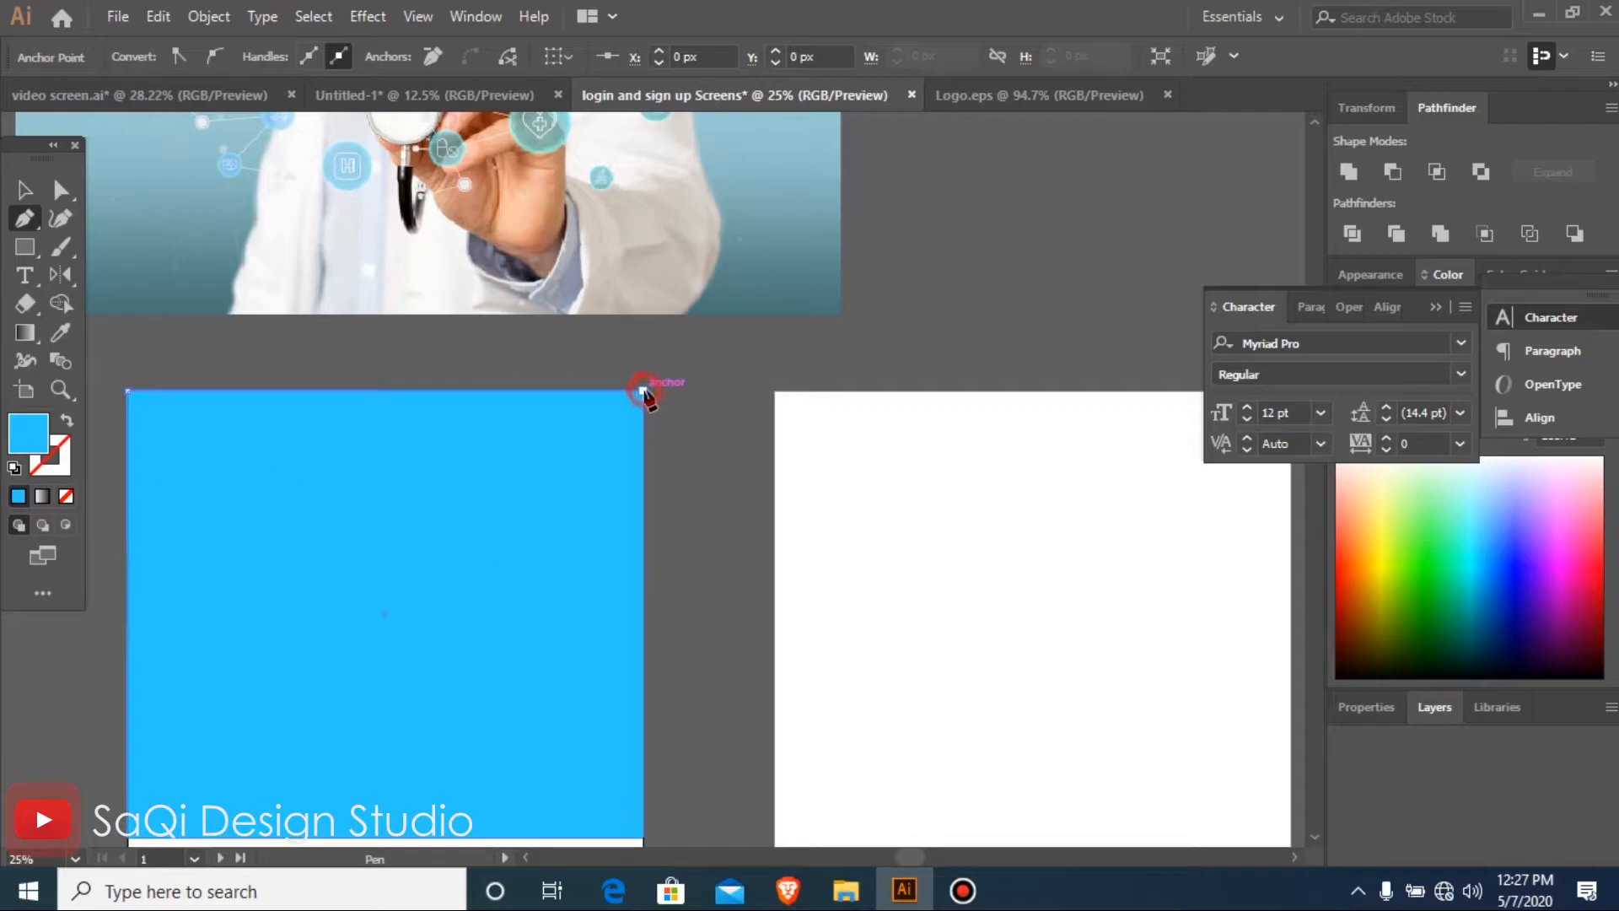
{"action": "left_click", "coordinate": [644, 553]}
Delete the original blue rectangle behind the top wave, keeping the wave shape and the Online Doctor logo
{"action": "key", "text": "i"}
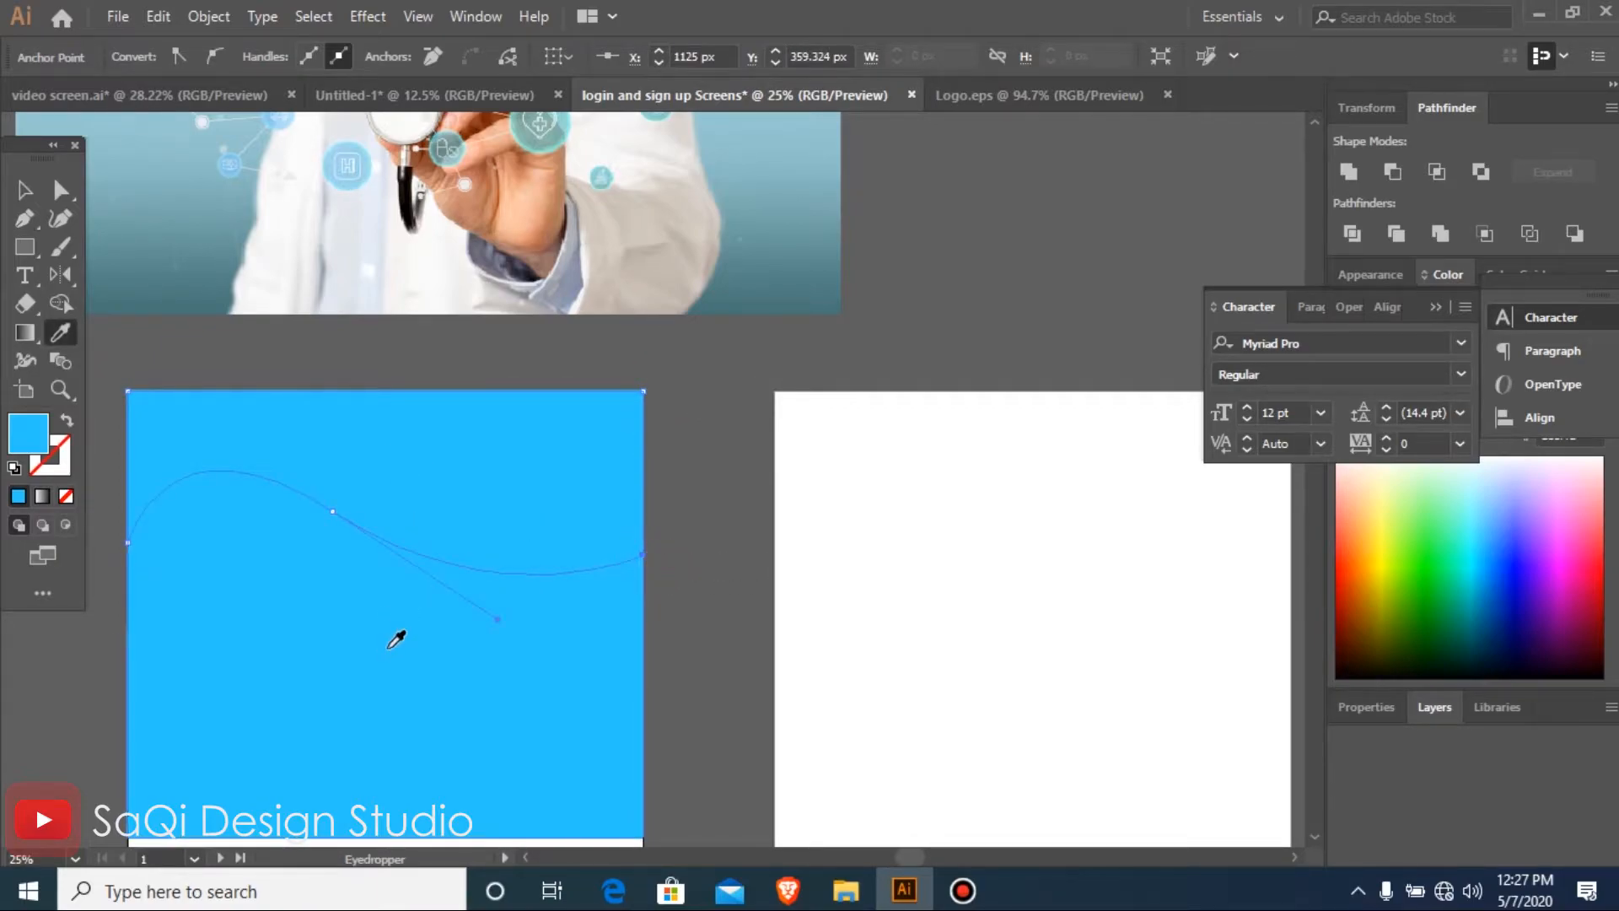
{"action": "key", "text": "v"}
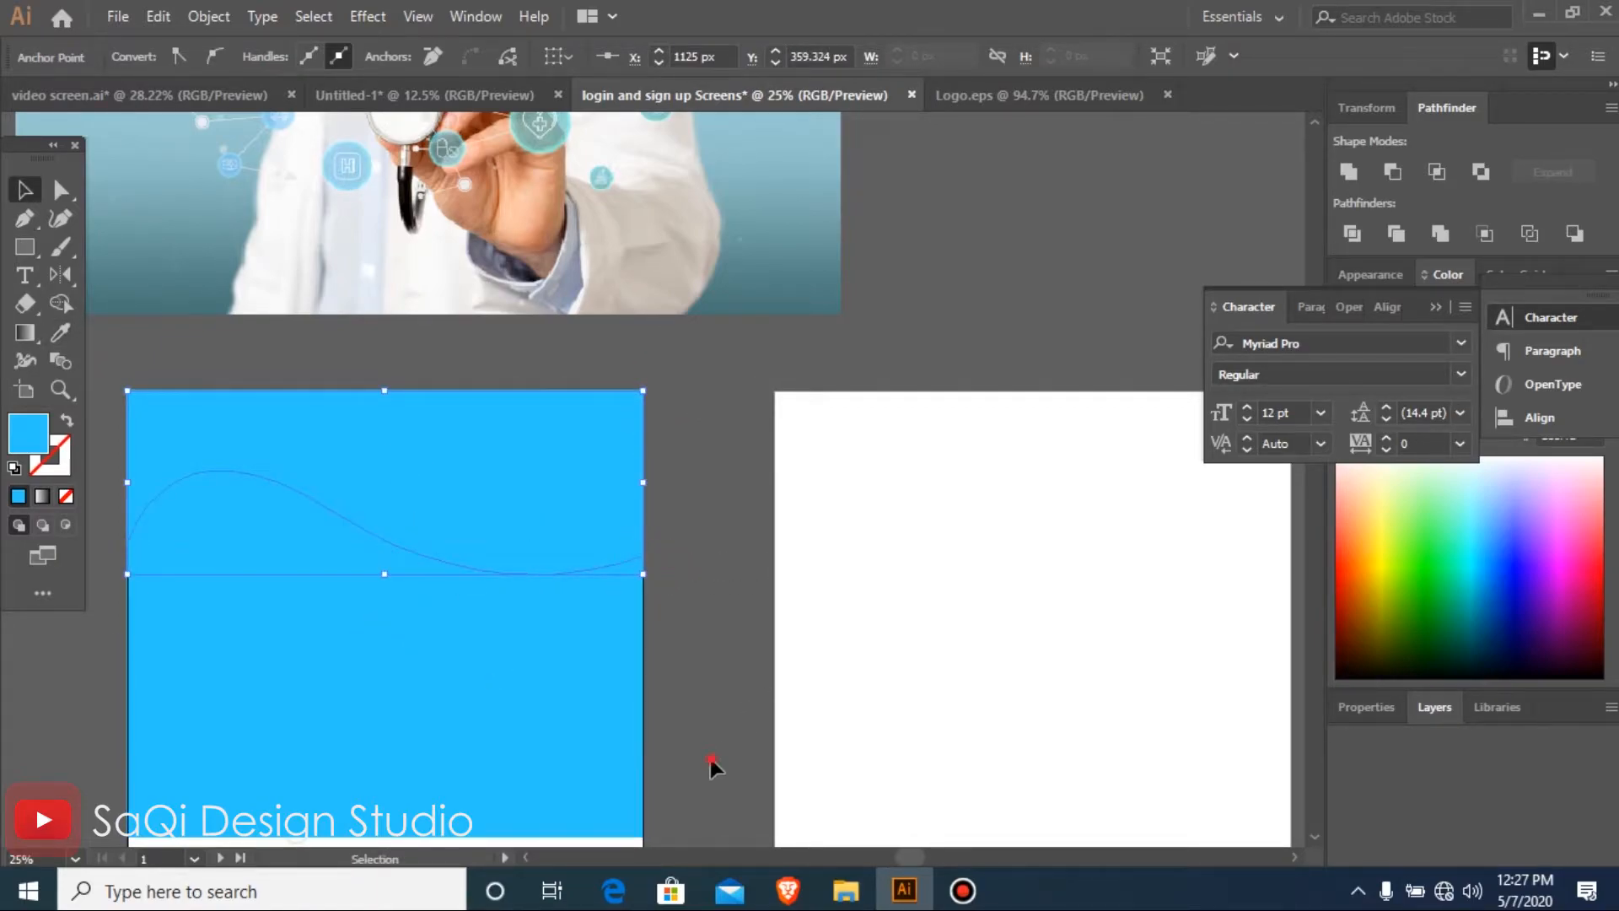
{"action": "left_click", "coordinate": [543, 764]}
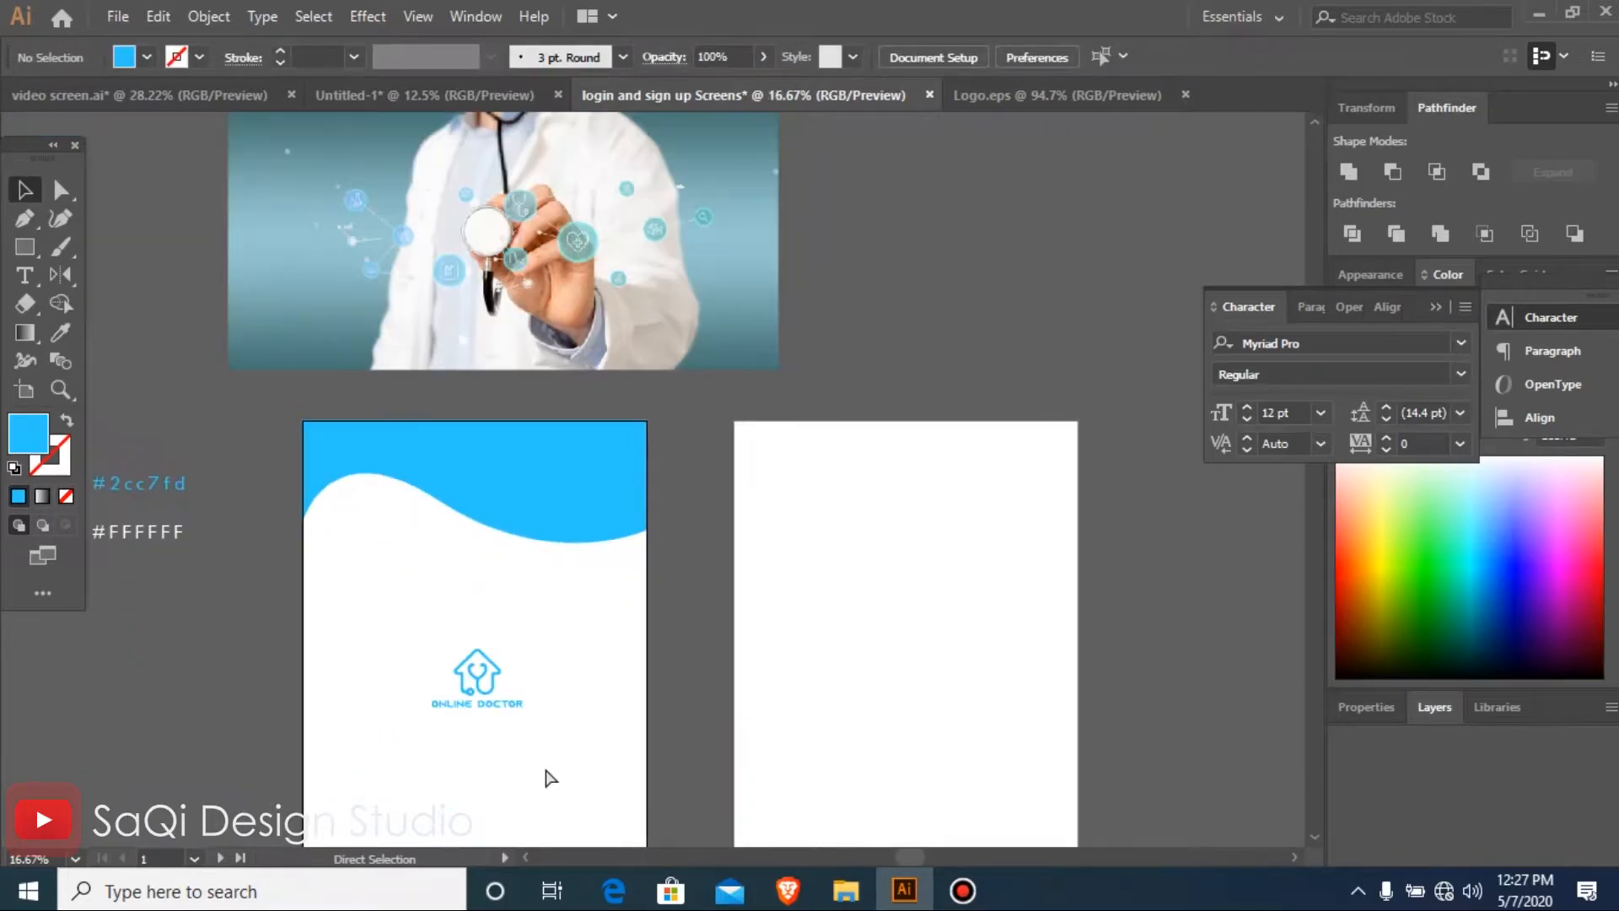
{"action": "key", "text": "ctrl+minus"}
{"action": "key", "text": "ctrl+minus"}
{"action": "left_click_drag", "start_coordinate": [380, 440], "coordinate": [635, 340]}
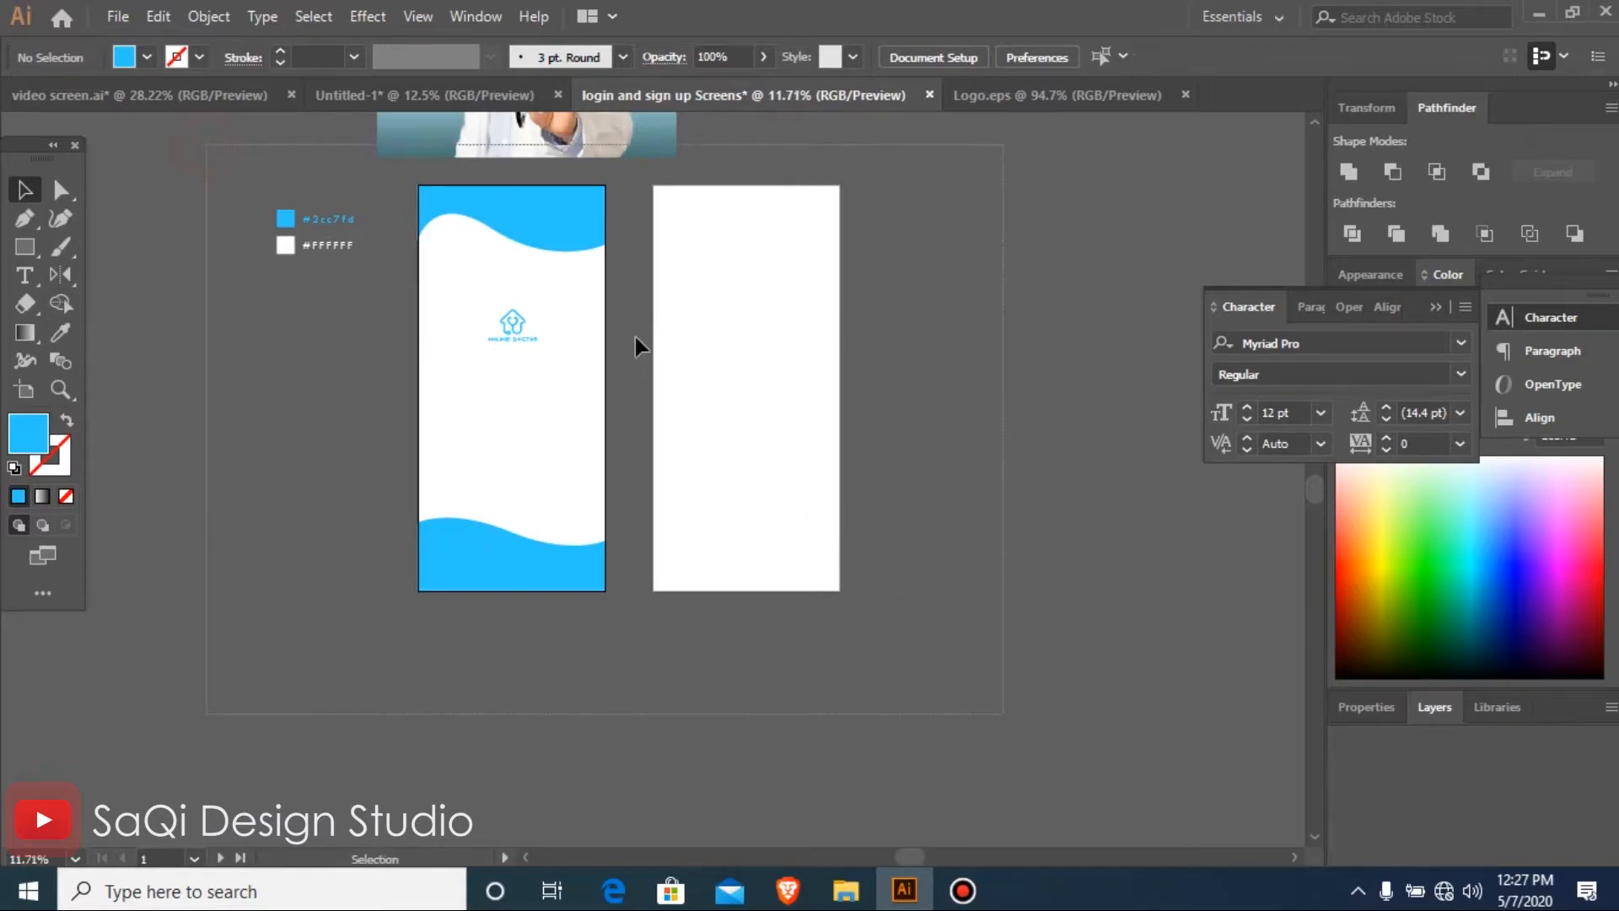
Select the three anchor points along the top wave's curved edge and shift them downward
{"action": "left_click", "coordinate": [62, 192]}
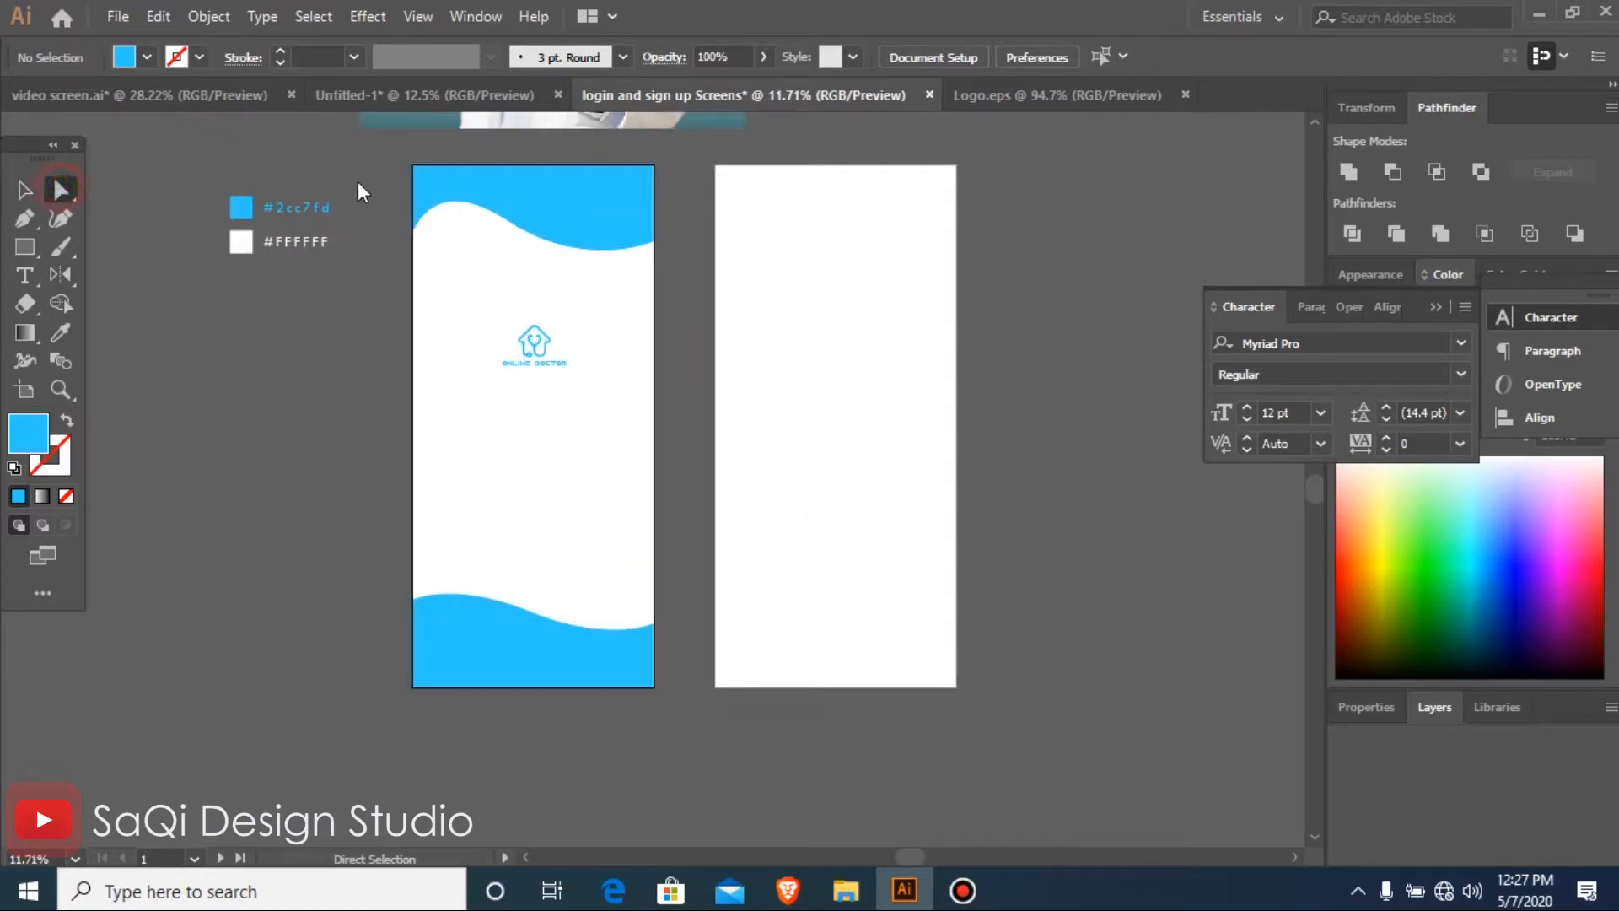
{"action": "left_click_drag", "start_coordinate": [310, 156], "coordinate": [792, 365]}
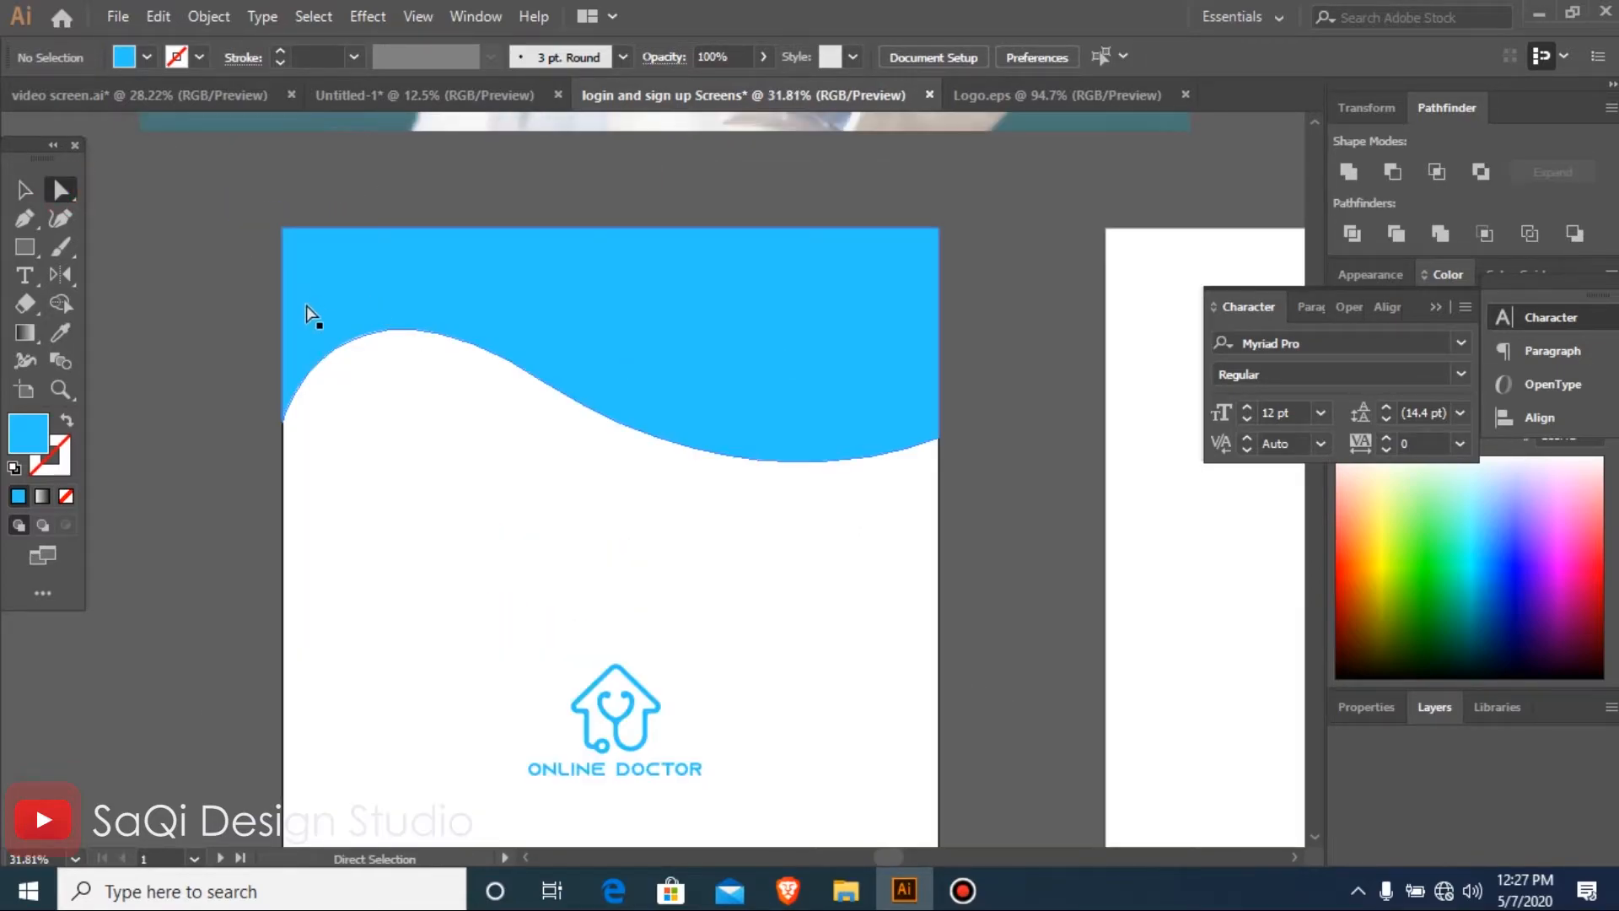
{"action": "left_click", "coordinate": [283, 424]}
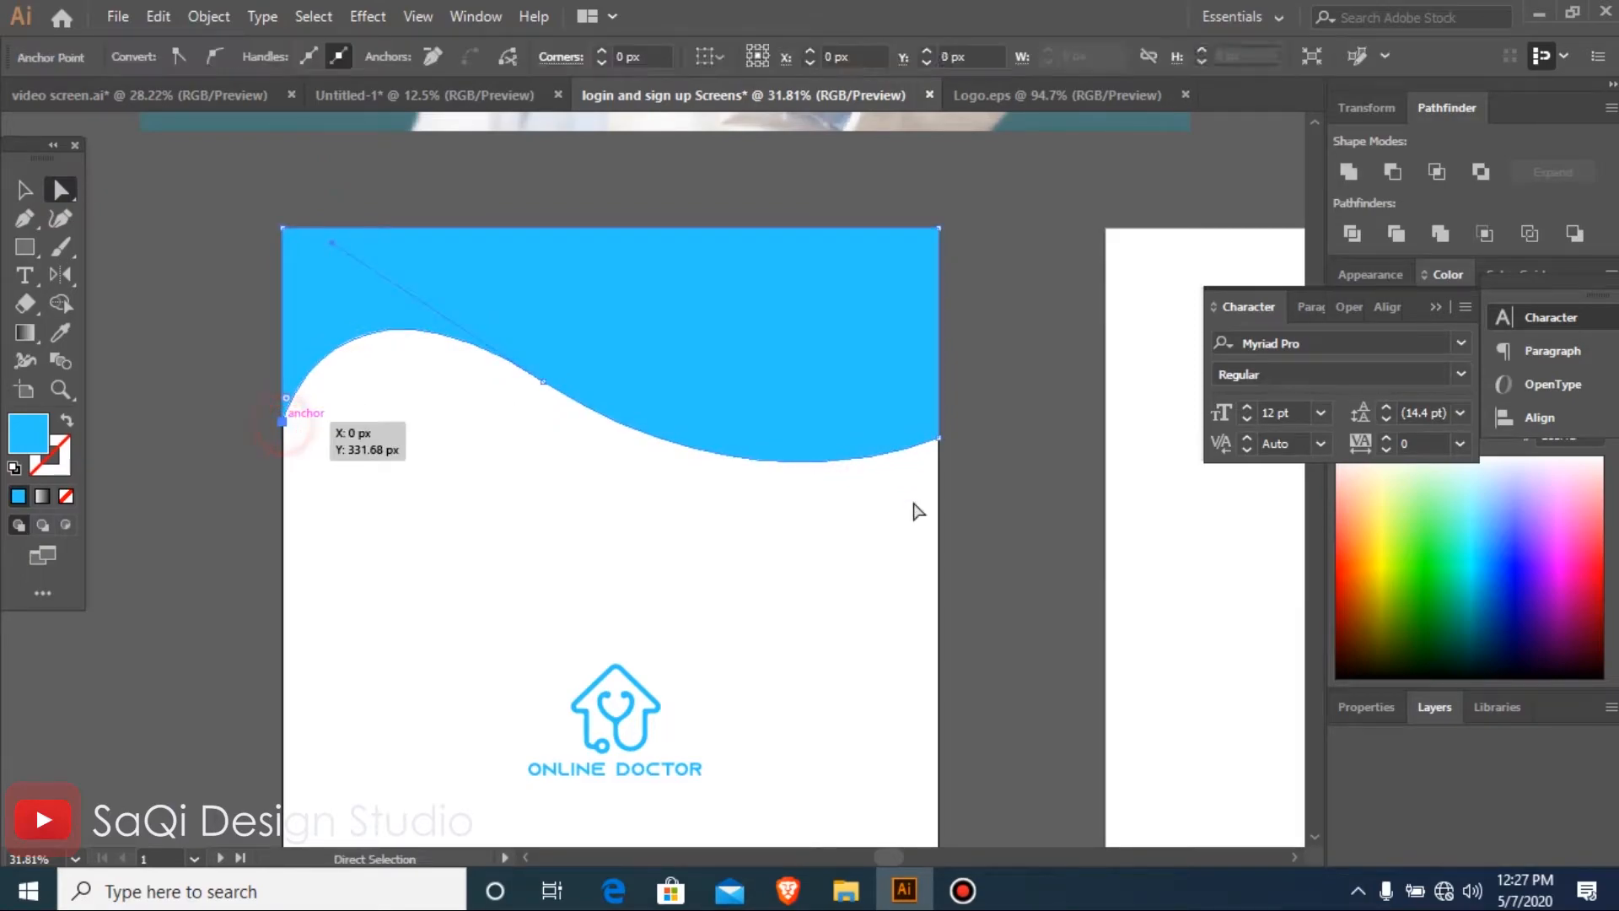
{"action": "left_click", "coordinate": [543, 382], "text": "shift"}
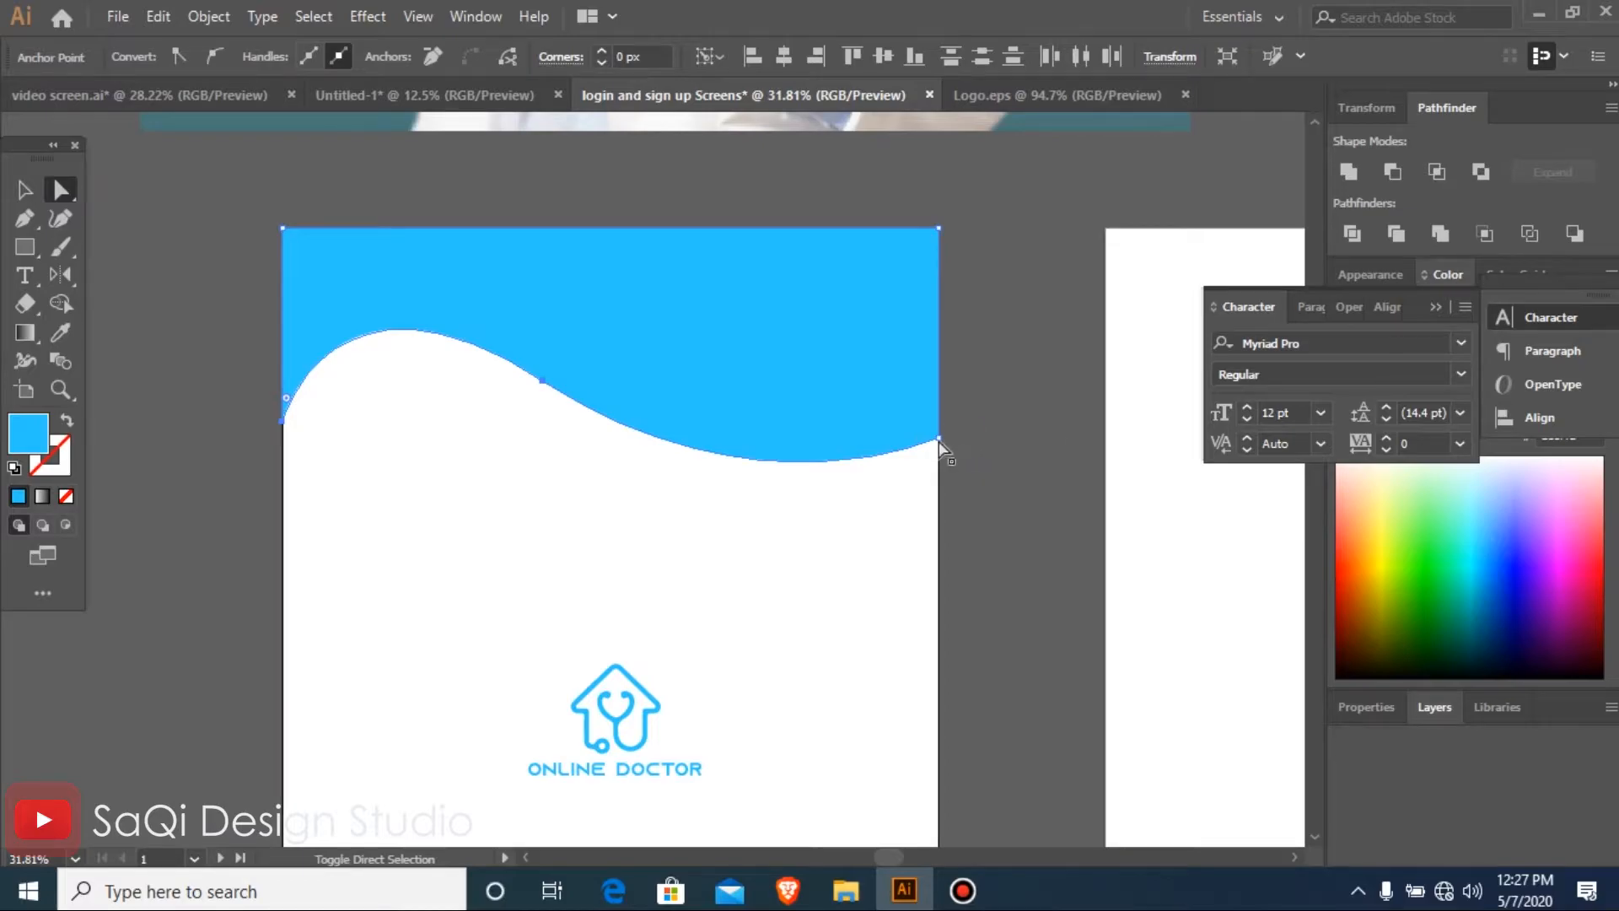
{"action": "key", "text": "ctrl+minus"}
{"action": "key", "text": "ctrl+minus"}
{"action": "key", "text": "ctrl+minus"}
{"action": "key", "text": "ctrl+minus"}
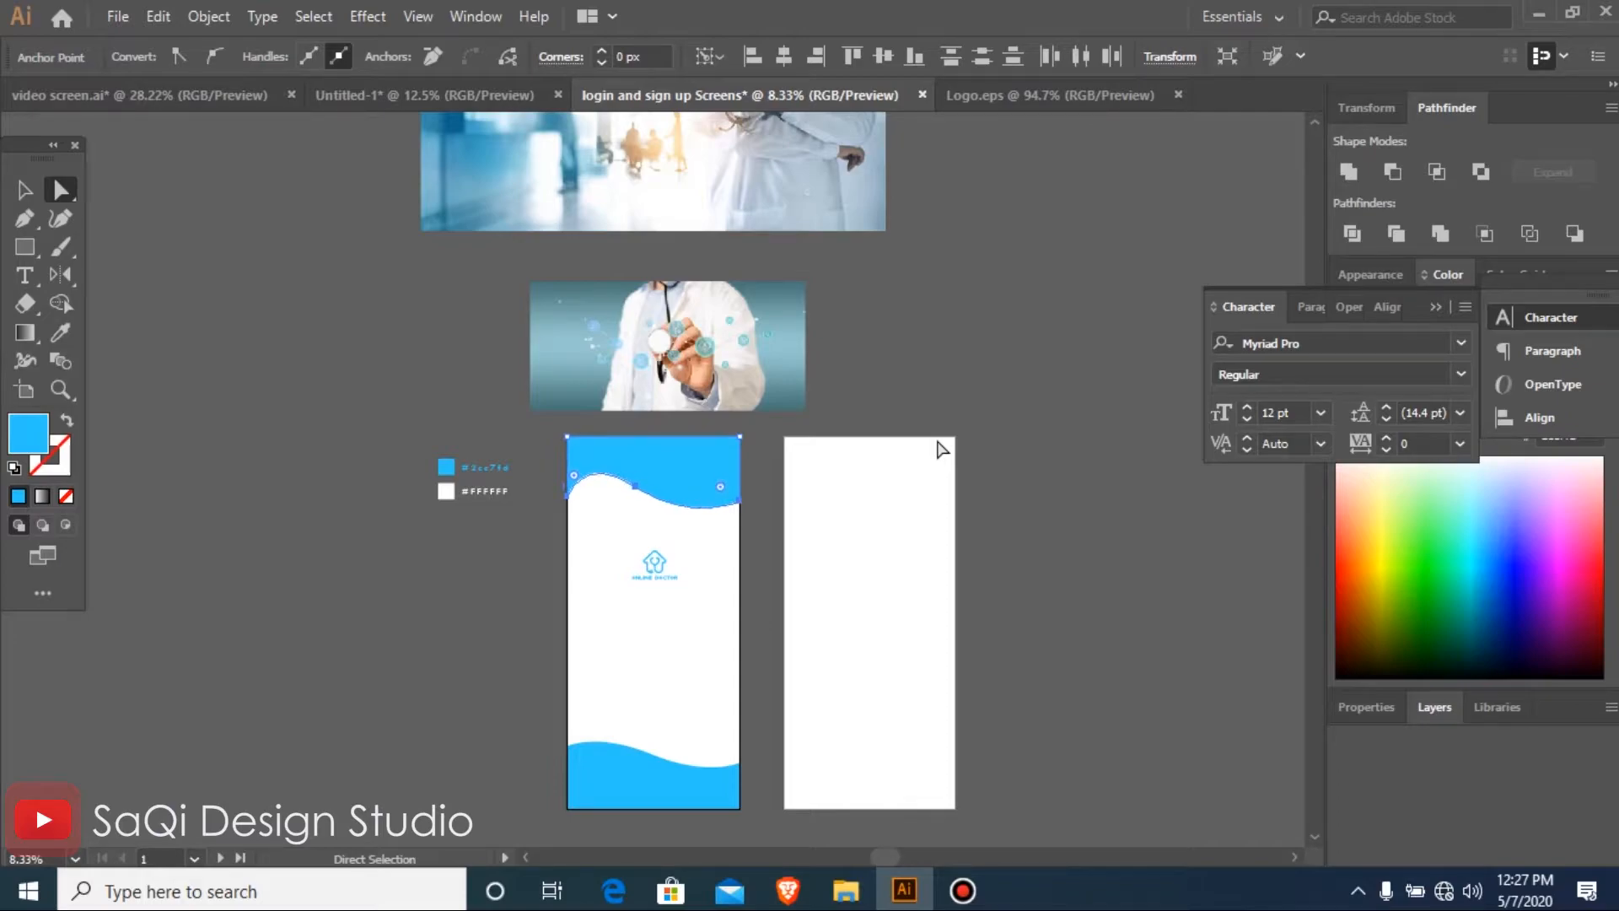
{"action": "key", "text": "z"}
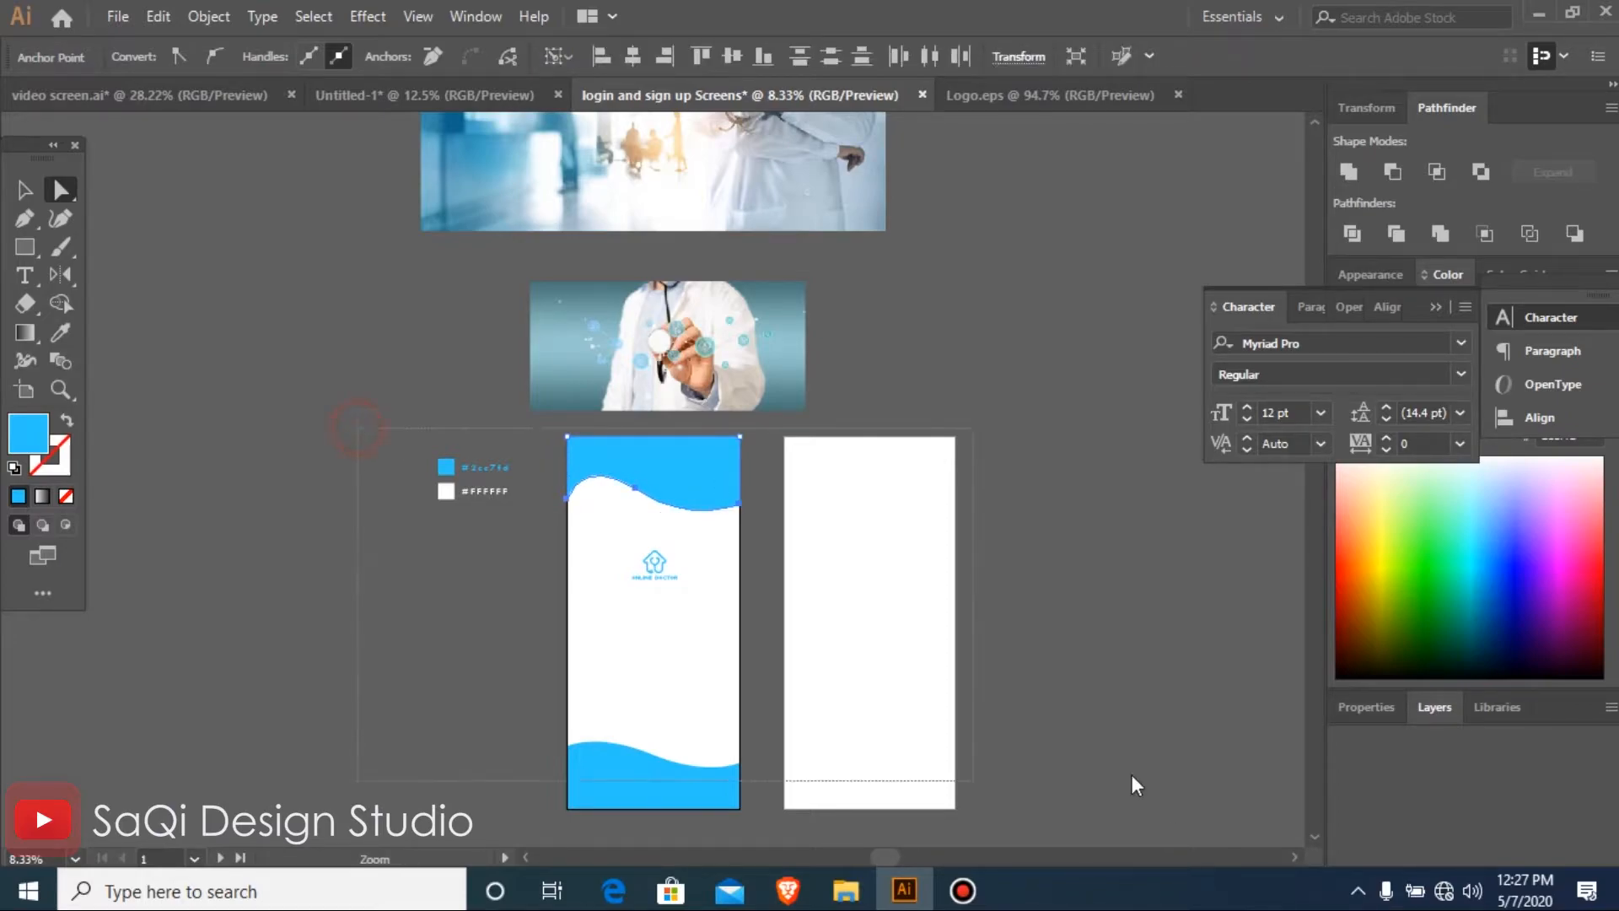
{"action": "key", "text": "ctrl+0"}
{"action": "key", "text": "v"}
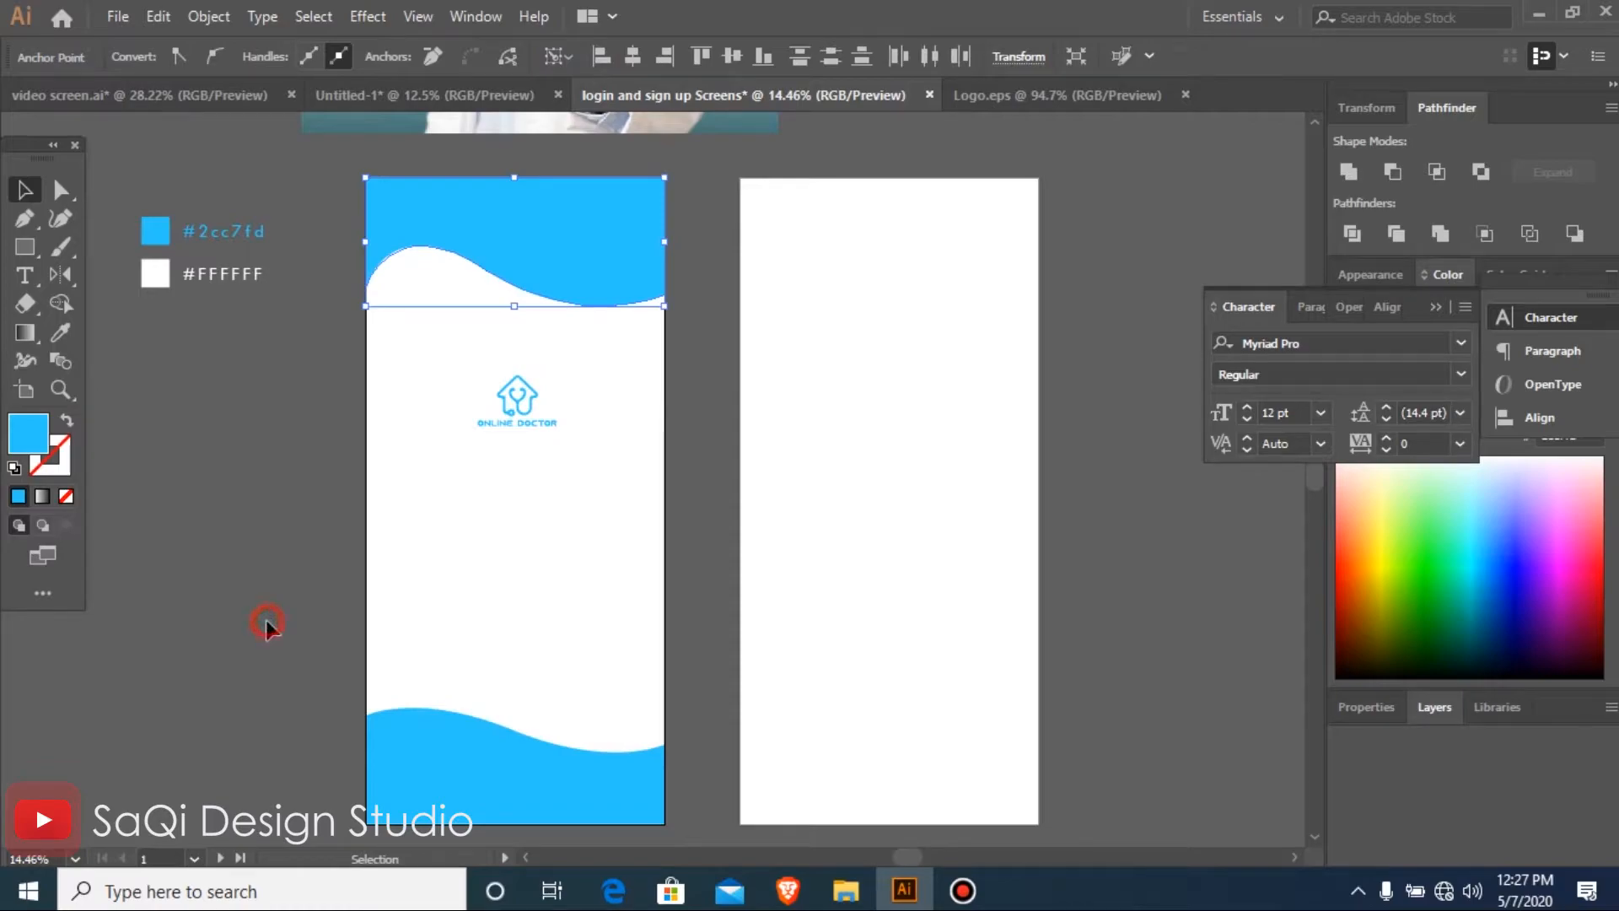
Raise the curved edge of the bottom wave by nudging its anchor points upward
{"action": "left_click", "coordinate": [265, 622]}
{"action": "left_click_drag", "start_coordinate": [624, 786], "coordinate": [690, 760]}
{"action": "left_click", "coordinate": [60, 190]}
{"action": "key", "text": "shift+Up"}
{"action": "key", "text": "shift+Up"}
{"action": "key", "text": "shift+Up"}
{"action": "key", "text": "shift+Up"}
{"action": "key", "text": "shift+Up"}
{"action": "key", "text": "shift+Up"}
{"action": "key", "text": "shift+Up"}
{"action": "key", "text": "shift+Up"}
{"action": "key", "text": "v"}
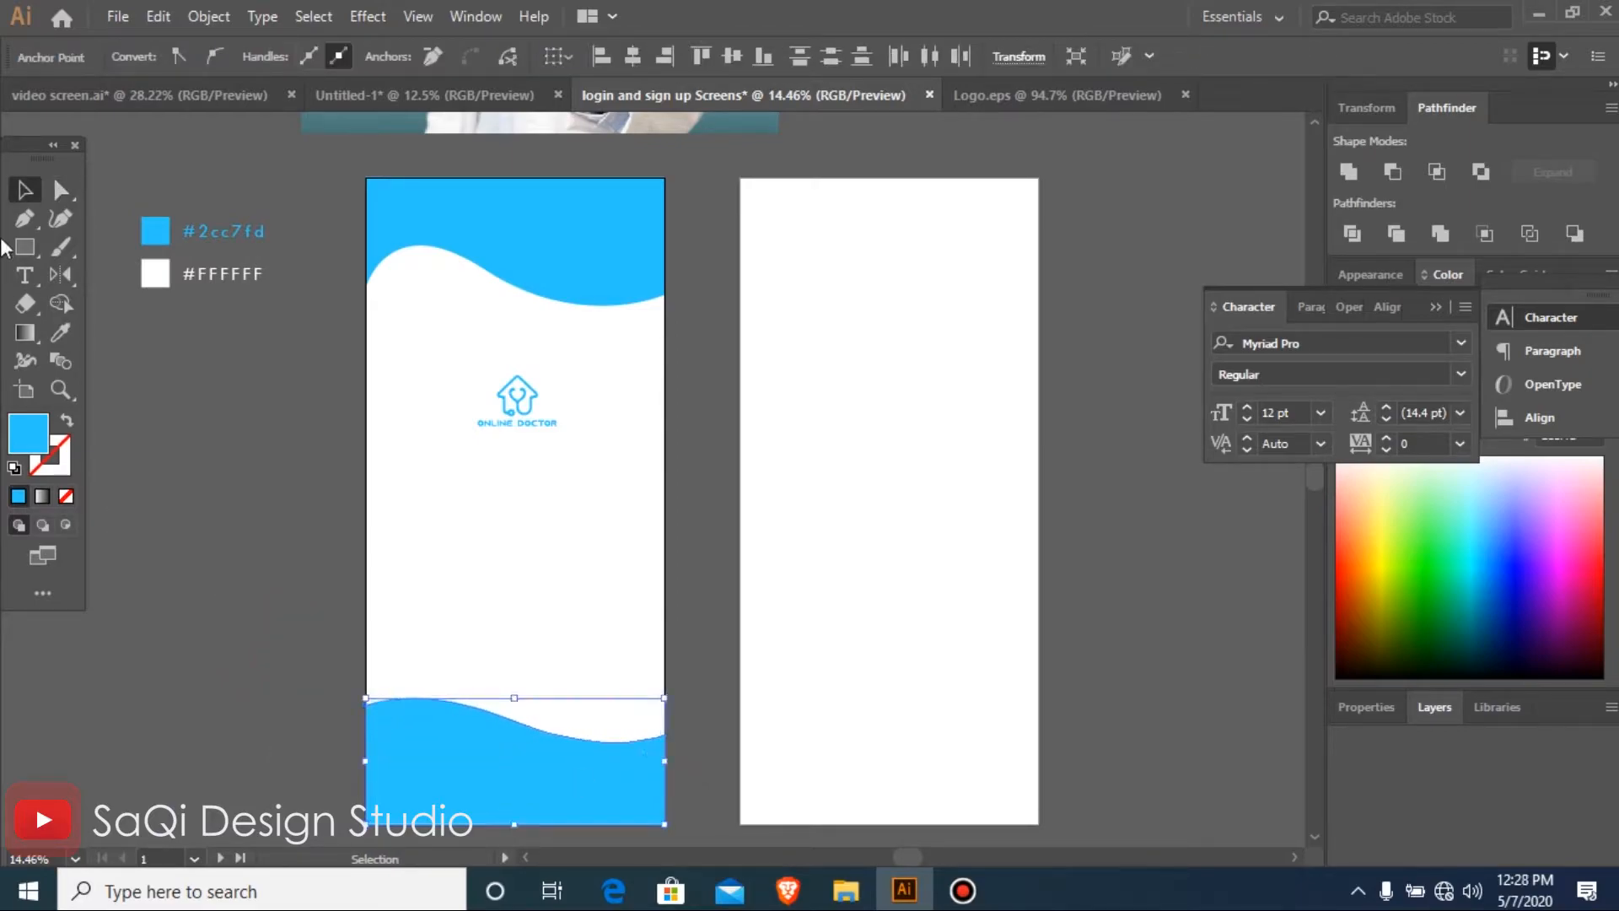
Draw a blue 1125 × 1957 px rectangle between the two waves and move it off the artboard to the left
{"action": "left_click", "coordinate": [24, 247]}
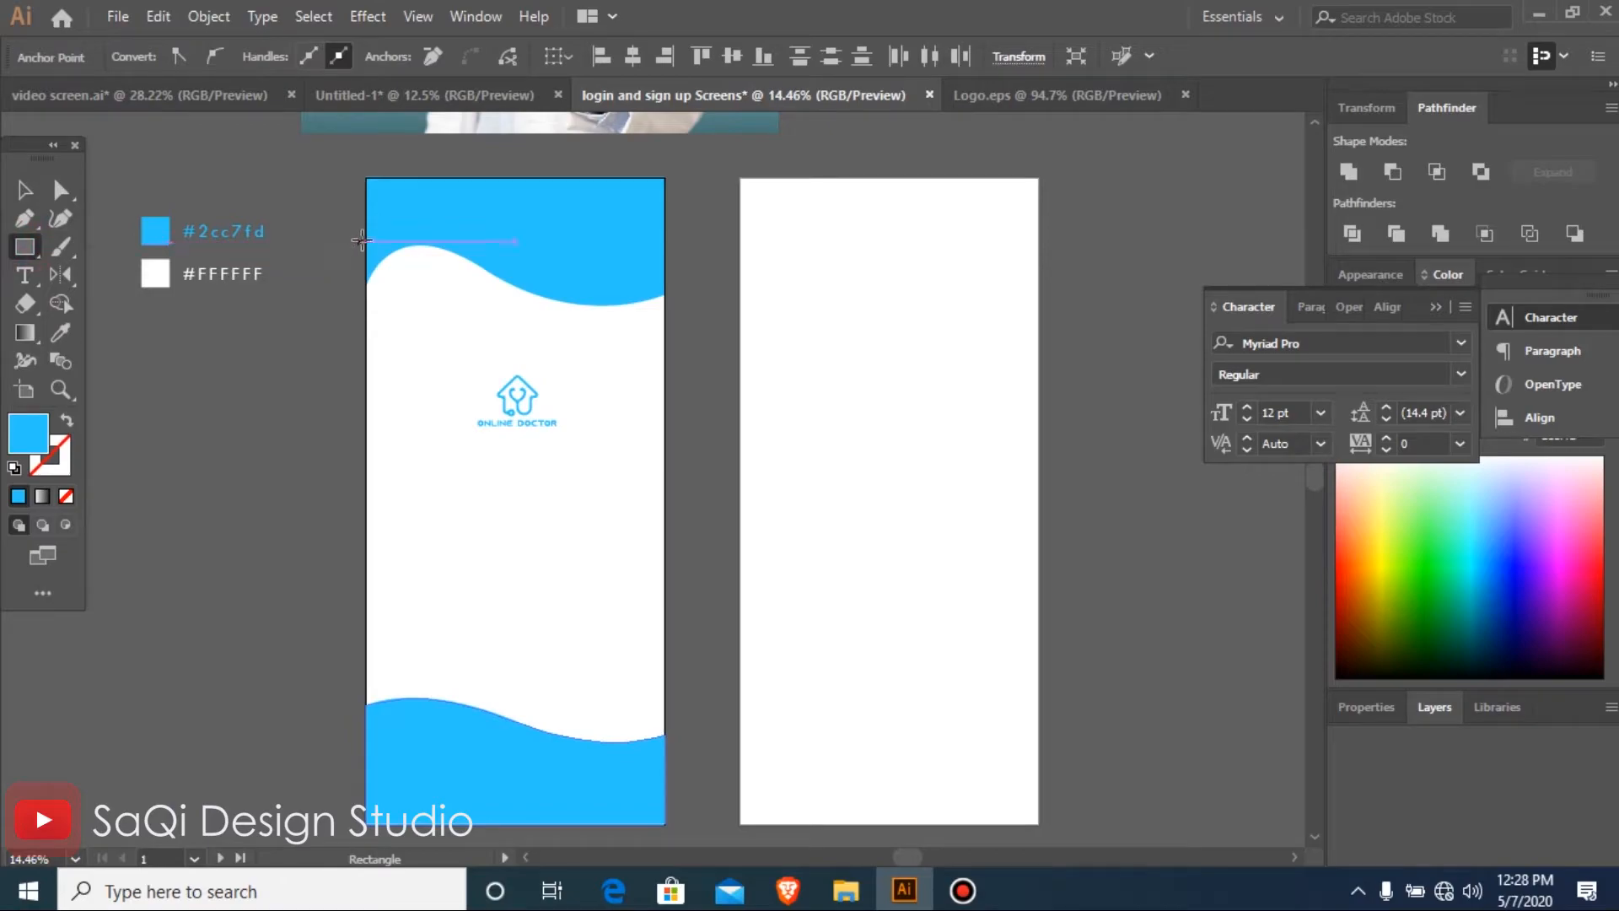
{"action": "left_click_drag", "start_coordinate": [363, 242], "coordinate": [666, 760]}
{"action": "scroll", "coordinate": [662, 759], "scroll_direction": "down", "scroll_amount": 4, "text": "alt"}
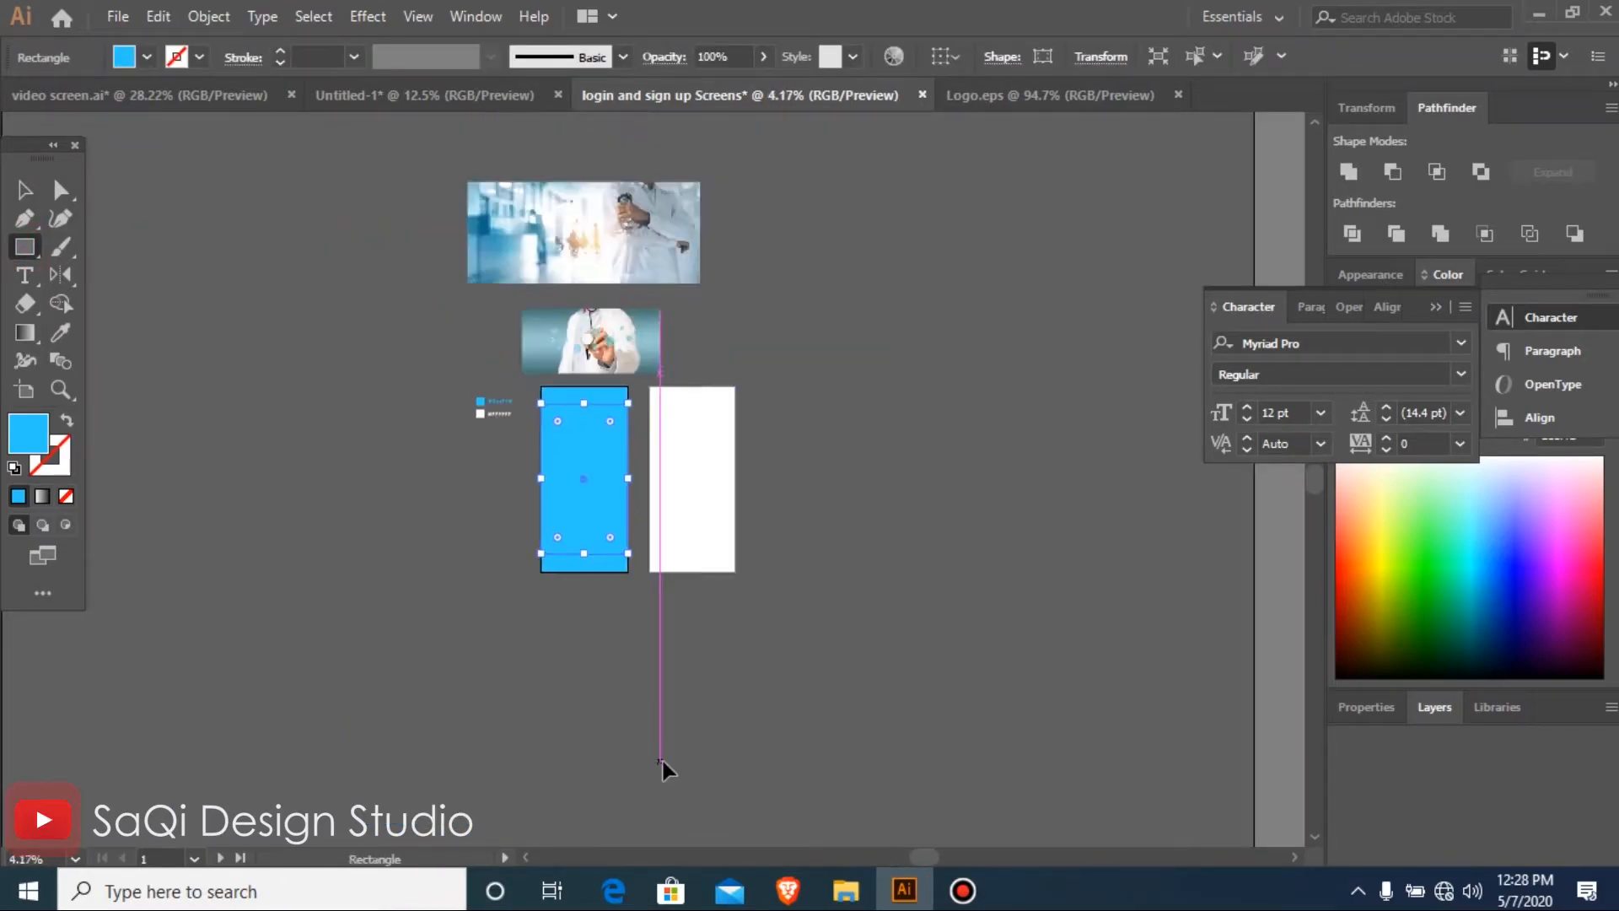
{"action": "key", "text": "v"}
{"action": "left_click_drag", "start_coordinate": [221, 483], "coordinate": [212, 481]}
Rearrange the two doctor photos left of the artboards and lay the blue rectangle over the larger, crossed-arms photo
{"action": "left_click", "coordinate": [586, 320]}
{"action": "left_click_drag", "start_coordinate": [588, 354], "coordinate": [497, 335]}
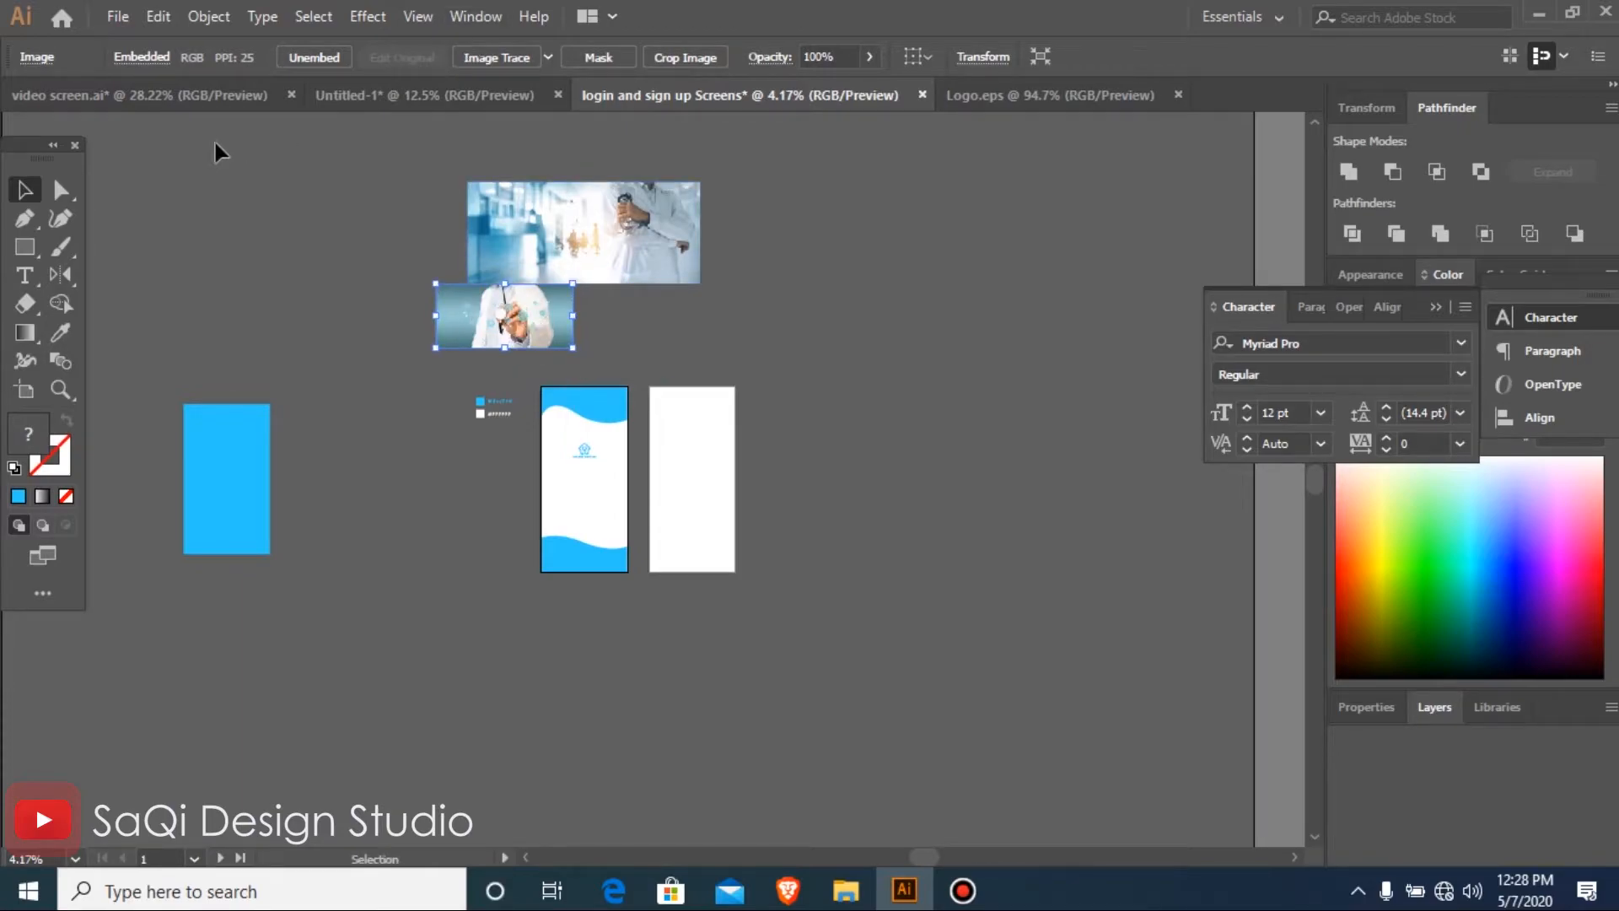
{"action": "left_click", "coordinate": [602, 272]}
{"action": "left_click_drag", "start_coordinate": [590, 265], "coordinate": [282, 317]}
{"action": "left_click_drag", "start_coordinate": [224, 477], "coordinate": [229, 290]}
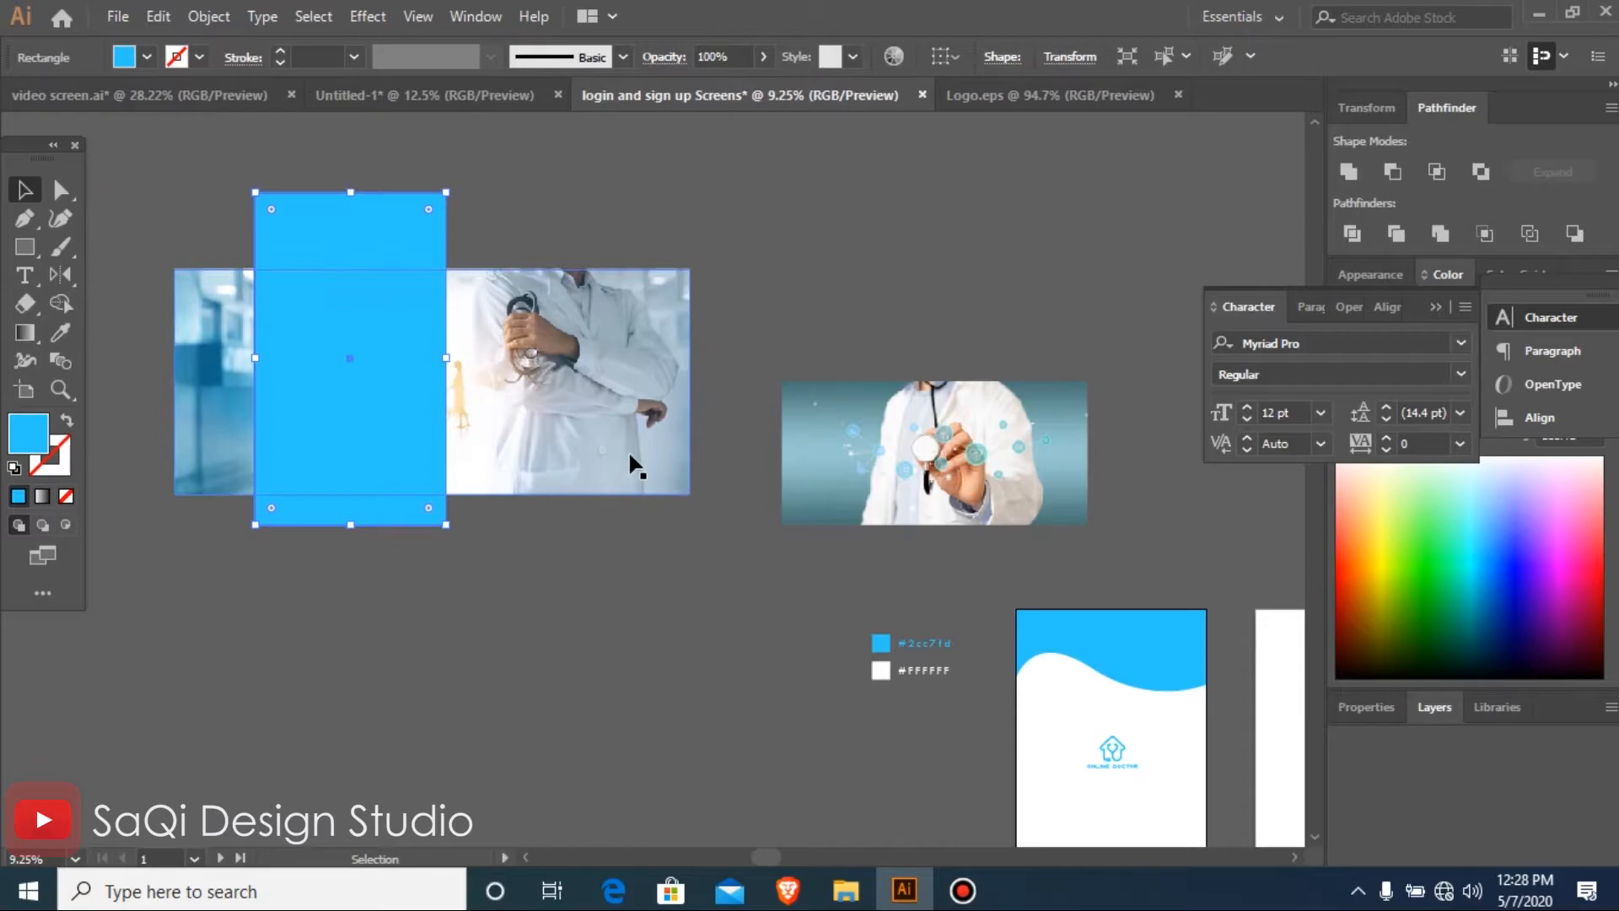
Enlarge and reposition the crossed-arms doctor photo to cover the rectangle, and clip it with the rectangle as a clipping mask
{"action": "left_click", "coordinate": [641, 455]}
{"action": "left_click_drag", "start_coordinate": [690, 494], "coordinate": [504, 476]}
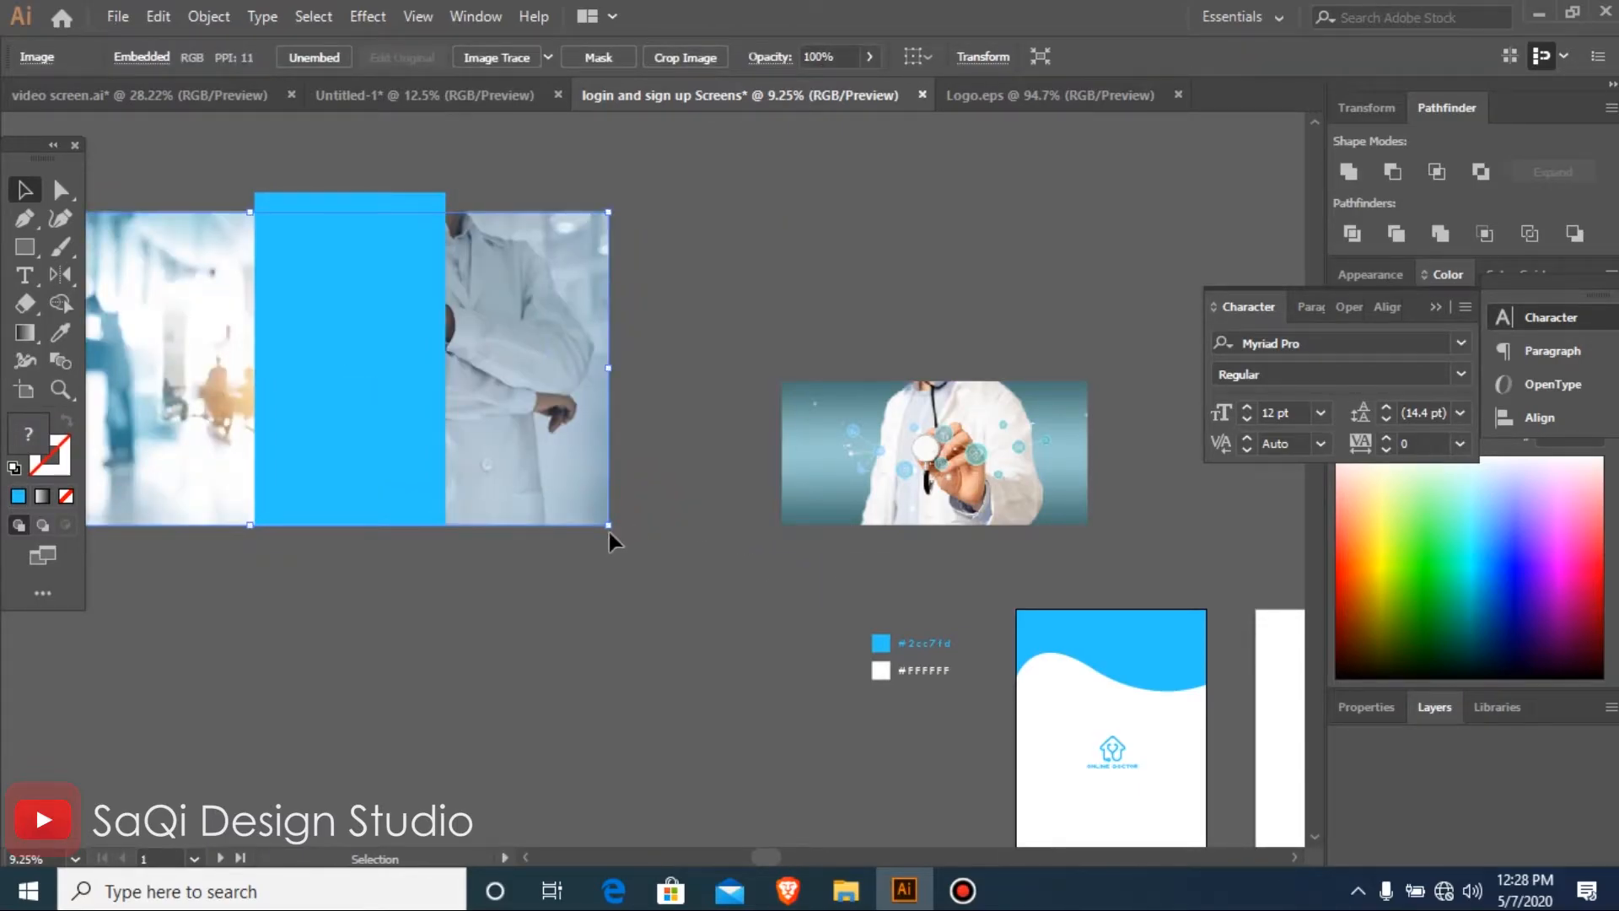
{"action": "left_click_drag", "start_coordinate": [608, 533], "coordinate": [547, 511]}
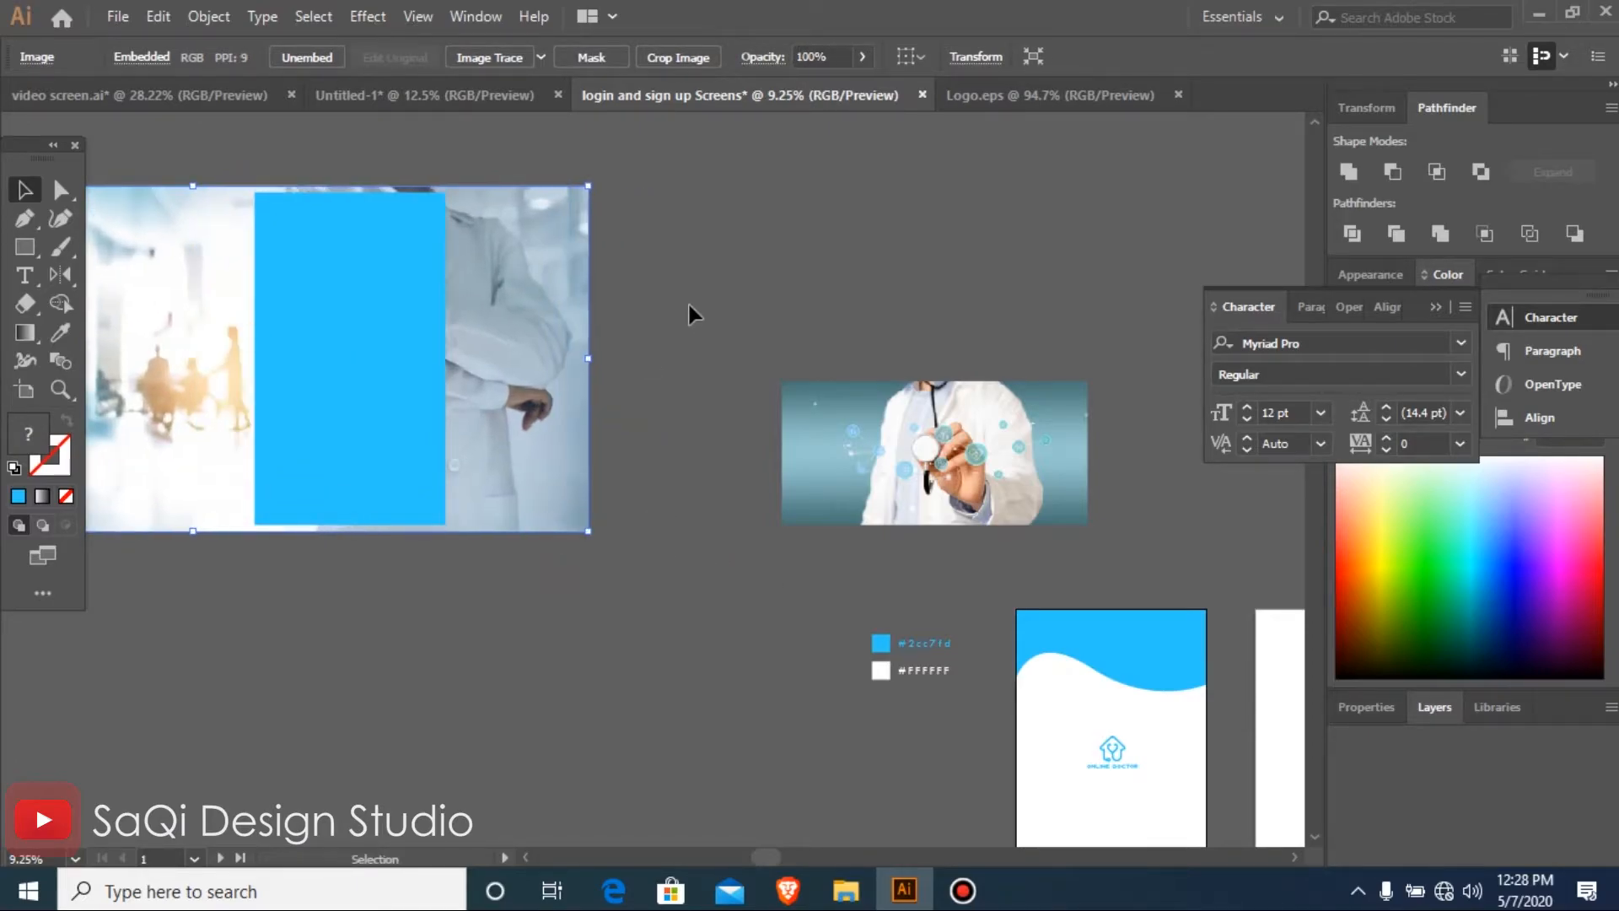
{"action": "left_click", "coordinate": [361, 344], "text": "shift"}
{"action": "right_click", "coordinate": [382, 346]}
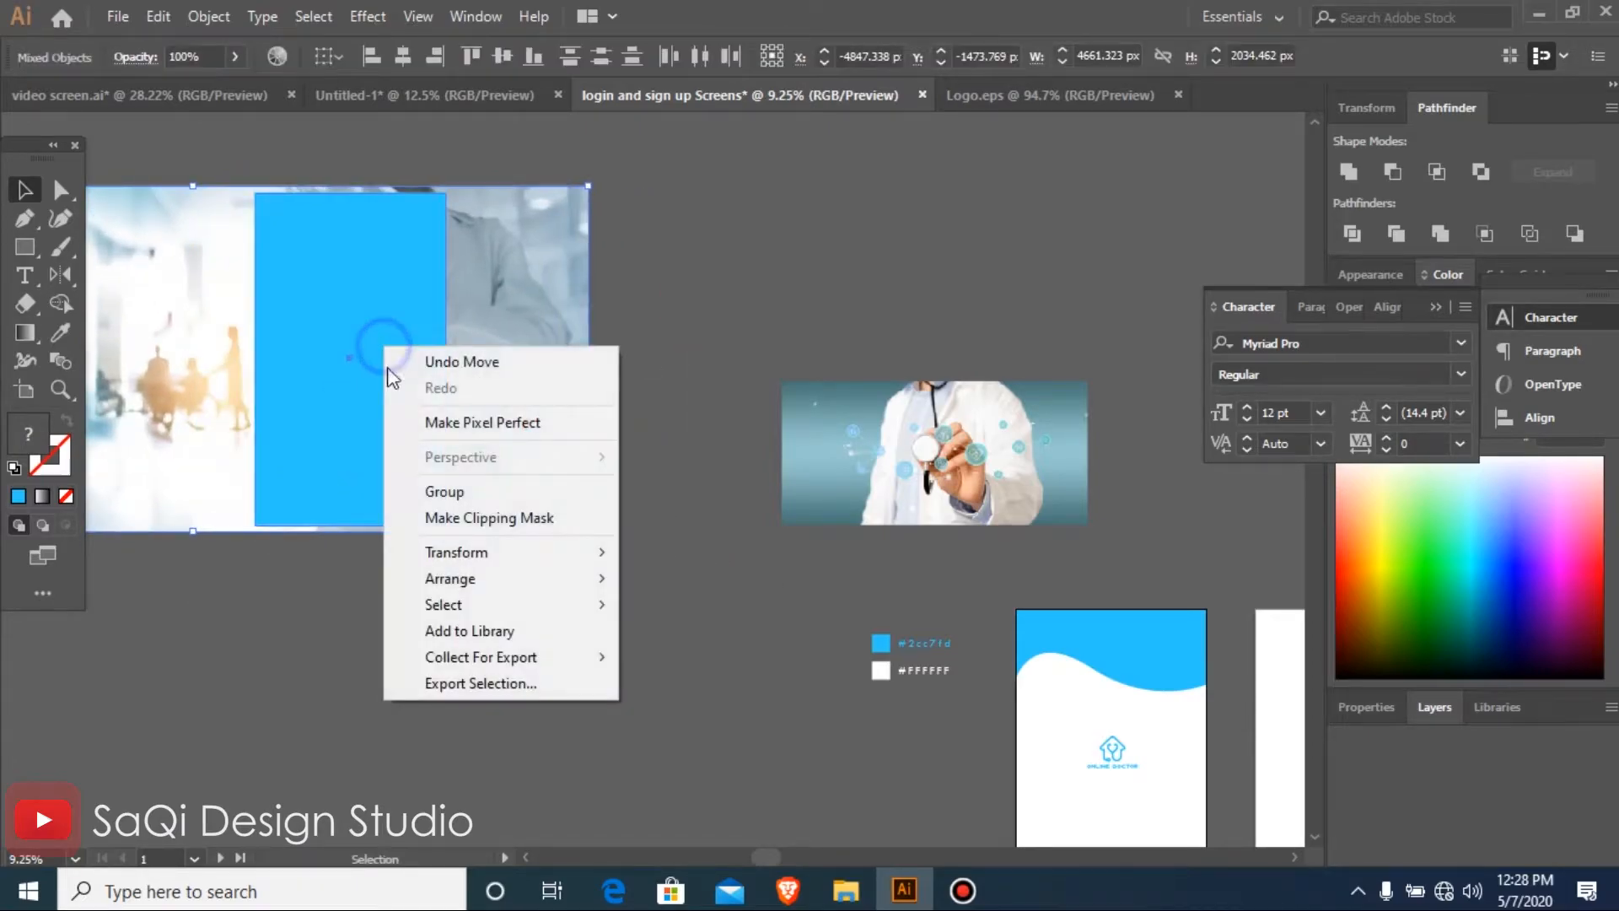
{"action": "left_click", "coordinate": [477, 519]}
Move the clipped doctor photo onto the first artboard between the waves and send it behind the waves and logo
{"action": "key", "text": "ctrl+minus"}
{"action": "key", "text": "ctrl+minus"}
{"action": "key", "text": "ctrl+minus"}
{"action": "key", "text": "ctrl+minus"}
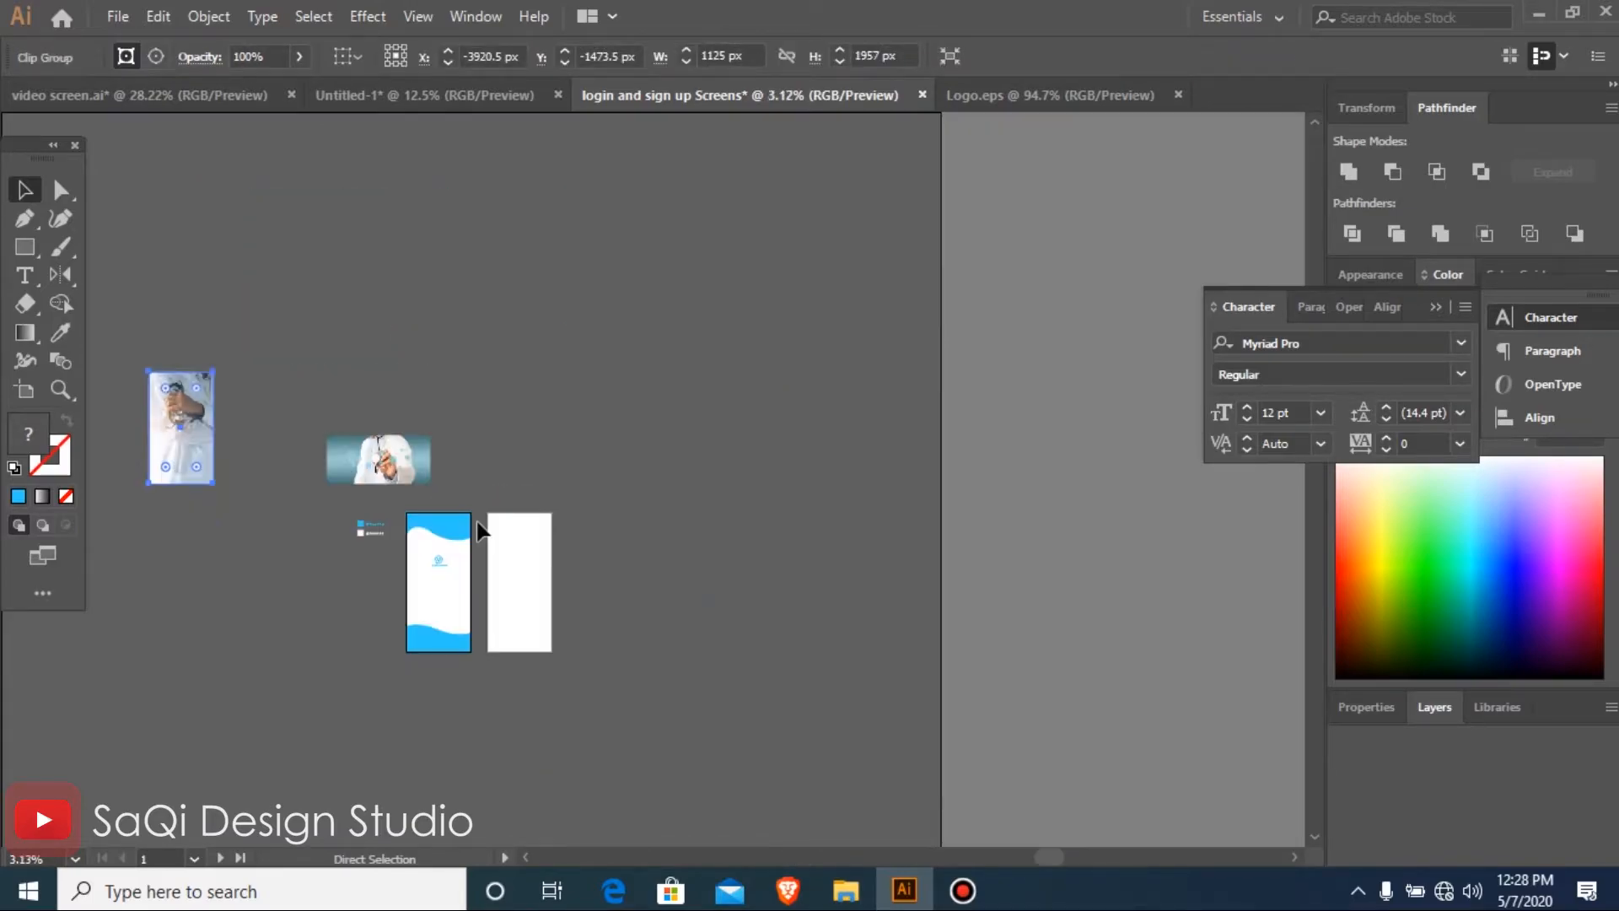
{"action": "left_click_drag", "start_coordinate": [118, 362], "coordinate": [677, 766]}
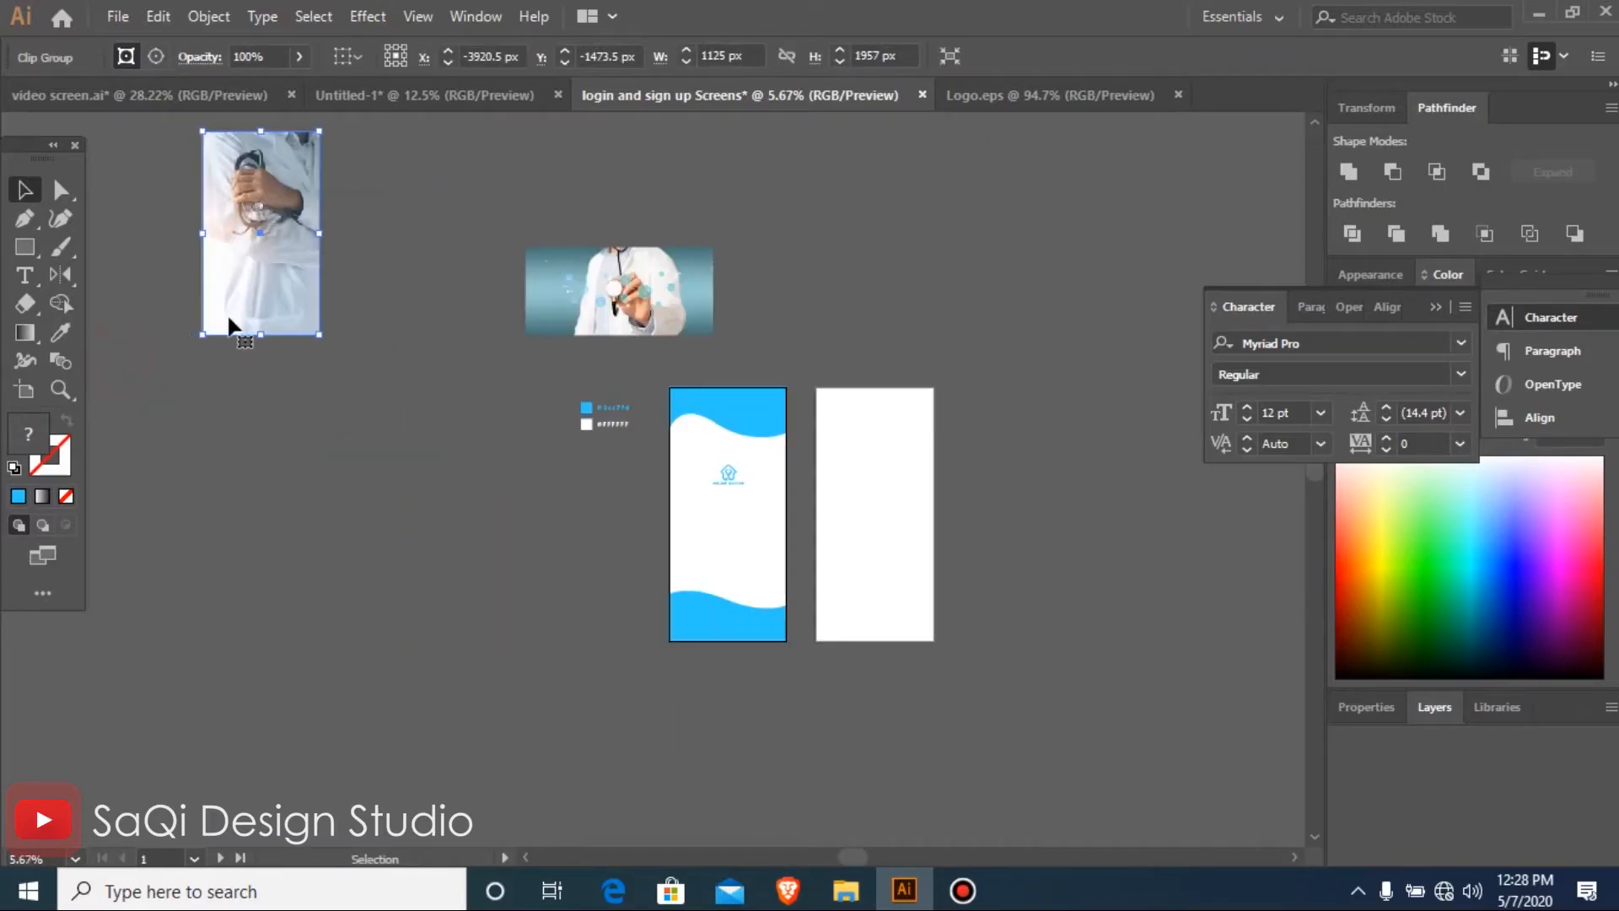
{"action": "left_click_drag", "start_coordinate": [513, 487], "coordinate": [727, 559]}
{"action": "left_click_drag", "start_coordinate": [488, 397], "coordinate": [963, 681]}
{"action": "left_click_drag", "start_coordinate": [687, 513], "coordinate": [690, 507]}
{"action": "key", "text": "ctrl+["}
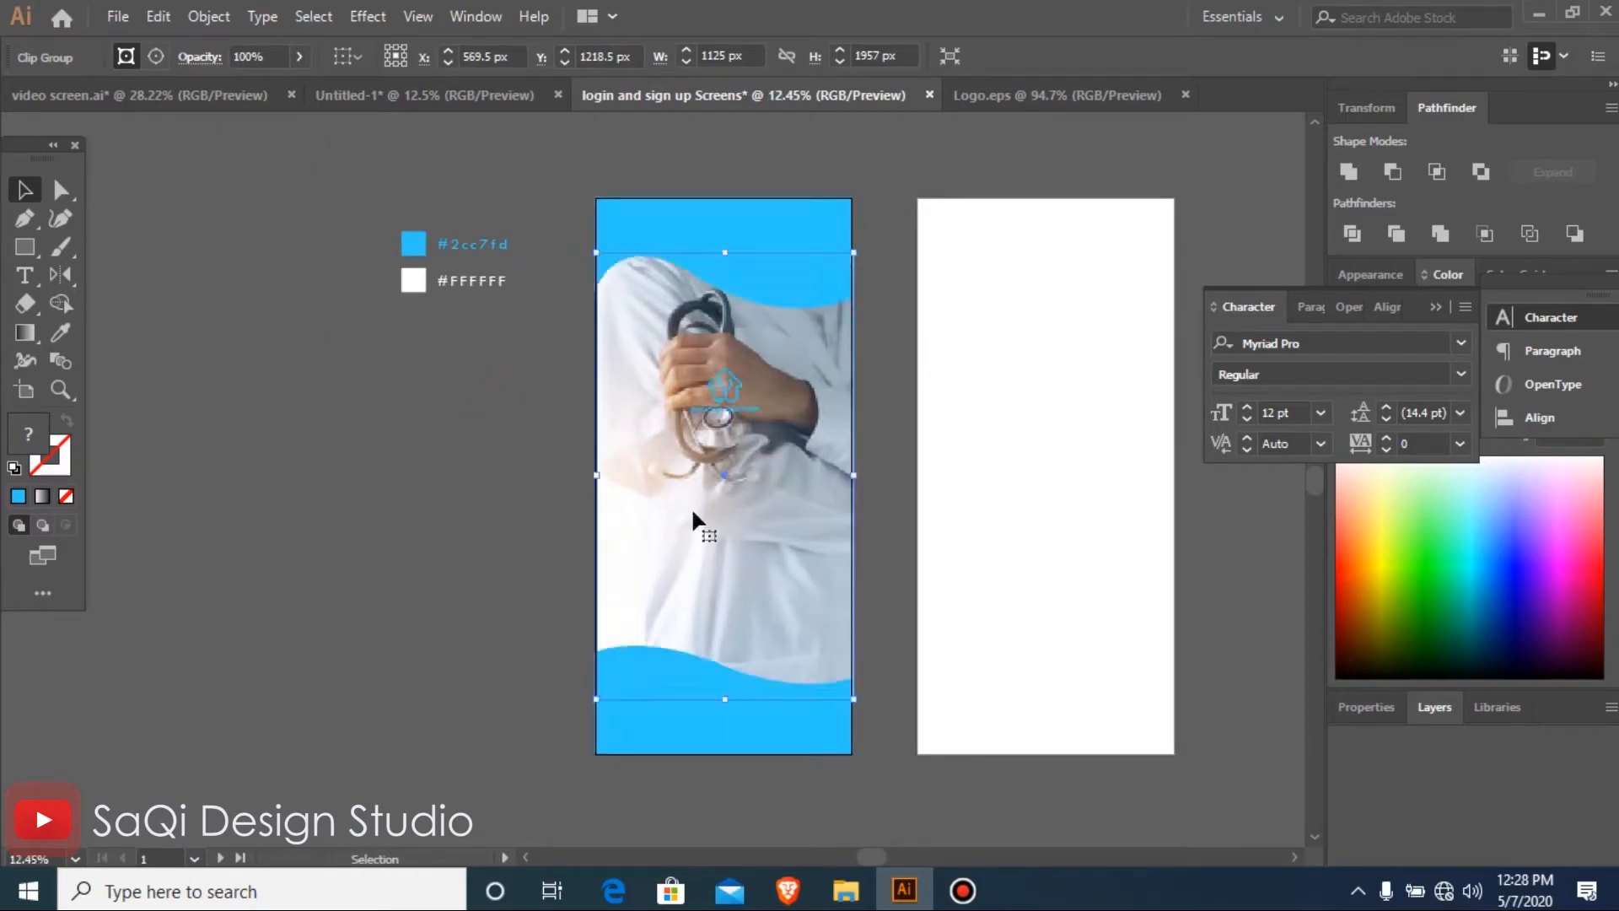
Reduce the clipped photo's opacity to a faint background
{"action": "left_click", "coordinate": [657, 520]}
{"action": "left_click", "coordinate": [303, 57]}
{"action": "left_click_drag", "start_coordinate": [251, 93], "coordinate": [225, 89]}
{"action": "left_click", "coordinate": [295, 459]}
Enlarge the Online Doctor logo from its centre and move it slightly up on the first artboard
{"action": "key", "text": "ctrl+space"}
{"action": "left_click_drag", "start_coordinate": [235, 267], "coordinate": [1166, 657]}
{"action": "left_click", "coordinate": [705, 407]}
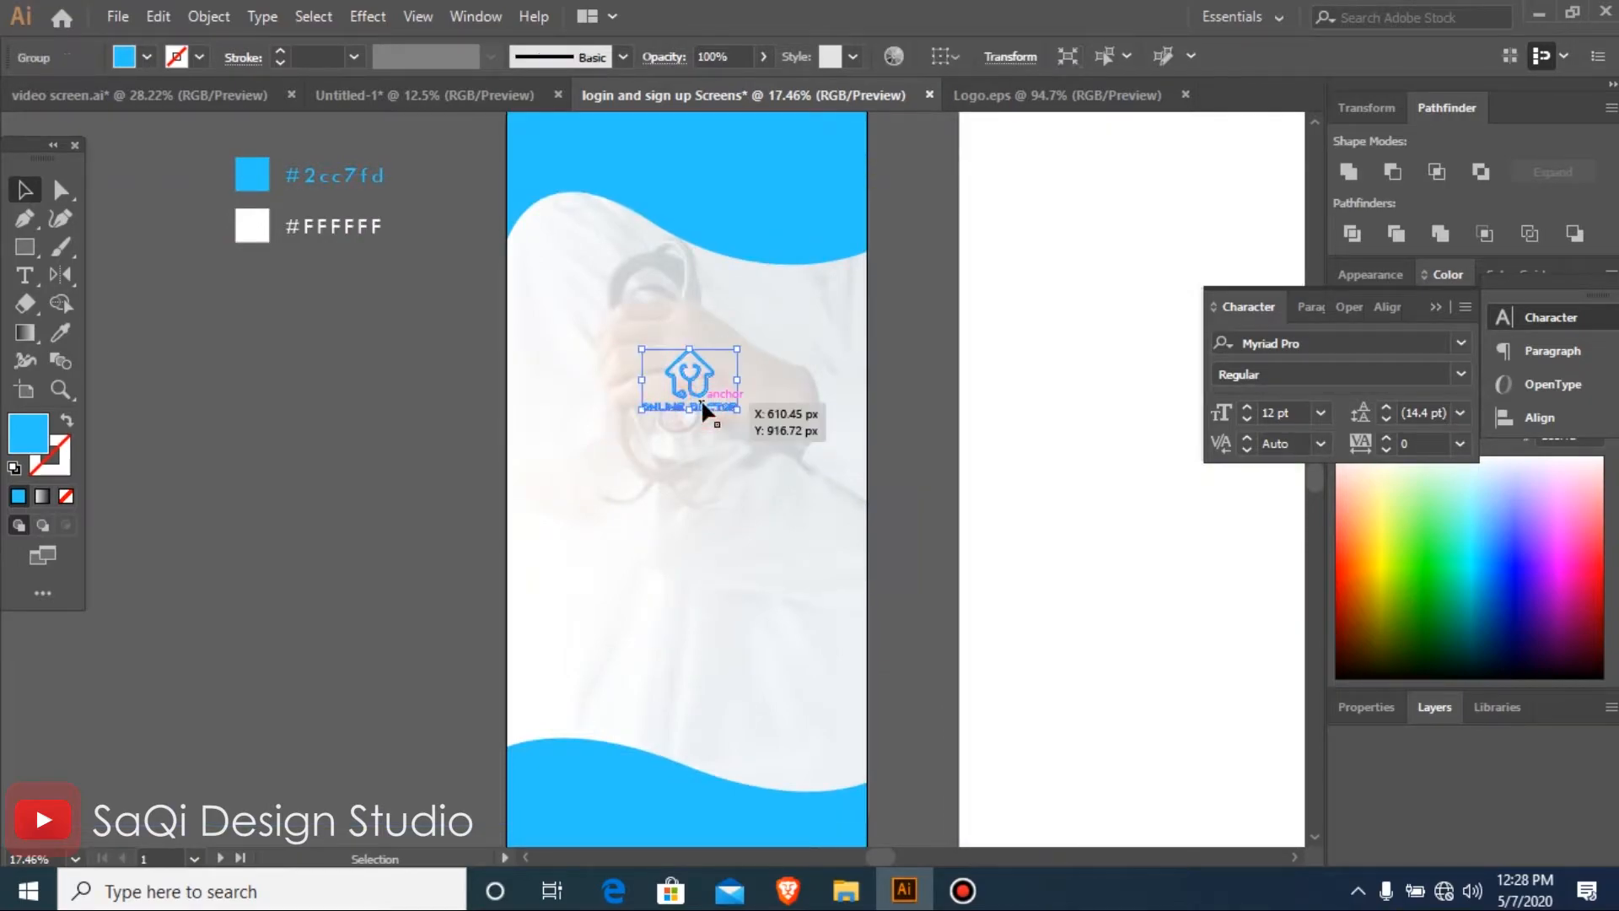
{"action": "left_click_drag", "start_coordinate": [736, 412], "coordinate": [762, 446]}
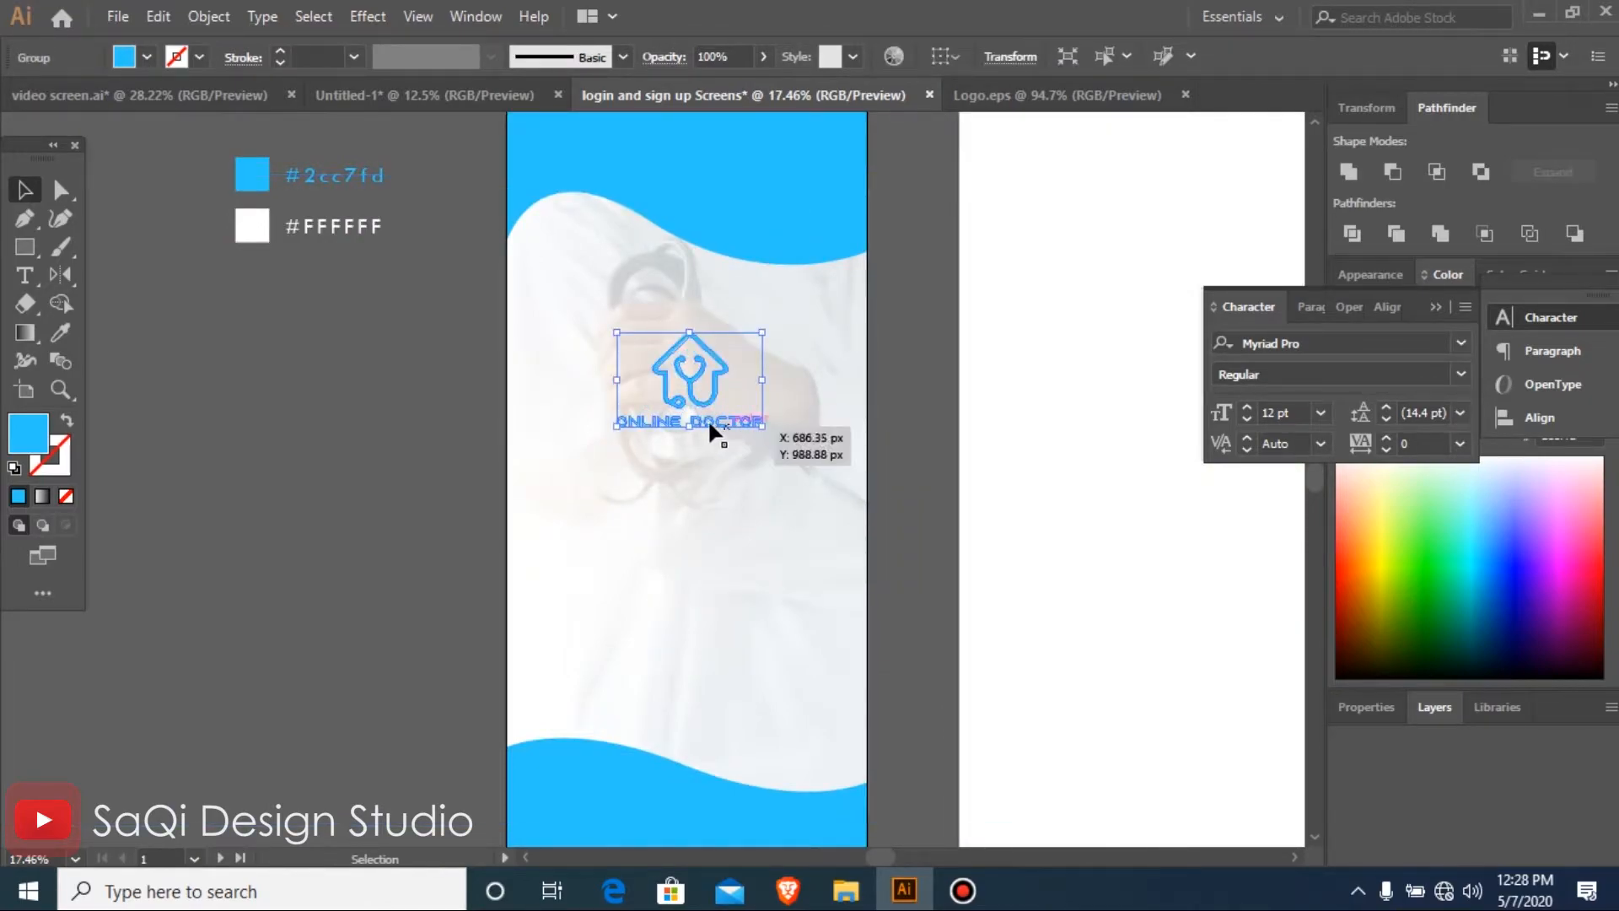
{"action": "left_click_drag", "start_coordinate": [693, 388], "coordinate": [695, 352]}
{"action": "left_click", "coordinate": [297, 492]}
Show the rulers and place vertical guides on the first artboard at about X 140 px and 980 px
{"action": "key", "text": "ctrl+alt+0"}
{"action": "left_click_drag", "start_coordinate": [202, 247], "coordinate": [1033, 669]}
{"action": "key", "text": "ctrl+minus"}
{"action": "key", "text": "ctrl+minus"}
{"action": "key", "text": "ctrl+minus"}
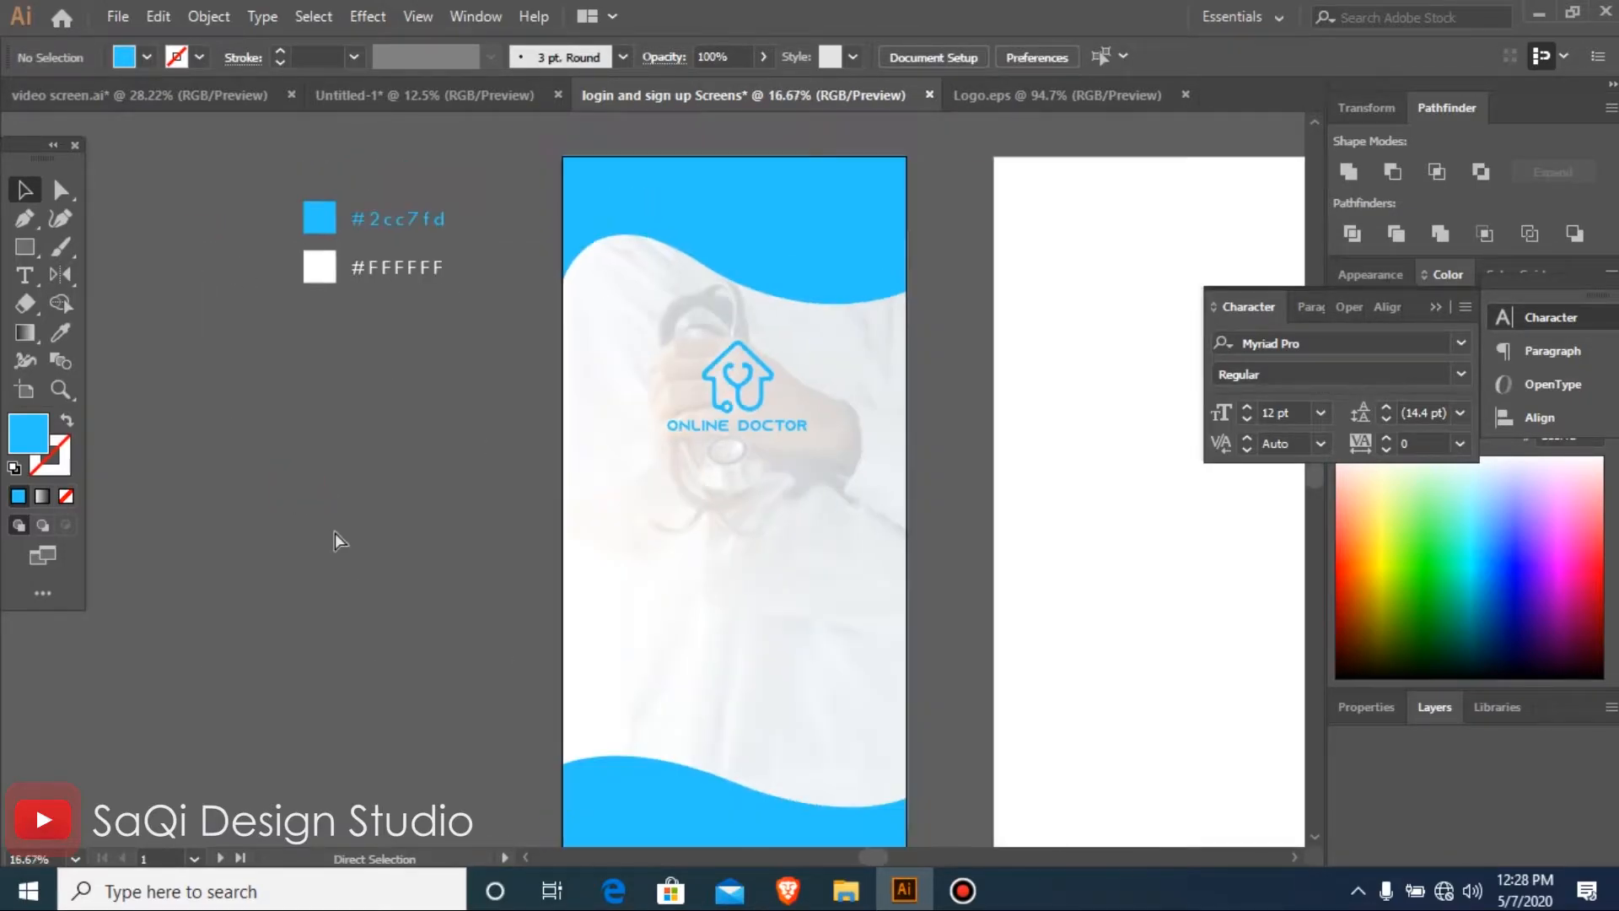
{"action": "left_click_drag", "start_coordinate": [229, 334], "coordinate": [961, 643]}
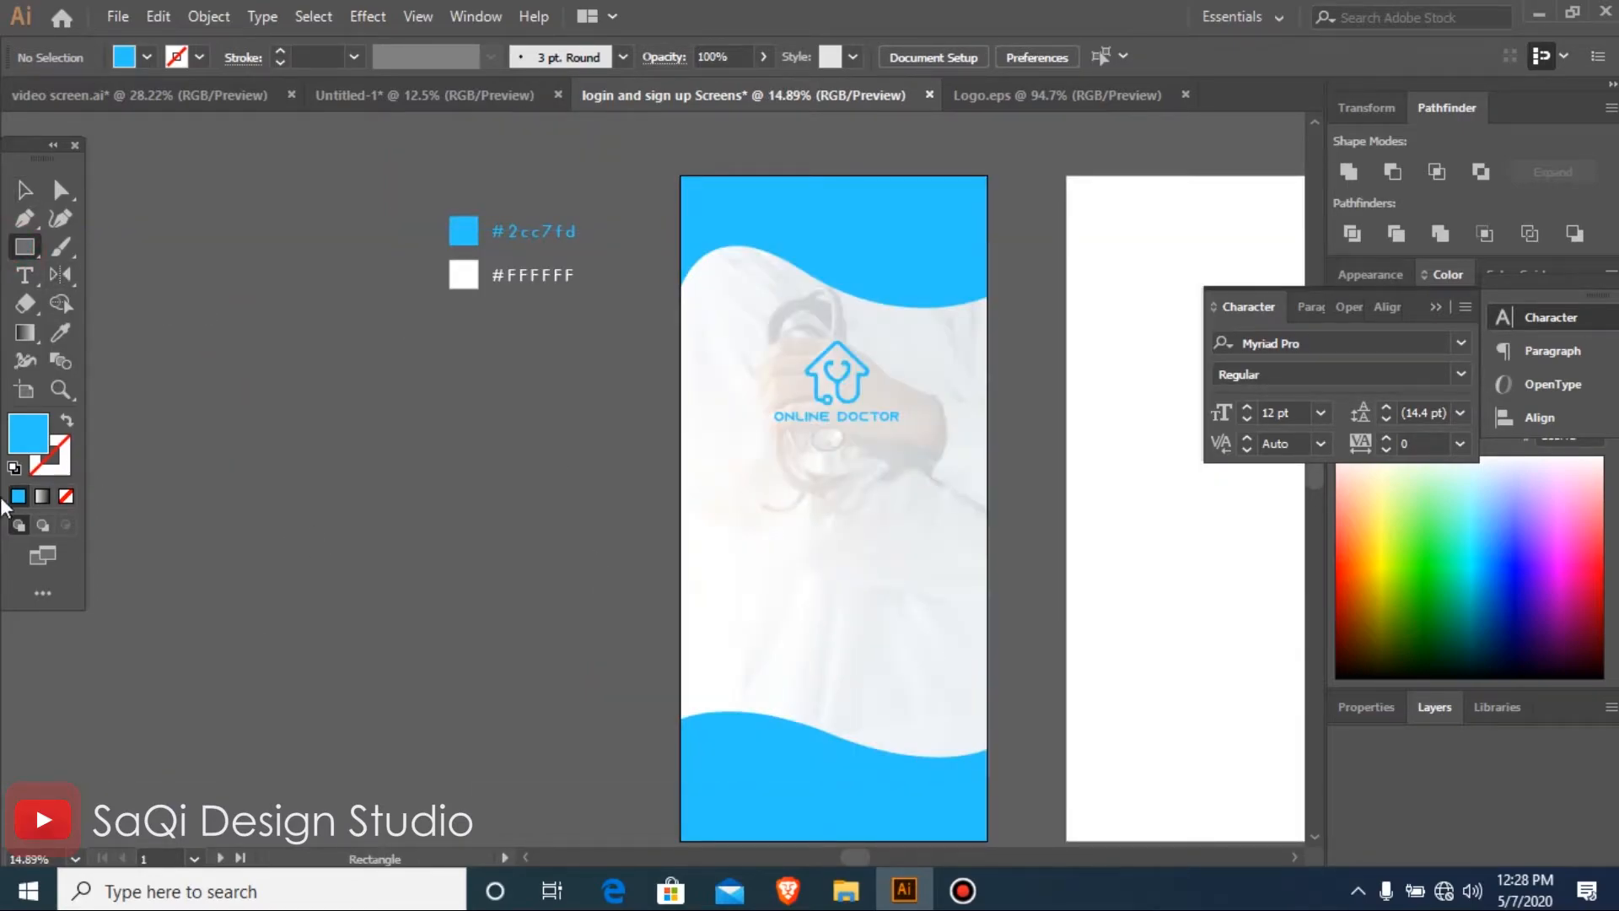
{"action": "key", "text": "ctrl+r"}
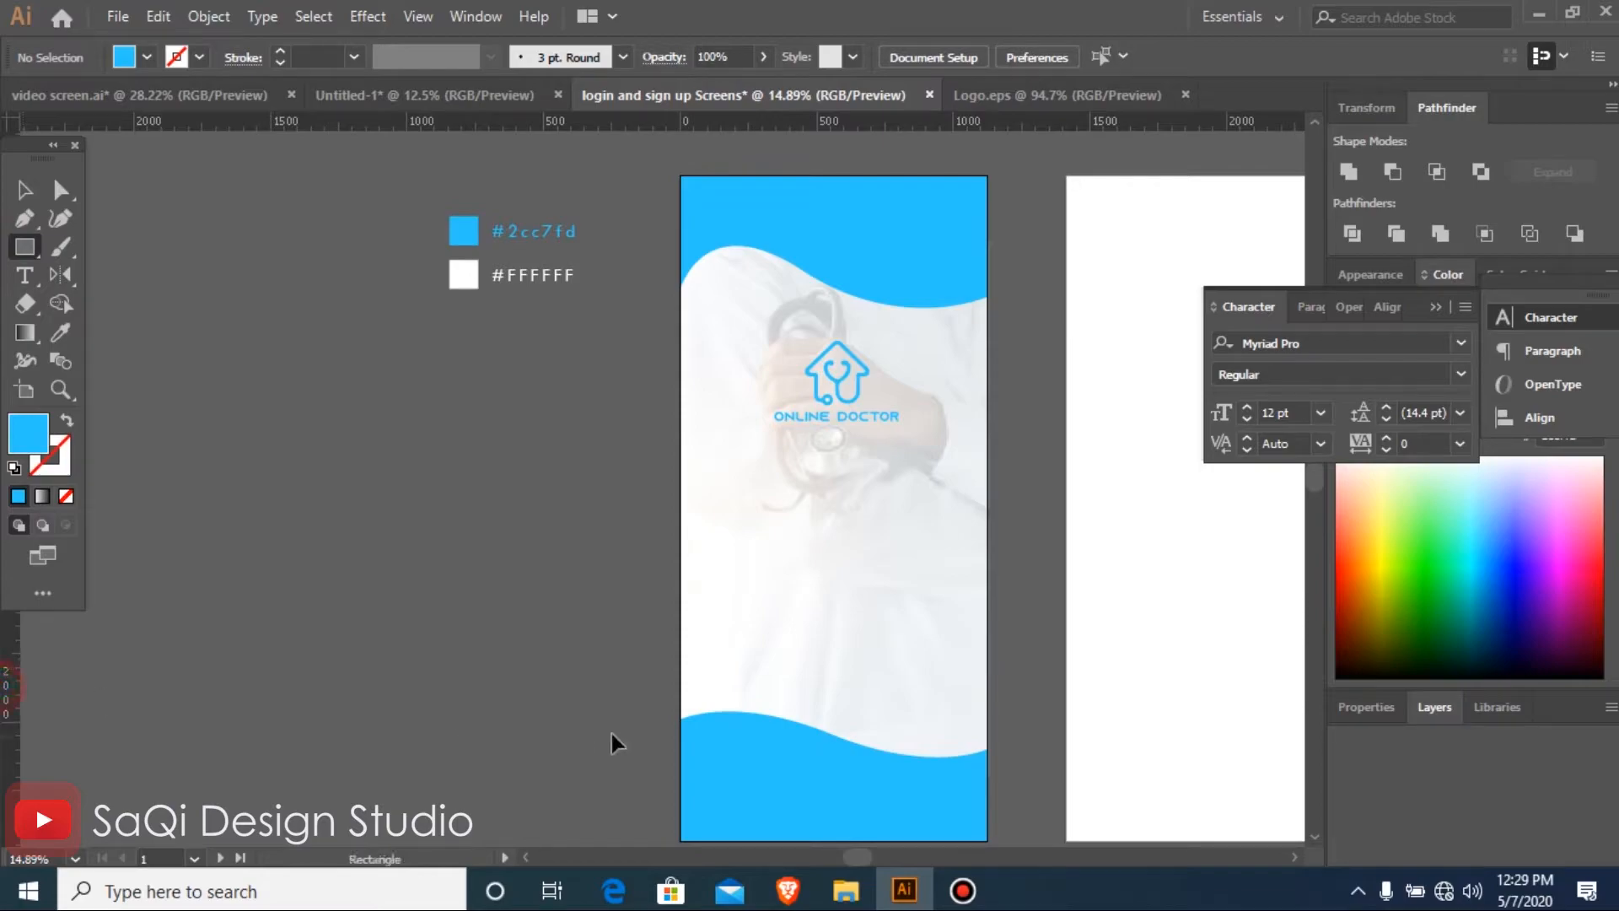
{"action": "left_click_drag", "start_coordinate": [68, 703], "coordinate": [720, 775]}
{"action": "left_click_drag", "start_coordinate": [660, 715], "coordinate": [946, 717]}
Draw a horizontal bar between the guides below the logo in the wave's blue, and place two copies evenly beneath it
{"action": "key", "text": "ctrl+space"}
{"action": "left_click_drag", "start_coordinate": [405, 415], "coordinate": [1317, 782]}
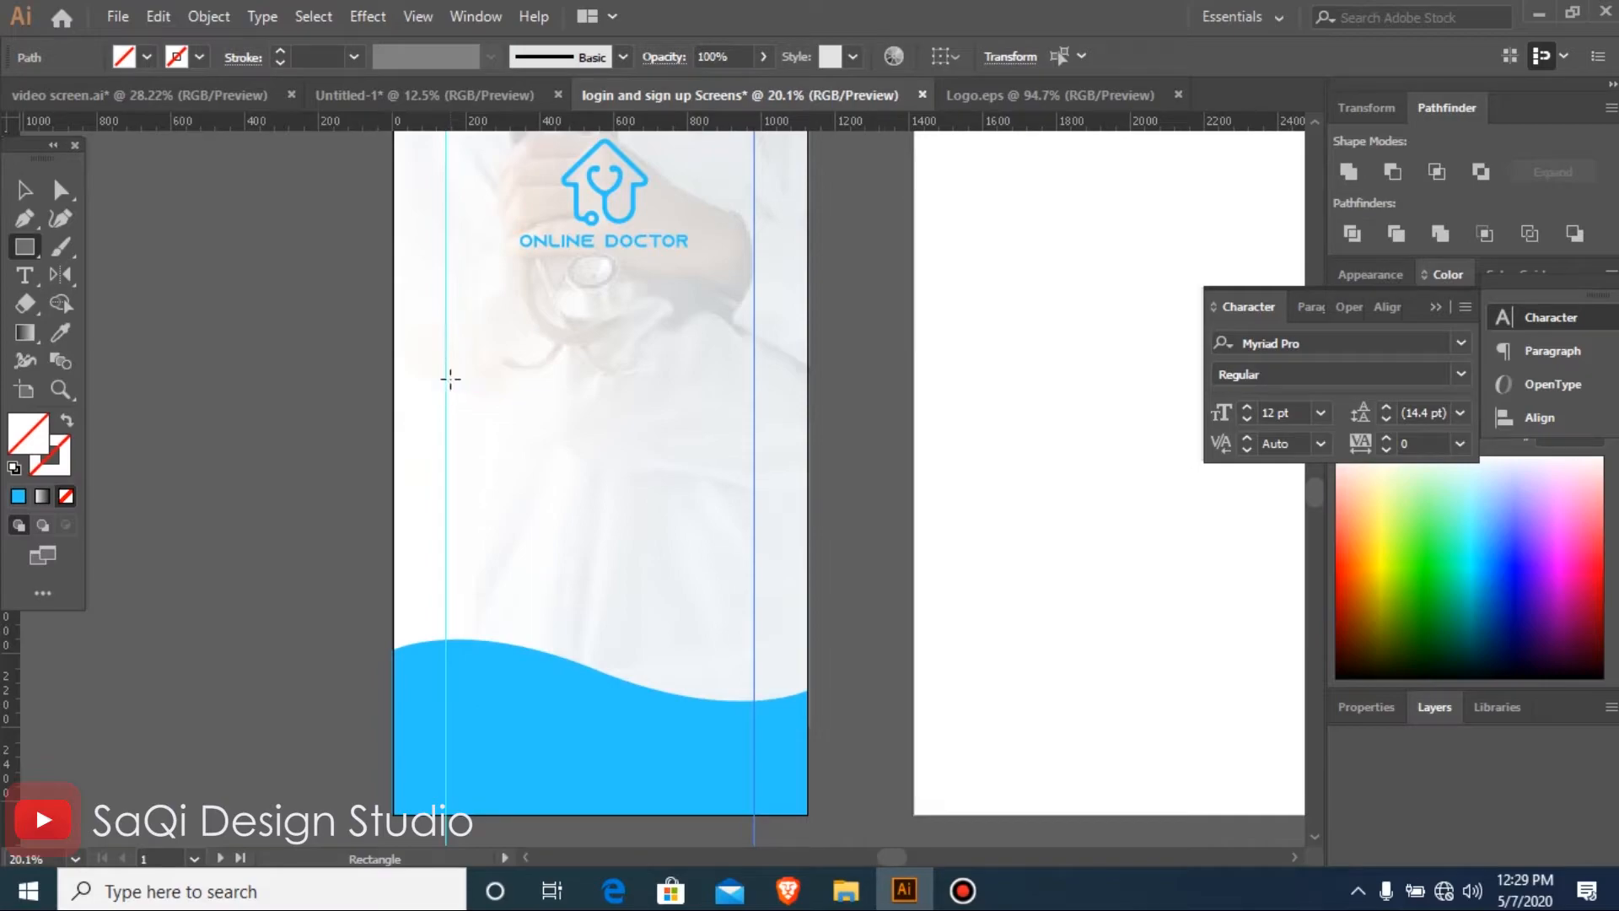
{"action": "mouse_move", "coordinate": [448, 379]}
{"action": "left_mouse_down"}
{"action": "mouse_move", "coordinate": [763, 433]}
{"action": "mouse_move", "coordinate": [762, 387]}
{"action": "mouse_move", "coordinate": [754, 418]}
{"action": "left_mouse_up"}
{"action": "key", "text": "v"}
{"action": "key", "text": "i"}
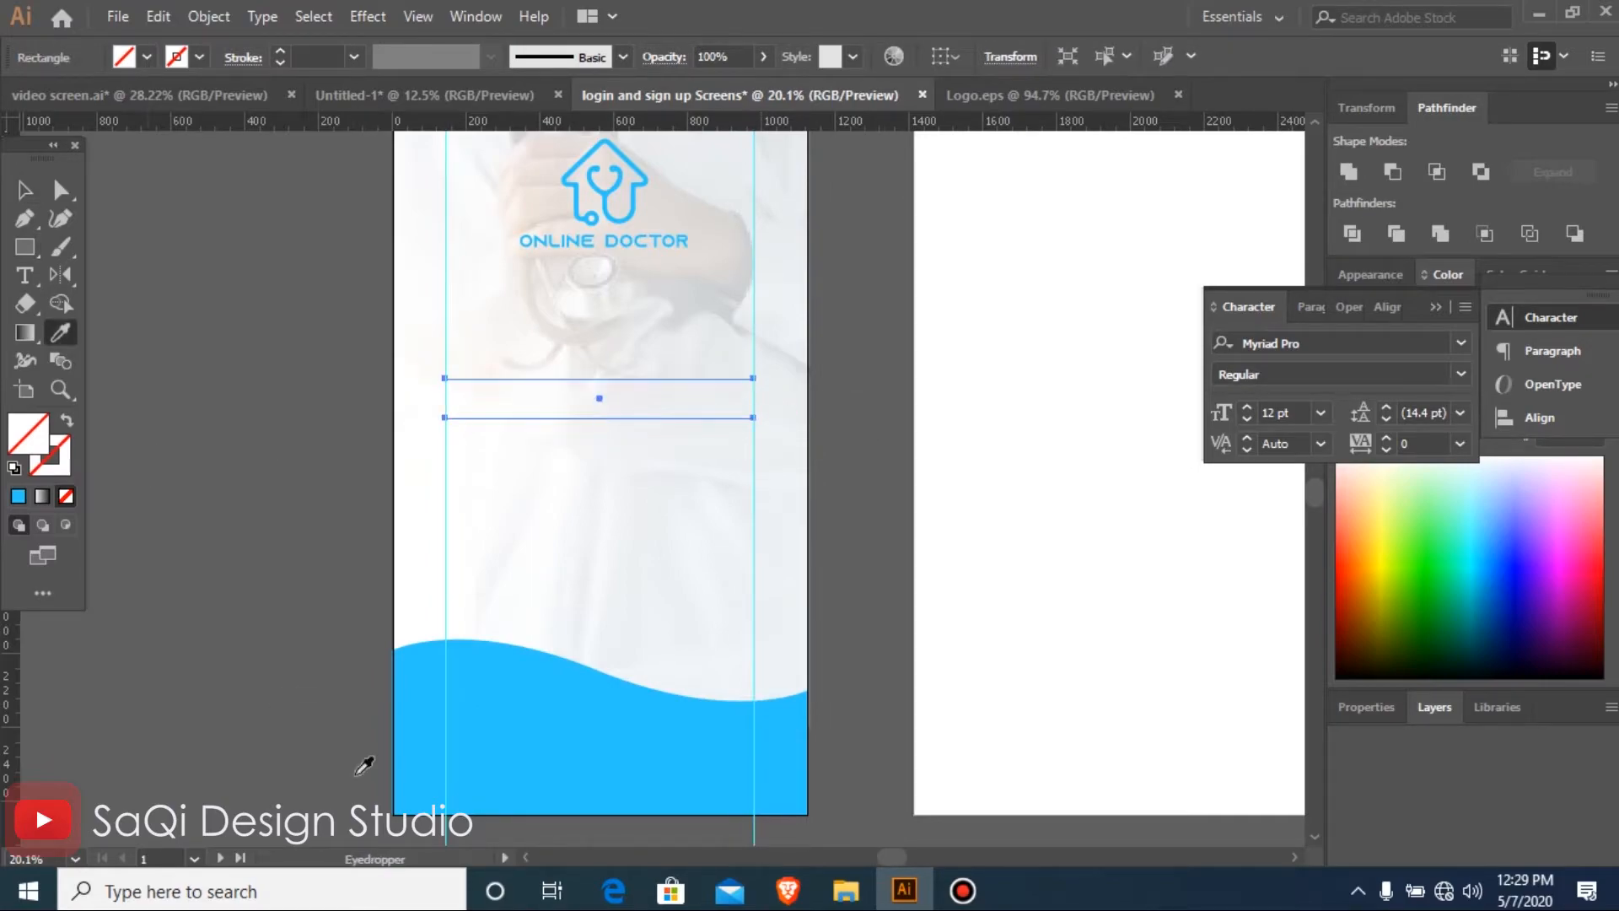
{"action": "left_click", "coordinate": [559, 707]}
{"action": "key", "text": "v"}
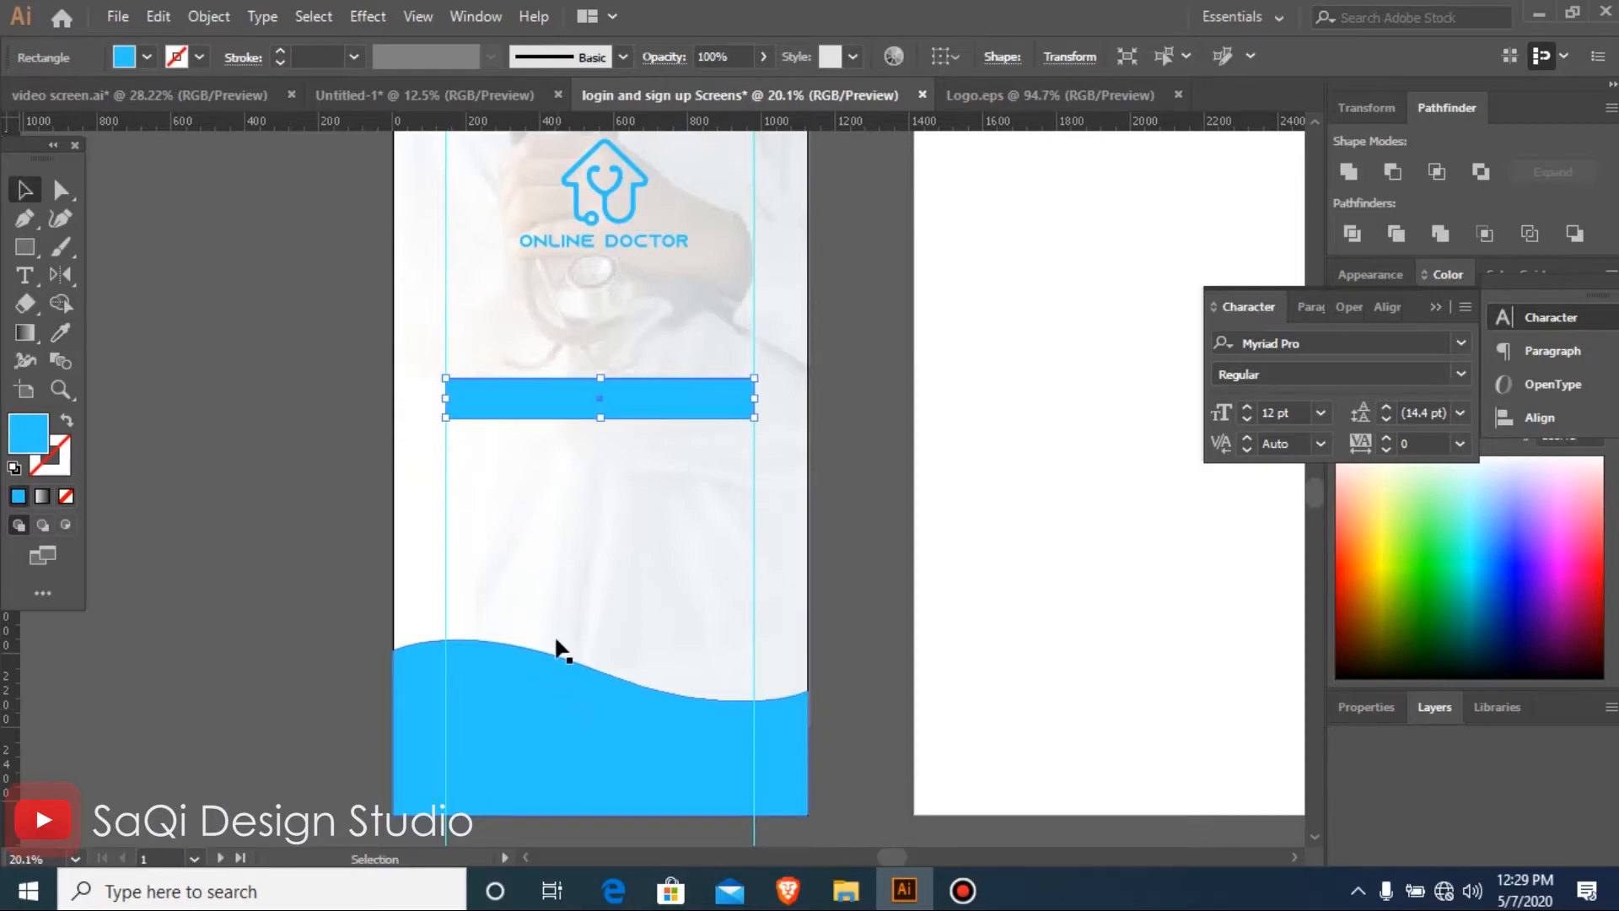
{"action": "left_click_drag", "start_coordinate": [603, 393], "coordinate": [604, 468]}
{"action": "left_click_drag", "start_coordinate": [604, 468], "coordinate": [607, 548]}
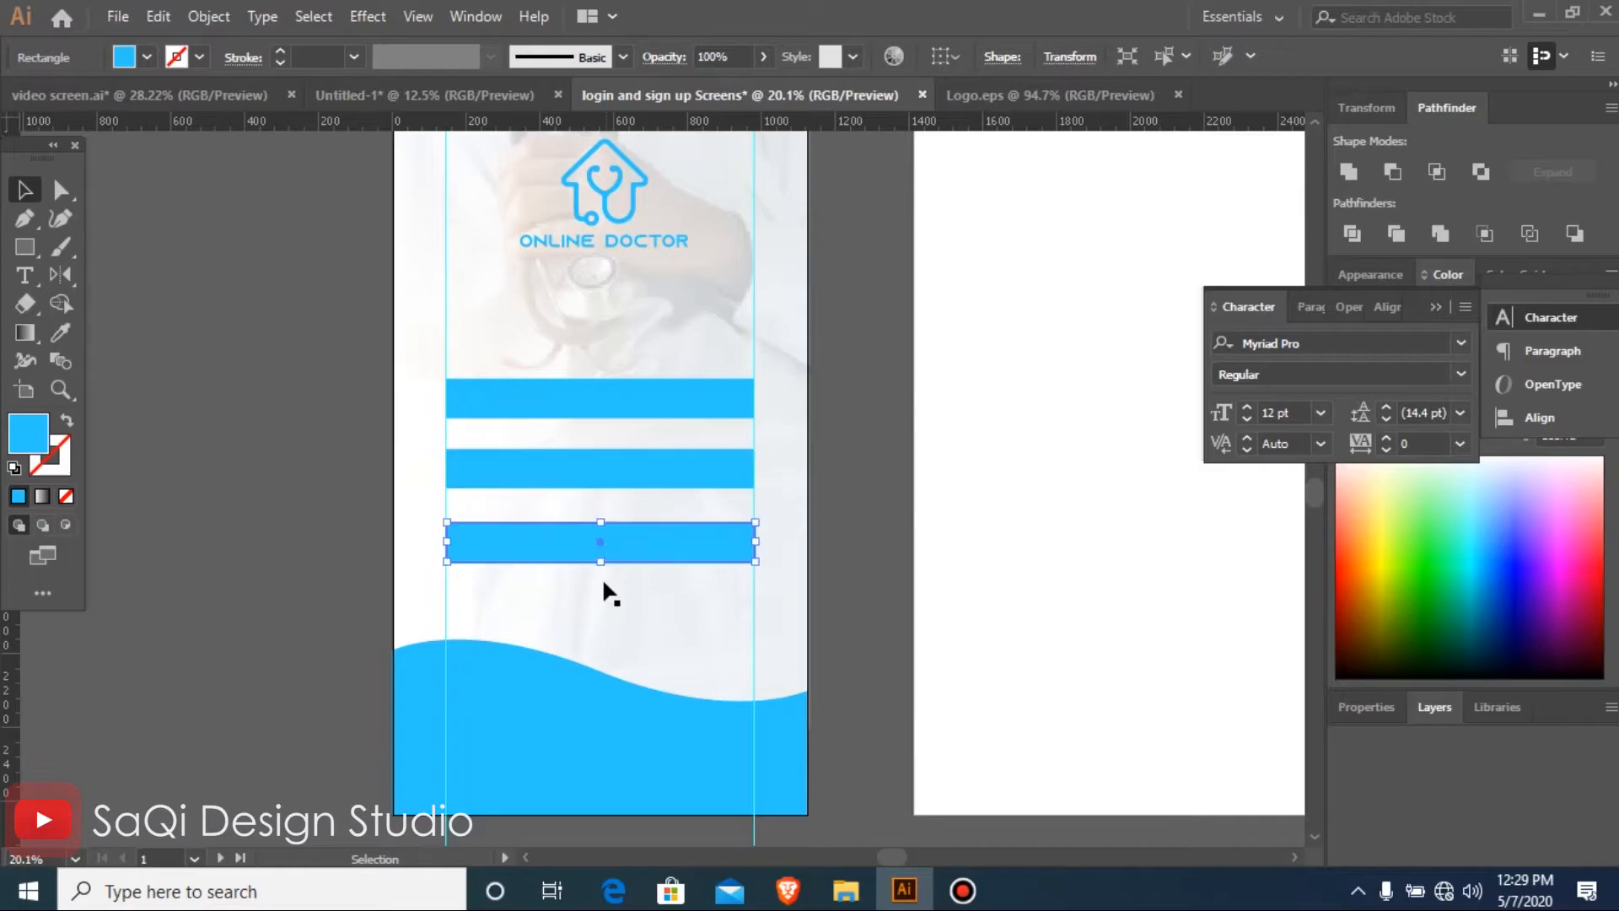
Turn the three blue bars into unfilled outlines with a 5 pt blue stroke
{"action": "left_click_drag", "start_coordinate": [188, 321], "coordinate": [1105, 661]}
{"action": "scroll", "coordinate": [594, 396], "scroll_direction": "down", "scroll_amount": 3}
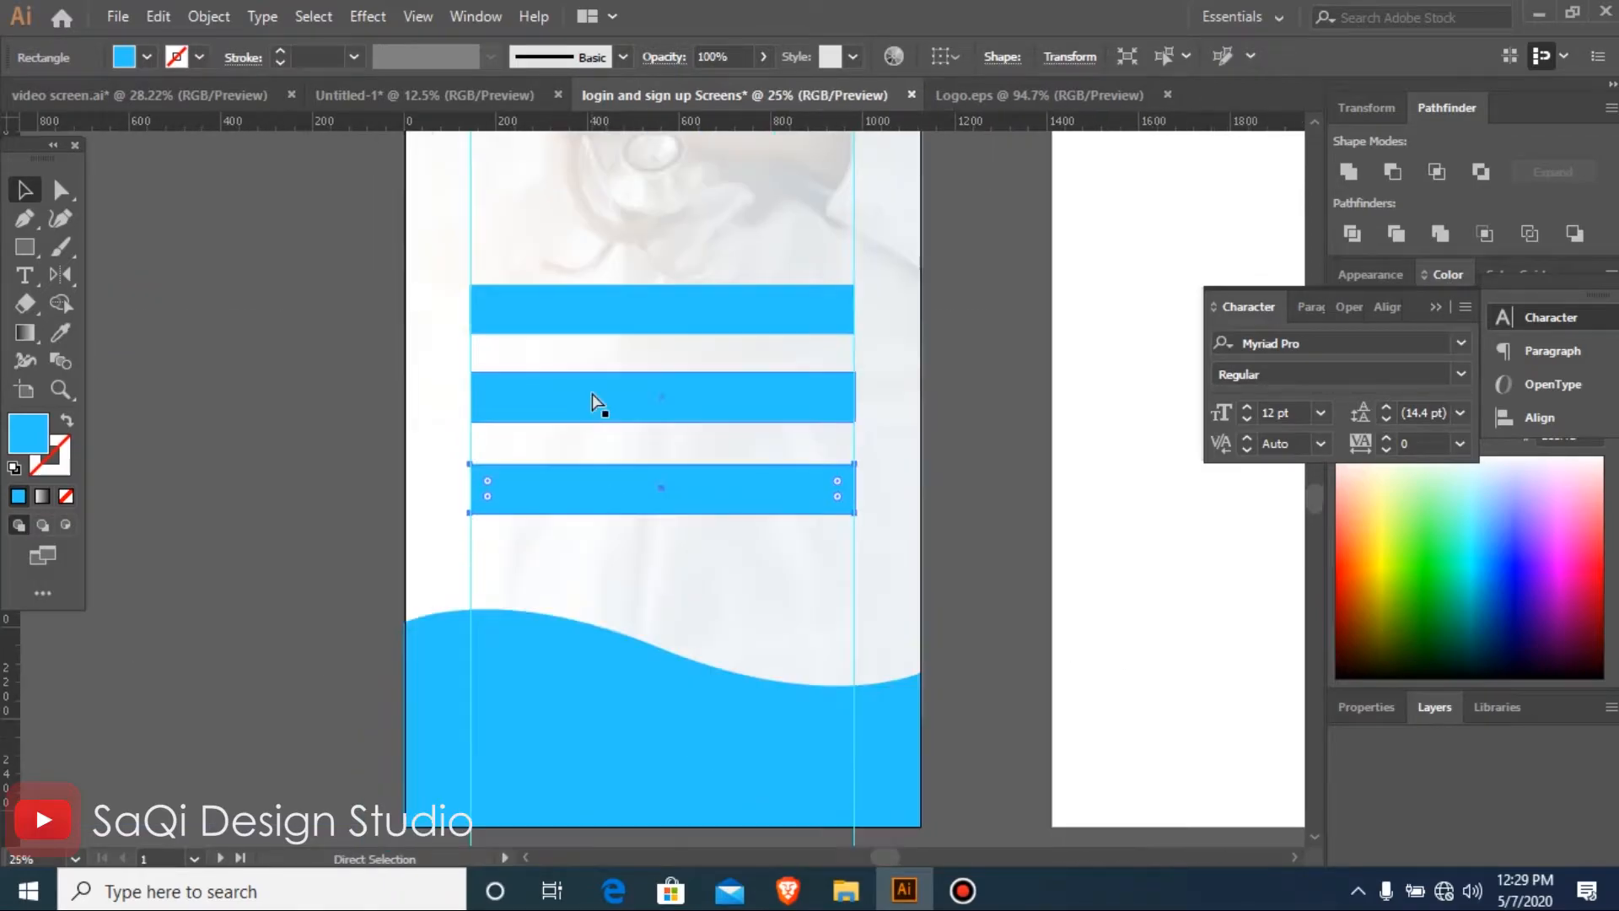
{"action": "scroll", "coordinate": [599, 405], "scroll_direction": "up", "scroll_amount": 2}
{"action": "left_click", "coordinate": [666, 320]}
{"action": "left_click", "coordinate": [674, 396], "text": "shift"}
{"action": "left_click", "coordinate": [676, 493], "text": "shift"}
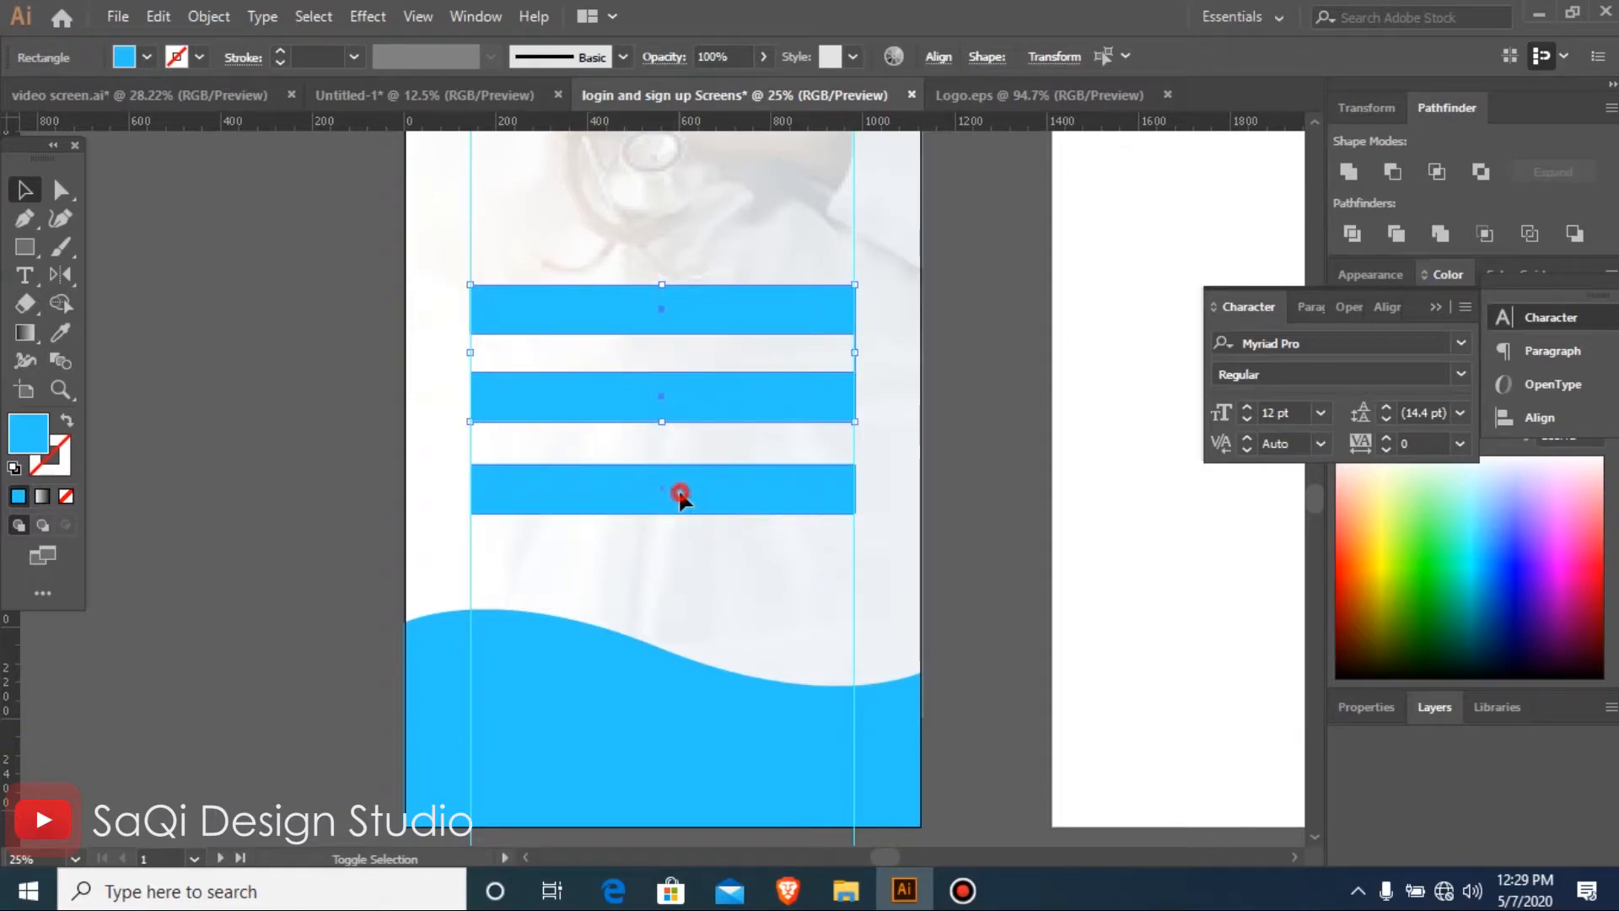
{"action": "left_click", "coordinate": [67, 420]}
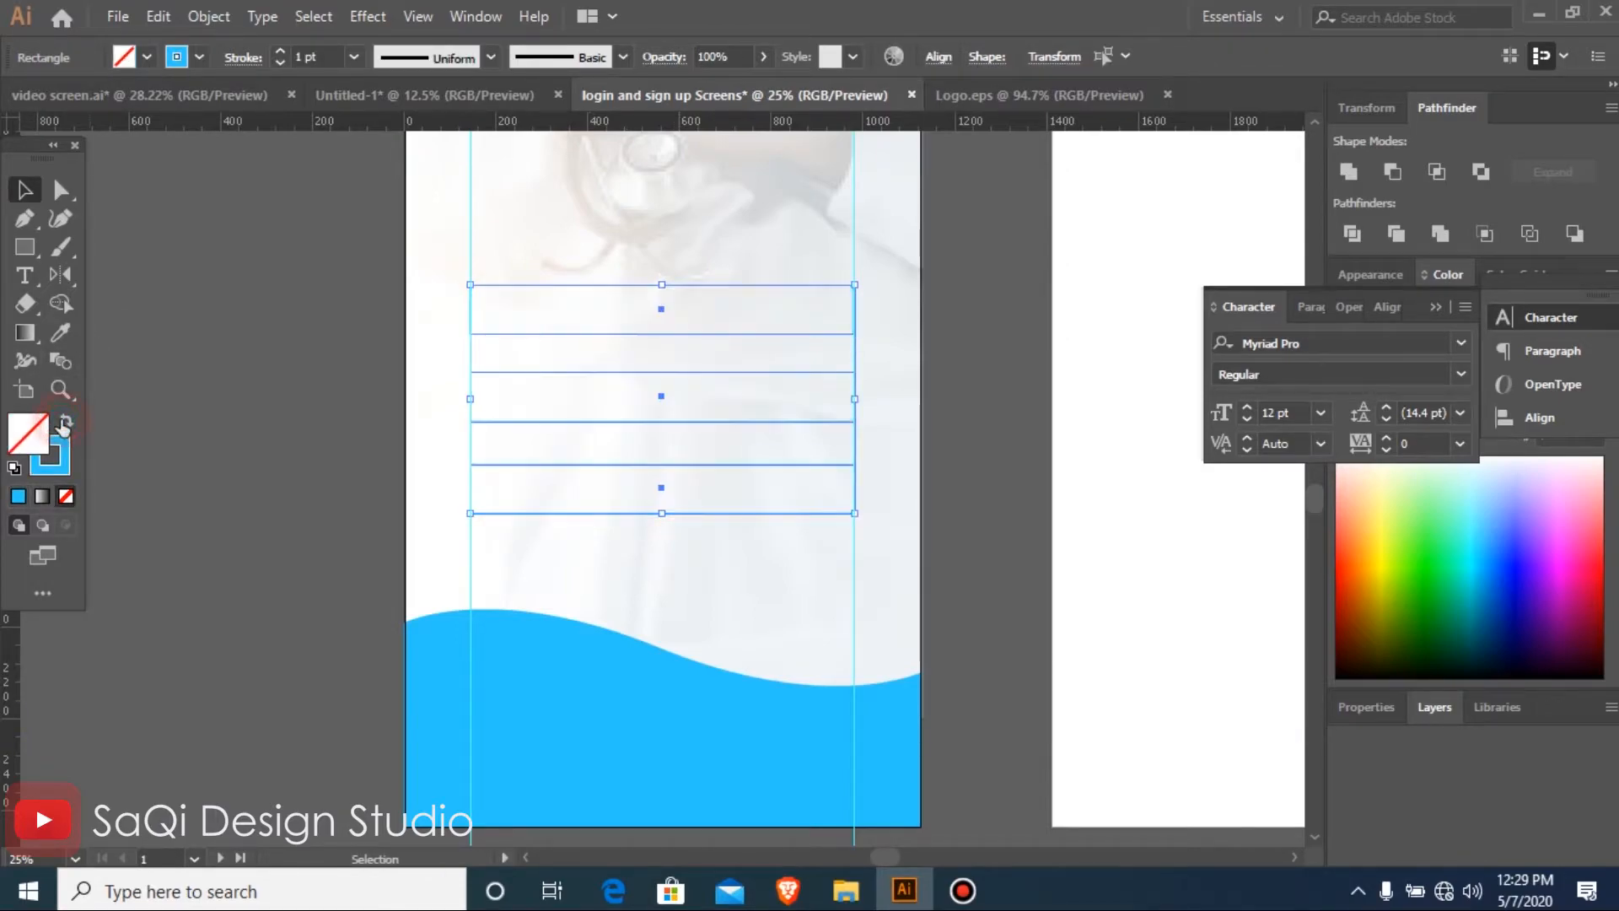
{"action": "left_click", "coordinate": [354, 56]}
{"action": "left_click", "coordinate": [379, 265]}
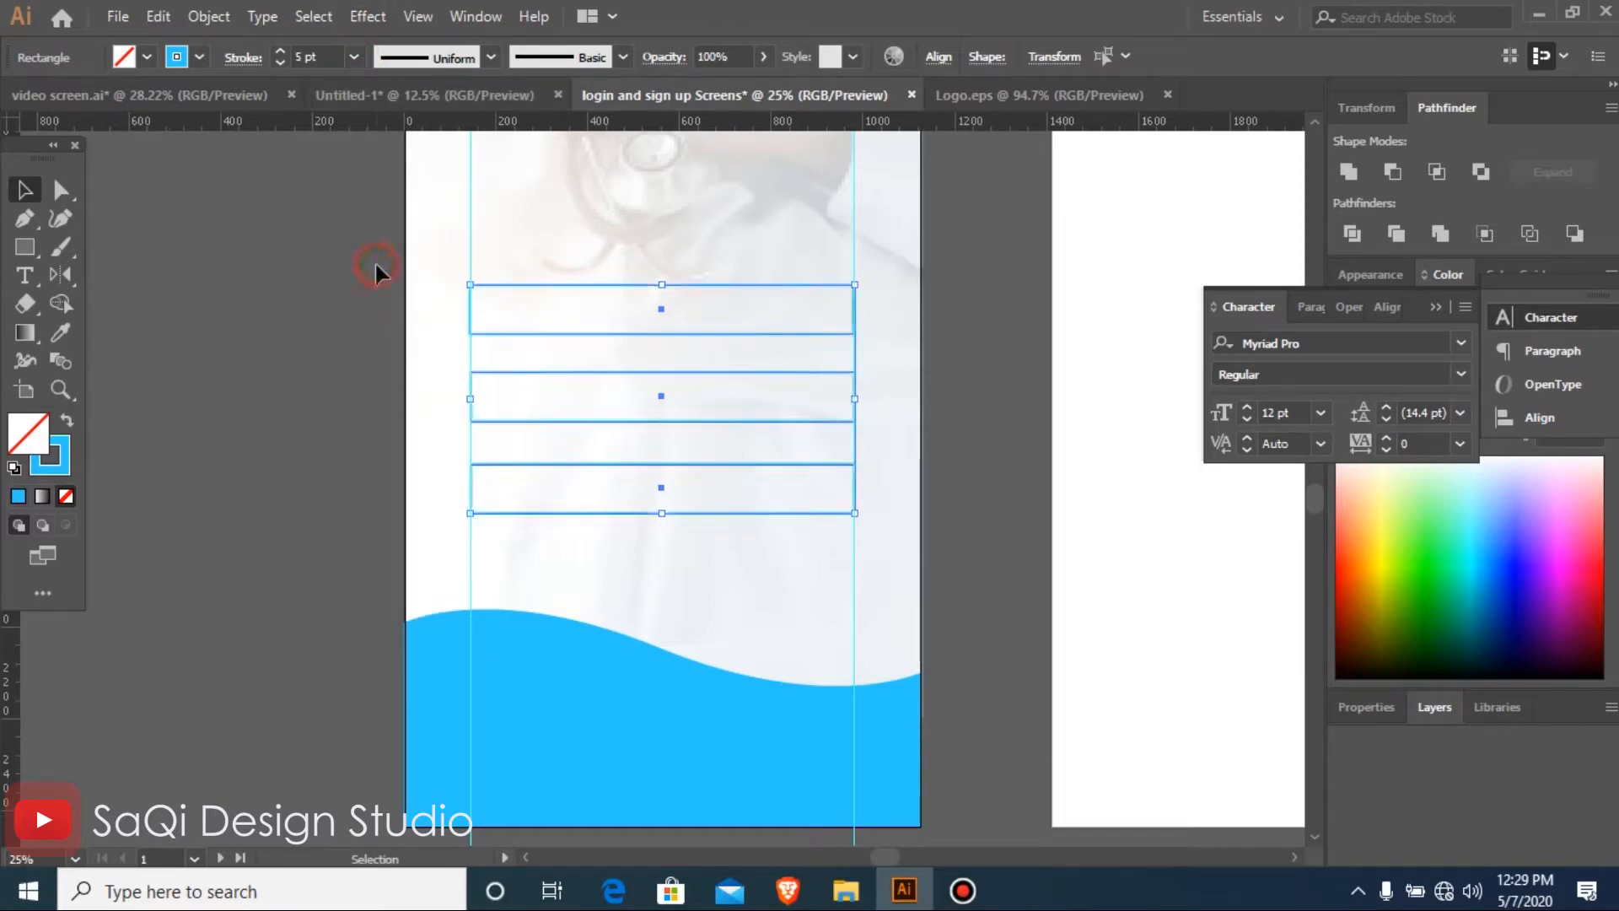
Fully round the corners of all three outlined bars into pill shapes
{"action": "left_click", "coordinate": [54, 192]}
{"action": "left_click_drag", "start_coordinate": [836, 302], "coordinate": [814, 312]}
{"action": "left_click", "coordinate": [212, 434]}
Narrow the lowest pill outline symmetrically about its centre to roughly two thirds of its width
{"action": "key", "text": "v"}
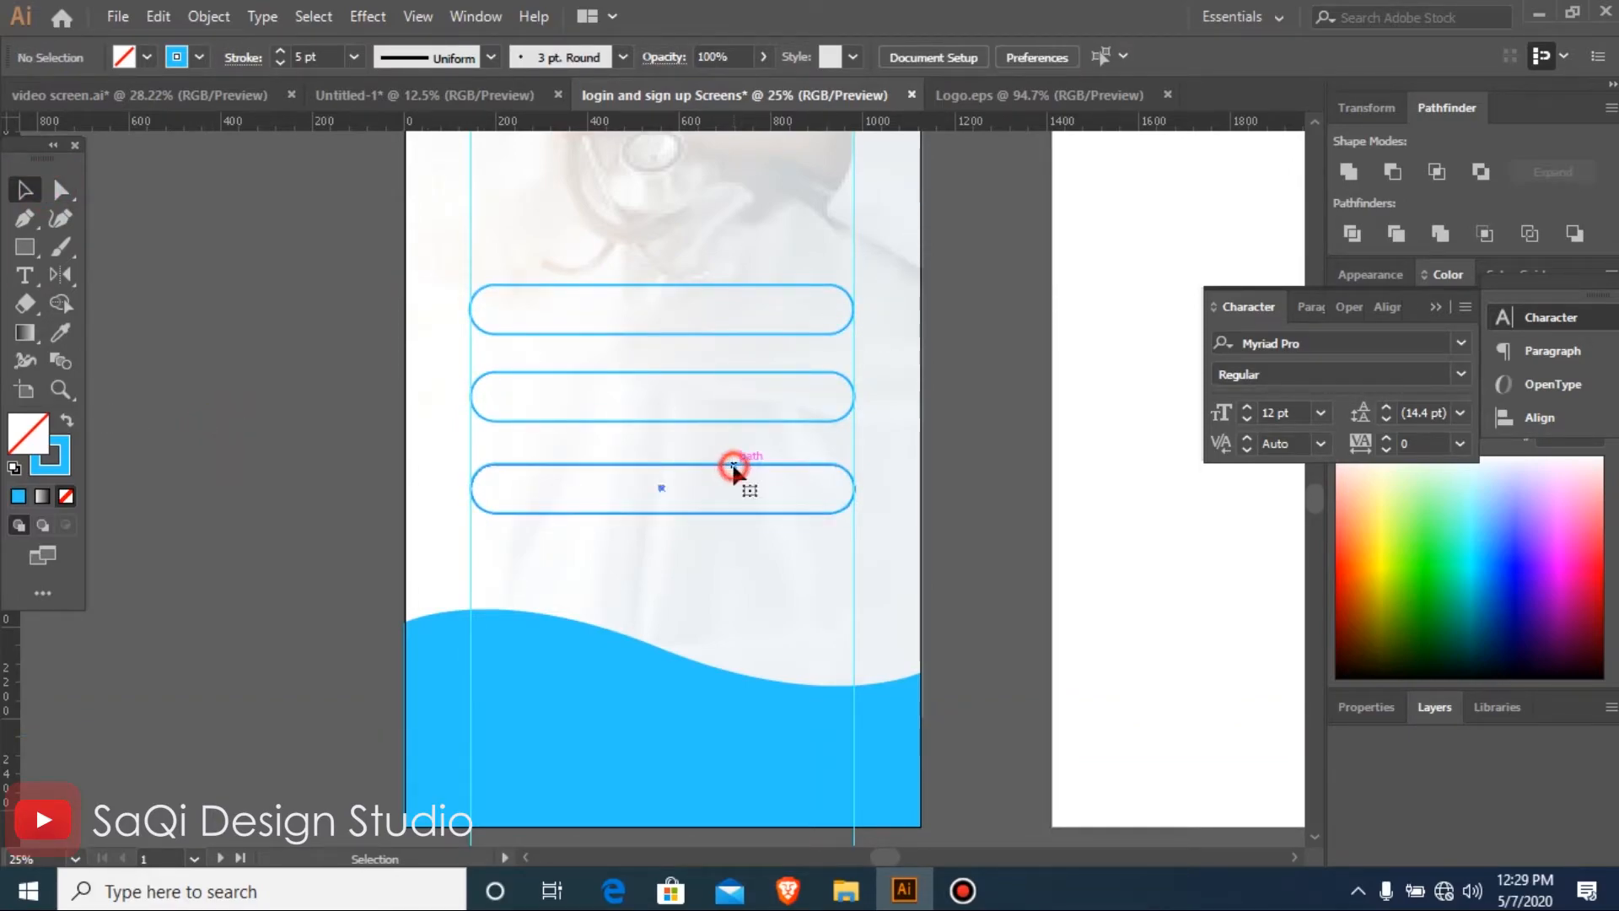
{"action": "left_click", "coordinate": [853, 487]}
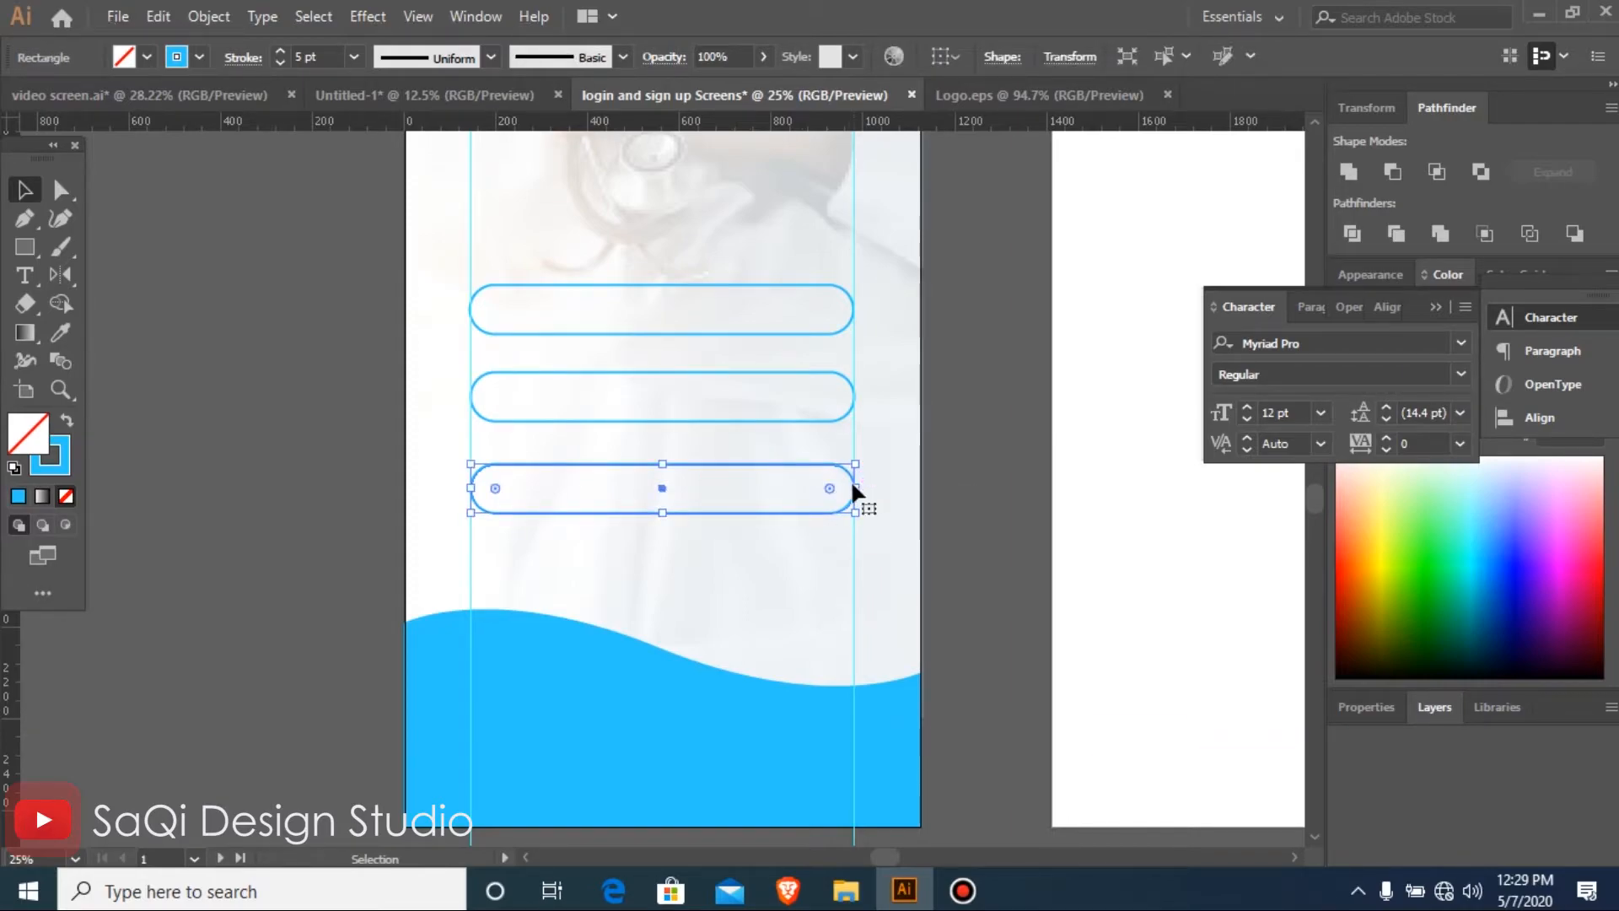
{"action": "left_click_drag", "start_coordinate": [860, 489], "coordinate": [790, 508]}
{"action": "left_click", "coordinate": [253, 482]}
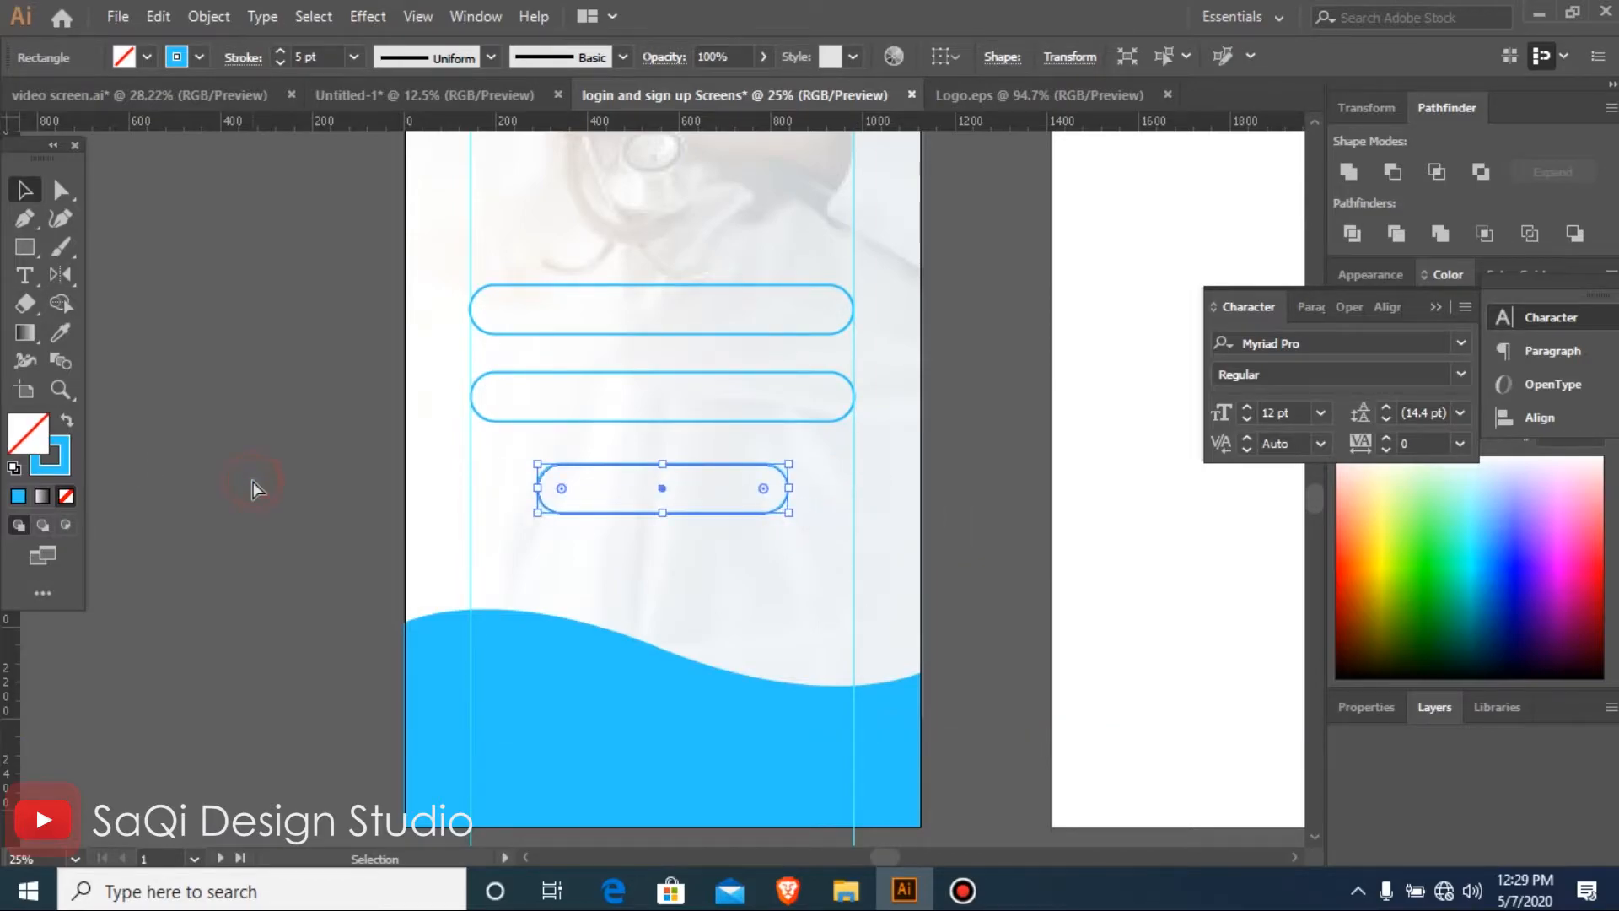
Add the text "EMAIL" inside the upper pill outline and enlarge it to 46 pt
{"action": "key", "text": "ctrl+minus"}
{"action": "key", "text": "ctrl+minus"}
{"action": "key", "text": "ctrl+minus"}
{"action": "key", "text": "ctrl+minus"}
{"action": "key", "text": "ctrl+minus"}
{"action": "key", "text": "ctrl+space"}
{"action": "left_click_drag", "start_coordinate": [470, 390], "coordinate": [809, 602]}
{"action": "left_click_drag", "start_coordinate": [153, 366], "coordinate": [851, 628]}
{"action": "key", "text": "t"}
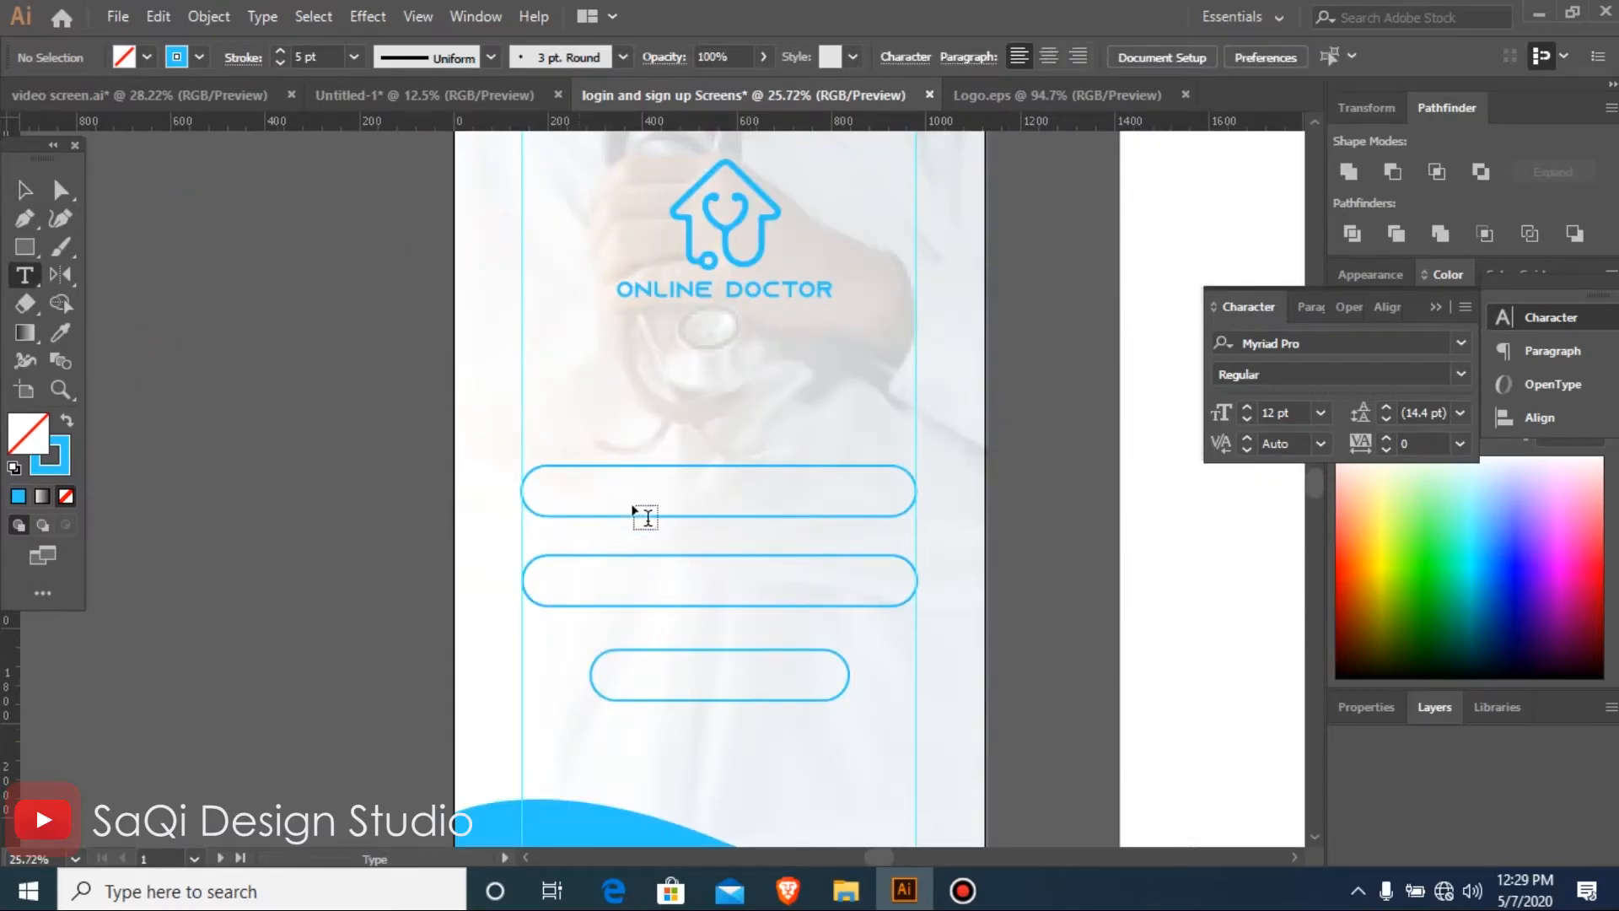
{"action": "left_click", "coordinate": [591, 506]}
{"action": "type", "text": "EMAIL"}
{"action": "key", "text": "ctrl+a"}
{"action": "key", "text": "ctrl+shift+period"}
{"action": "key", "text": "ctrl+shift+period"}
{"action": "key", "text": "ctrl+shift+period"}
{"action": "key", "text": "ctrl+shift+period"}
{"action": "key", "text": "ctrl+shift+period"}
{"action": "key", "text": "ctrl+shift+period"}
{"action": "key", "text": "ctrl+shift+period"}
{"action": "key", "text": "ctrl+shift+period"}
{"action": "key", "text": "ctrl+shift+period"}
{"action": "key", "text": "ctrl+shift+period"}
{"action": "key", "text": "ctrl+shift+period"}
{"action": "key", "text": "ctrl+shift+period"}
{"action": "key", "text": "ctrl+shift+period"}
{"action": "key", "text": "ctrl+shift+period"}
{"action": "key", "text": "ctrl+shift+period"}
{"action": "key", "text": "ctrl+shift+period"}
{"action": "key", "text": "ctrl+shift+period"}
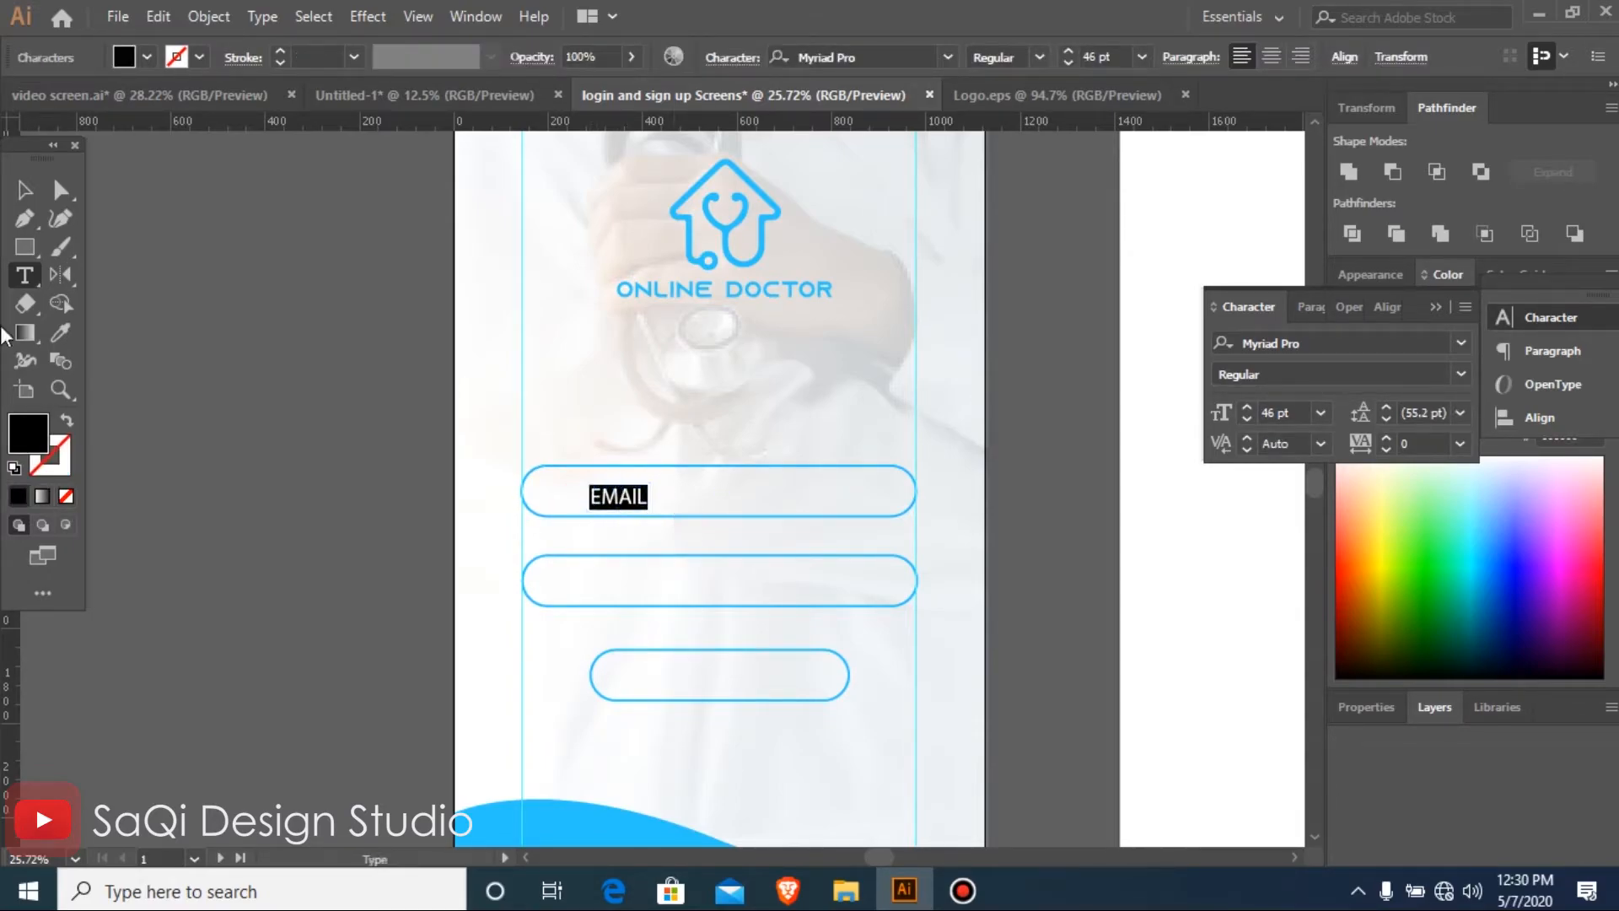
Duplicate the EMAIL label into the second pill outline
{"action": "left_click", "coordinate": [24, 196]}
{"action": "left_click_drag", "start_coordinate": [354, 393], "coordinate": [956, 610]}
{"action": "left_click_drag", "start_coordinate": [577, 474], "coordinate": [488, 664]}
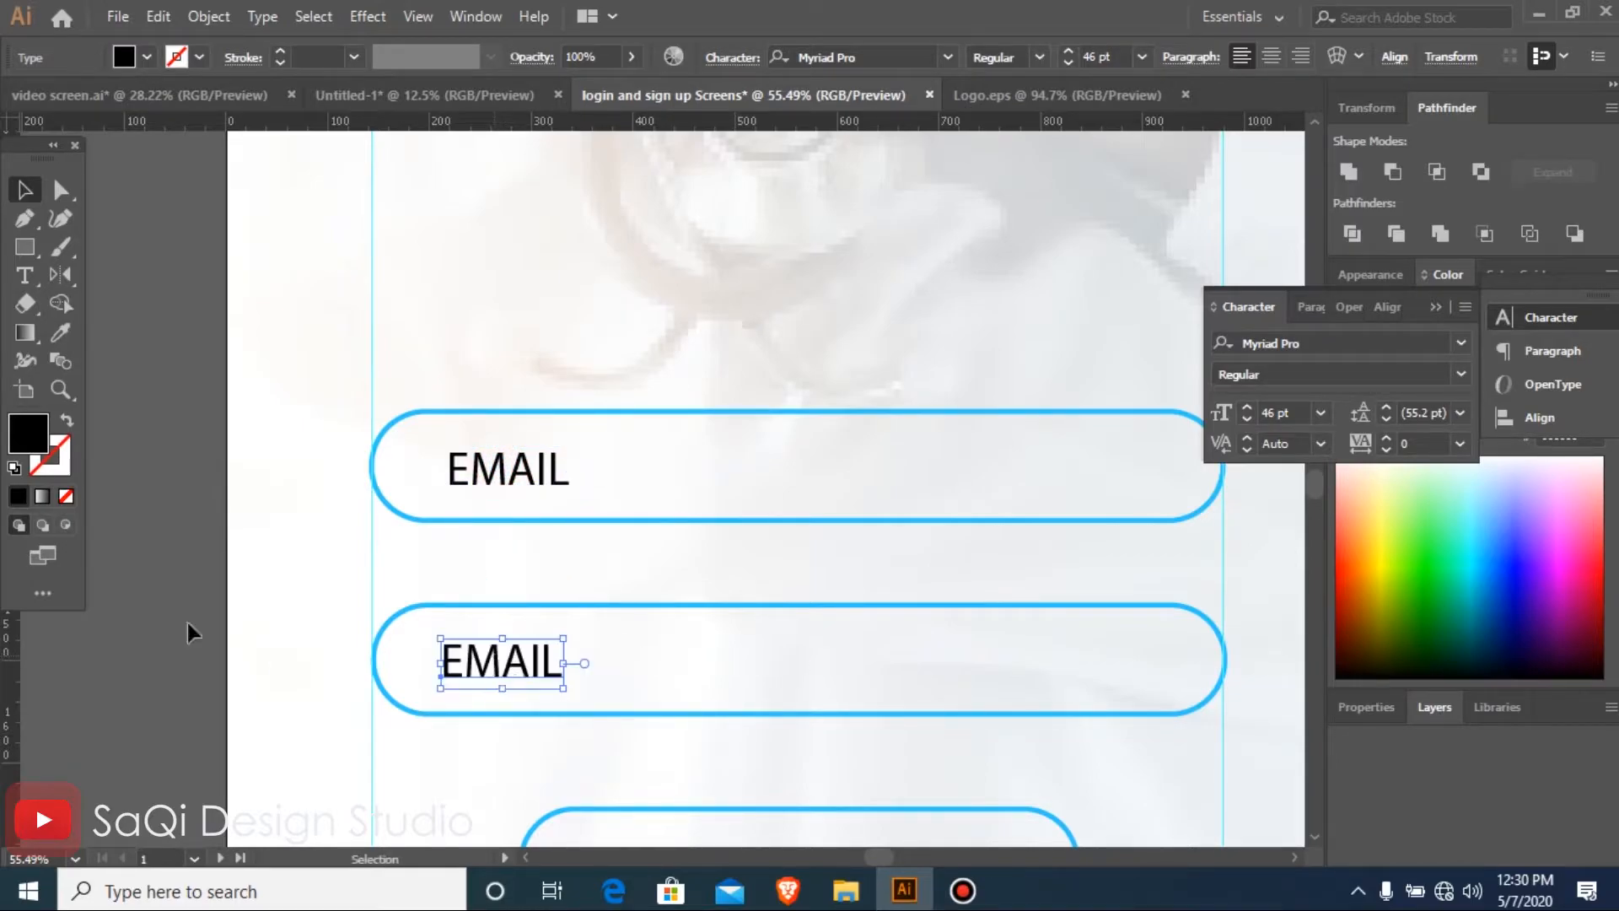
Align the left edges of both EMAIL labels and set their font to Tw Cen MT
{"action": "left_click", "coordinate": [511, 483]}
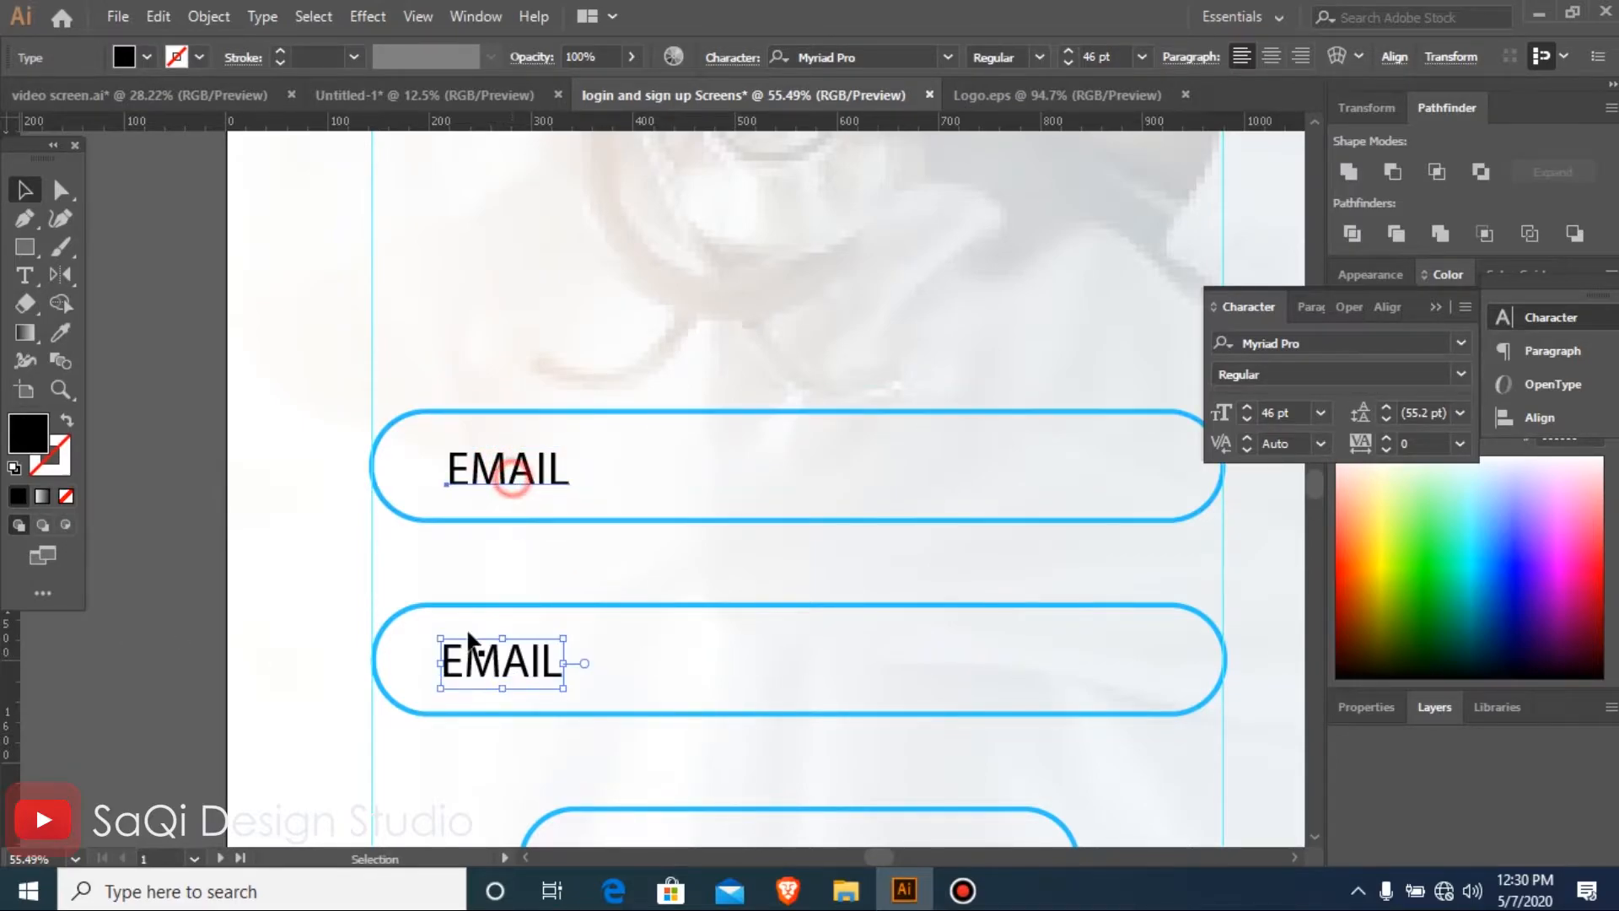
{"action": "left_click", "coordinate": [508, 639], "text": "shift"}
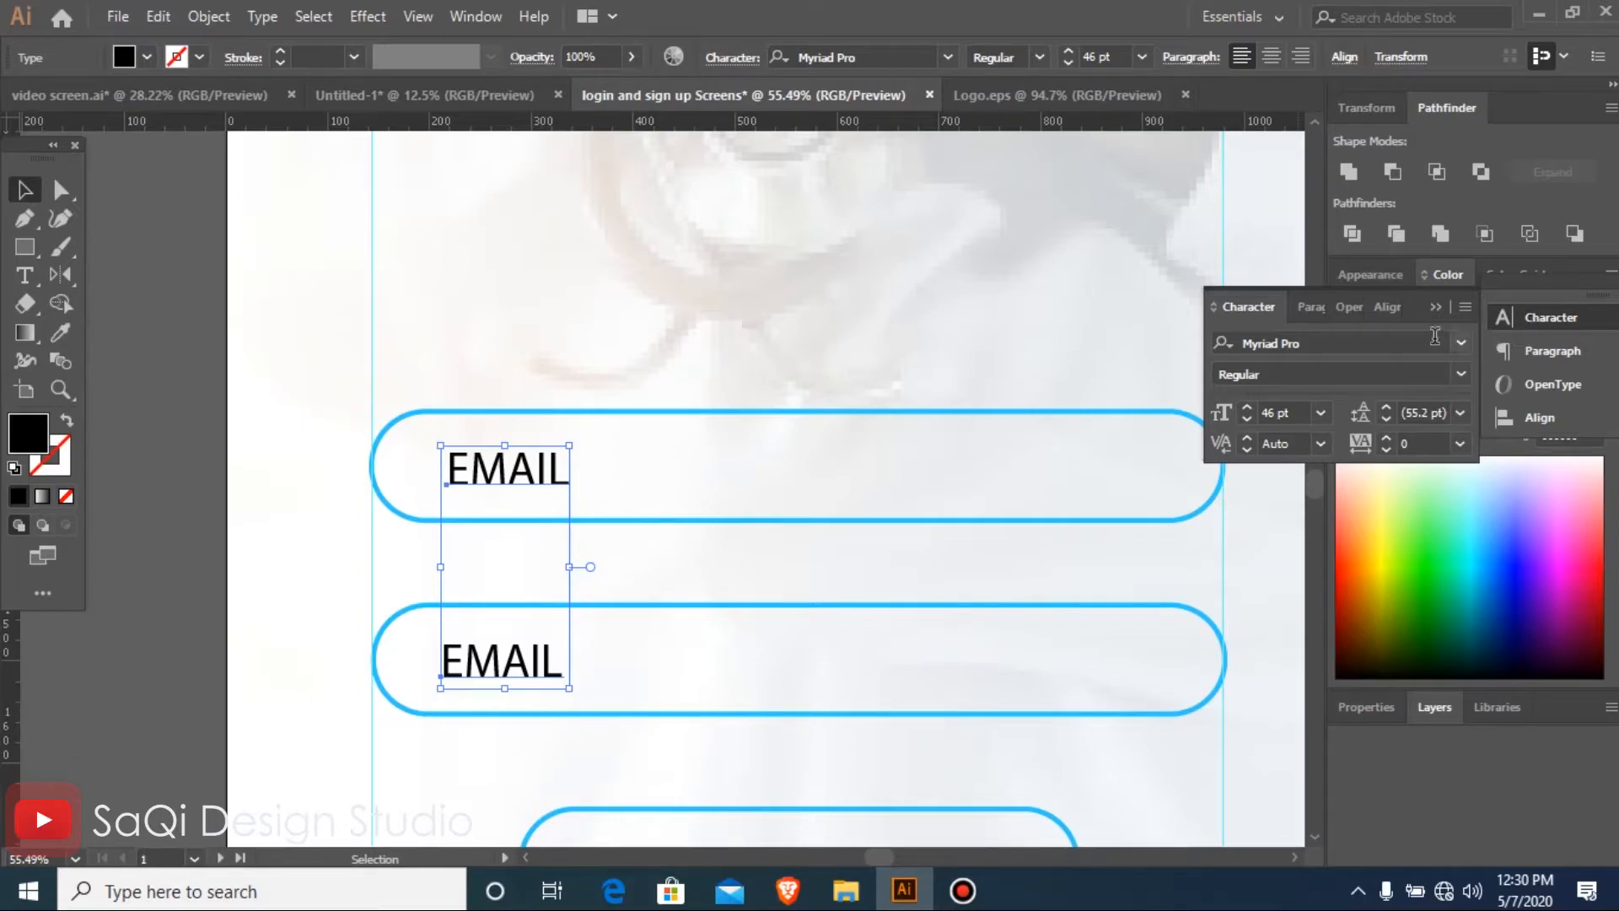
{"action": "left_click", "coordinate": [1387, 308]}
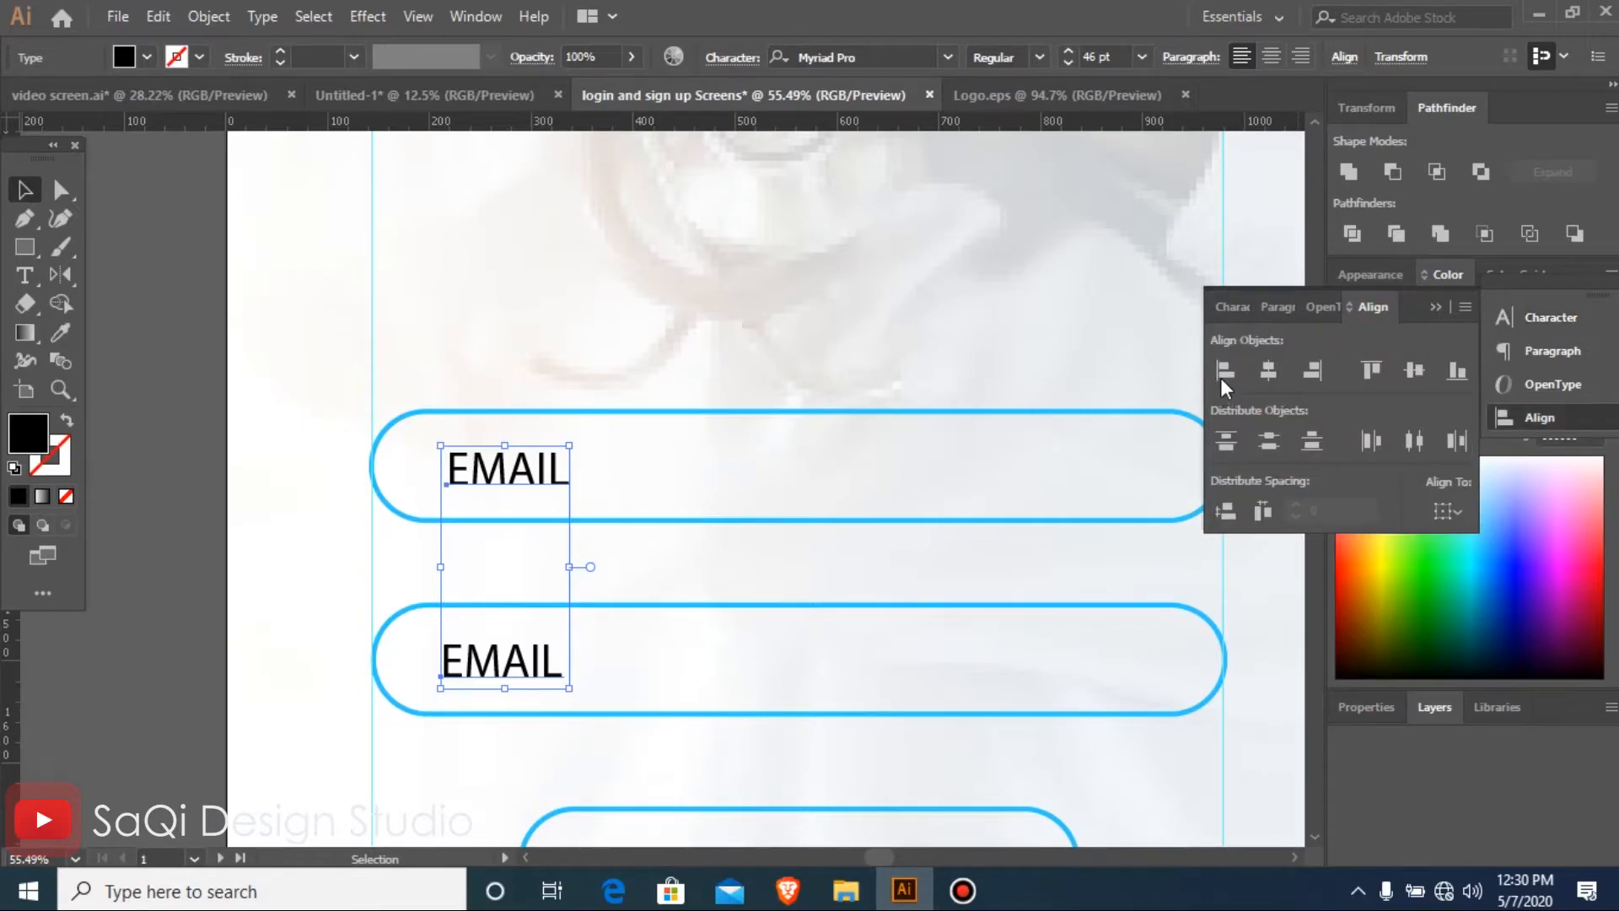
{"action": "left_click", "coordinate": [1222, 371]}
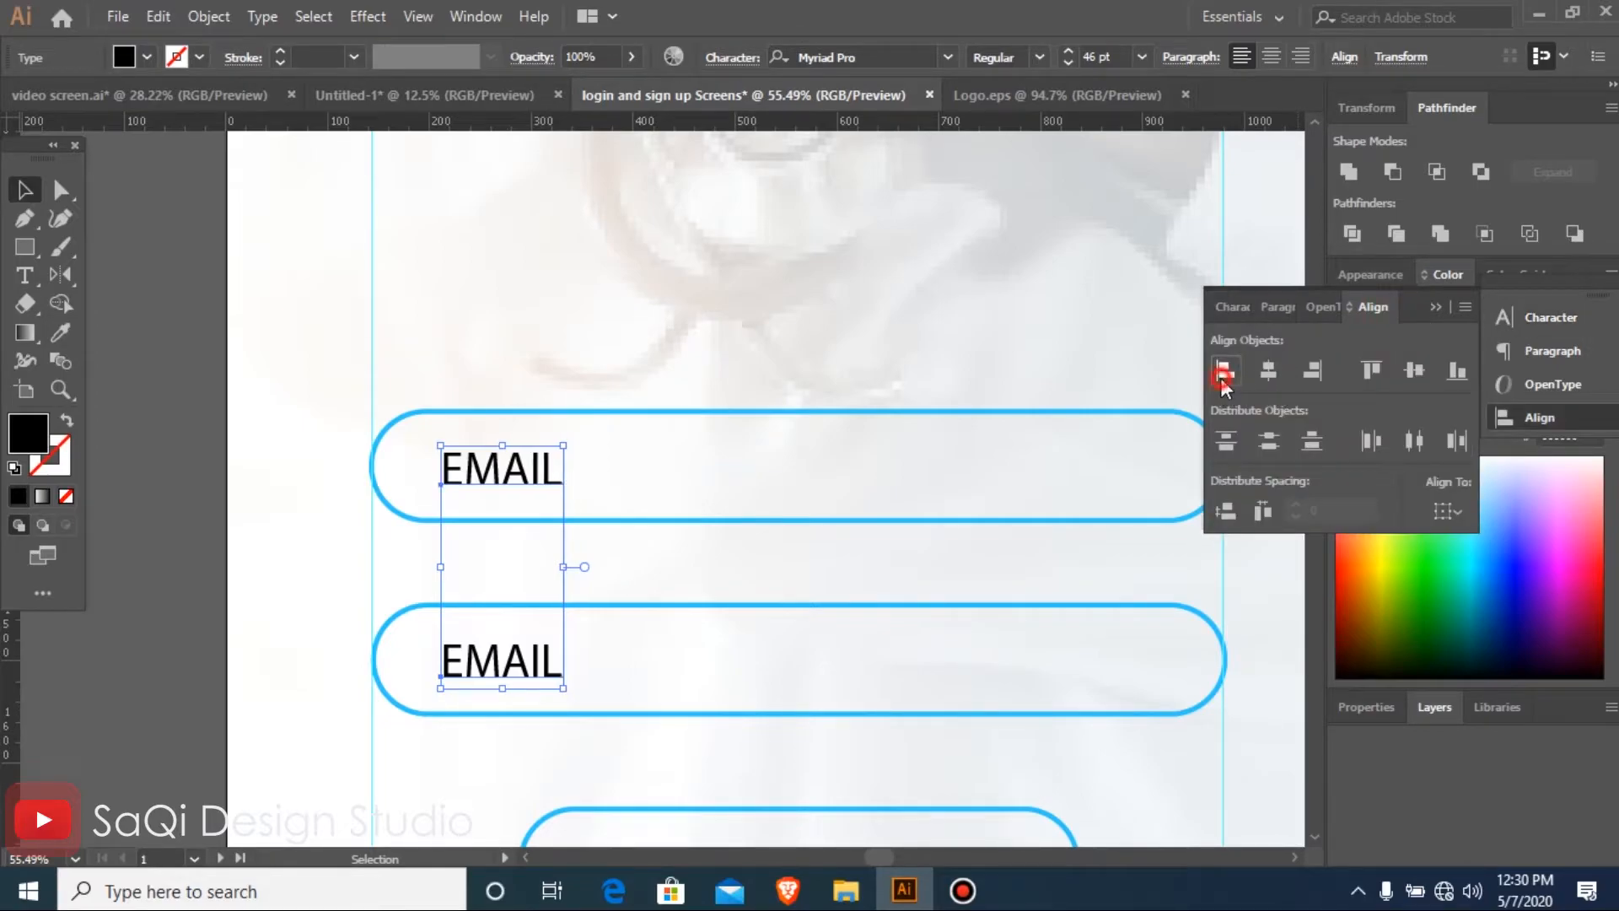
{"action": "left_click", "coordinate": [946, 58]}
{"action": "left_click", "coordinate": [869, 101]}
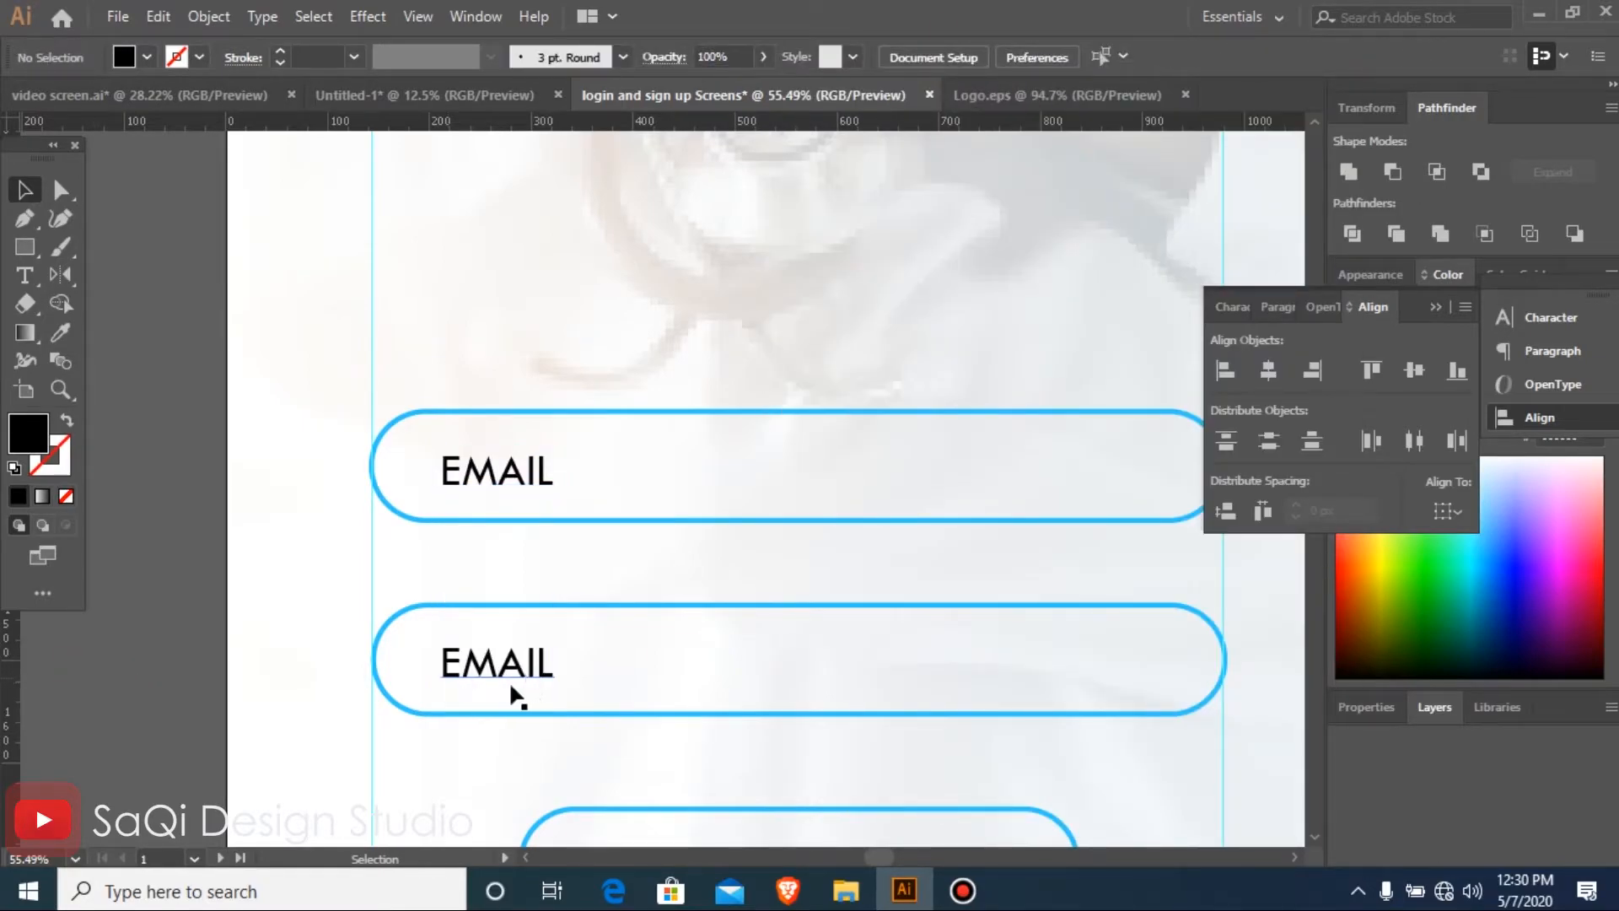
Replace the text of the second pill's label with "Pasword"
{"action": "key", "text": "t"}
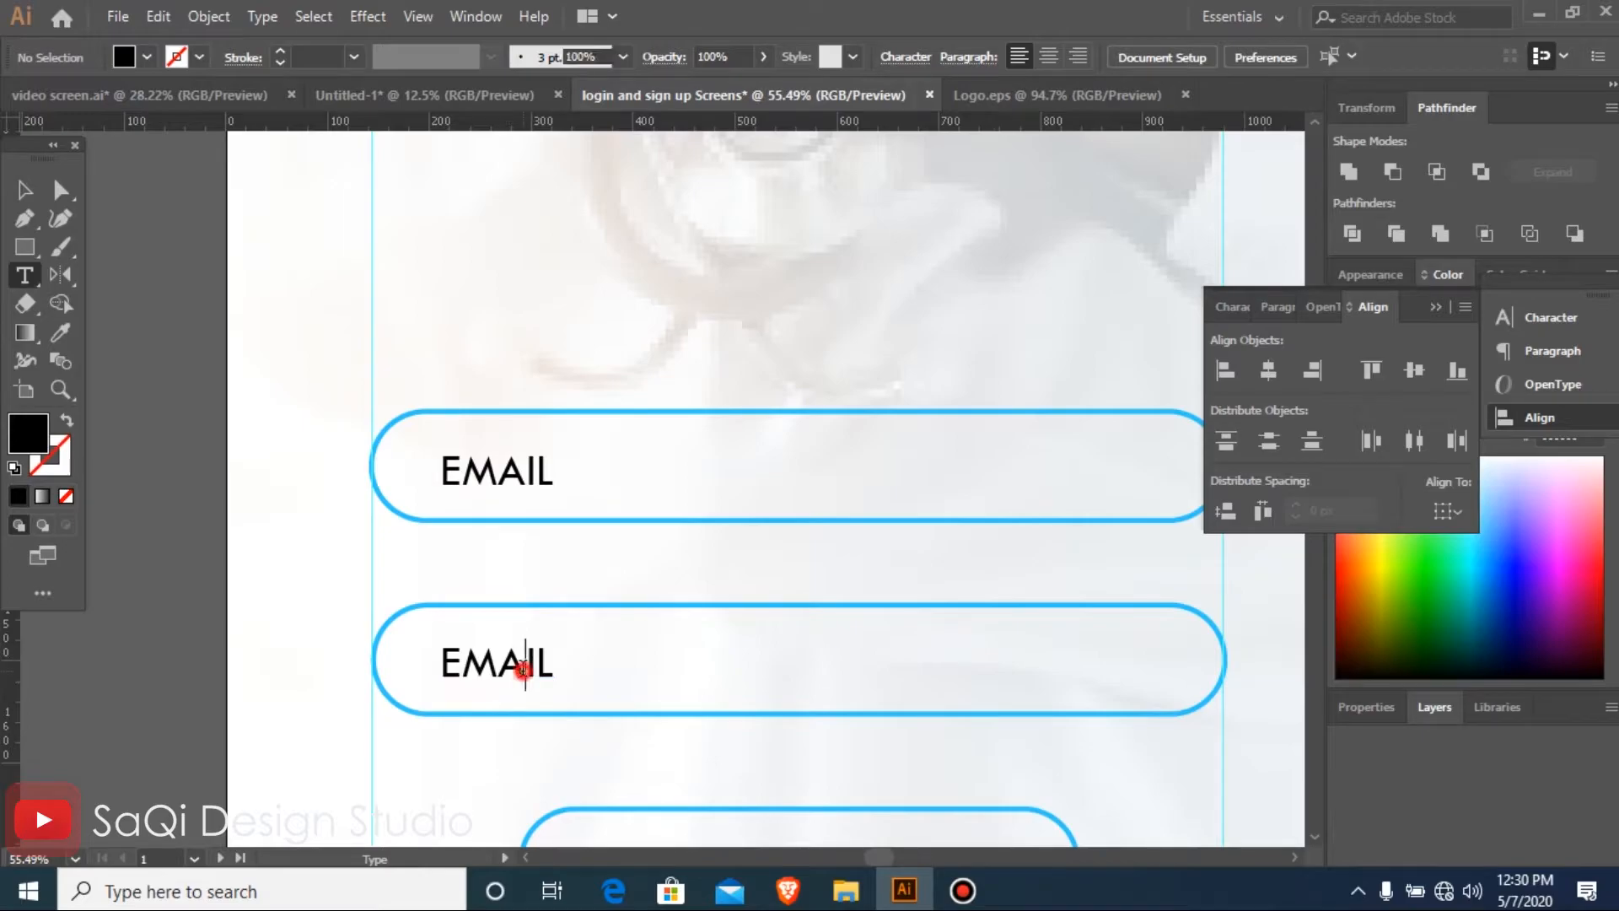
{"action": "double_click", "coordinate": [524, 661]}
{"action": "type", "text": "Pasword"}
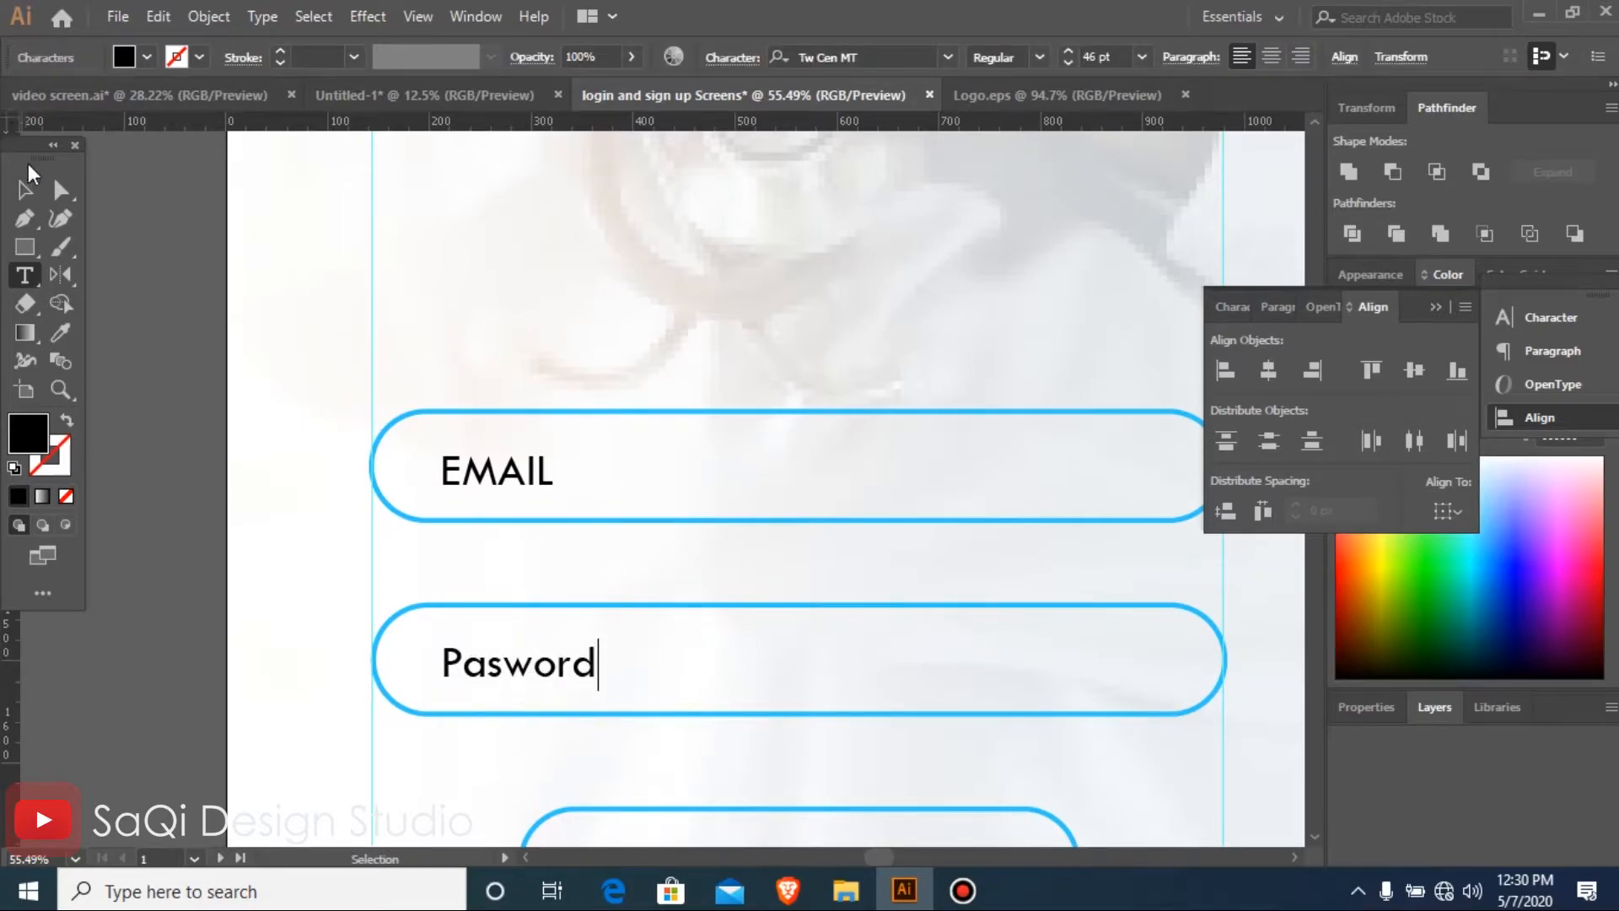
{"action": "left_click", "coordinate": [25, 190]}
Change the upper pill's label from capitals to "Email"
{"action": "key", "text": "t"}
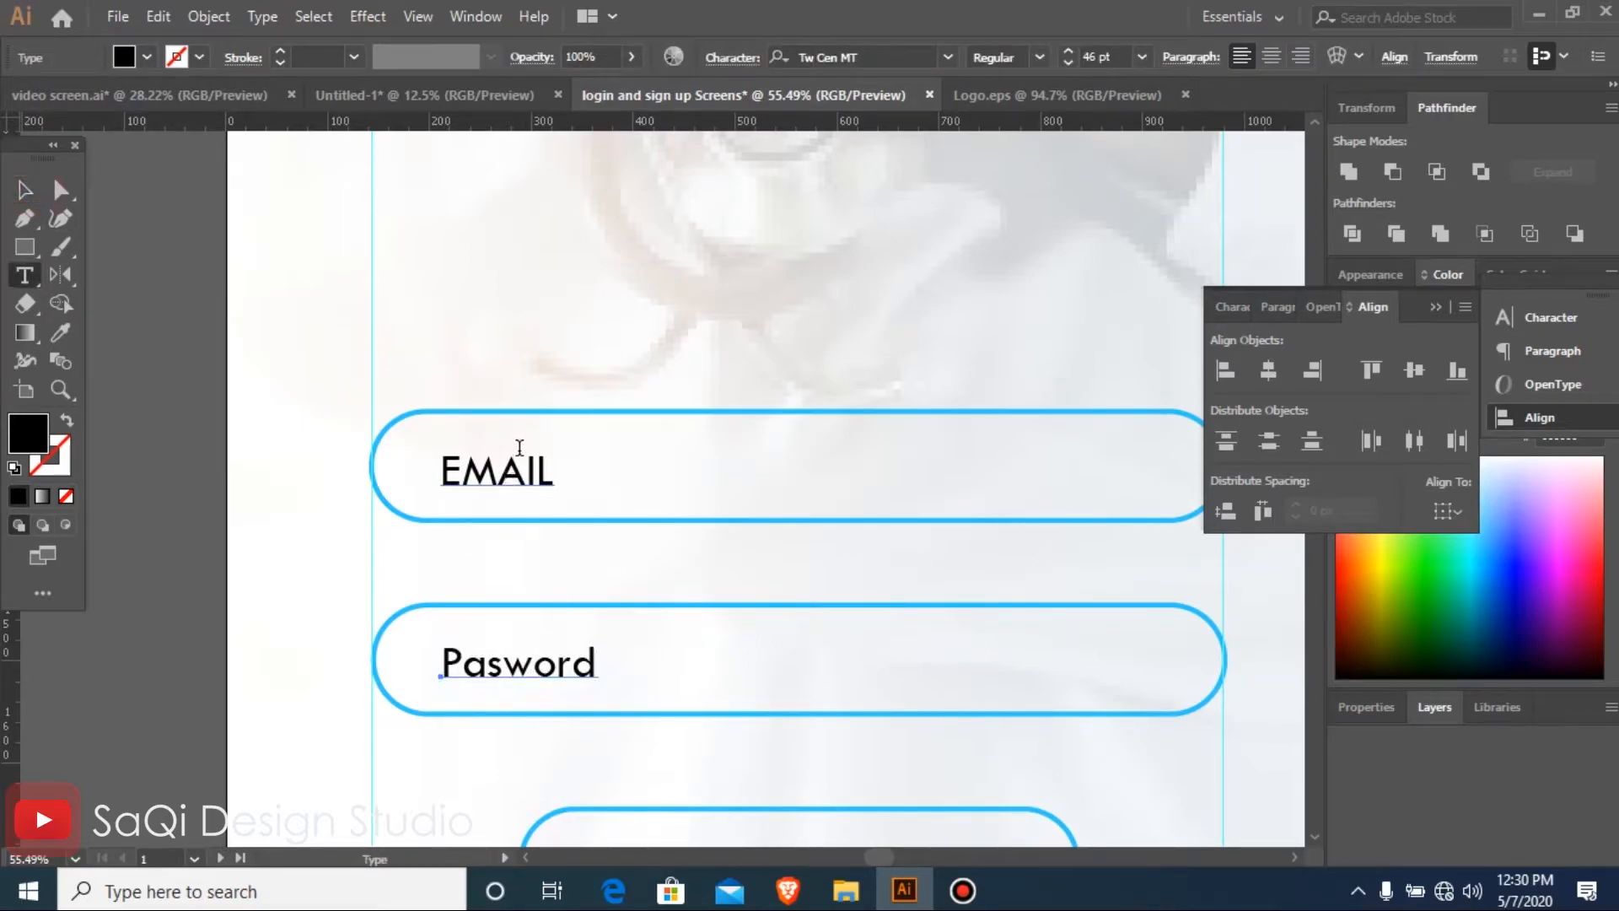
{"action": "left_click", "coordinate": [527, 462]}
{"action": "left_click_drag", "start_coordinate": [468, 472], "coordinate": [625, 463]}
{"action": "type", "text": "mail"}
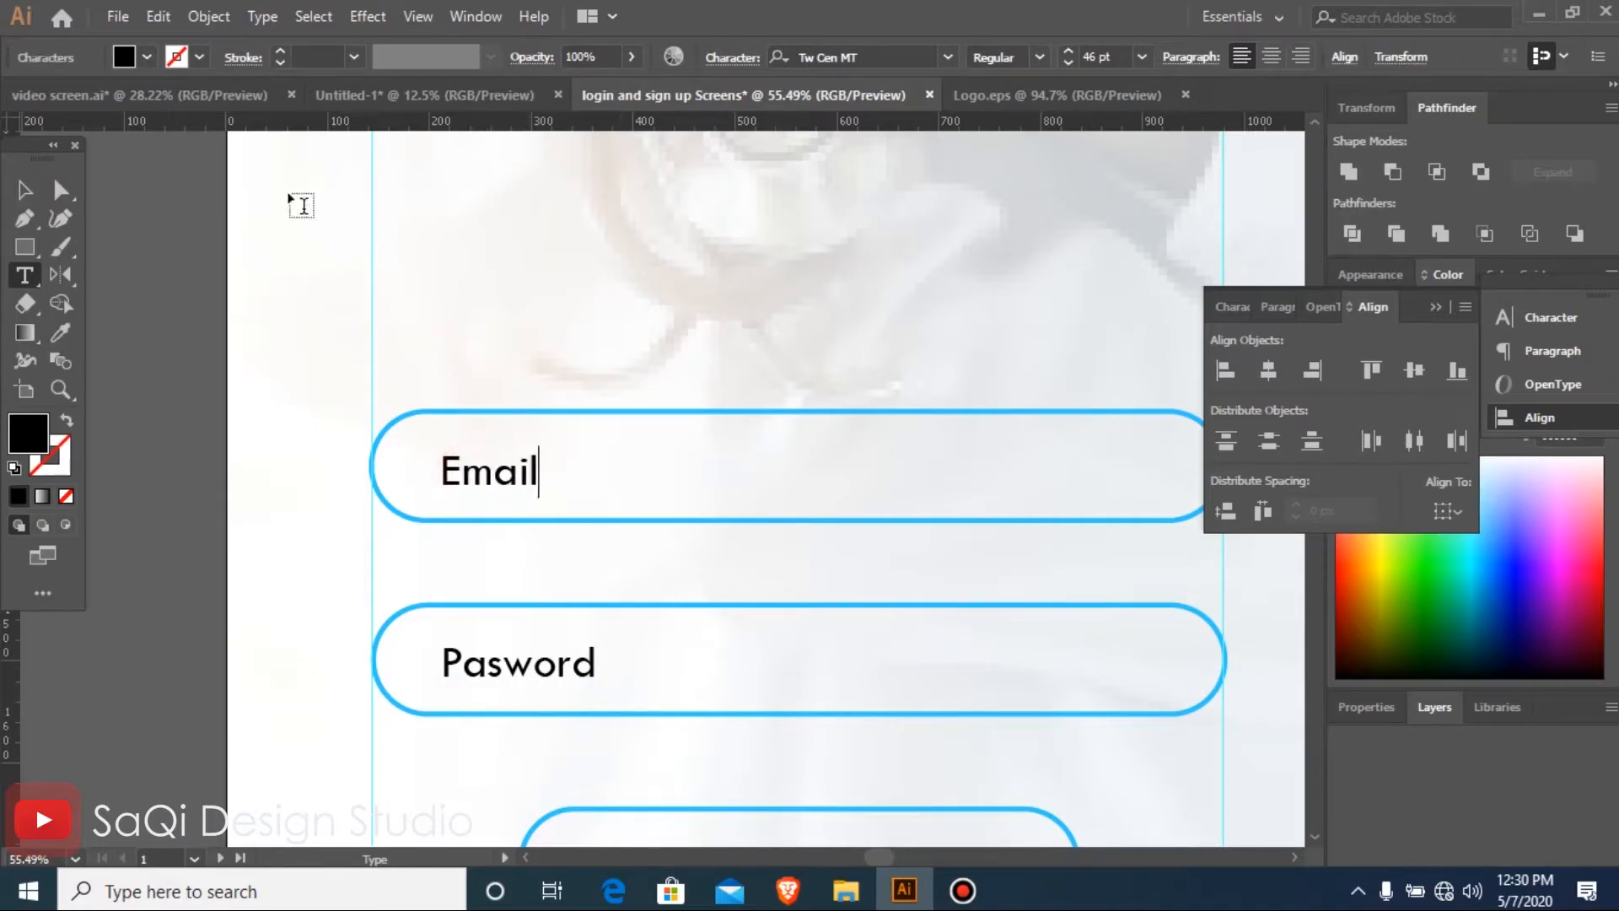
{"action": "left_click", "coordinate": [26, 192]}
Give the Email and Pasword labels the pill outline's blue as fill, with no stroke
{"action": "key", "text": "i"}
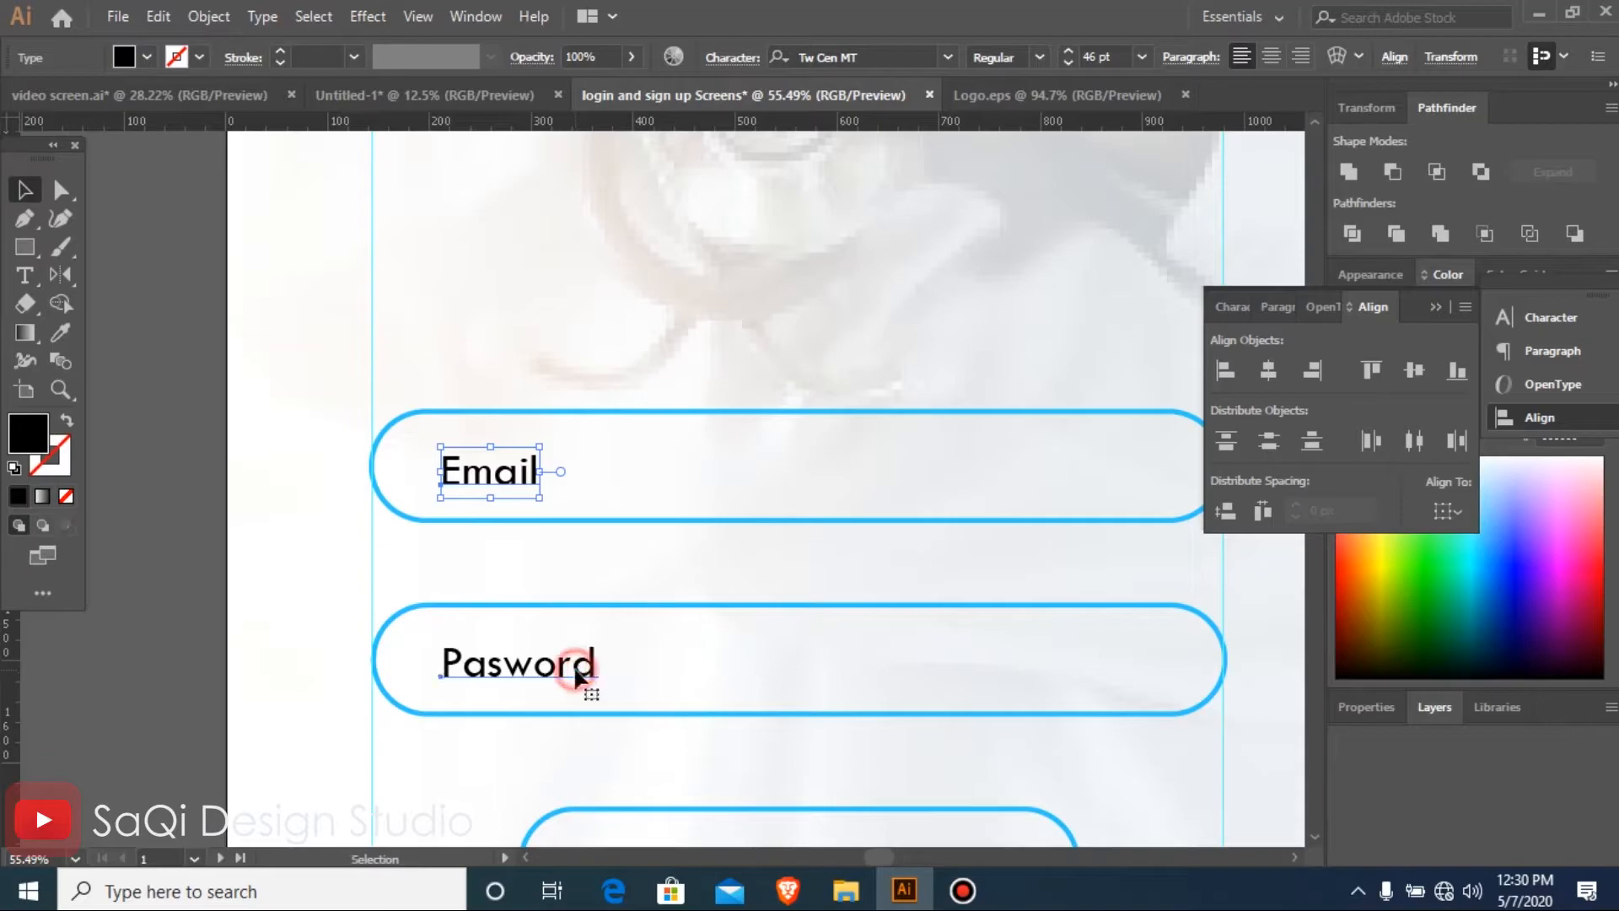
{"action": "left_click", "coordinate": [753, 516]}
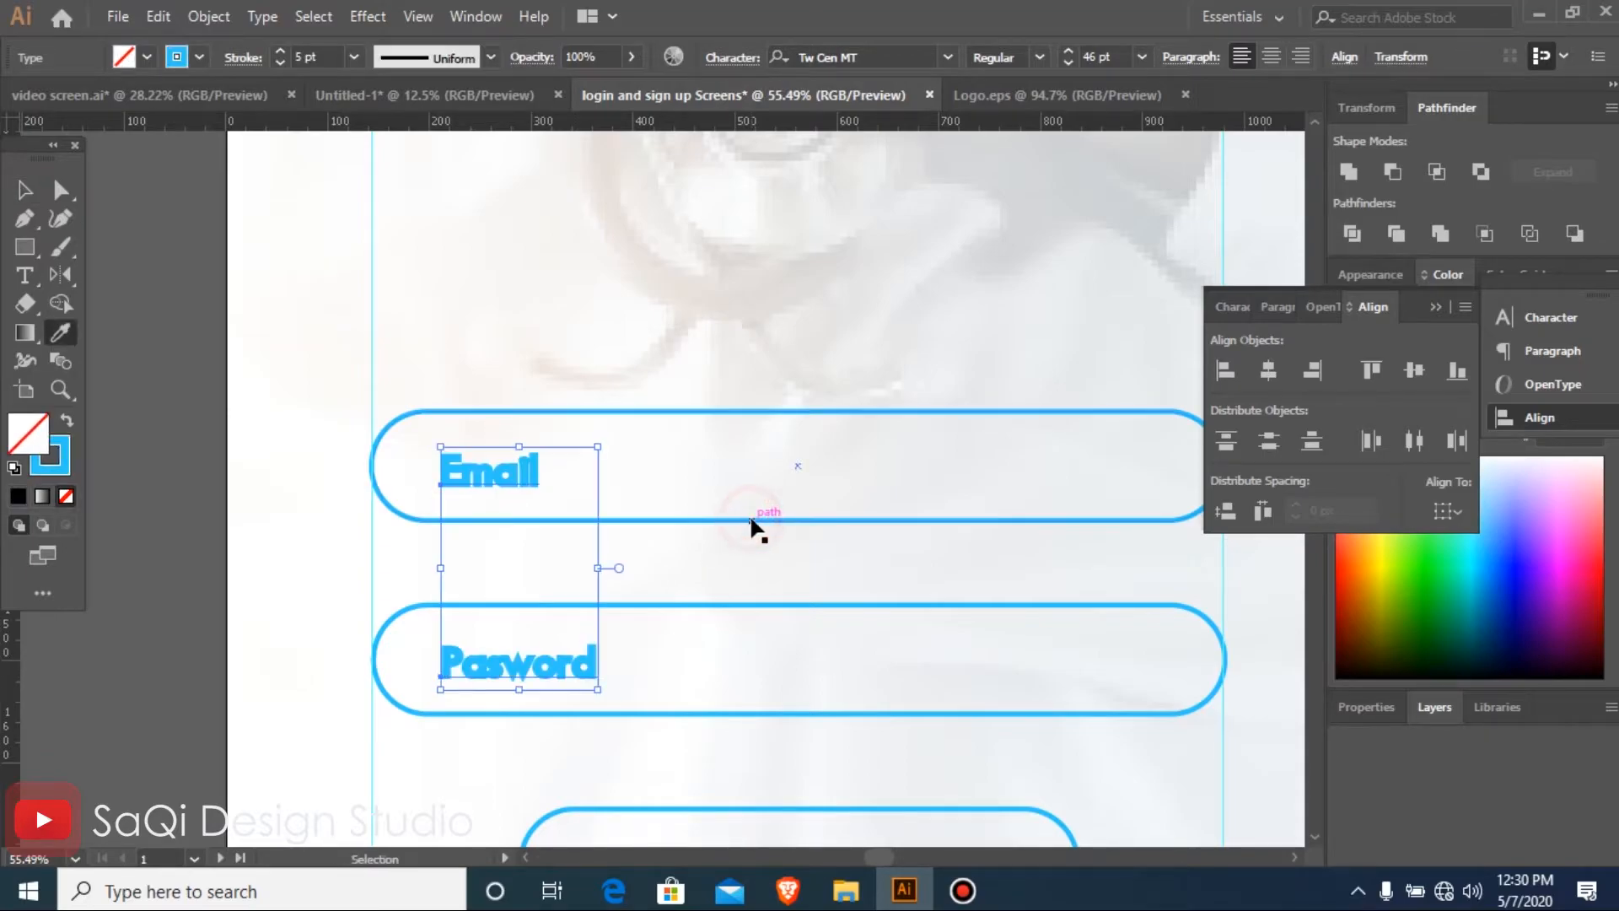
{"action": "key", "text": "ctrl+minus"}
{"action": "key", "text": "ctrl+minus"}
{"action": "key", "text": "ctrl+minus"}
{"action": "key", "text": "ctrl+shift+a"}
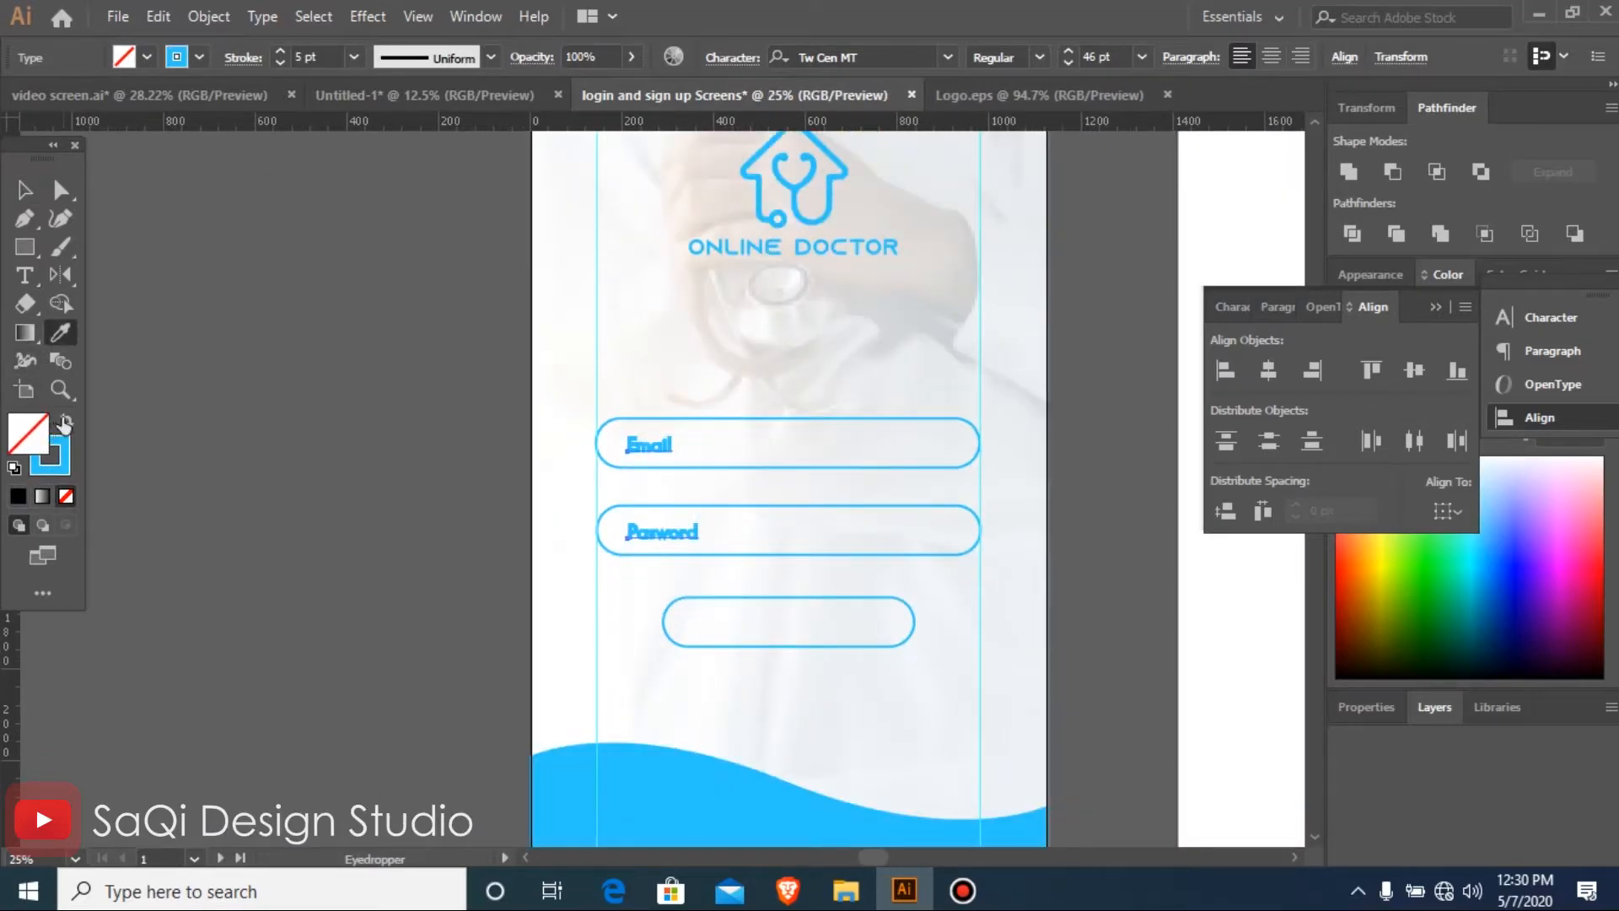
{"action": "left_click", "coordinate": [66, 419]}
Place a copy of the Pasword label inside the lowest, narrower pill outline
{"action": "key", "text": "v"}
{"action": "mouse_move", "coordinate": [349, 445]}
{"action": "left_mouse_down"}
{"action": "mouse_move", "coordinate": [1387, 784]}
{"action": "mouse_move", "coordinate": [1496, 772]}
{"action": "left_mouse_up"}
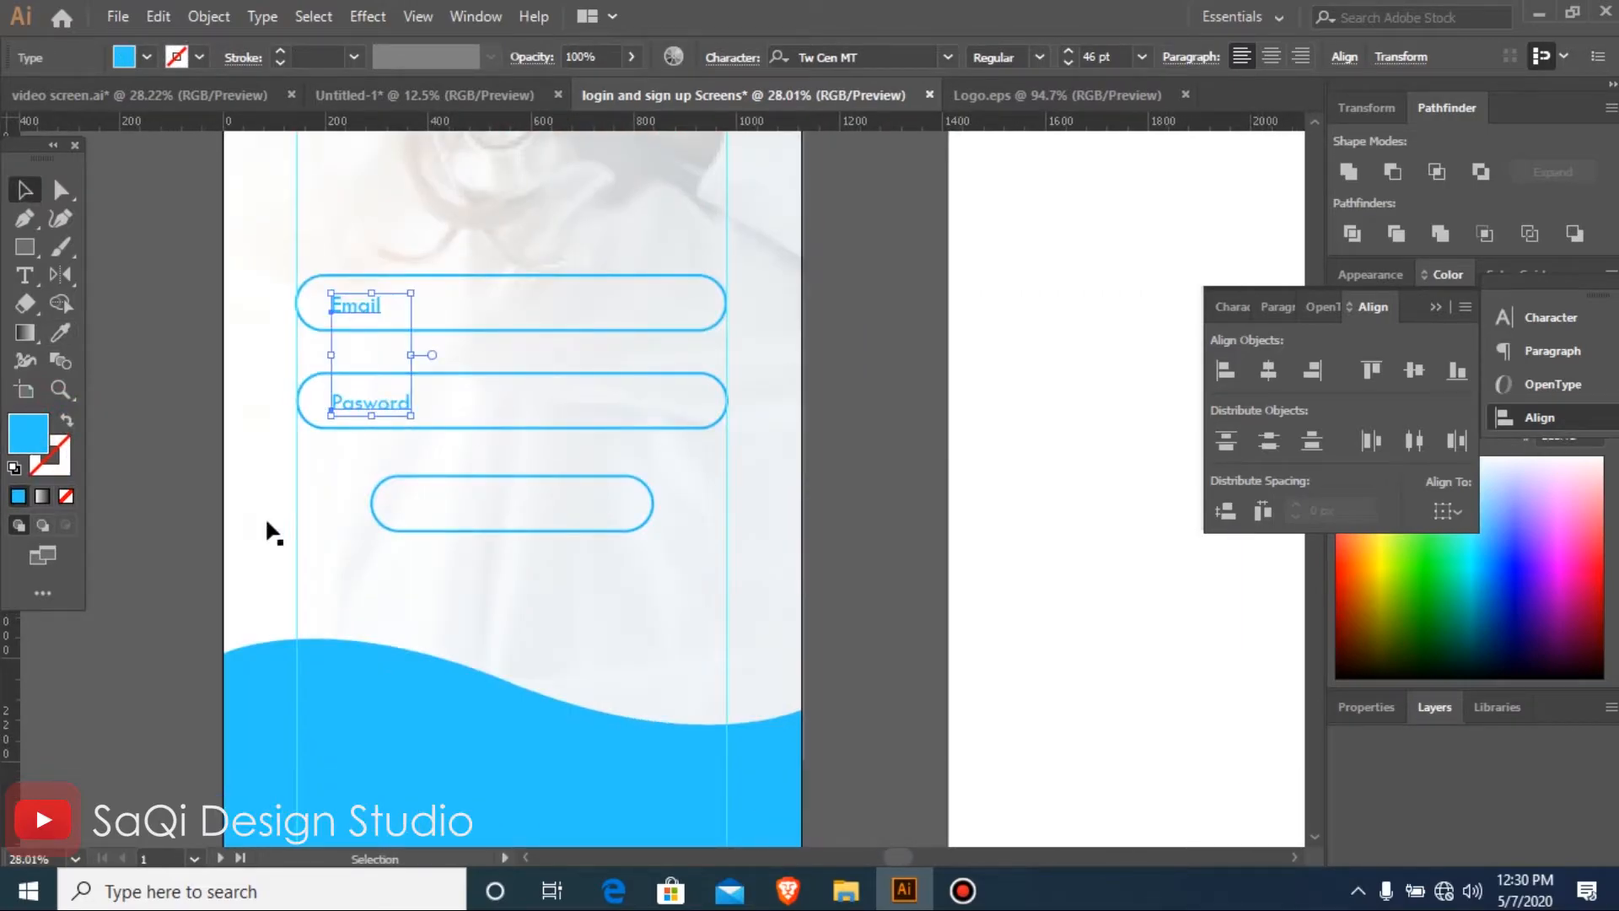
{"action": "left_click", "coordinate": [336, 477]}
{"action": "left_click_drag", "start_coordinate": [384, 406], "coordinate": [517, 513]}
{"action": "left_click", "coordinate": [489, 468]}
{"action": "left_click_drag", "start_coordinate": [394, 410], "coordinate": [802, 616]}
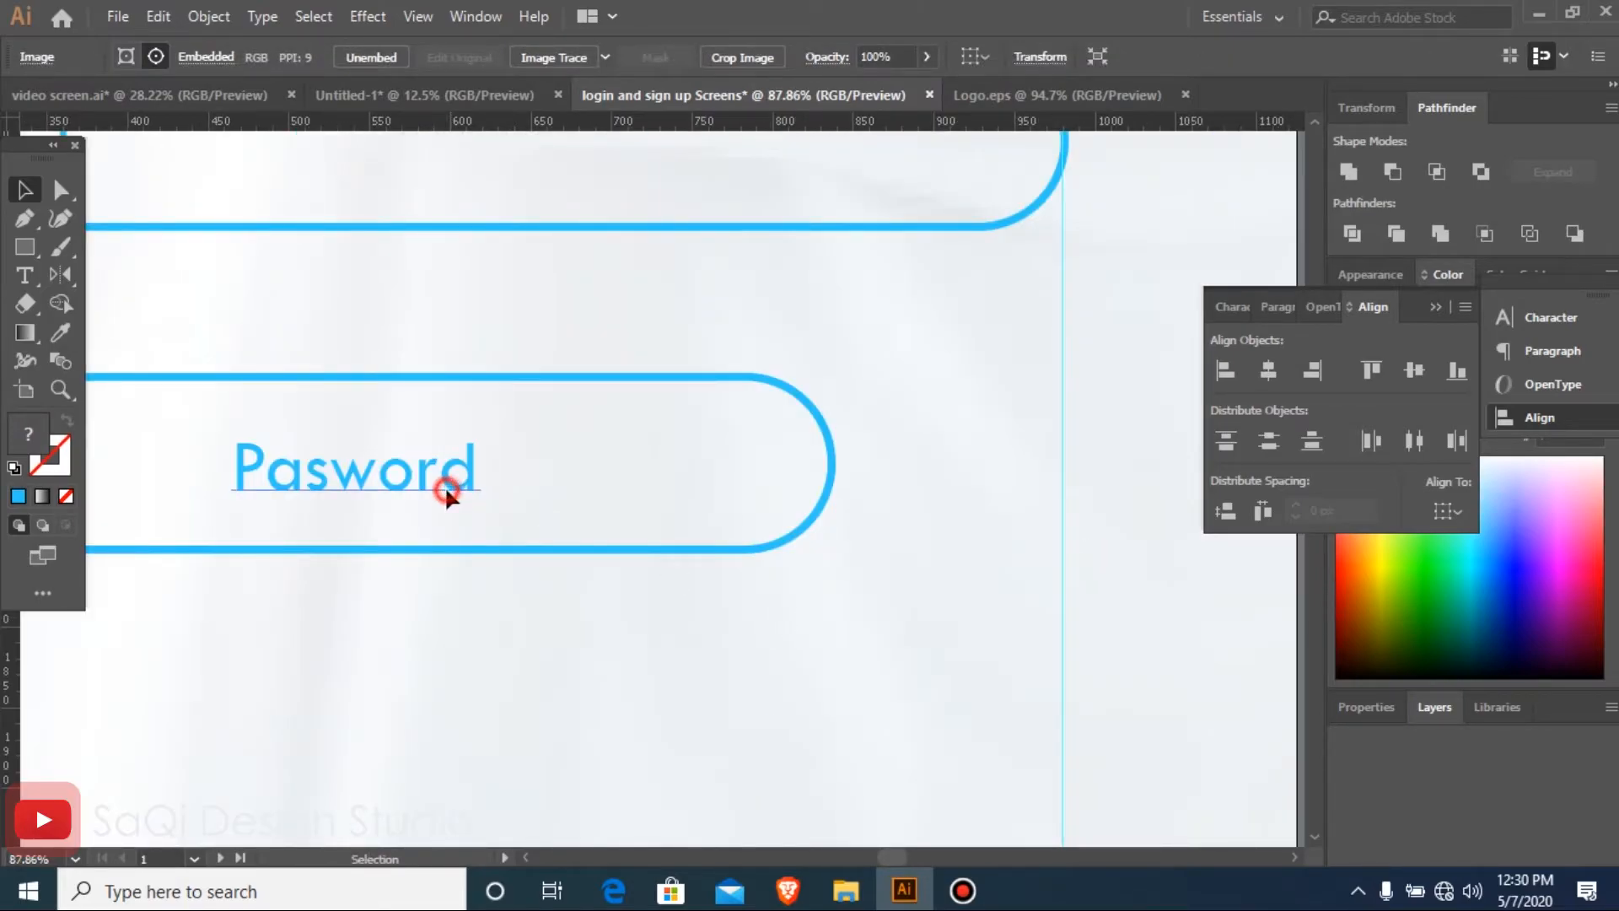
Replace the text of the lowest pill's label with "Login"
{"action": "key", "text": "t"}
{"action": "left_click", "coordinate": [340, 472]}
{"action": "double_click", "coordinate": [341, 472]}
{"action": "type", "text": "Logi"}
{"action": "left_click", "coordinate": [25, 190]}
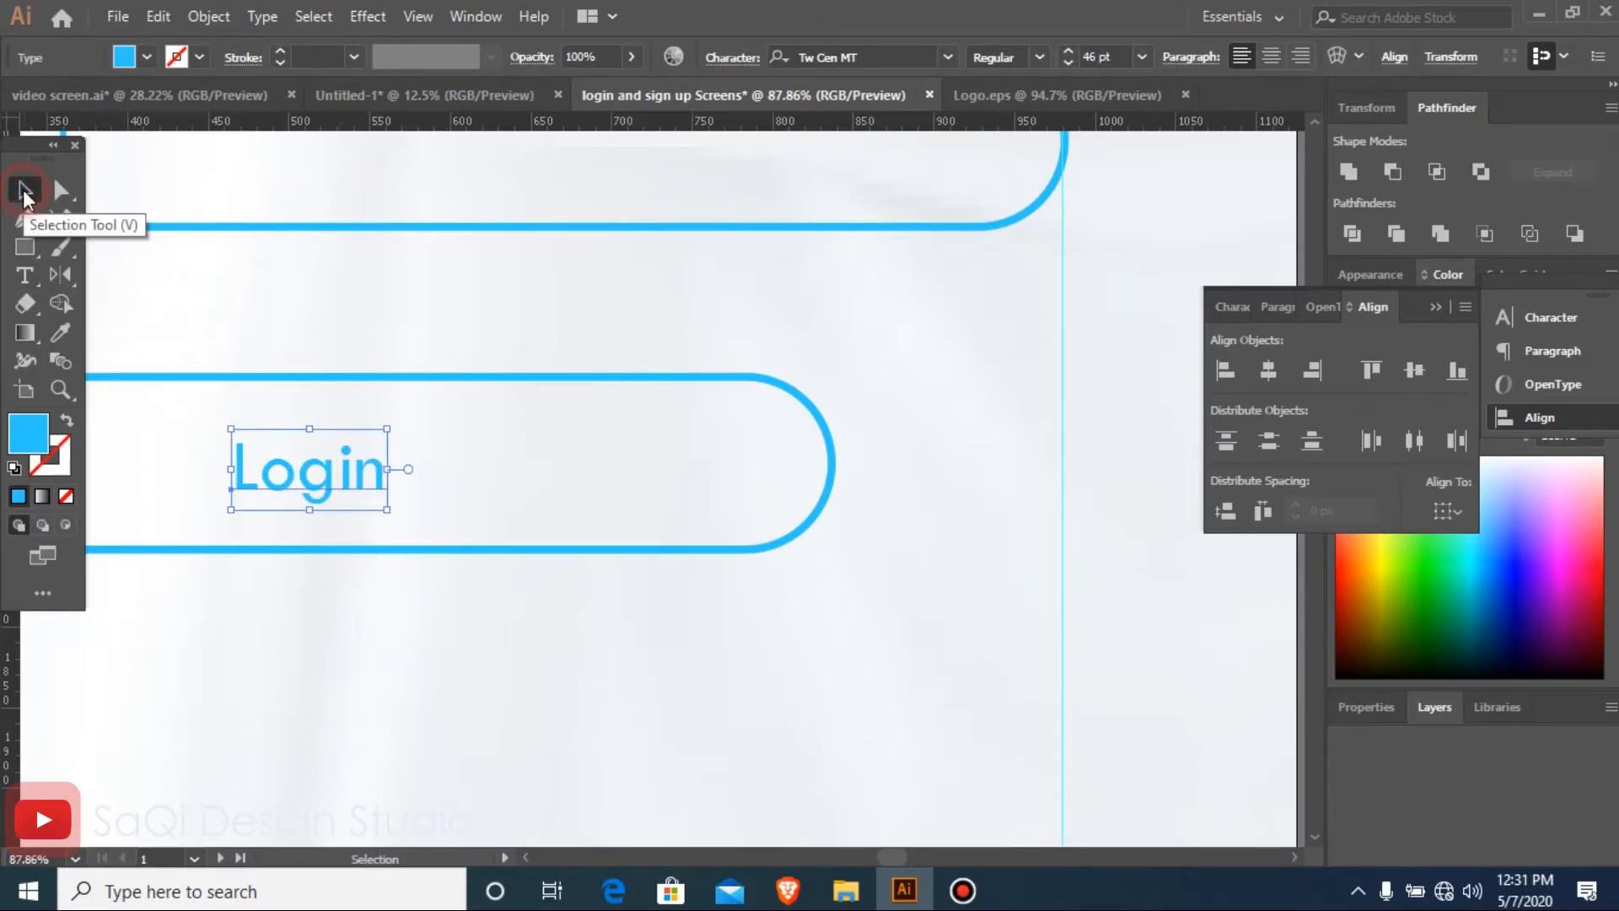
Try to centre the Login label and its pill outline on each other without a key object
{"action": "key", "text": "ctrl+minus"}
{"action": "key", "text": "ctrl+minus"}
{"action": "key", "text": "ctrl+minus"}
{"action": "key", "text": "ctrl+minus"}
{"action": "key", "text": "ctrl+minus"}
{"action": "key", "text": "ctrl+minus"}
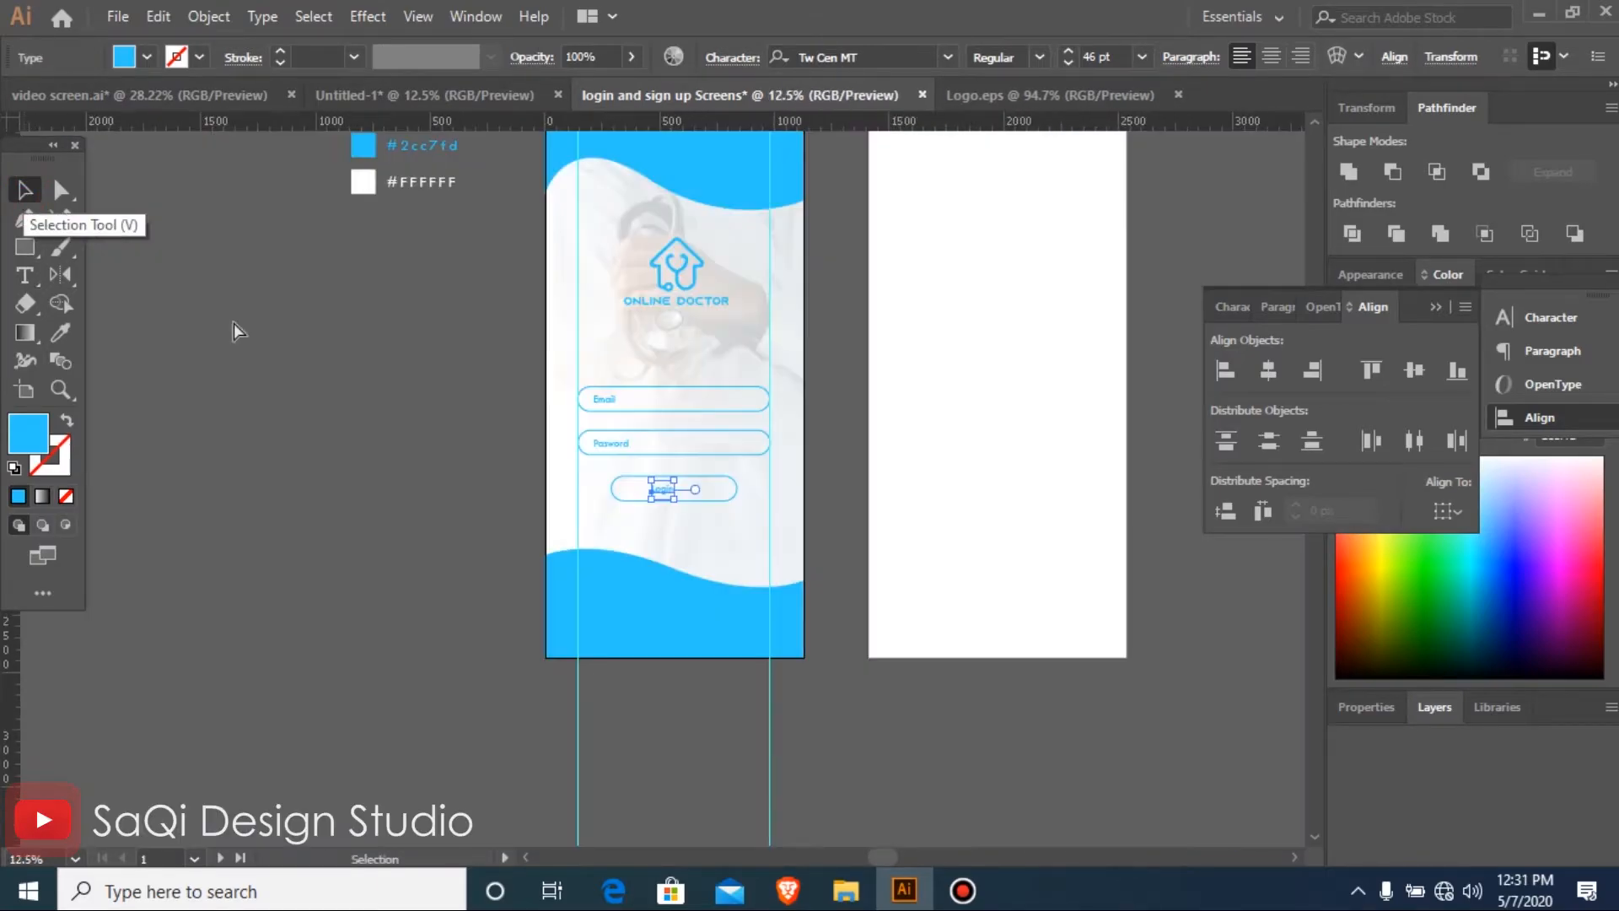
{"action": "key", "text": "ctrl+space"}
{"action": "left_click_drag", "start_coordinate": [361, 257], "coordinate": [987, 596]}
{"action": "left_click_drag", "start_coordinate": [1098, 858], "coordinate": [1080, 761]}
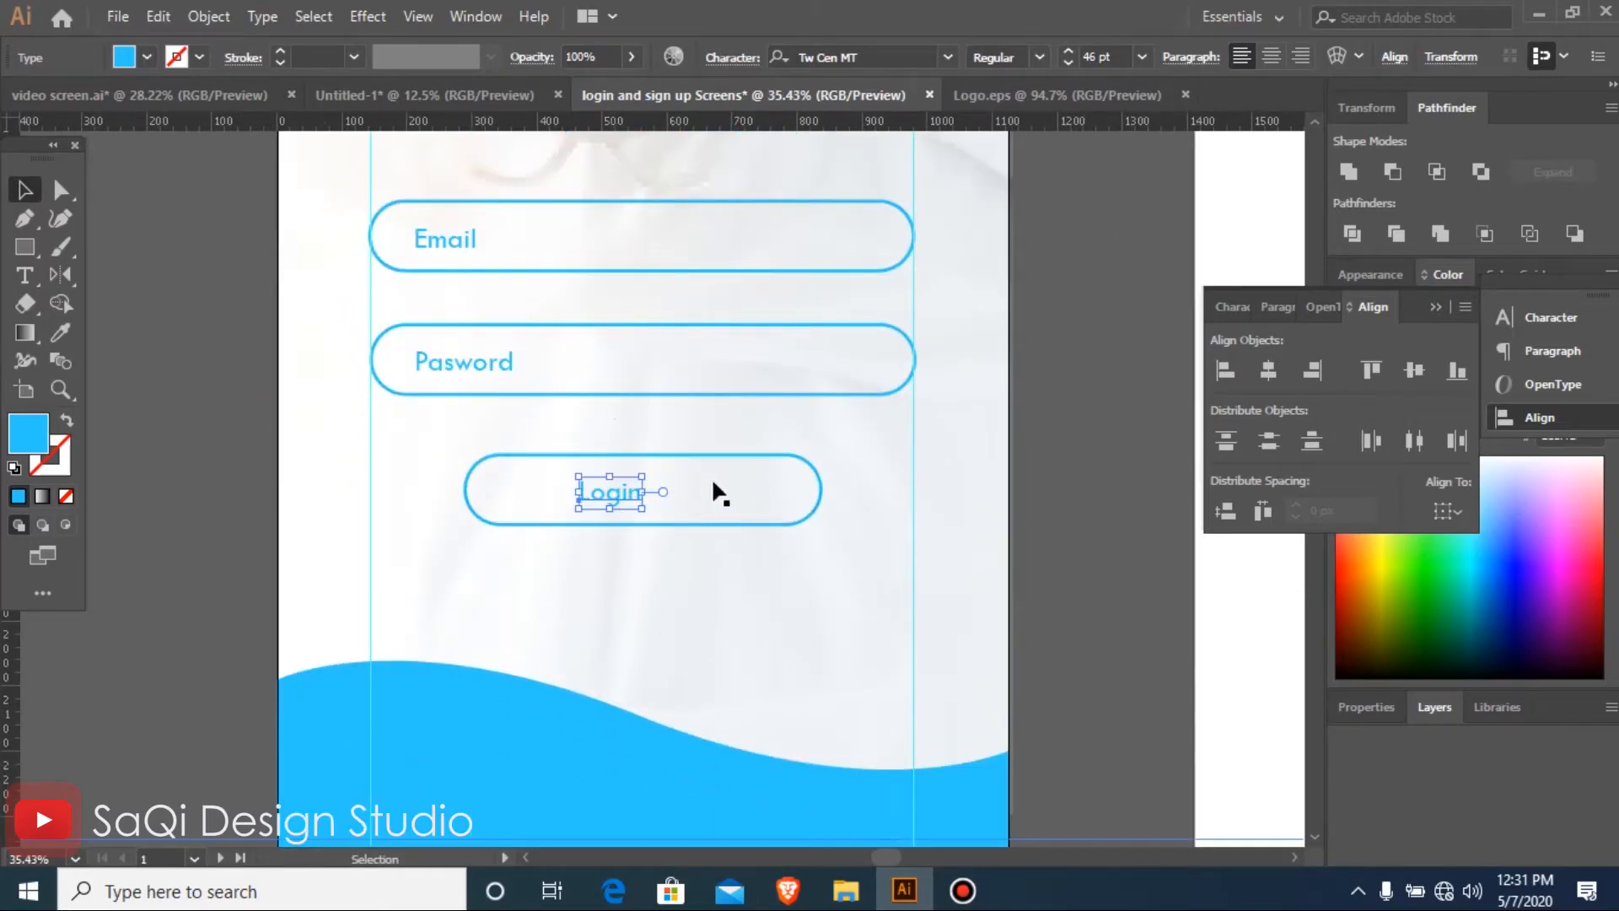
{"action": "left_click", "coordinate": [815, 475], "text": "shift"}
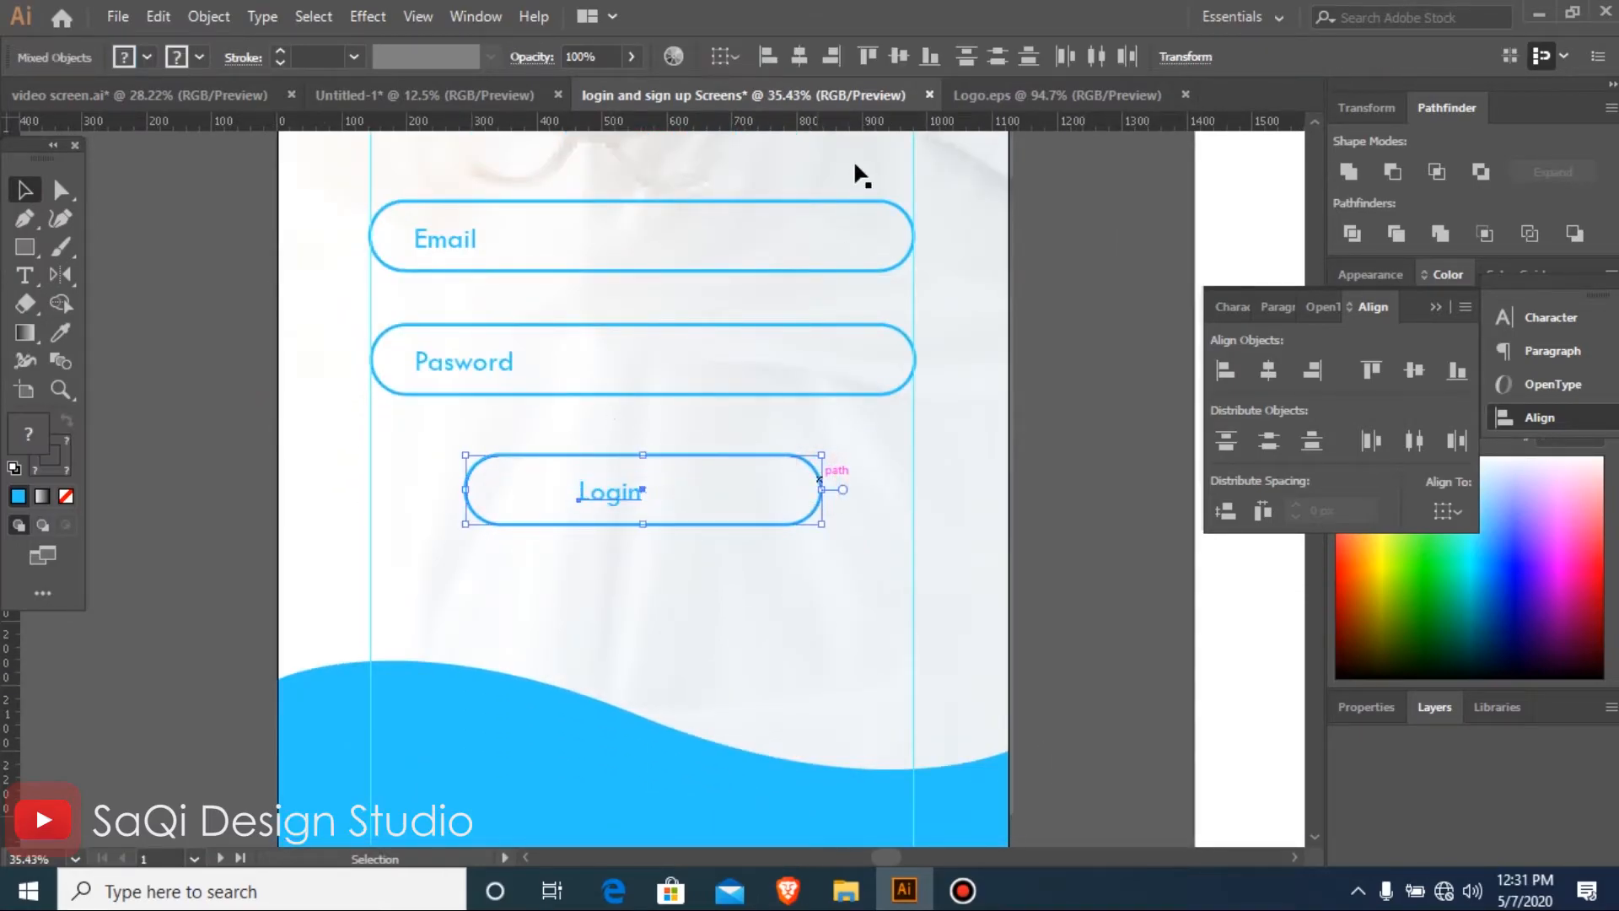
{"action": "left_click", "coordinate": [807, 64]}
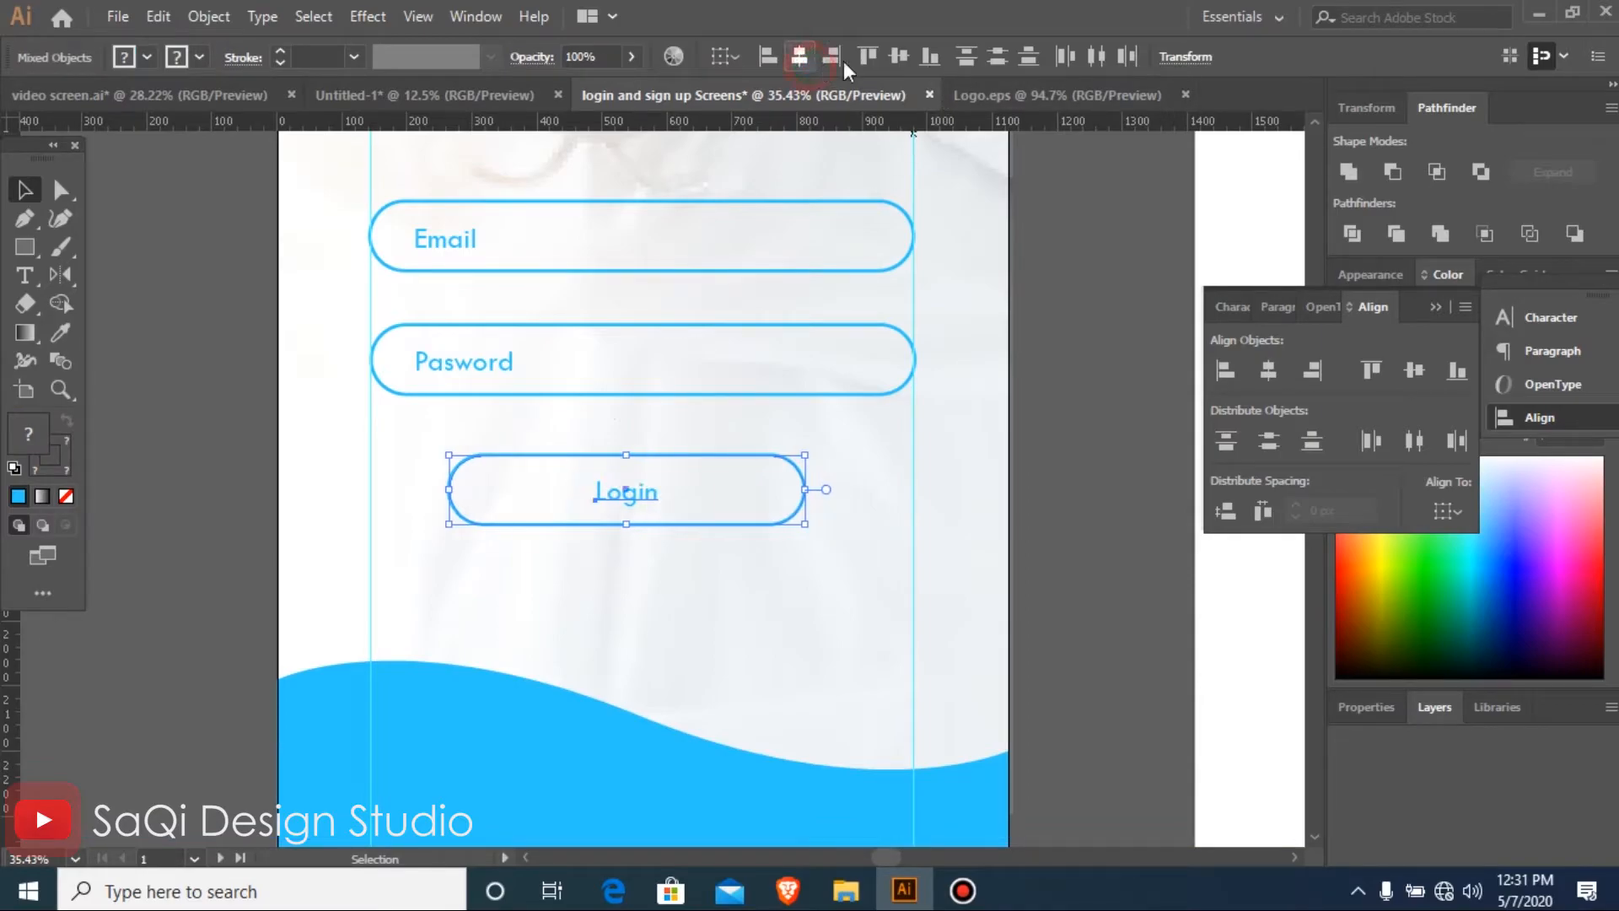
{"action": "left_click", "coordinate": [904, 58]}
{"action": "key", "text": "ctrl+z"}
{"action": "key", "text": "ctrl+z"}
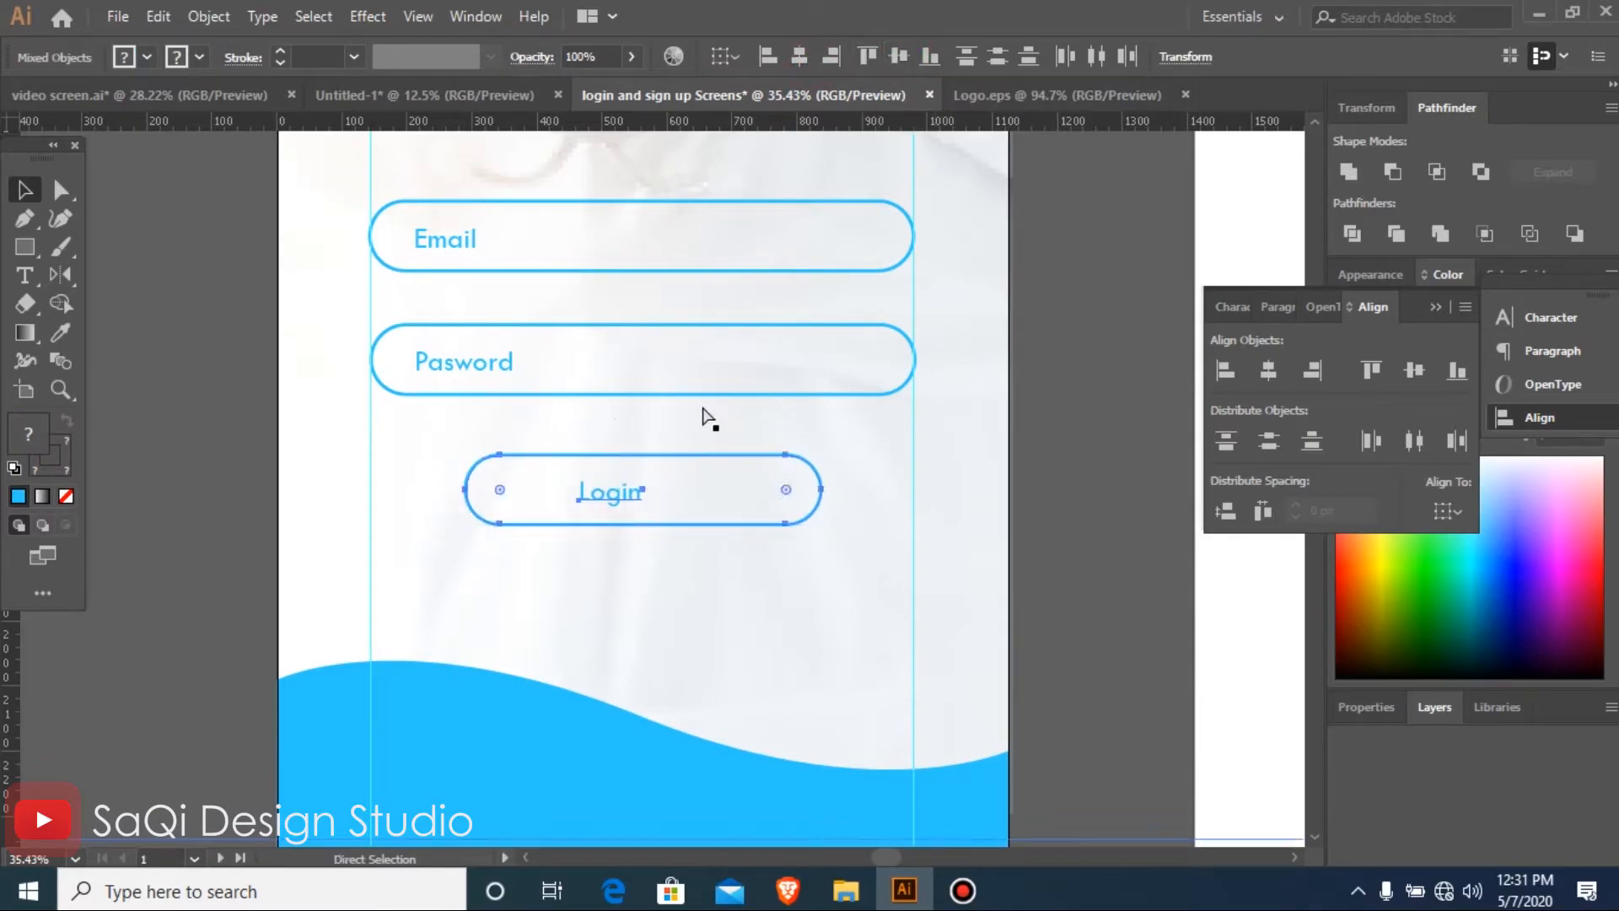
Centre the Login label horizontally and vertically in its pill, using the pill outline as the key object
{"action": "left_click", "coordinate": [815, 476]}
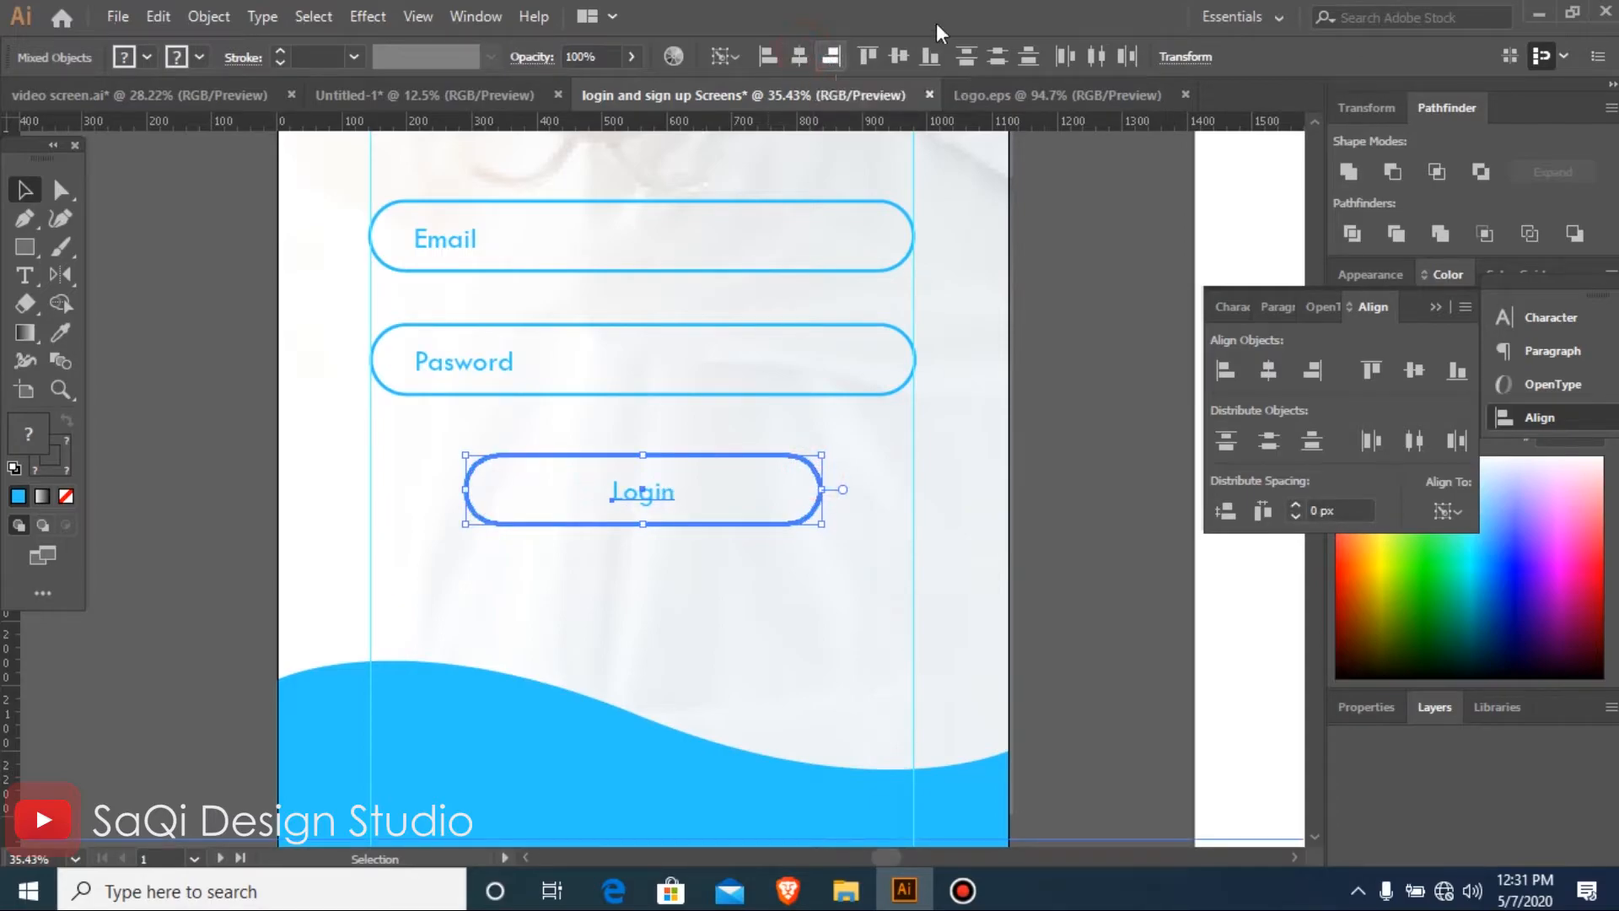
{"action": "left_click", "coordinate": [904, 56]}
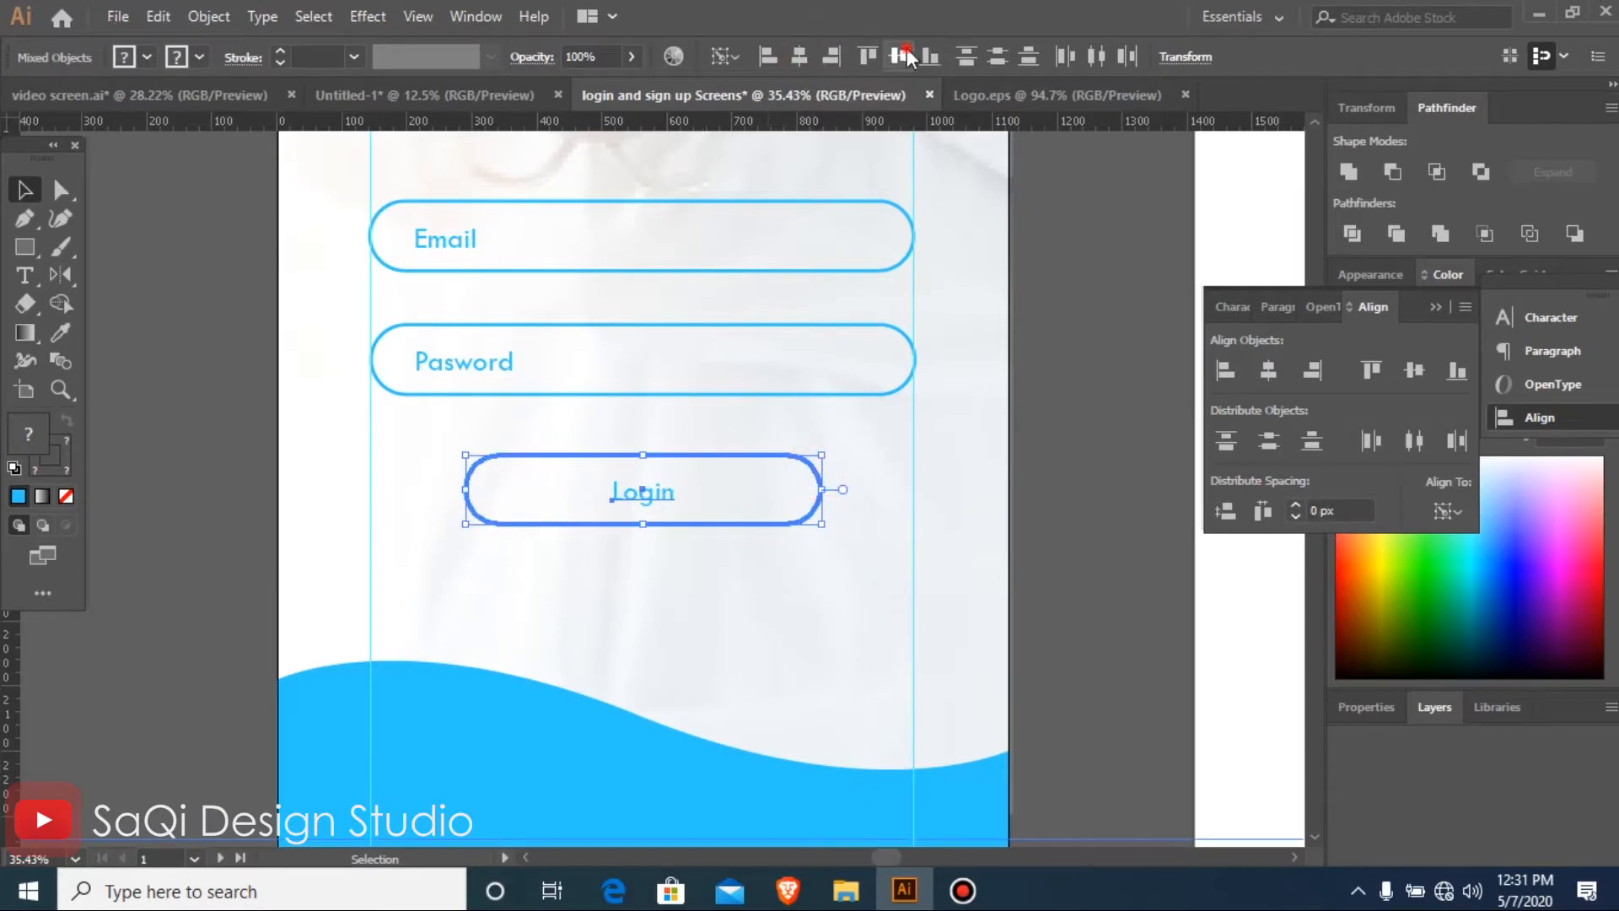
{"action": "left_click", "coordinate": [1106, 527]}
Place a copy of the Login label below the Login pill, near the pill's left end
{"action": "key", "text": "ctrl+minus"}
{"action": "key", "text": "ctrl+minus"}
{"action": "key", "text": "ctrl+minus"}
{"action": "key", "text": "ctrl+minus"}
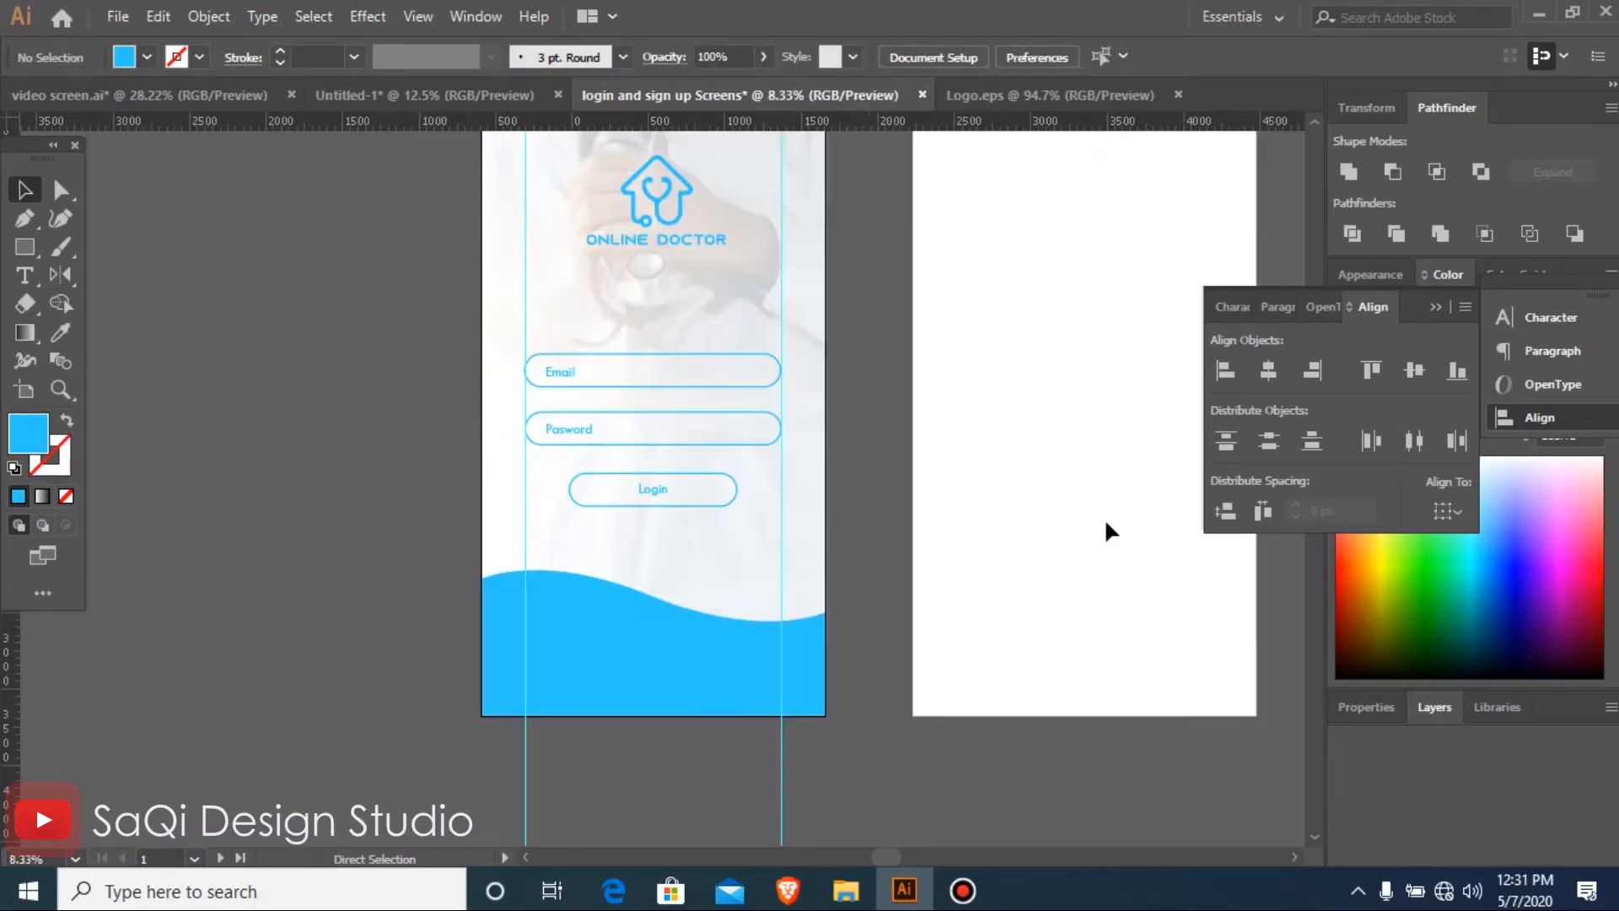
{"action": "left_click_drag", "start_coordinate": [588, 401], "coordinate": [852, 616]}
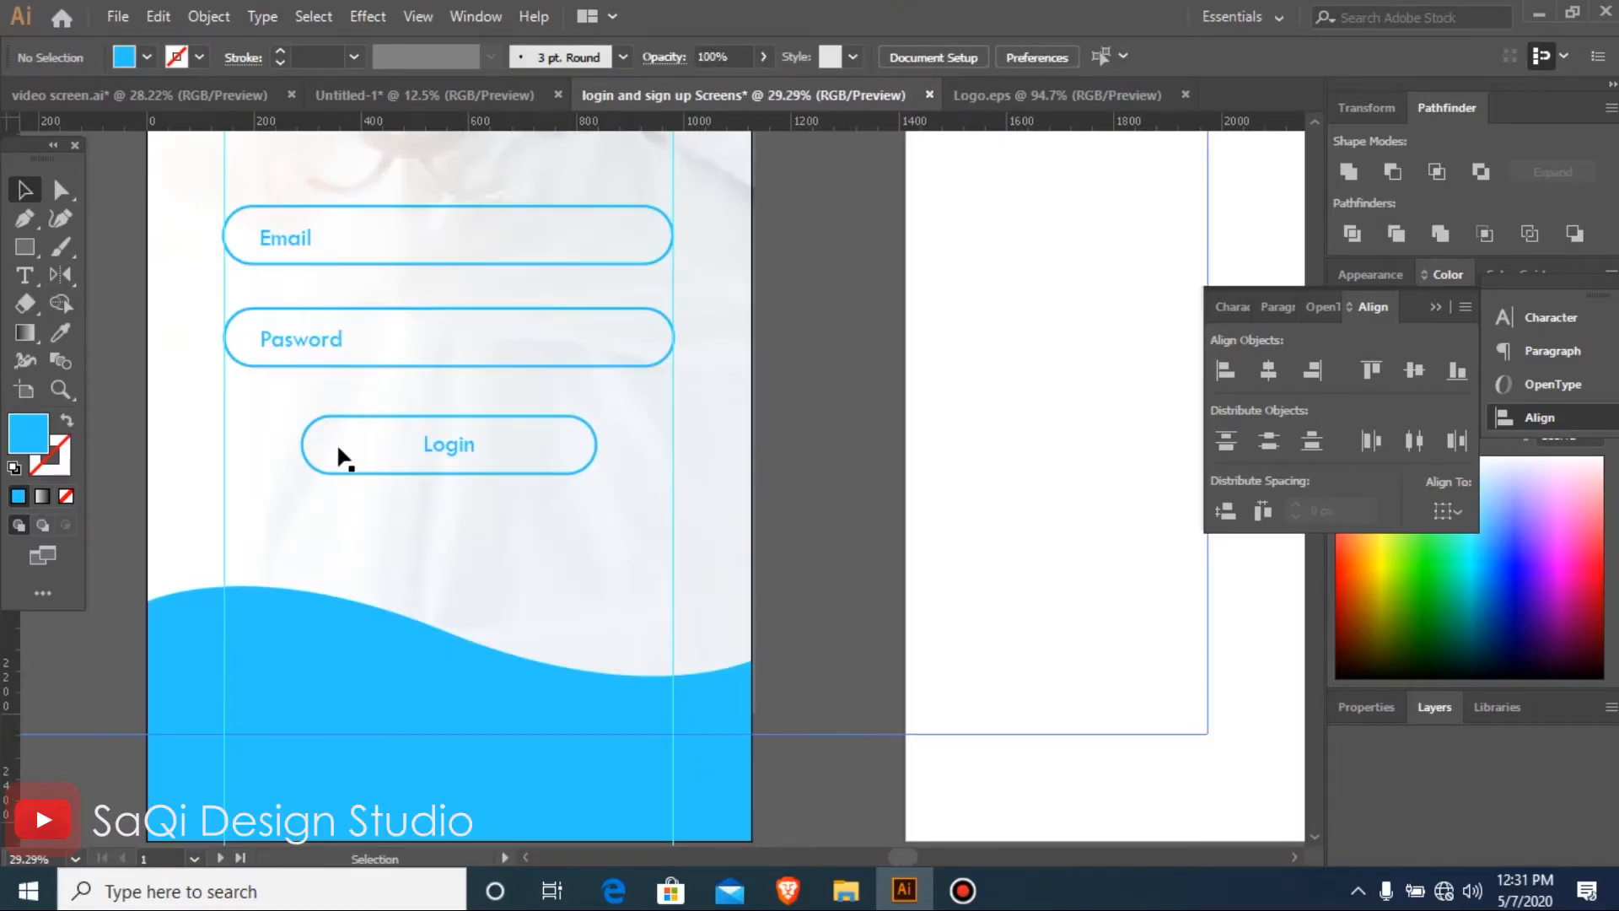
{"action": "left_click_drag", "start_coordinate": [436, 445], "coordinate": [301, 537]}
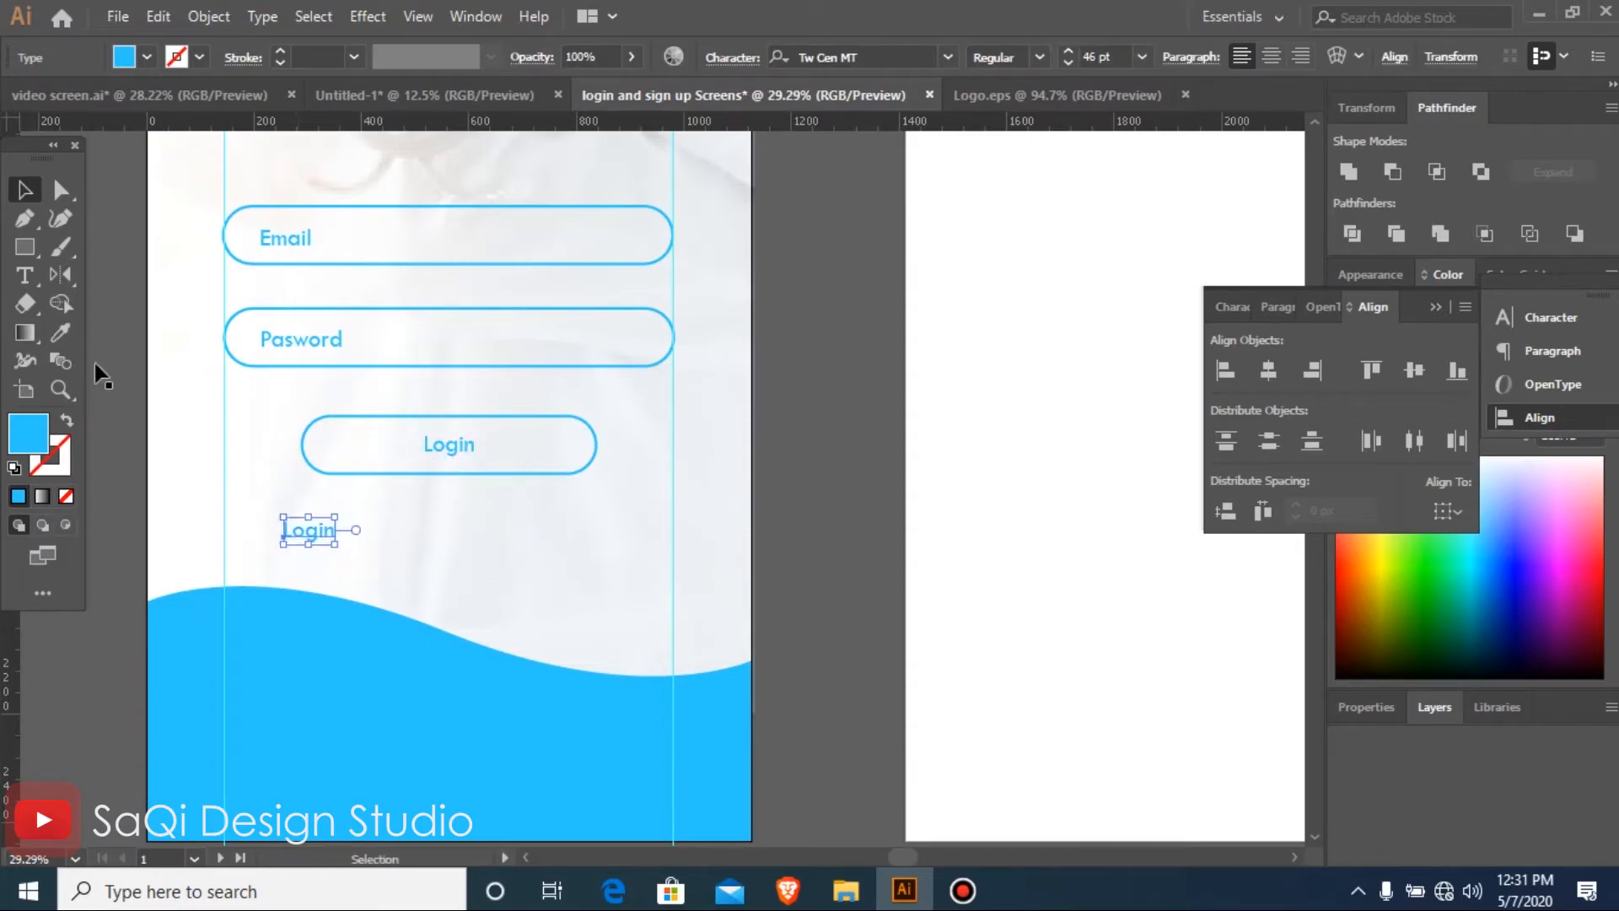
{"action": "left_click", "coordinate": [24, 253]}
{"action": "left_click_drag", "start_coordinate": [151, 373], "coordinate": [513, 626]}
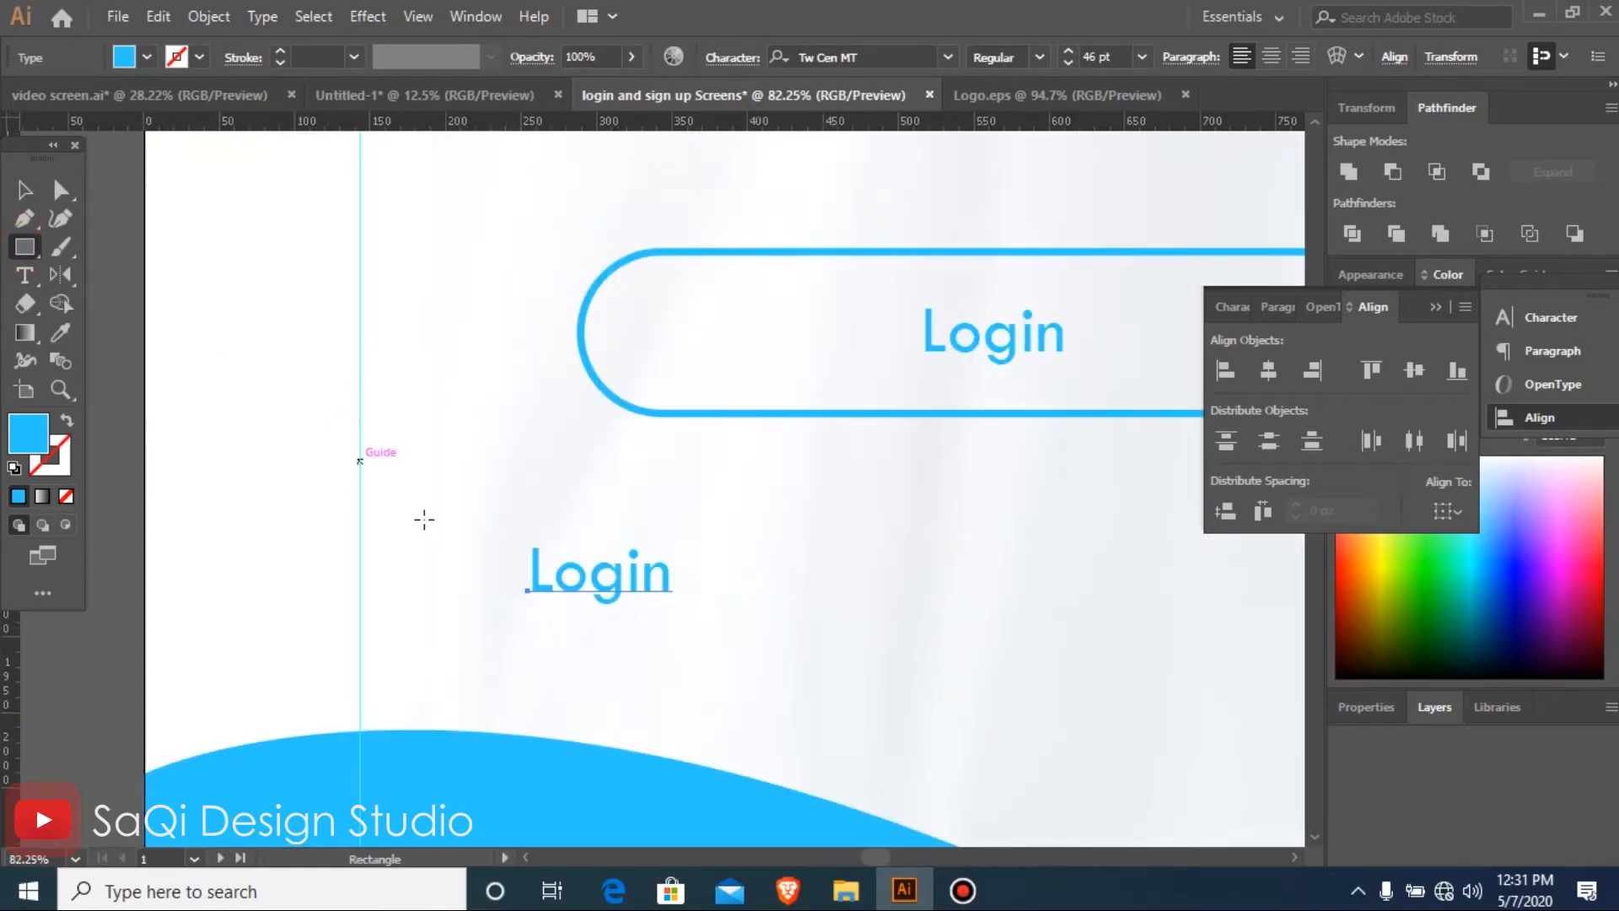
Replace the copied Login label's text with "I can't Login /Forgit Pasword"
{"action": "double_click", "coordinate": [589, 579]}
{"action": "double_click", "coordinate": [594, 579]}
{"action": "type", "text": "I can'y"}
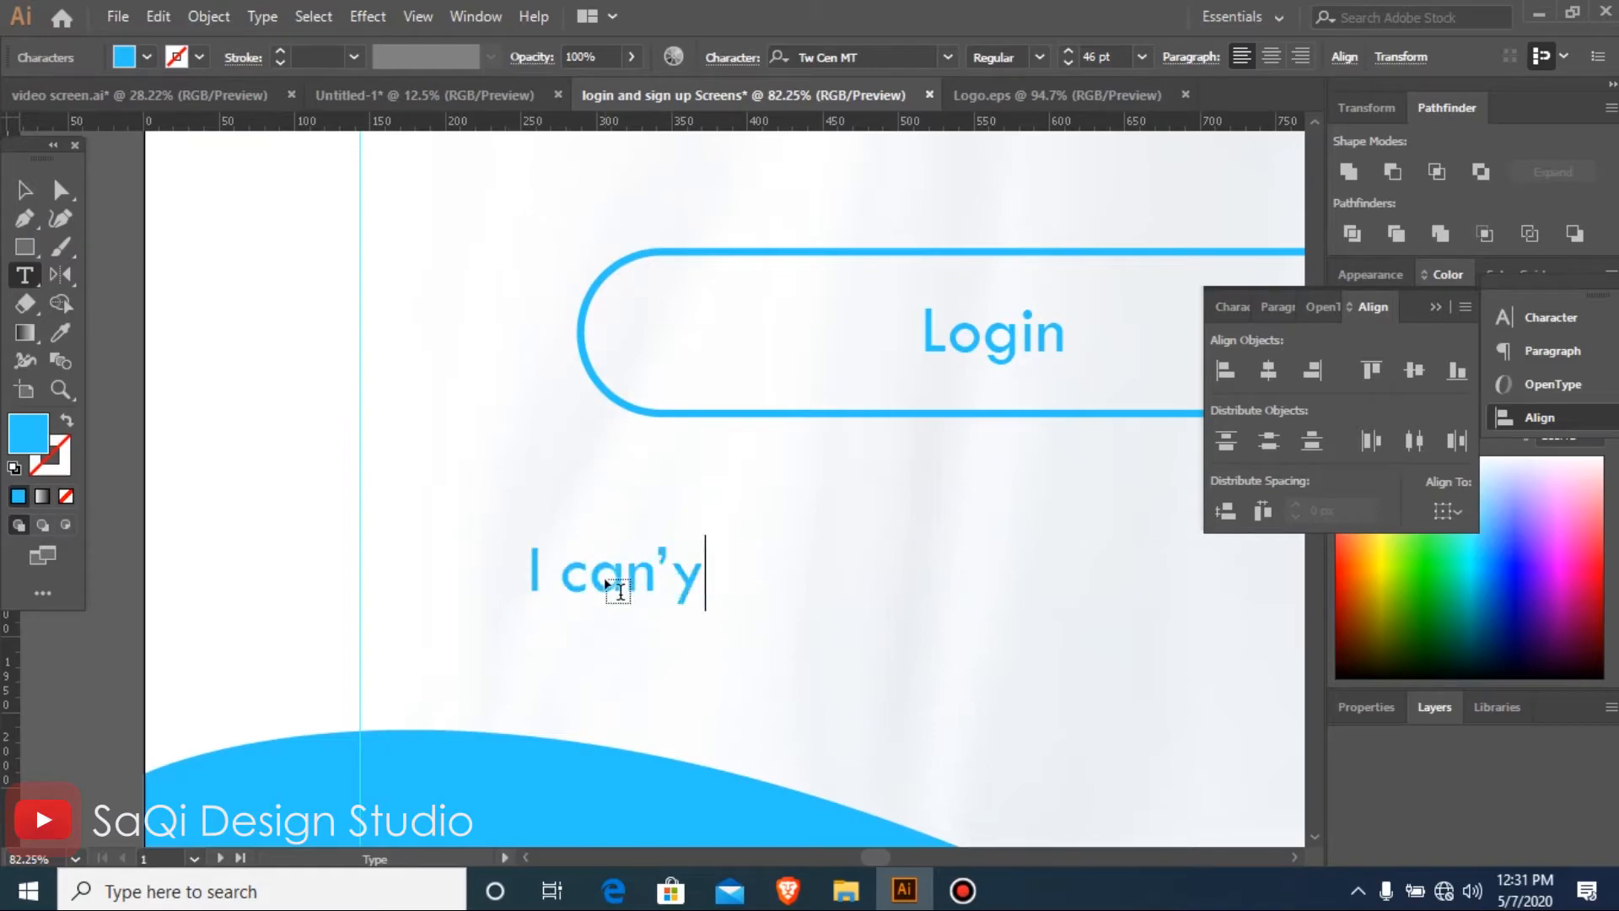
{"action": "key", "text": "BackSpace"}
{"action": "type", "text": "t Login Forget Pa"}
{"action": "key", "text": "BackSpace"}
{"action": "key", "text": "BackSpace"}
{"action": "key", "text": "BackSpace"}
{"action": "key", "text": "BackSpace"}
{"action": "key", "text": "BackSpace"}
{"action": "key", "text": "BackSpace"}
{"action": "key", "text": "BackSpace"}
{"action": "key", "text": "BackSpace"}
{"action": "key", "text": "BackSpace"}
{"action": "type", "text": "/Forgit Pasword"}
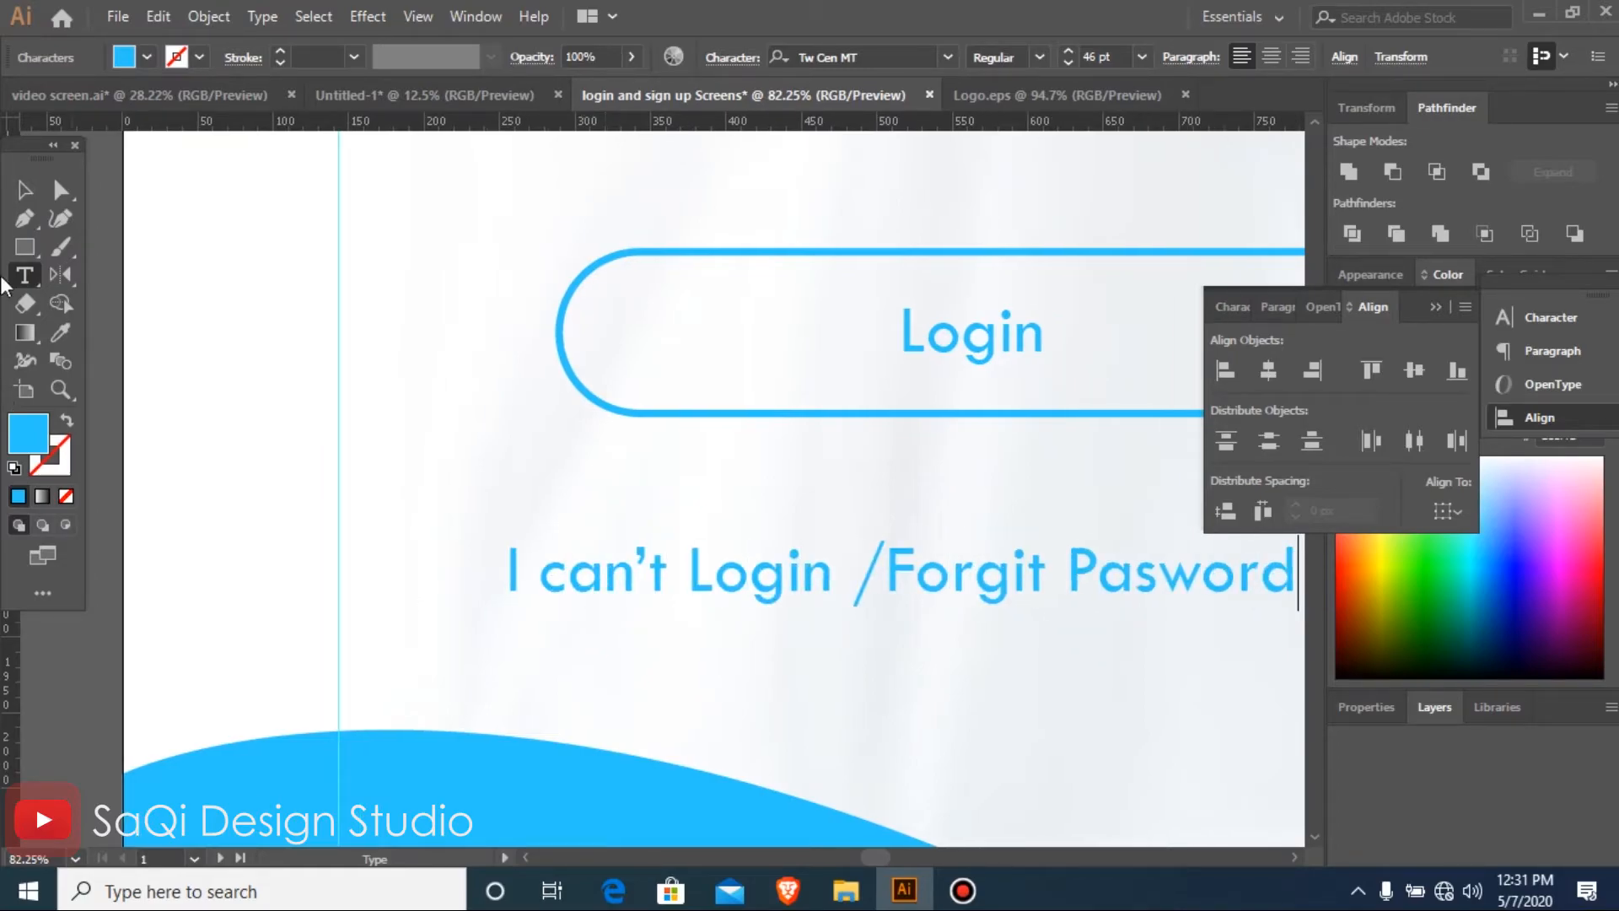
{"action": "left_click", "coordinate": [22, 190]}
Move the "I can't Login /Forgit Pasword" line up and right to just beneath the Login pill
{"action": "key", "text": "ctrl+minus"}
{"action": "key", "text": "ctrl+minus"}
{"action": "key", "text": "ctrl+minus"}
{"action": "key", "text": "ctrl+minus"}
{"action": "key", "text": "ctrl+minus"}
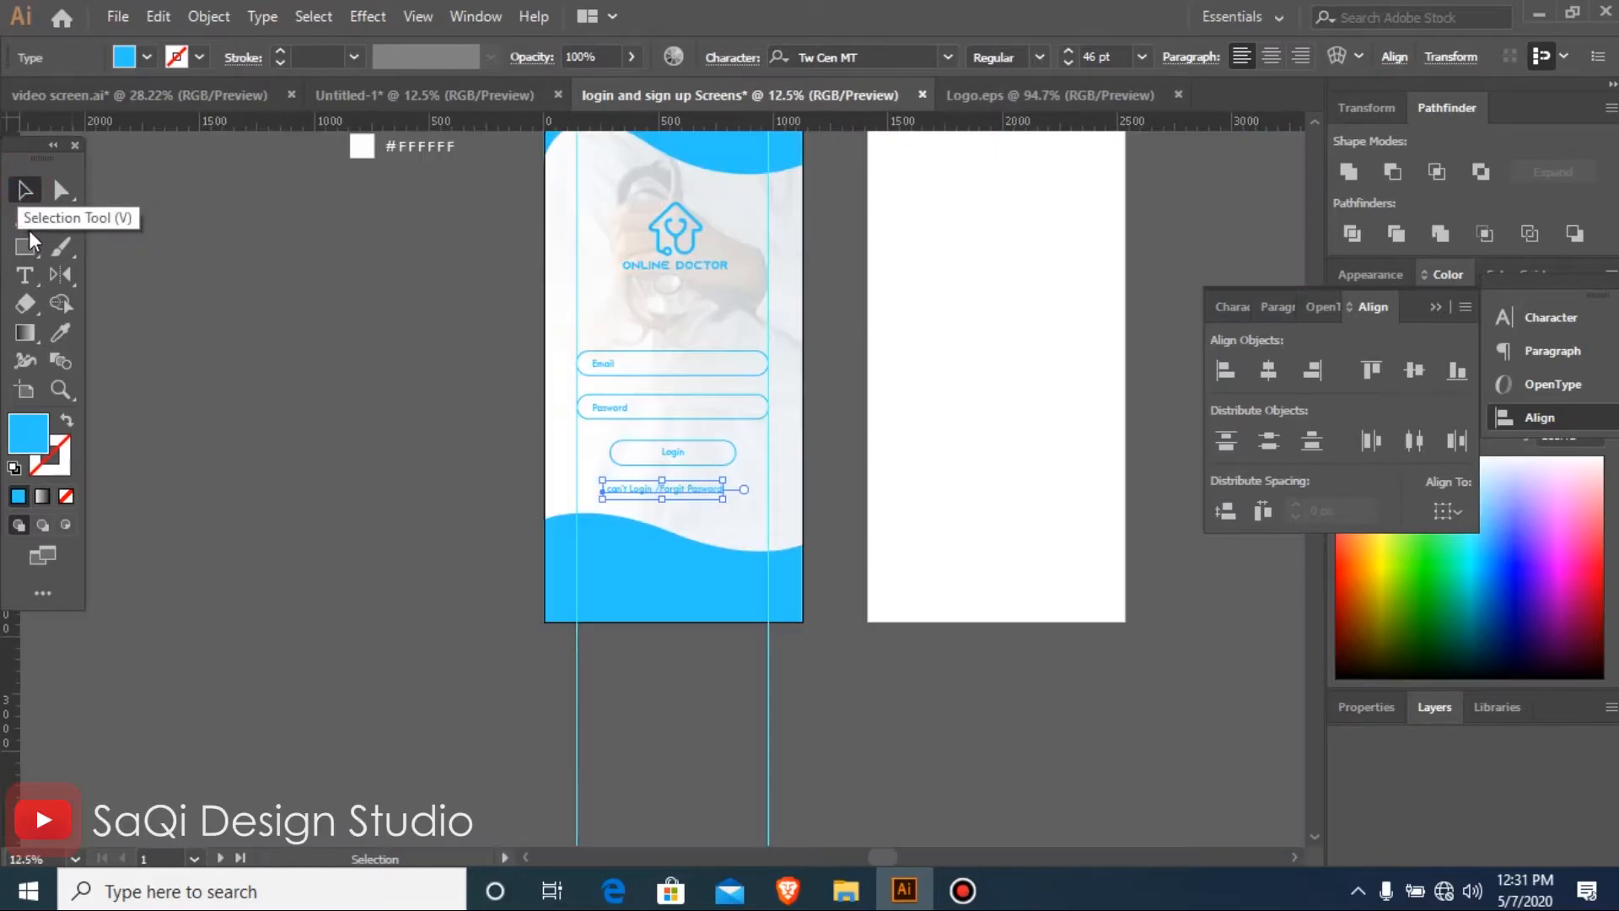
{"action": "left_click_drag", "start_coordinate": [942, 596], "coordinate": [942, 597]}
{"action": "left_click_drag", "start_coordinate": [626, 448], "coordinate": [657, 423]}
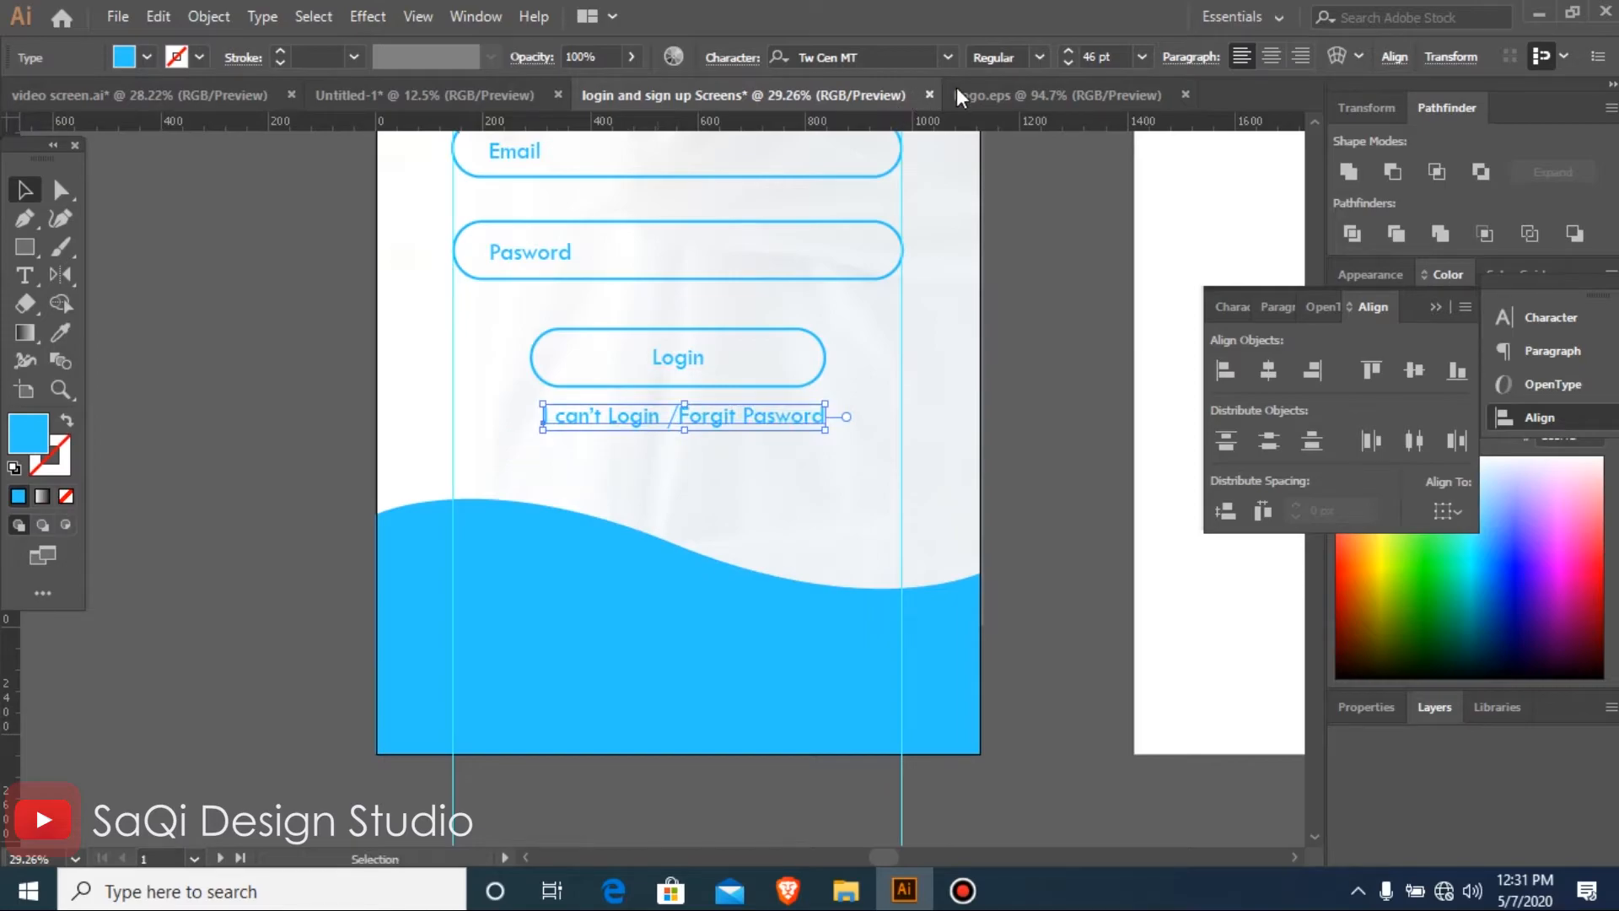
Set the "I can't Login /Forgit Pasword" line to 30 pt and move it slightly lower, roughly centred under the Login pill
{"action": "type", "text": "30"}
{"action": "key", "text": "Return"}
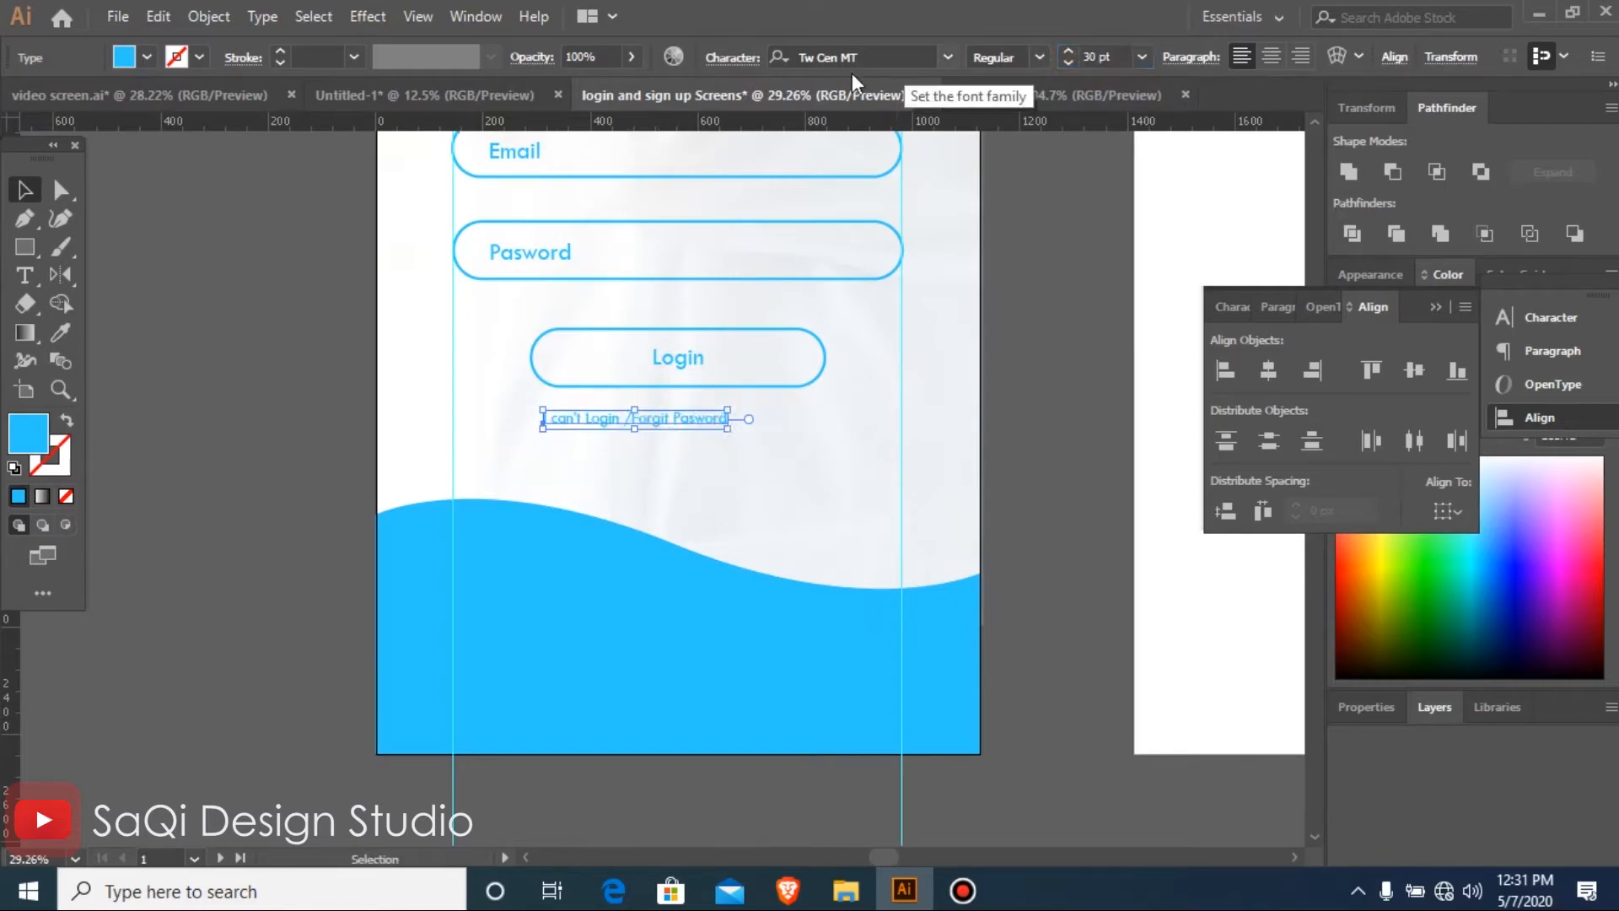
{"action": "left_click_drag", "start_coordinate": [422, 285], "coordinate": [914, 532]}
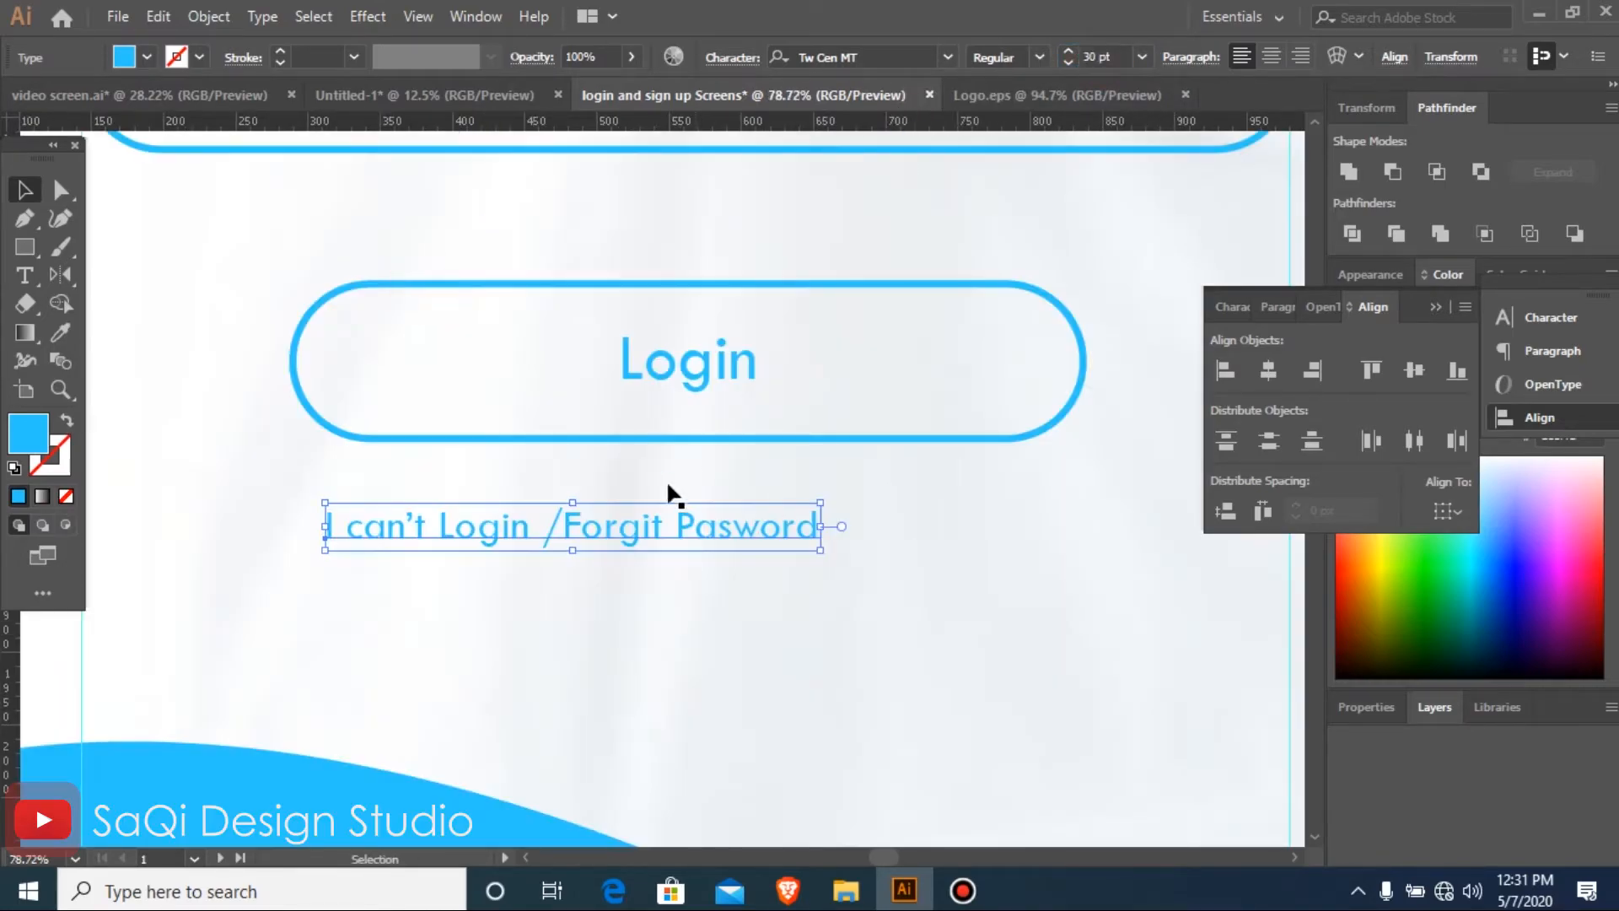
{"action": "left_click_drag", "start_coordinate": [686, 535], "coordinate": [759, 575]}
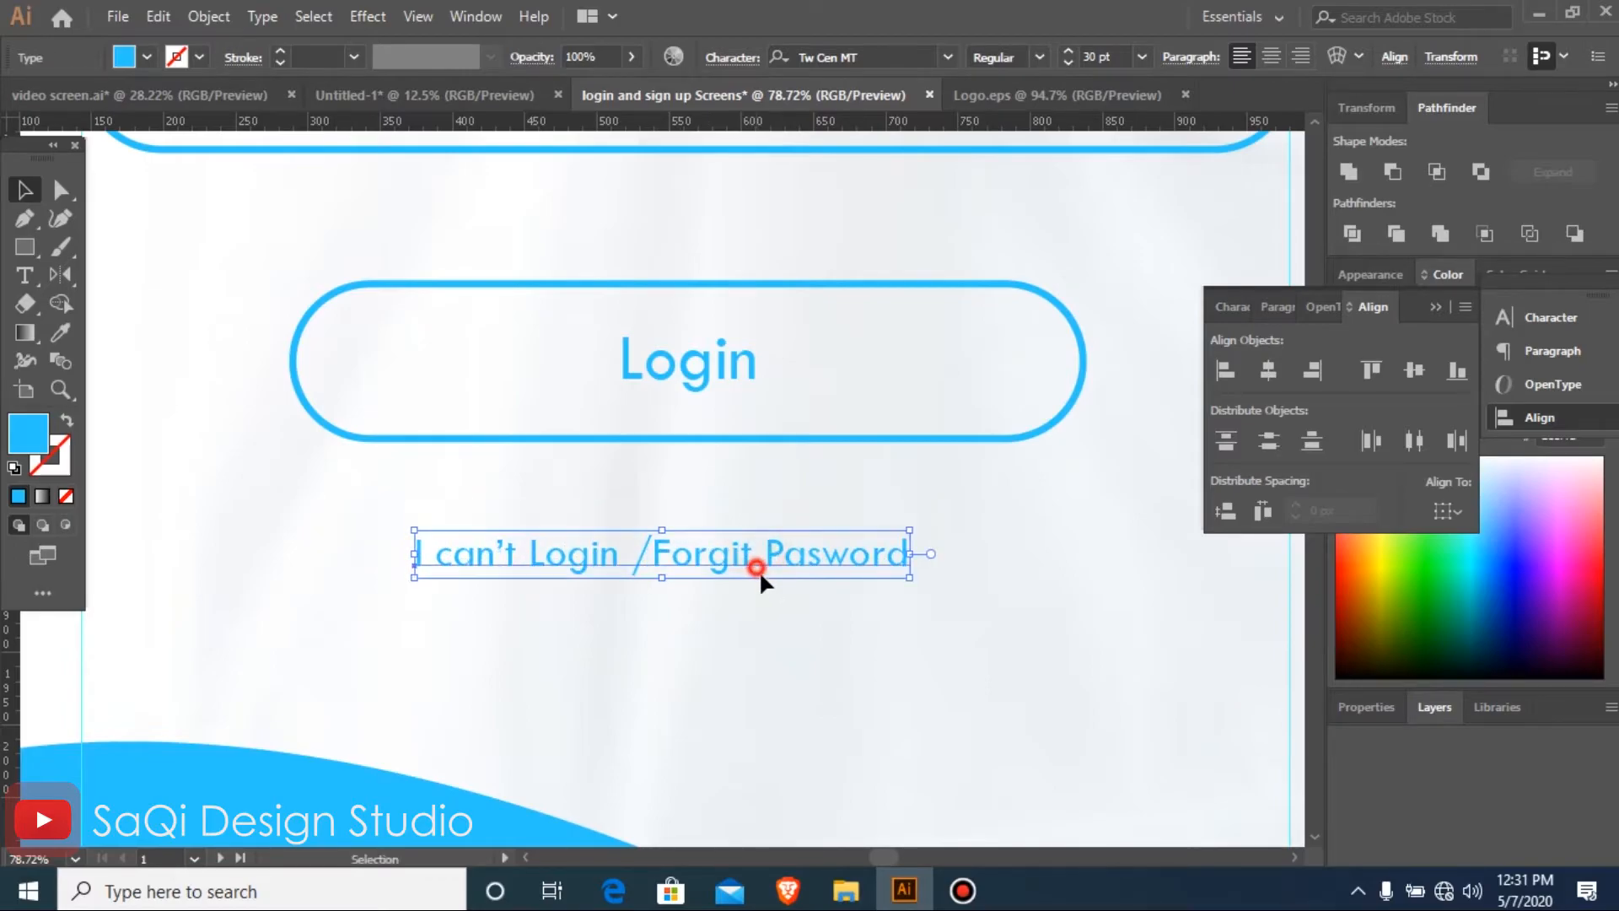
Duplicate the whole login screen design onto the blank second artboard
{"action": "key", "text": "ctrl+minus"}
{"action": "key", "text": "ctrl+minus"}
{"action": "key", "text": "ctrl+minus"}
{"action": "key", "text": "ctrl+minus"}
{"action": "key", "text": "ctrl+minus"}
{"action": "key", "text": "ctrl+minus"}
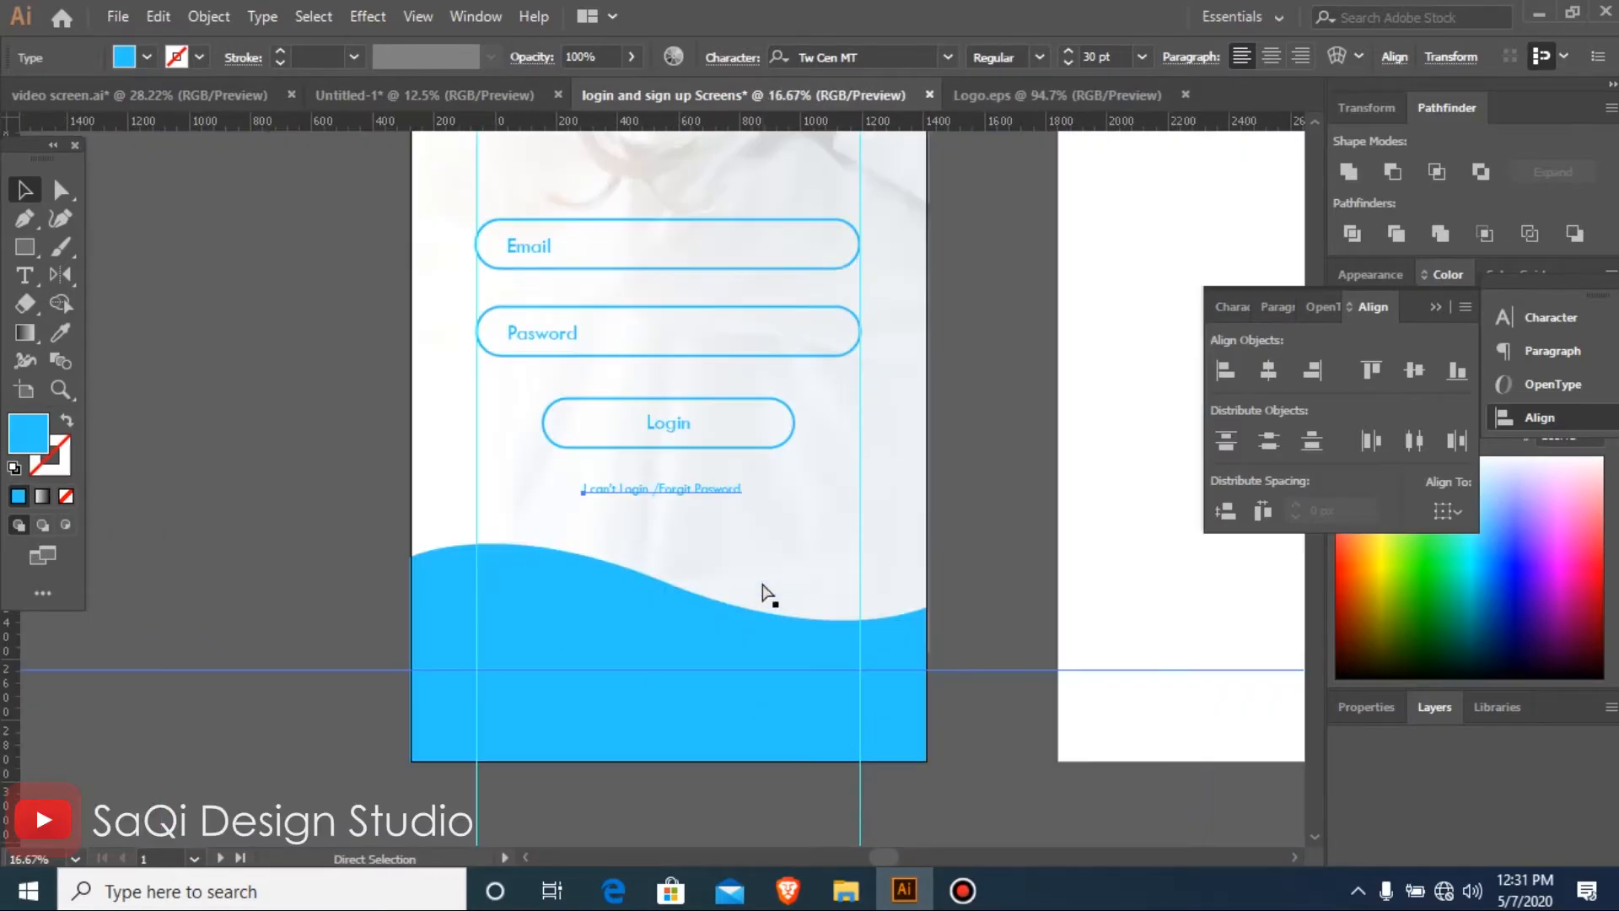
{"action": "left_click_drag", "start_coordinate": [858, 512], "coordinate": [1083, 629]}
{"action": "key", "text": "ctrl+minus"}
{"action": "key", "text": "ctrl+minus"}
{"action": "key", "text": "ctrl+minus"}
{"action": "key", "text": "ctrl+minus"}
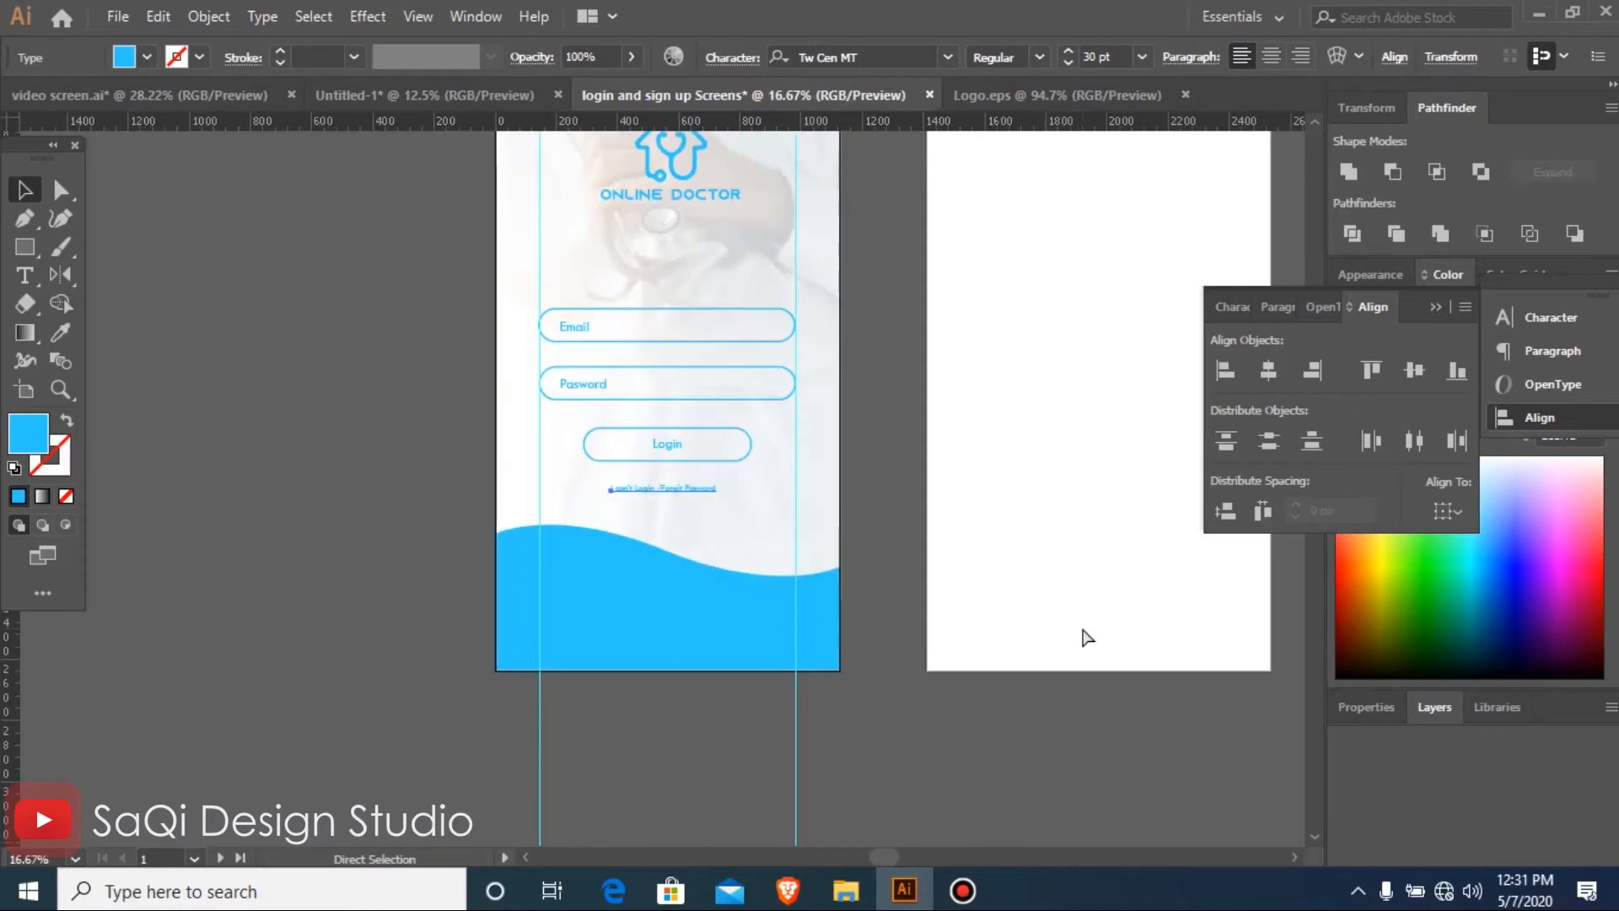
{"action": "left_click_drag", "start_coordinate": [562, 191], "coordinate": [1151, 651]}
{"action": "left_click_drag", "start_coordinate": [334, 211], "coordinate": [670, 658]}
{"action": "left_click", "coordinate": [898, 650]}
{"action": "left_click_drag", "start_coordinate": [354, 365], "coordinate": [891, 640]}
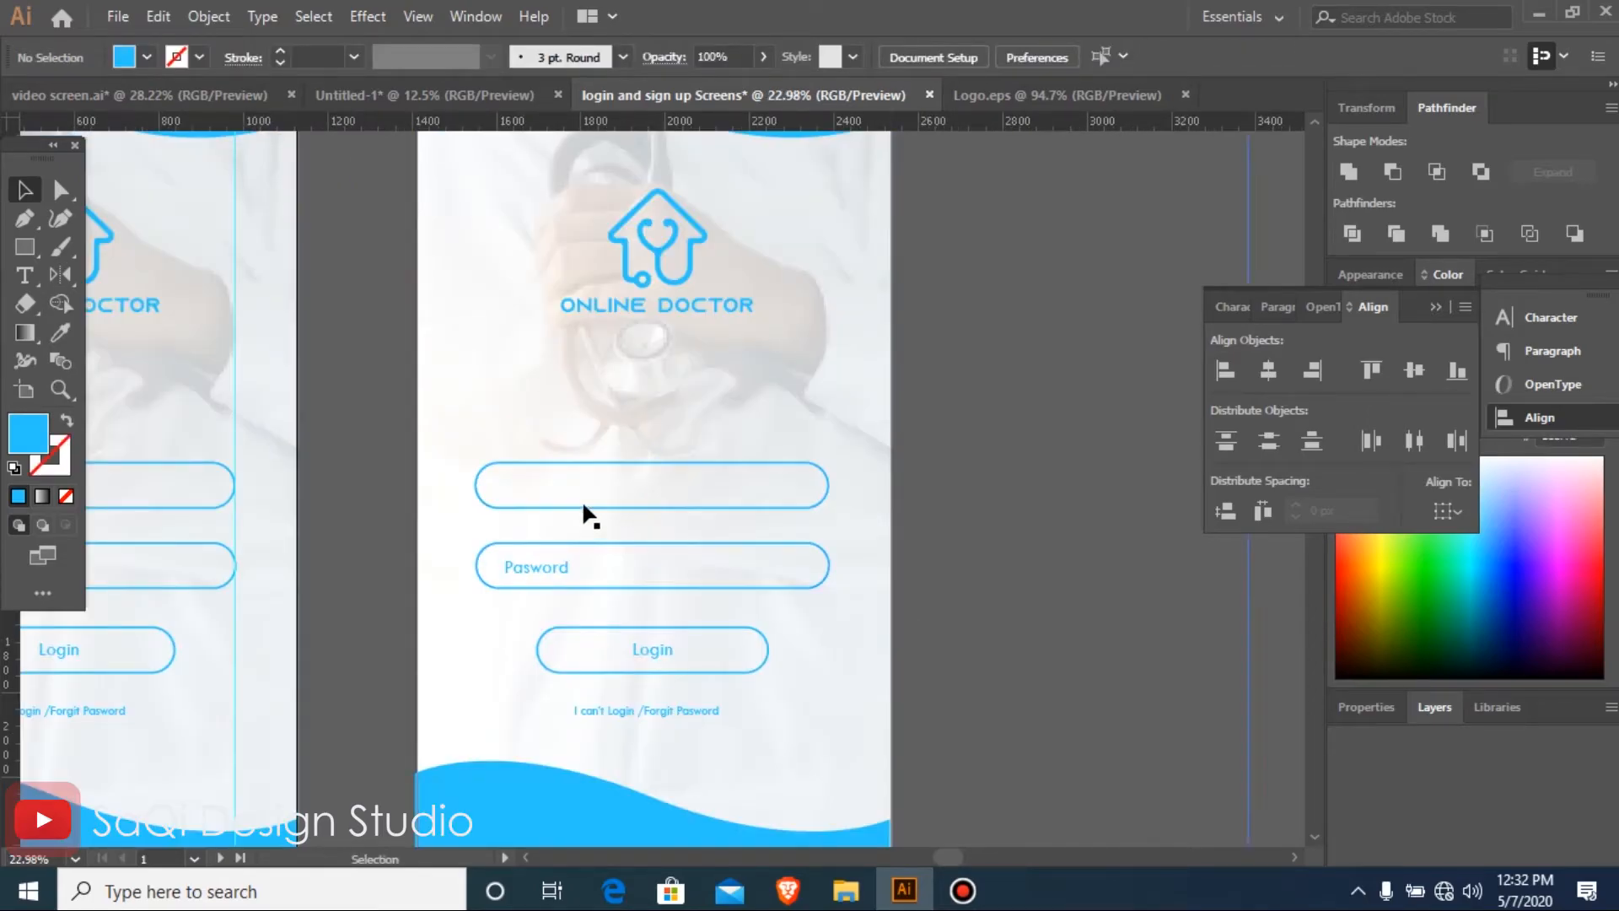
Undo the copy of the login screen placed on the second artboard
{"action": "left_click", "coordinate": [672, 460]}
{"action": "double_click", "coordinate": [670, 458]}
{"action": "key", "text": "ctrl+minus"}
{"action": "key", "text": "ctrl+minus"}
{"action": "key", "text": "ctrl+minus"}
{"action": "key", "text": "ctrl+minus"}
{"action": "left_click", "coordinate": [347, 557]}
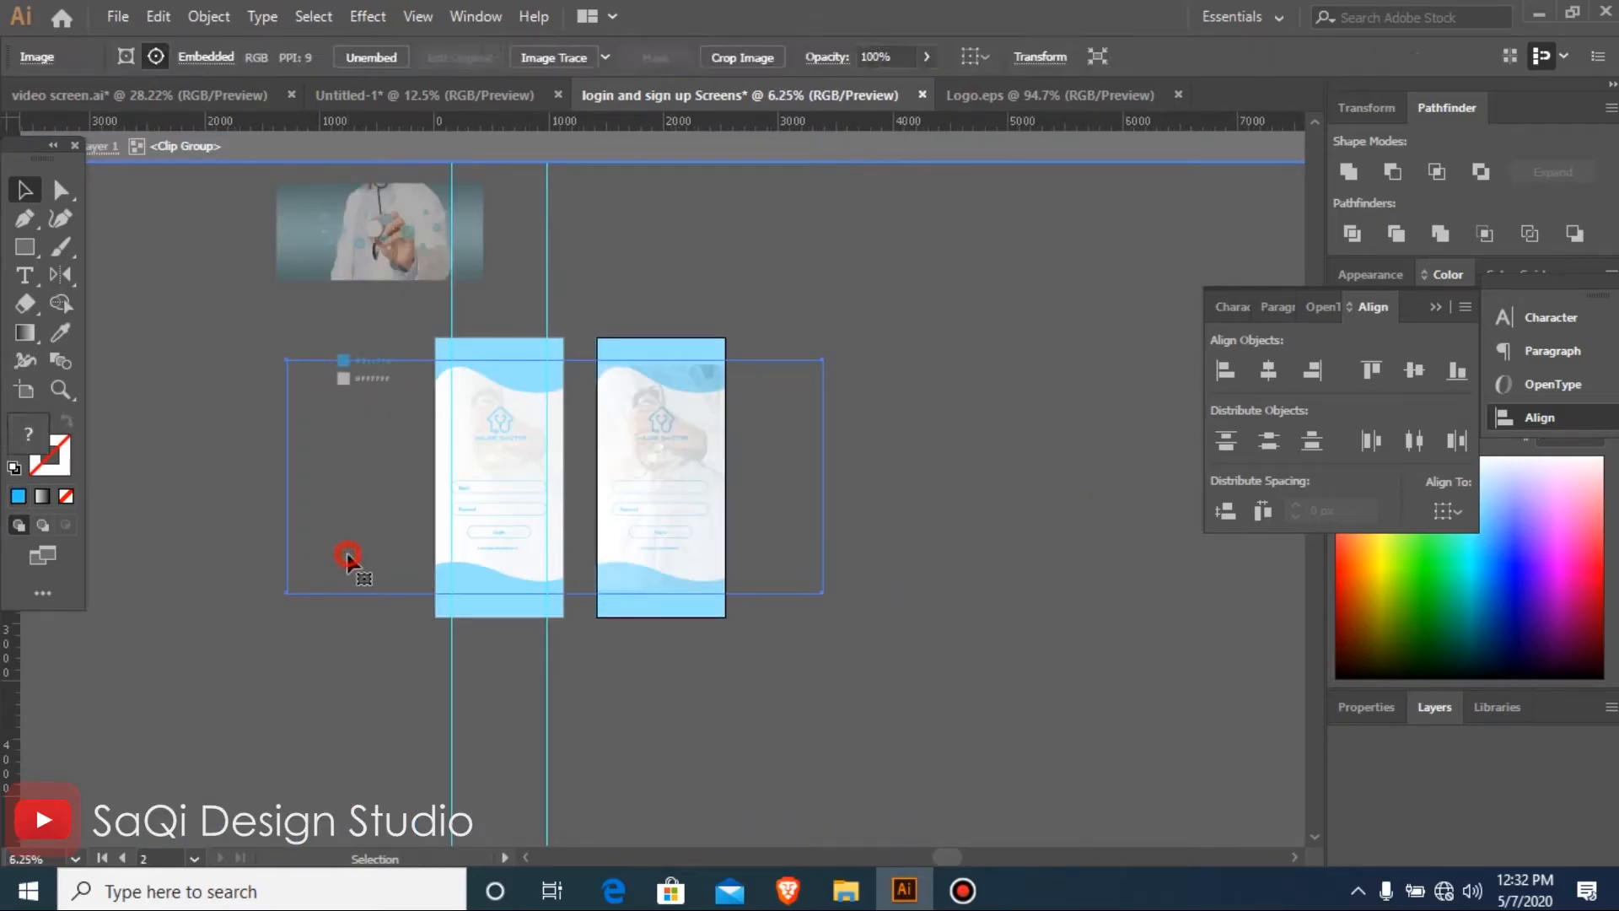
{"action": "double_click", "coordinate": [348, 557]}
{"action": "left_click_drag", "start_coordinate": [621, 527], "coordinate": [759, 566]}
{"action": "key", "text": "ctrl+z"}
{"action": "key", "text": "ctrl+z"}
{"action": "key", "text": "ctrl+z"}
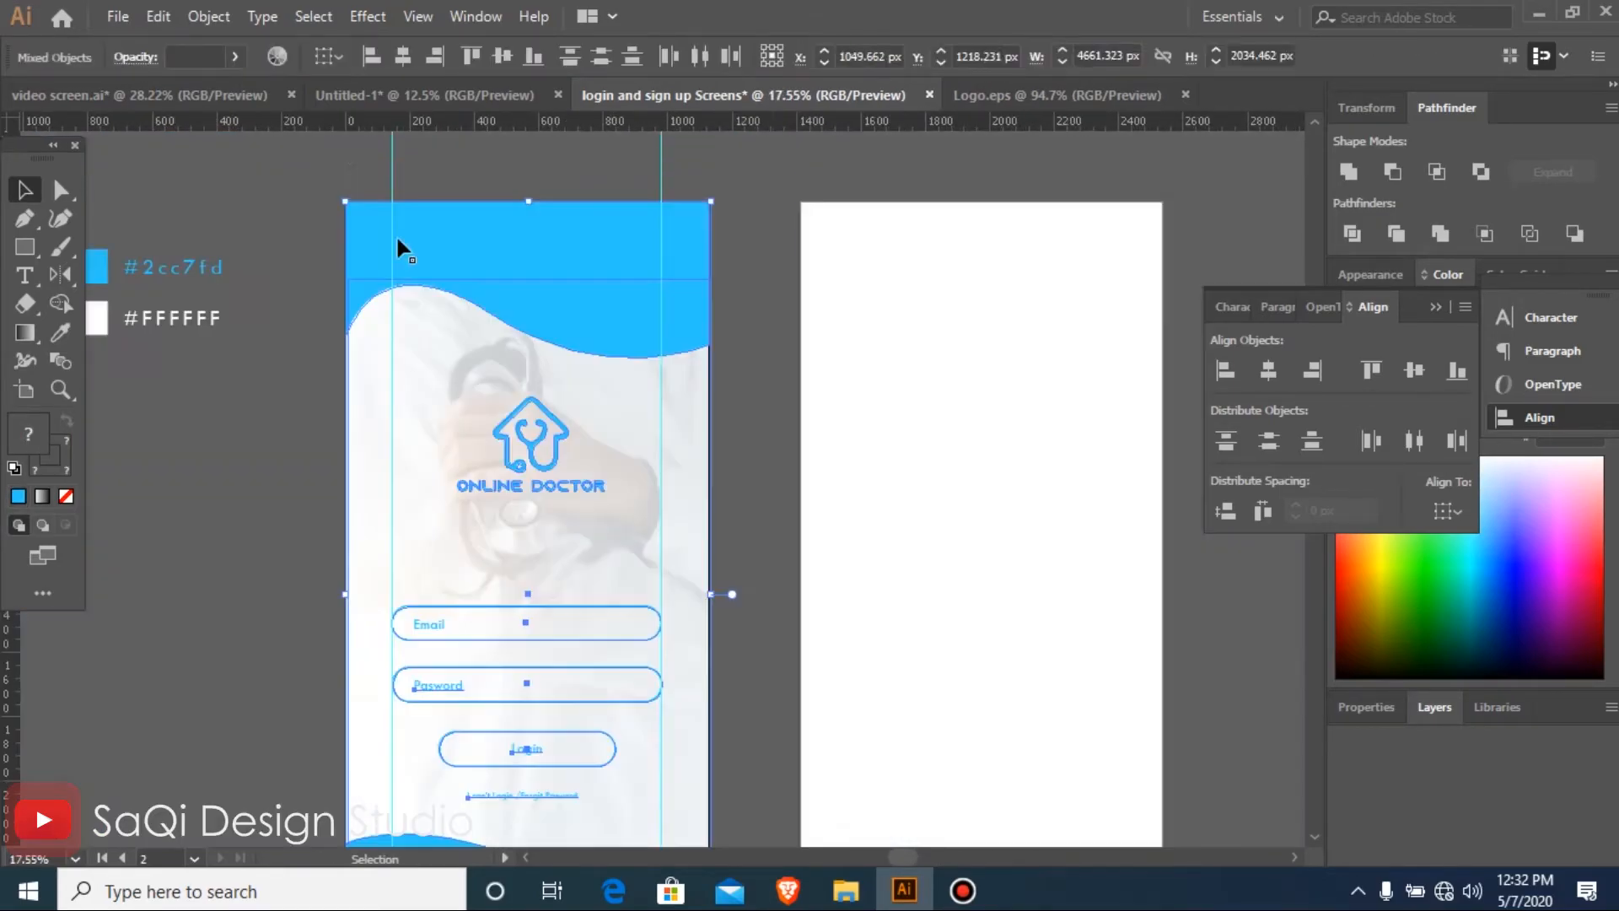
Add a "LOGIN" heading above the Email field and enlarge it to 84 pt
{"action": "left_click", "coordinate": [300, 416]}
{"action": "left_click_drag", "start_coordinate": [722, 351], "coordinate": [911, 708]}
{"action": "left_click", "coordinate": [441, 553]}
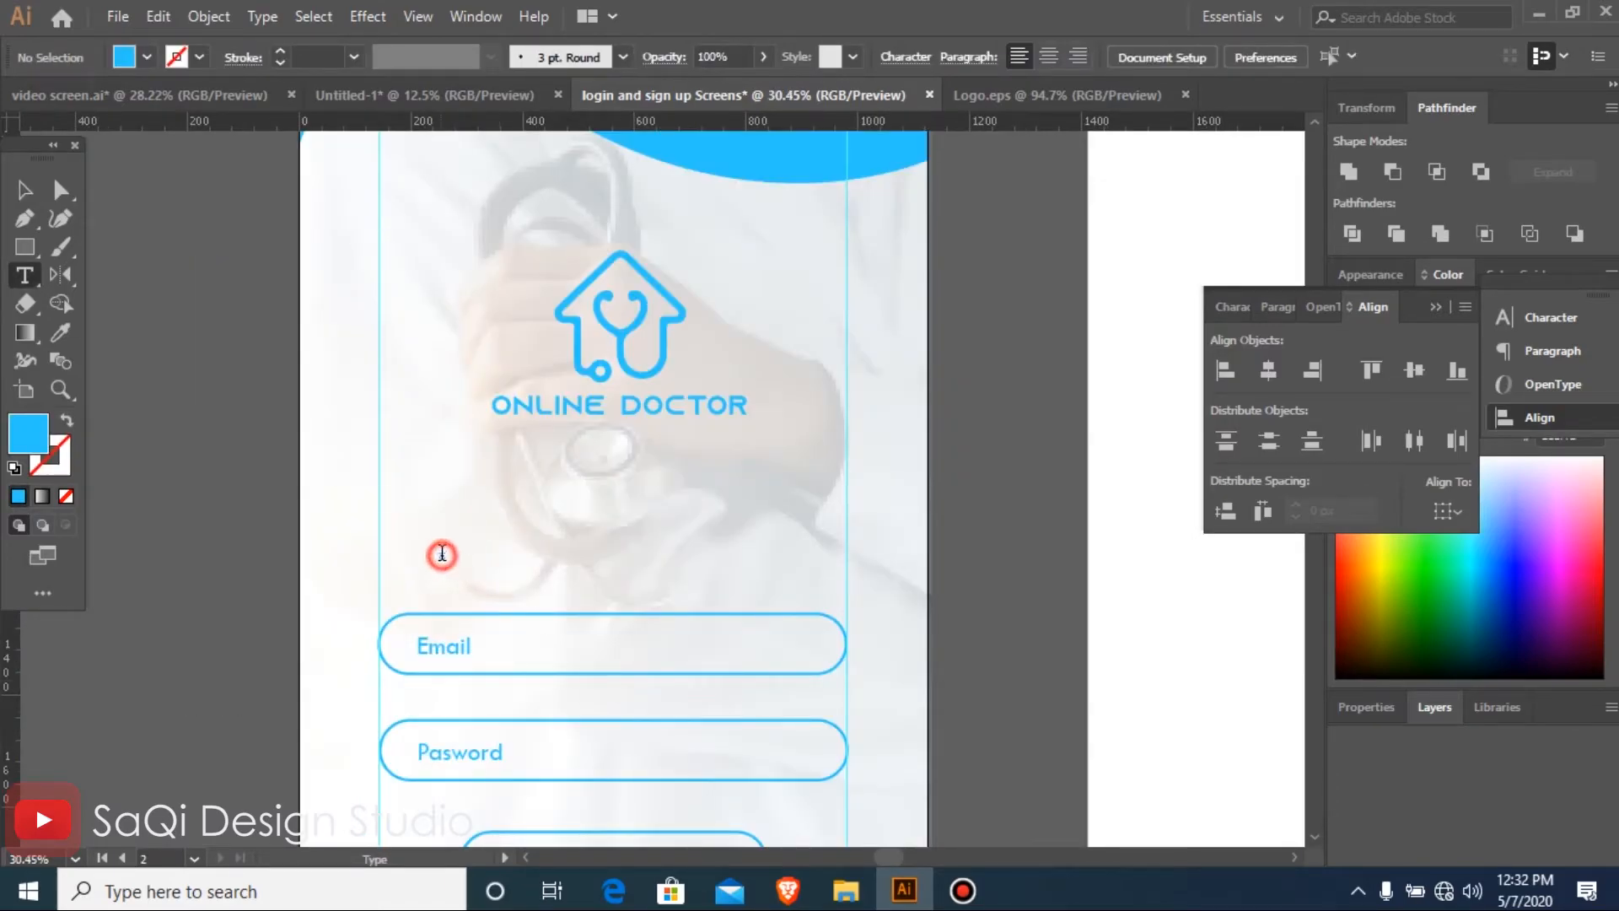
{"action": "type", "text": "LOGIN"}
{"action": "key", "text": "ctrl+a"}
{"action": "key", "text": "ctrl+shift+period"}
{"action": "key", "text": "ctrl+shift+period"}
{"action": "key", "text": "ctrl+shift+period"}
{"action": "key", "text": "ctrl+shift+period"}
{"action": "key", "text": "ctrl+shift+period"}
{"action": "key", "text": "ctrl+shift+period"}
{"action": "key", "text": "ctrl+shift+period"}
{"action": "key", "text": "ctrl+shift+period"}
{"action": "key", "text": "ctrl+shift+period"}
{"action": "key", "text": "ctrl+shift+period"}
{"action": "key", "text": "ctrl+shift+period"}
{"action": "key", "text": "ctrl+shift+period"}
{"action": "key", "text": "ctrl+shift+period"}
{"action": "key", "text": "ctrl+shift+period"}
{"action": "key", "text": "ctrl+shift+period"}
{"action": "key", "text": "ctrl+shift+period"}
{"action": "key", "text": "ctrl+shift+period"}
{"action": "key", "text": "ctrl+shift+period"}
{"action": "key", "text": "ctrl+shift+period"}
{"action": "key", "text": "ctrl+shift+period"}
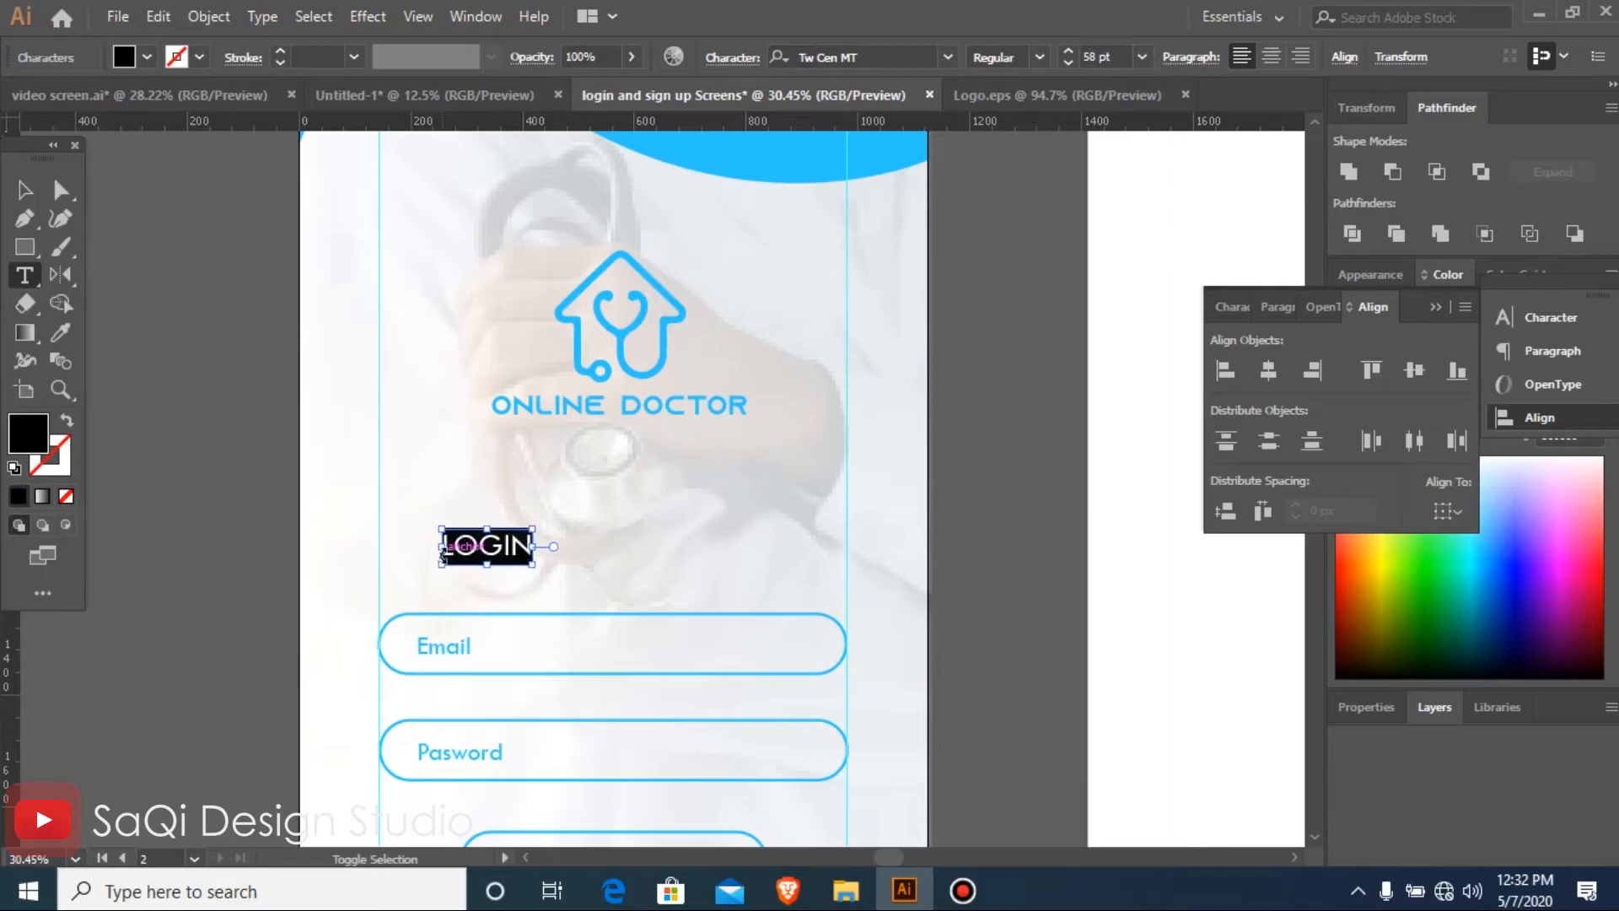
Widen the LOGIN heading's letter spacing and centre it between the Online Doctor logo and the Email field
{"action": "left_click", "coordinate": [24, 190]}
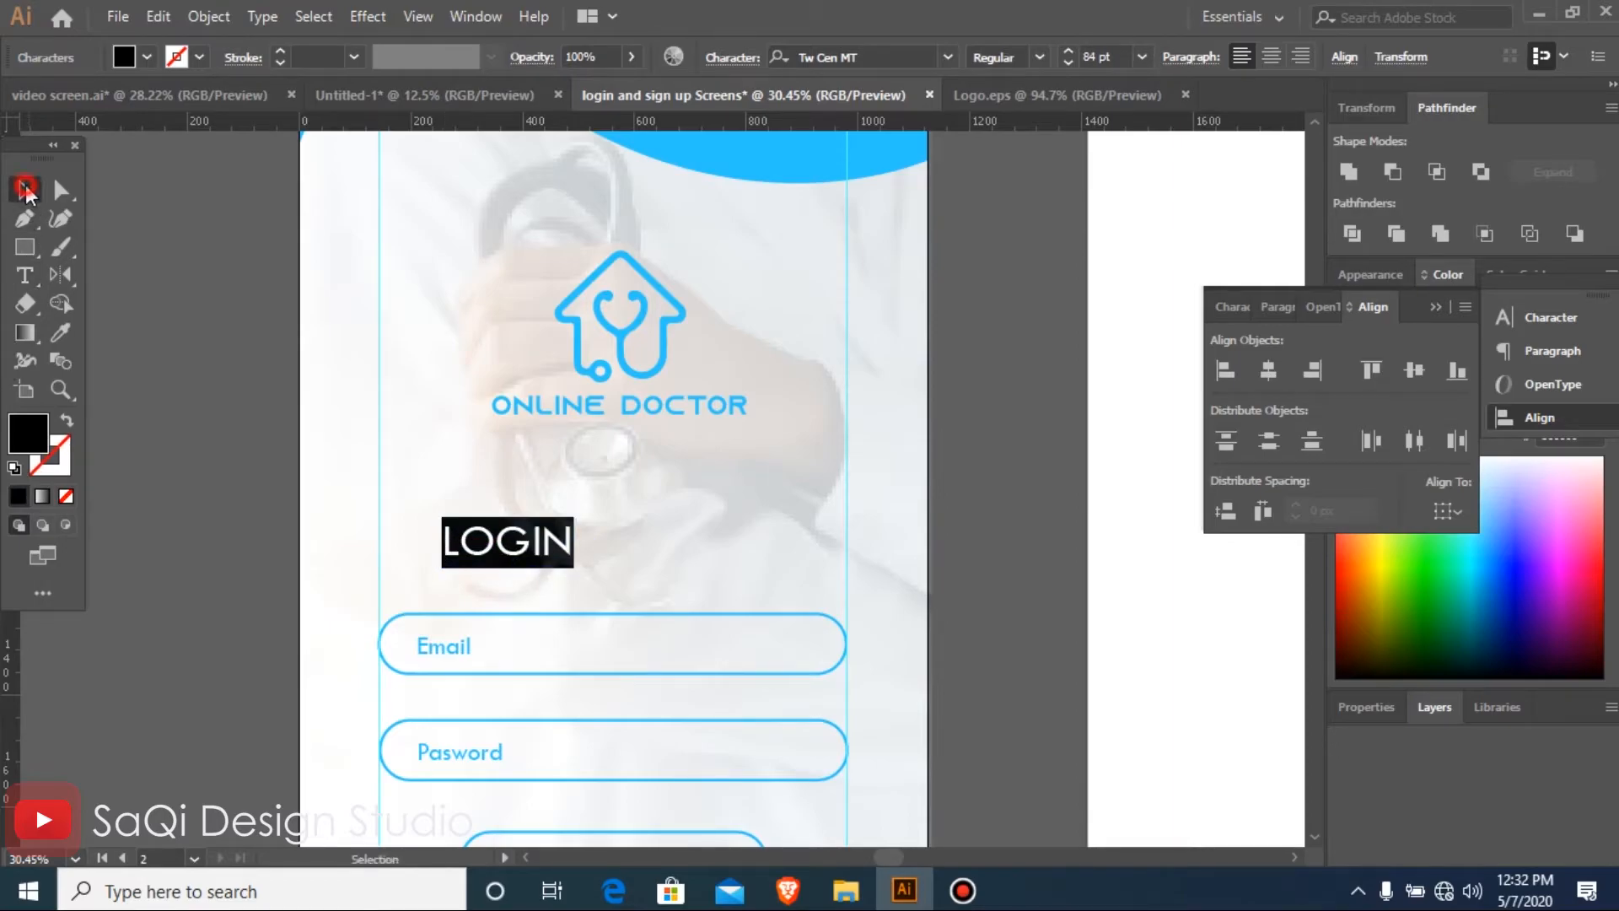
{"action": "key", "text": "alt+Right"}
{"action": "key", "text": "alt+Right"}
{"action": "key", "text": "alt+Right"}
{"action": "key", "text": "alt+Right"}
{"action": "key", "text": "alt+Right"}
{"action": "key", "text": "alt+Right"}
{"action": "left_click_drag", "start_coordinate": [563, 538], "coordinate": [639, 520]}
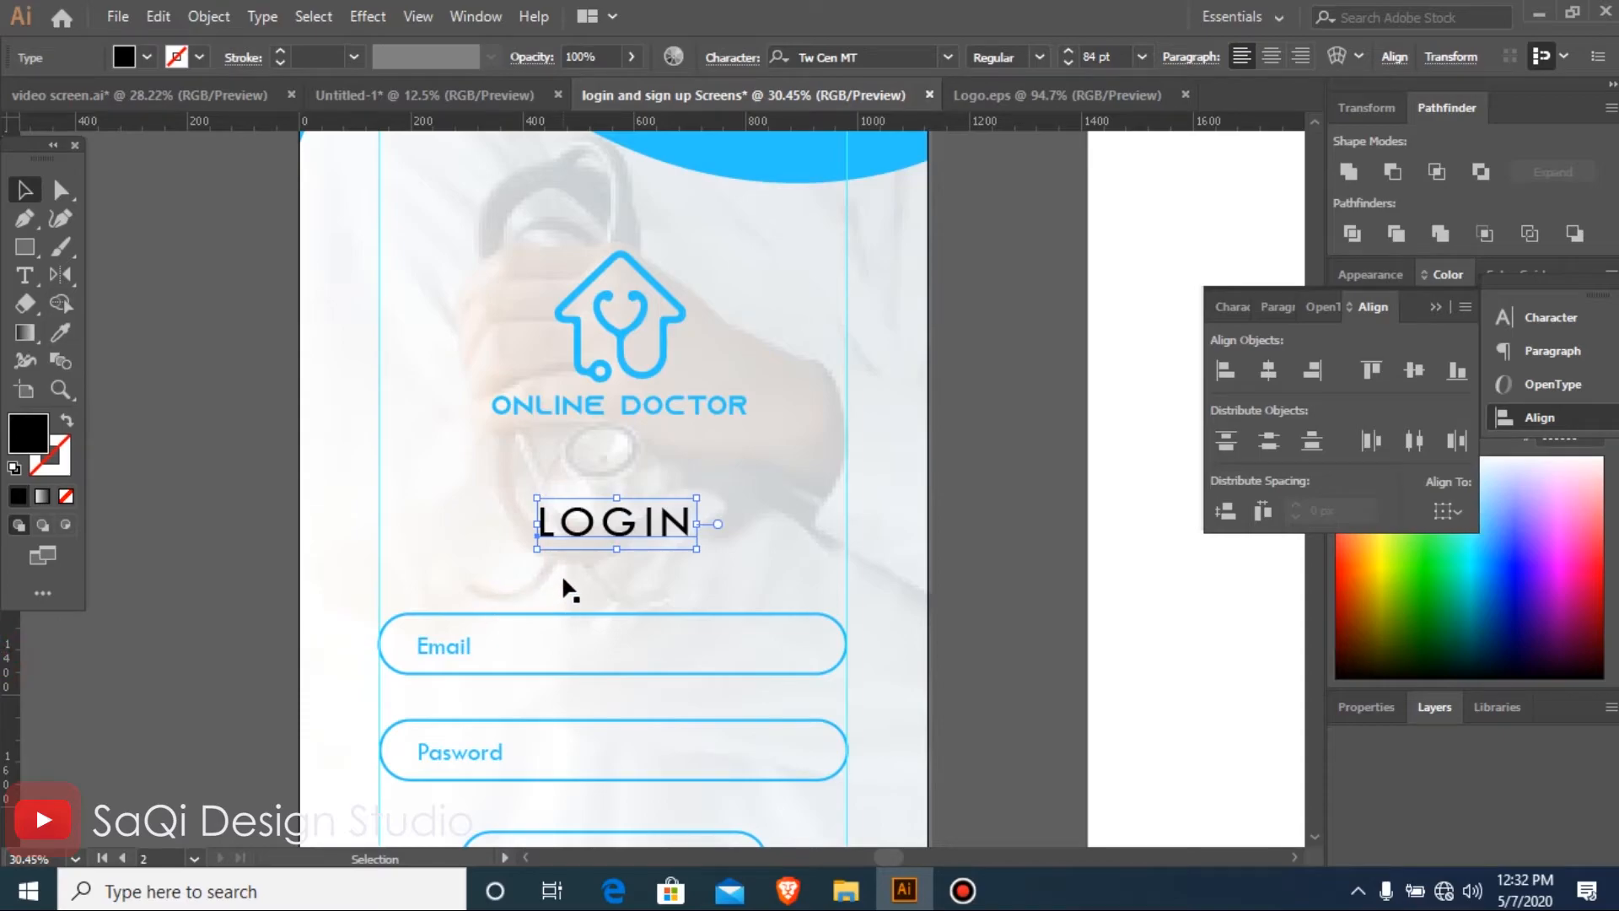
Colour the LOGIN heading with the logo's blue and set its font style to Bold
{"action": "key", "text": "i"}
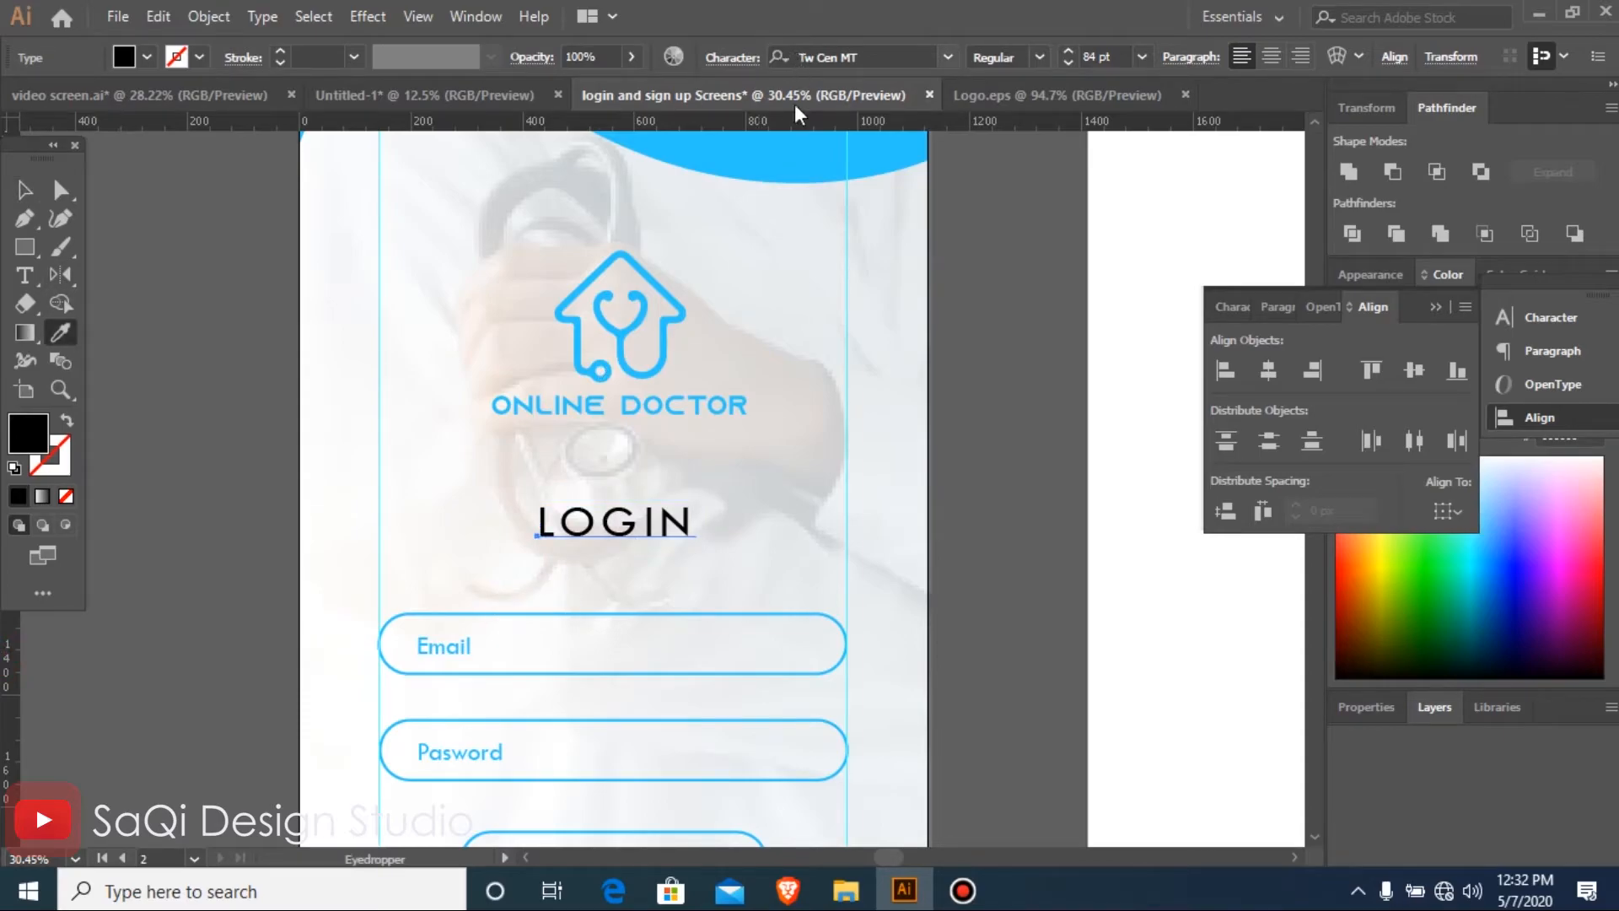
{"action": "left_click", "coordinate": [772, 182]}
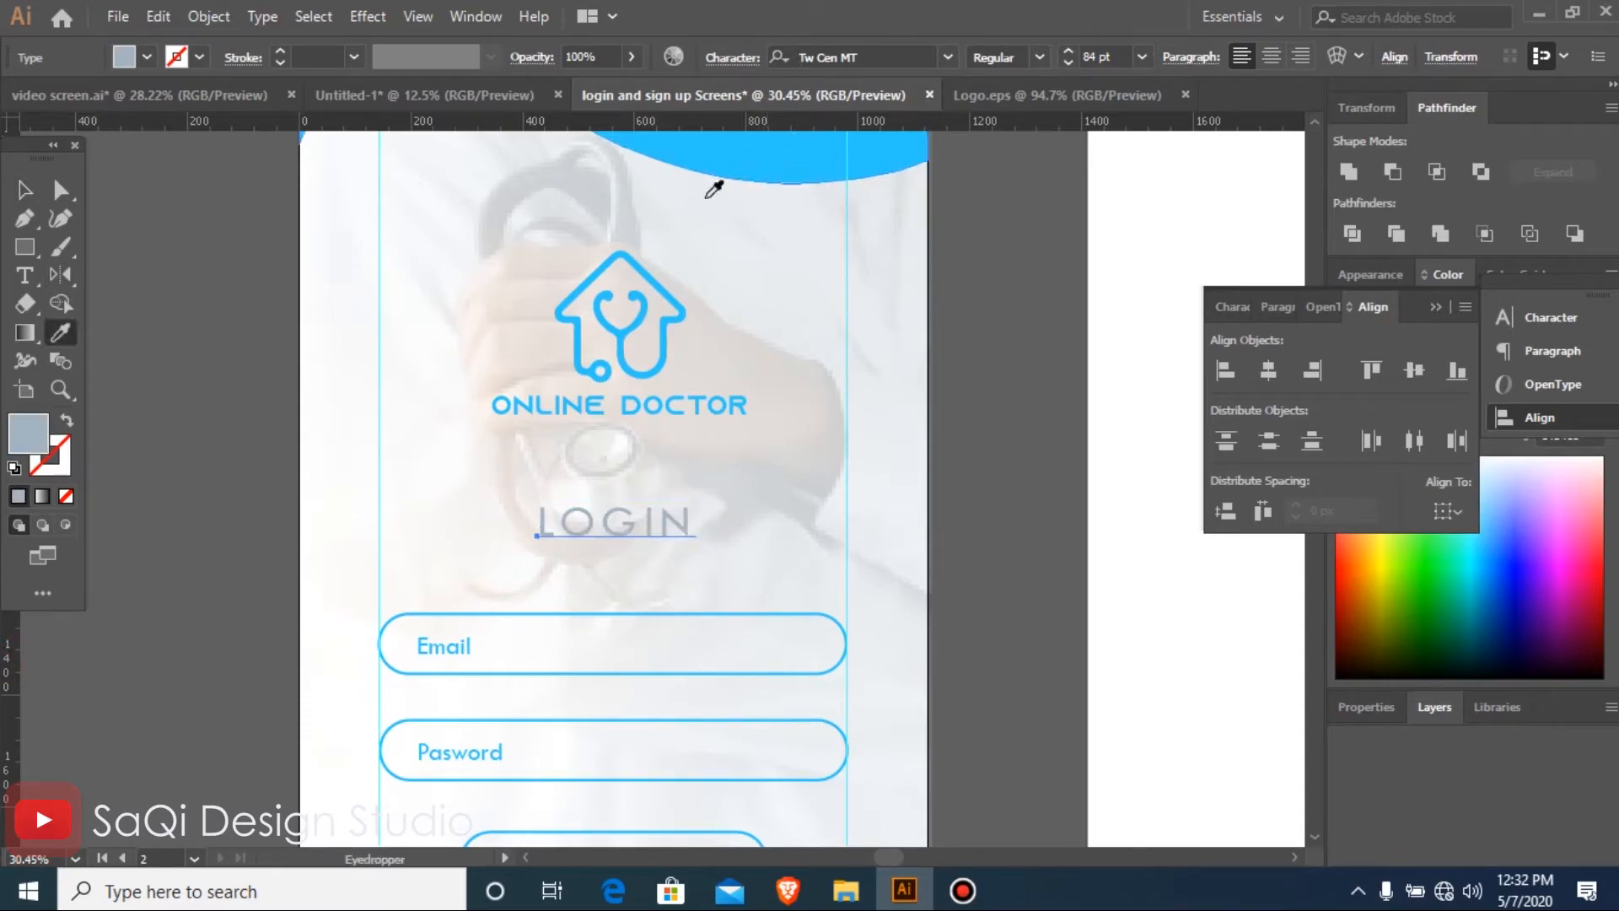
{"action": "left_click", "coordinate": [661, 280]}
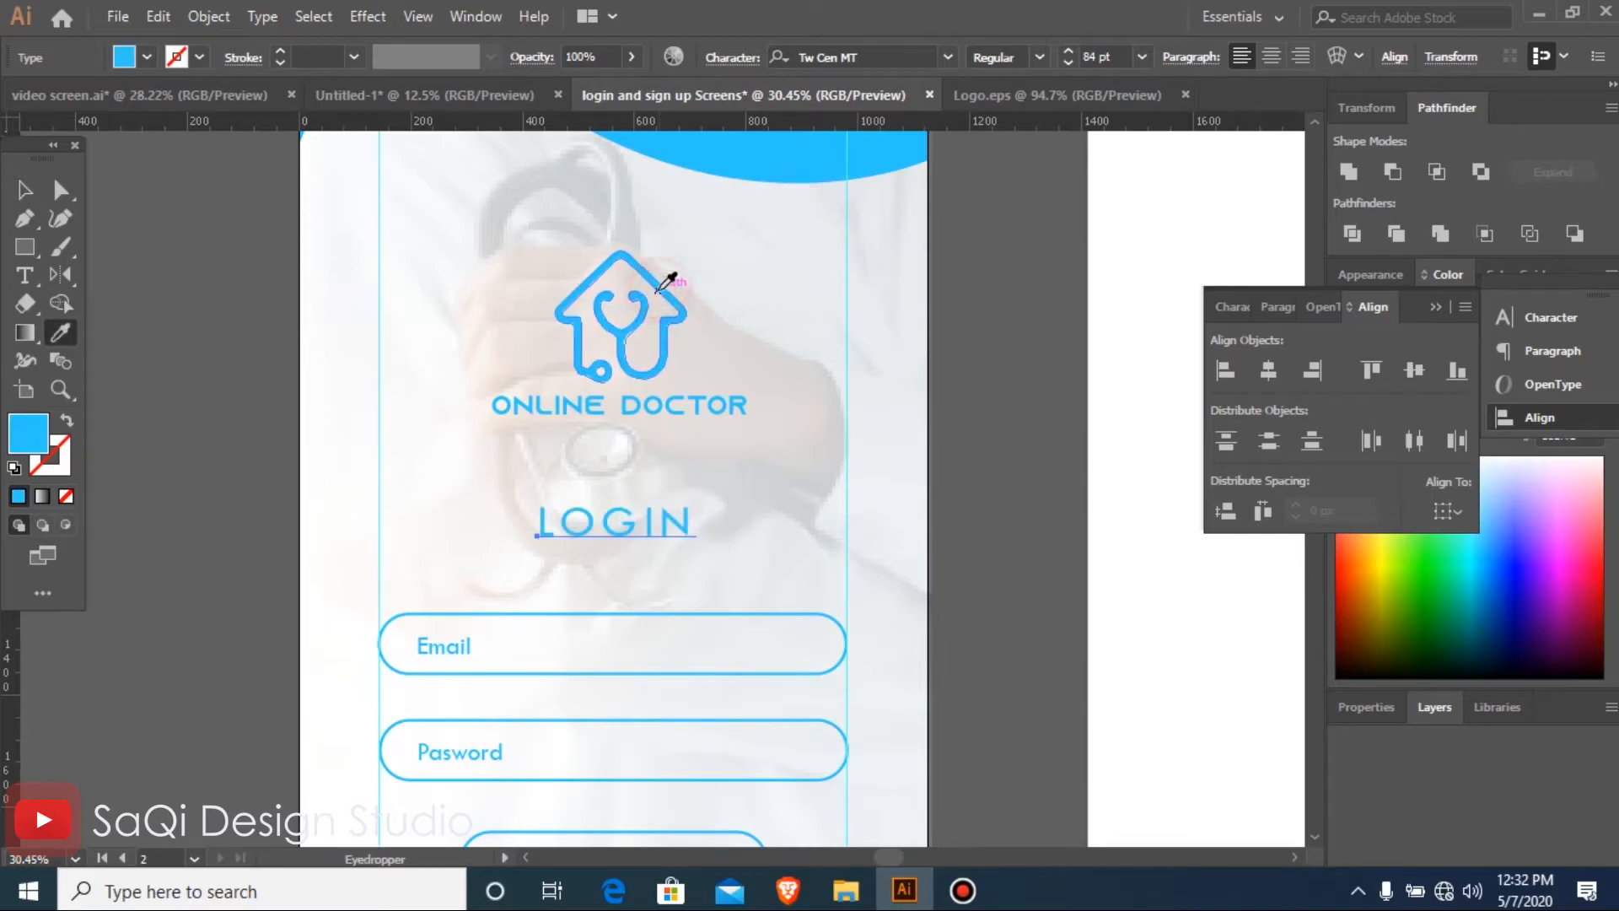
{"action": "key", "text": "v"}
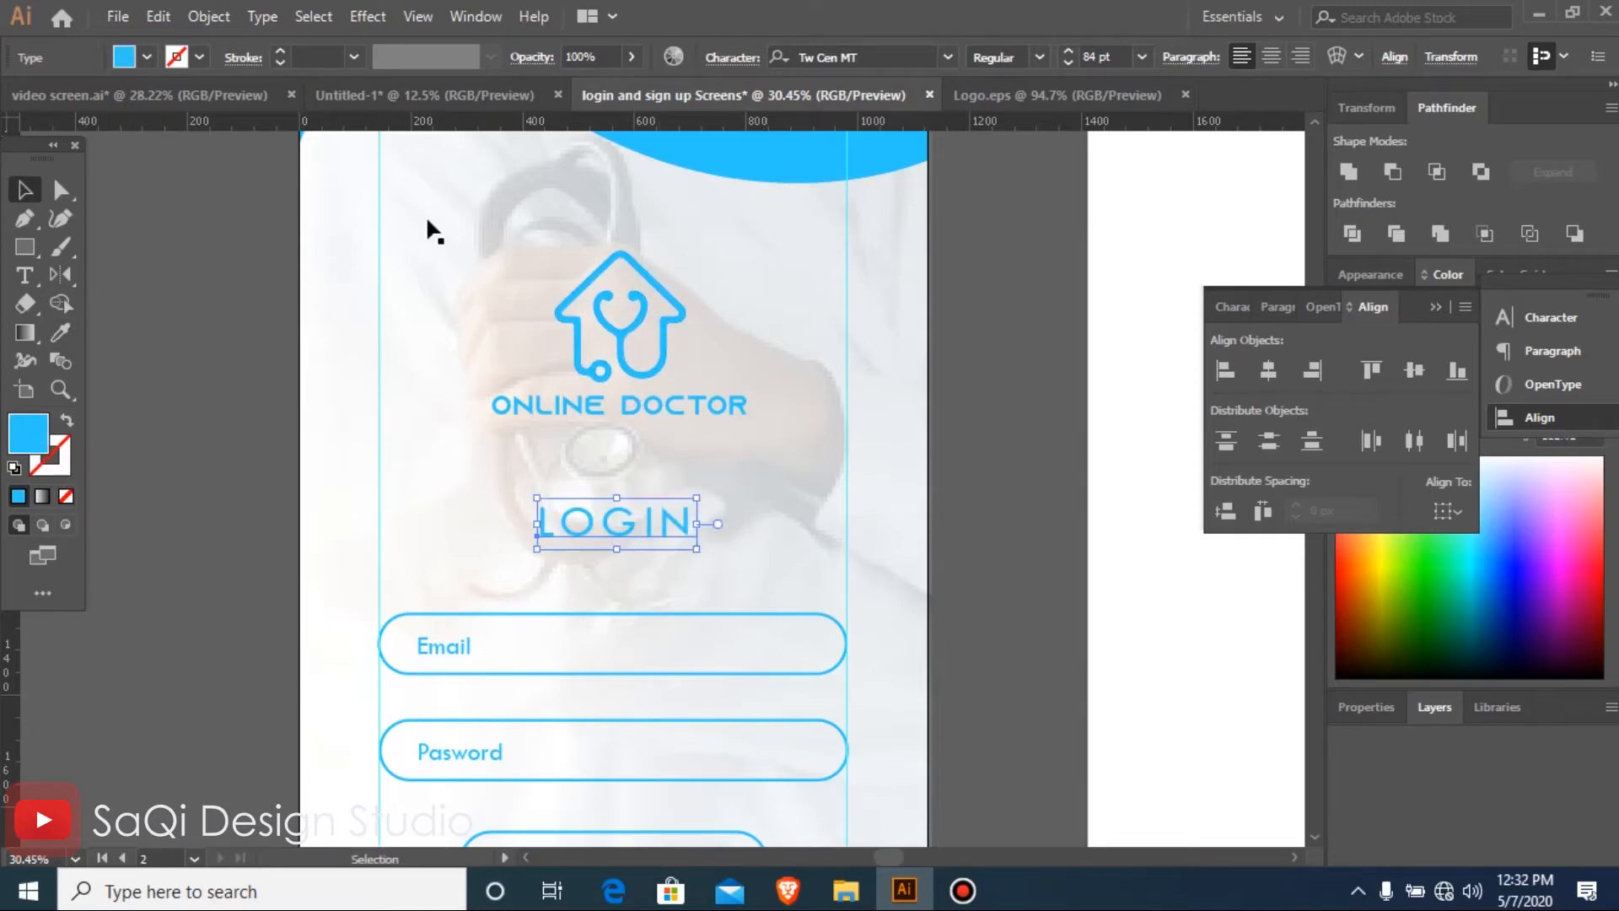
{"action": "left_click", "coordinate": [1041, 57]}
{"action": "left_click", "coordinate": [1030, 135]}
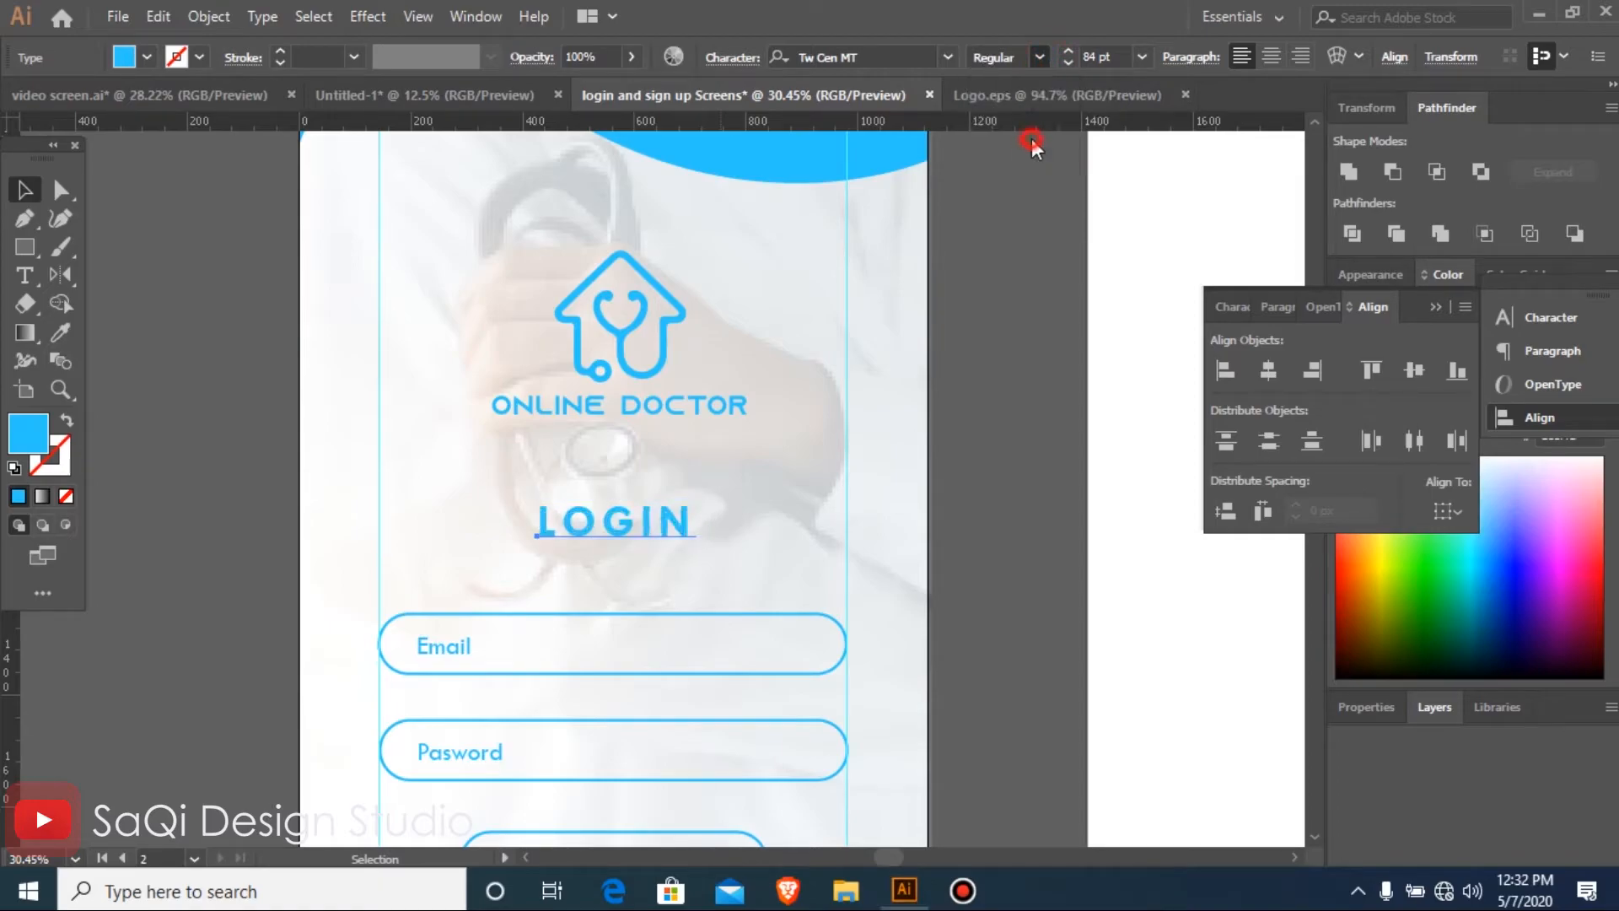
Move the LOGIN heading slightly lower, closer to the Email field
{"action": "left_click", "coordinate": [1055, 523]}
{"action": "key", "text": "ctrl+minus"}
{"action": "key", "text": "ctrl+minus"}
{"action": "key", "text": "ctrl+minus"}
{"action": "key", "text": "ctrl+minus"}
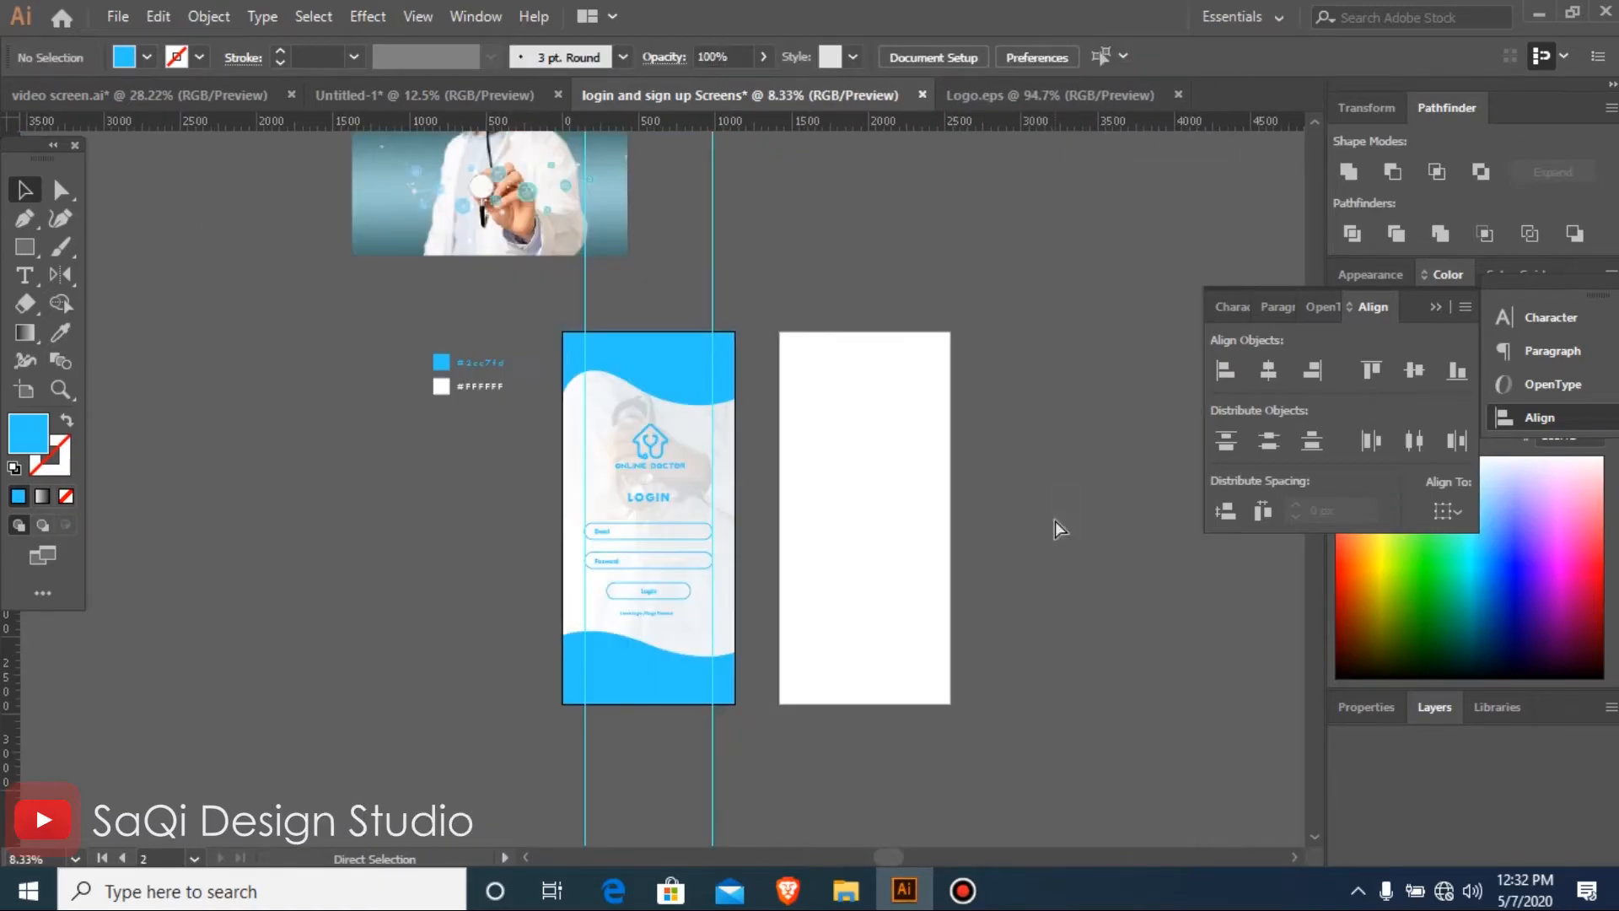
{"action": "left_click_drag", "start_coordinate": [401, 372], "coordinate": [1068, 683]}
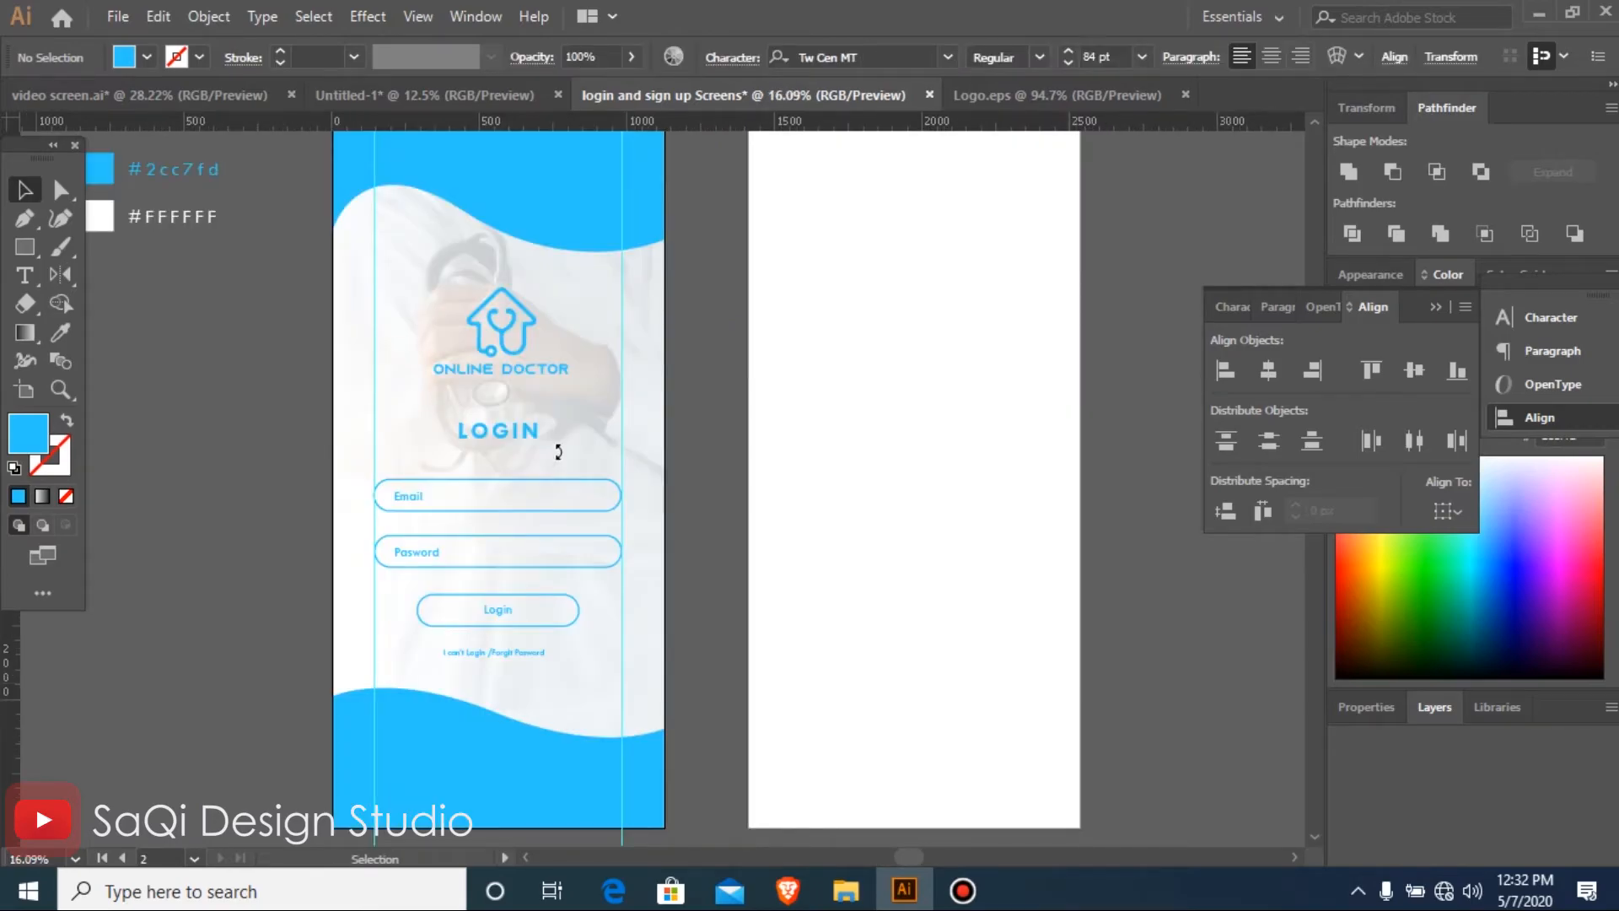
{"action": "left_click_drag", "start_coordinate": [504, 432], "coordinate": [498, 452]}
Place a copy of the complete login screen, including its LOGIN heading, on the second artboard
{"action": "key", "text": "ctrl+minus"}
{"action": "key", "text": "ctrl+minus"}
{"action": "key", "text": "ctrl+minus"}
{"action": "key", "text": "ctrl+minus"}
{"action": "left_click_drag", "start_coordinate": [420, 322], "coordinate": [1008, 708]}
{"action": "left_click_drag", "start_coordinate": [422, 235], "coordinate": [456, 431]}
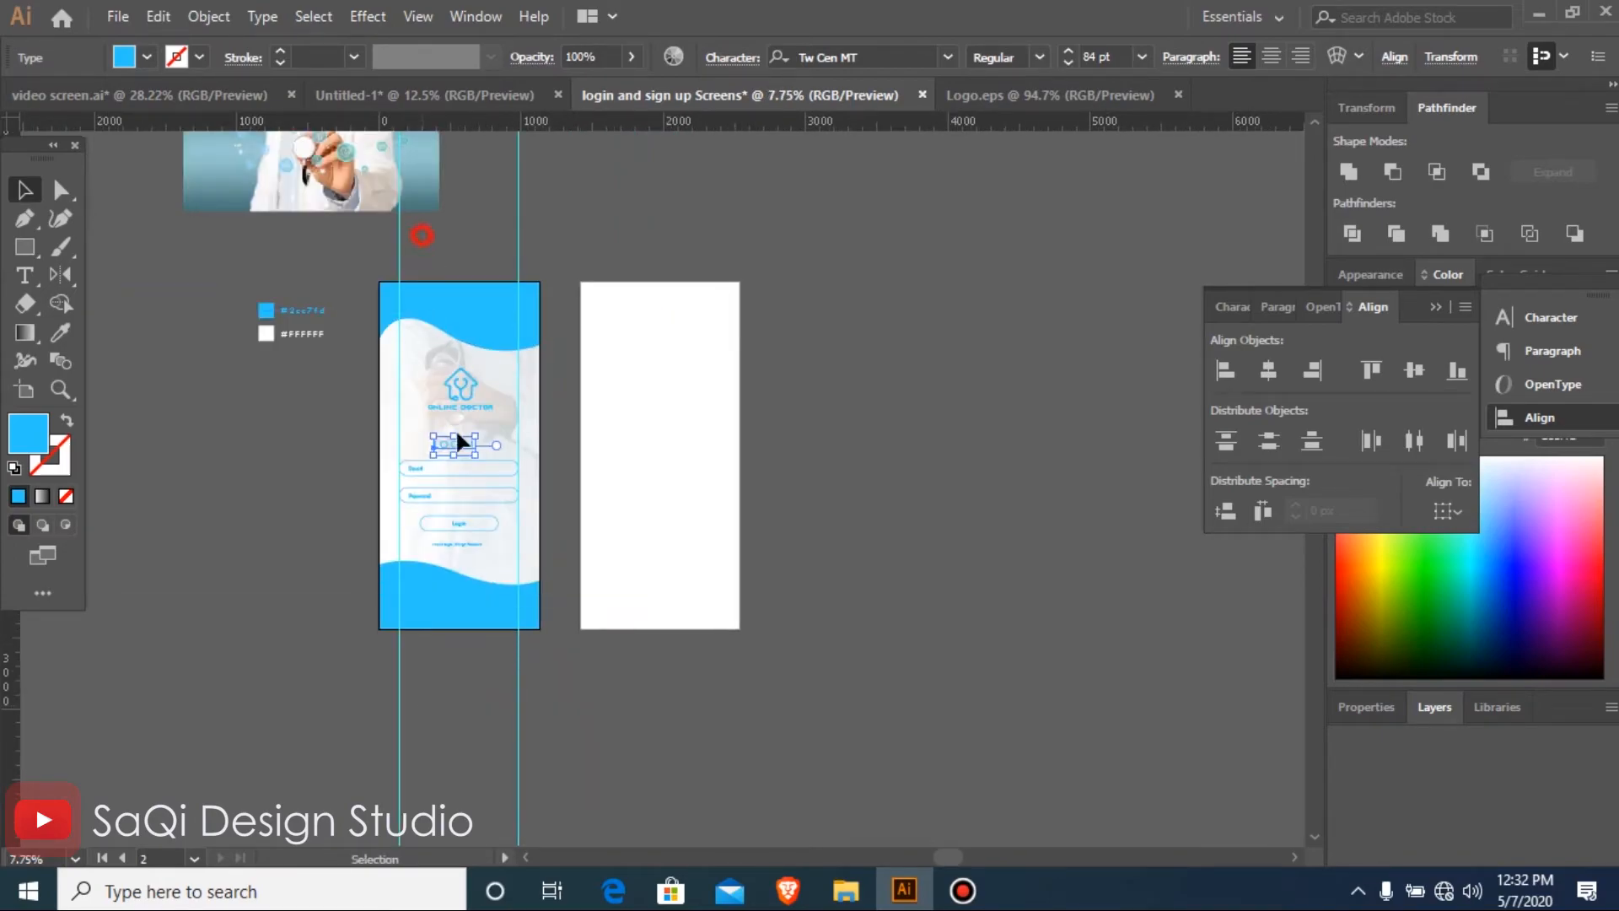
{"action": "left_click_drag", "start_coordinate": [475, 624], "coordinate": [661, 591]}
{"action": "left_click_drag", "start_coordinate": [423, 326], "coordinate": [935, 742]}
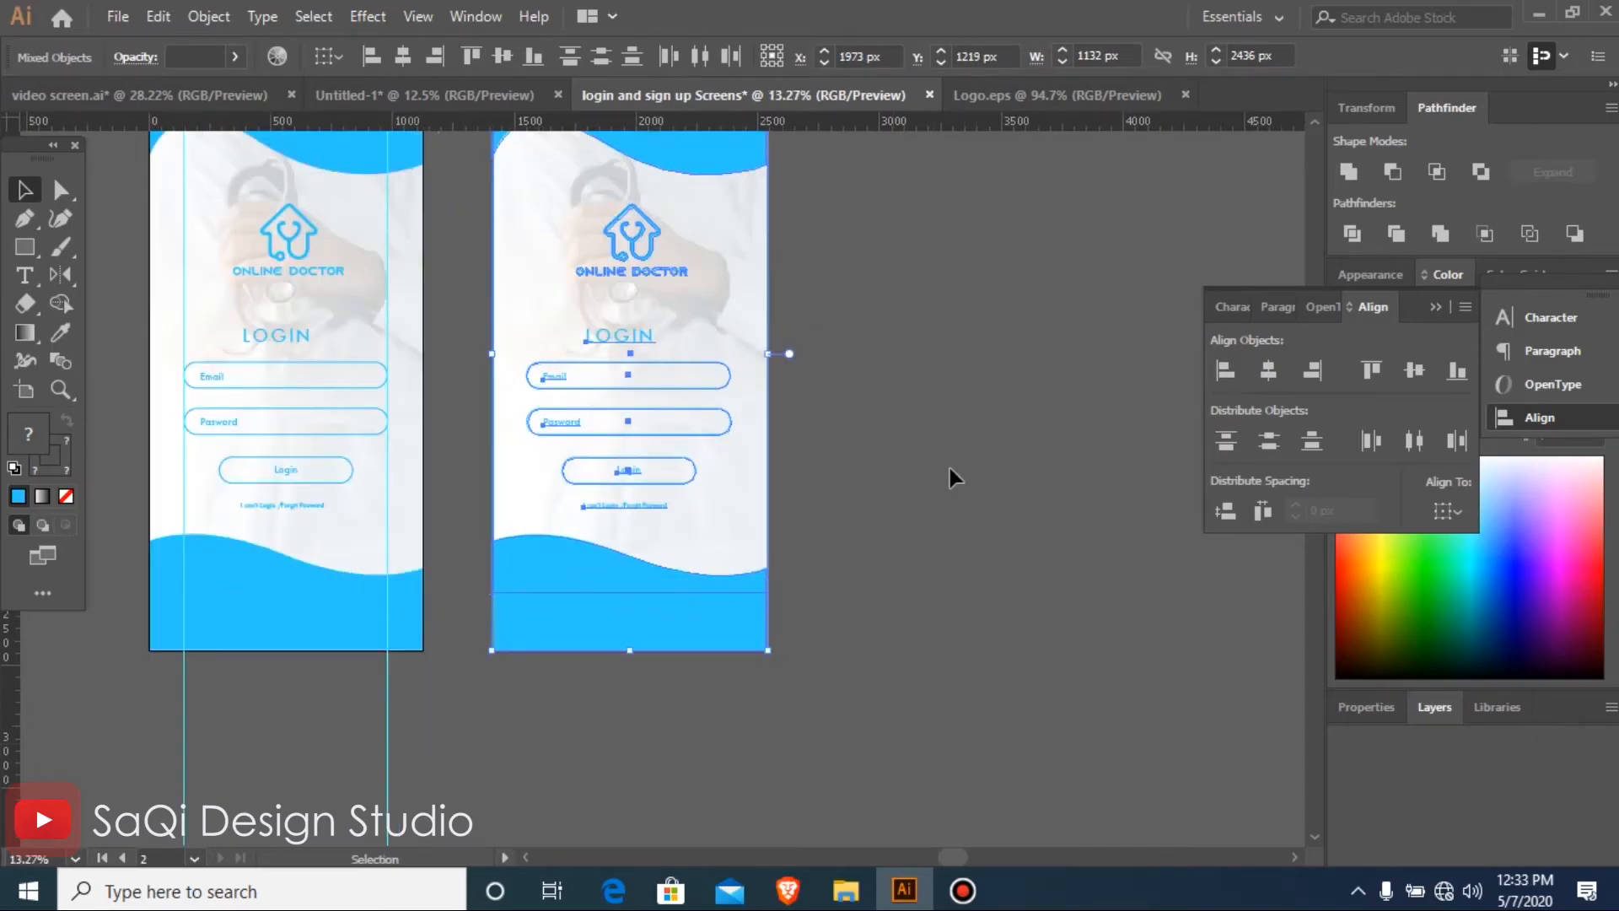
{"action": "left_click", "coordinate": [950, 469]}
Nudge the second artboard's LOGIN heading up to just below the Online Doctor logo
{"action": "left_click_drag", "start_coordinate": [195, 256], "coordinate": [1054, 643]}
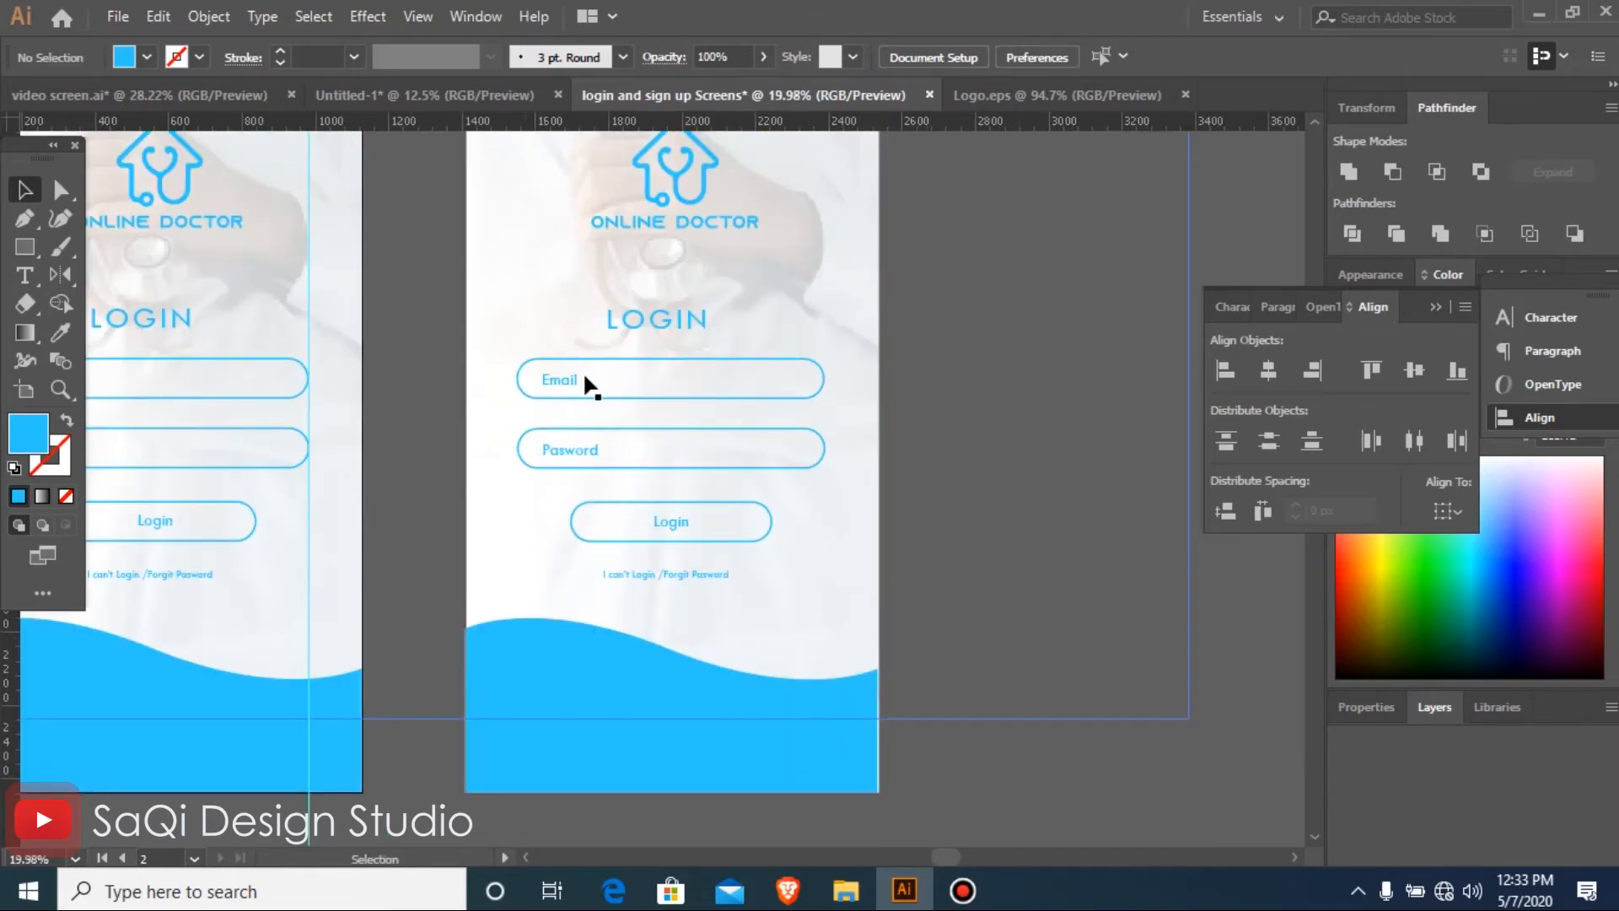
{"action": "left_click", "coordinate": [670, 322]}
{"action": "key", "text": "Up"}
{"action": "key", "text": "Up"}
{"action": "key", "text": "Up"}
{"action": "key", "text": "Up"}
{"action": "key", "text": "Up"}
{"action": "key", "text": "Up"}
{"action": "key", "text": "Up"}
{"action": "key", "text": "Up"}
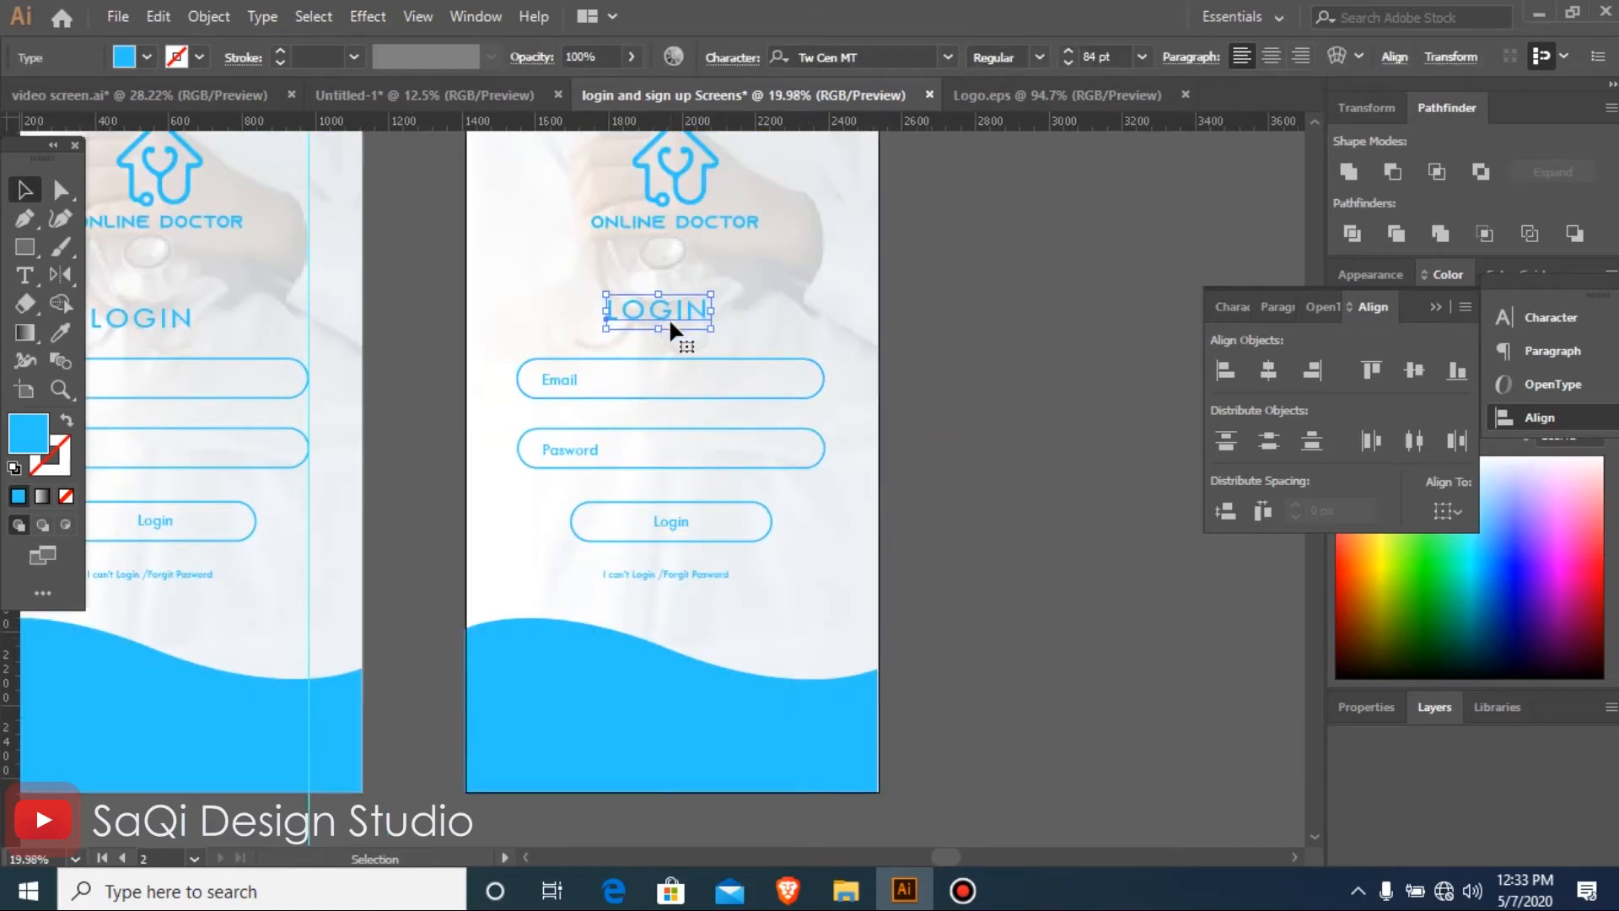
{"action": "key", "text": "Up"}
{"action": "key", "text": "Up"}
{"action": "key", "text": "Up"}
{"action": "key", "text": "Up"}
{"action": "key", "text": "Up"}
{"action": "key", "text": "Up"}
{"action": "key", "text": "Up"}
{"action": "key", "text": "Up"}
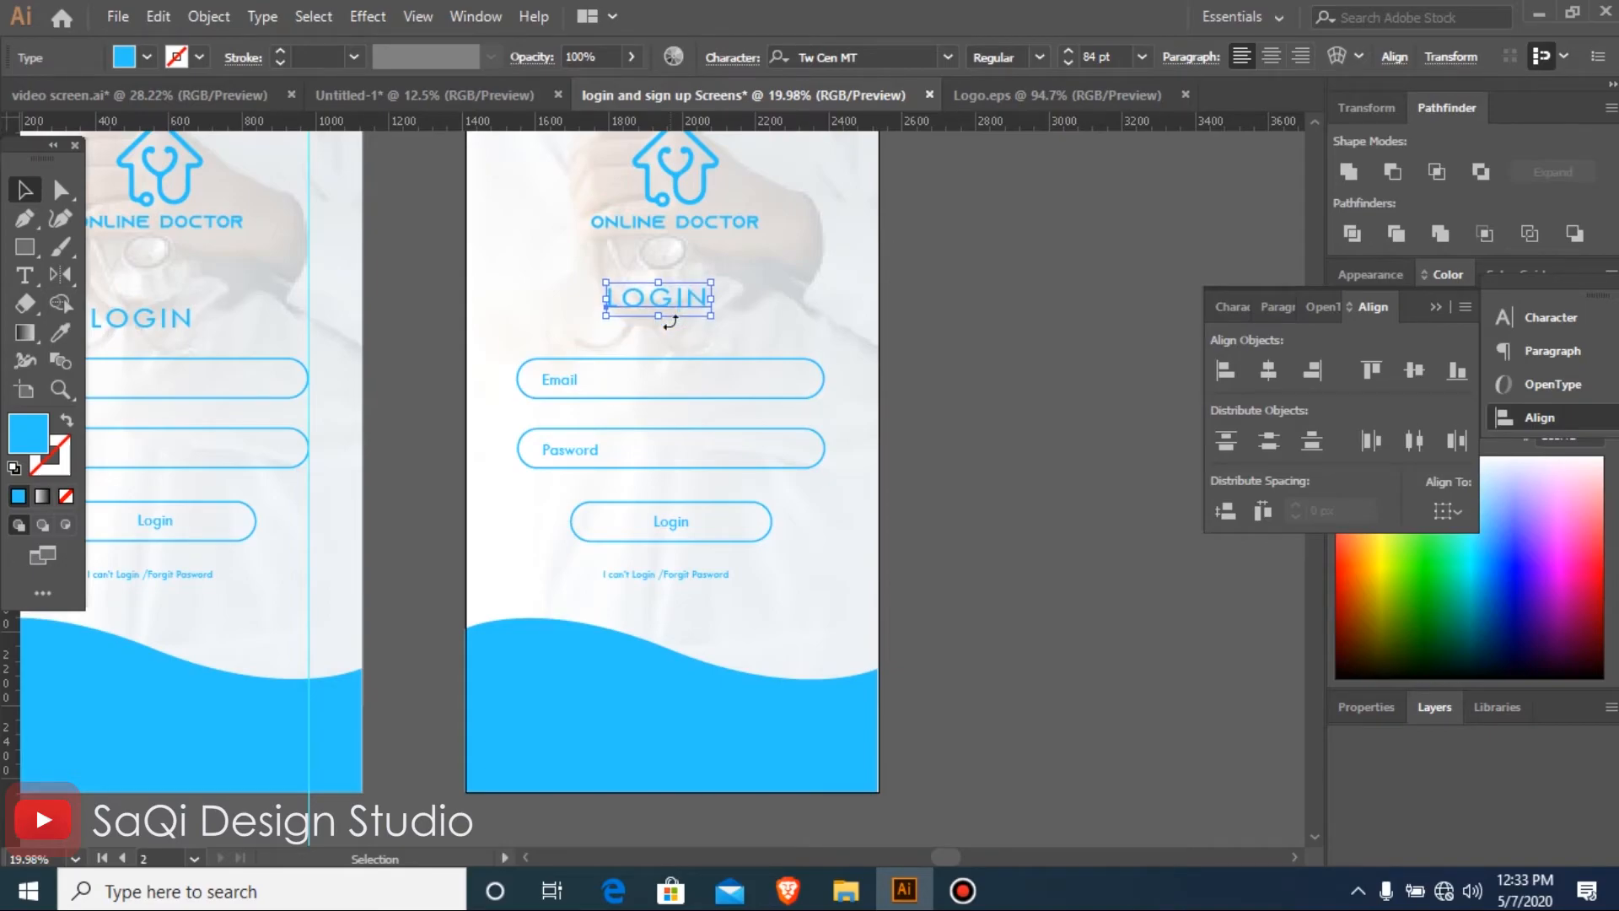
{"action": "key", "text": "Up"}
{"action": "key", "text": "Up"}
{"action": "key", "text": "Up"}
{"action": "key", "text": "Up"}
{"action": "key", "text": "Up"}
{"action": "key", "text": "Up"}
{"action": "key", "text": "Up"}
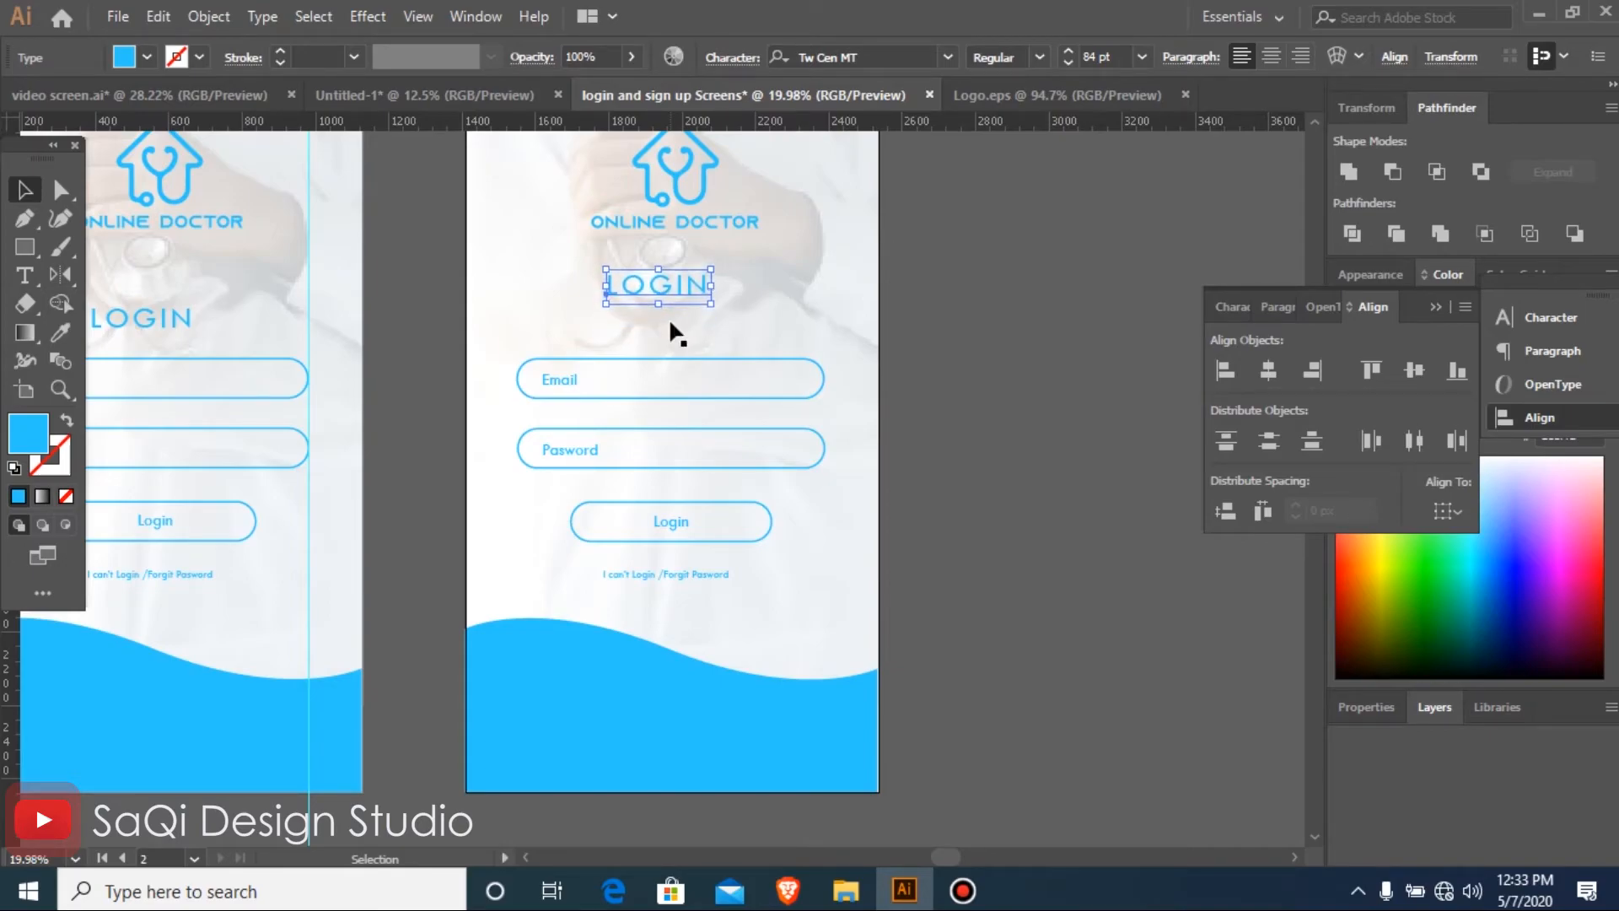
{"action": "key", "text": "Up"}
{"action": "key", "text": "Up"}
{"action": "key", "text": "Up"}
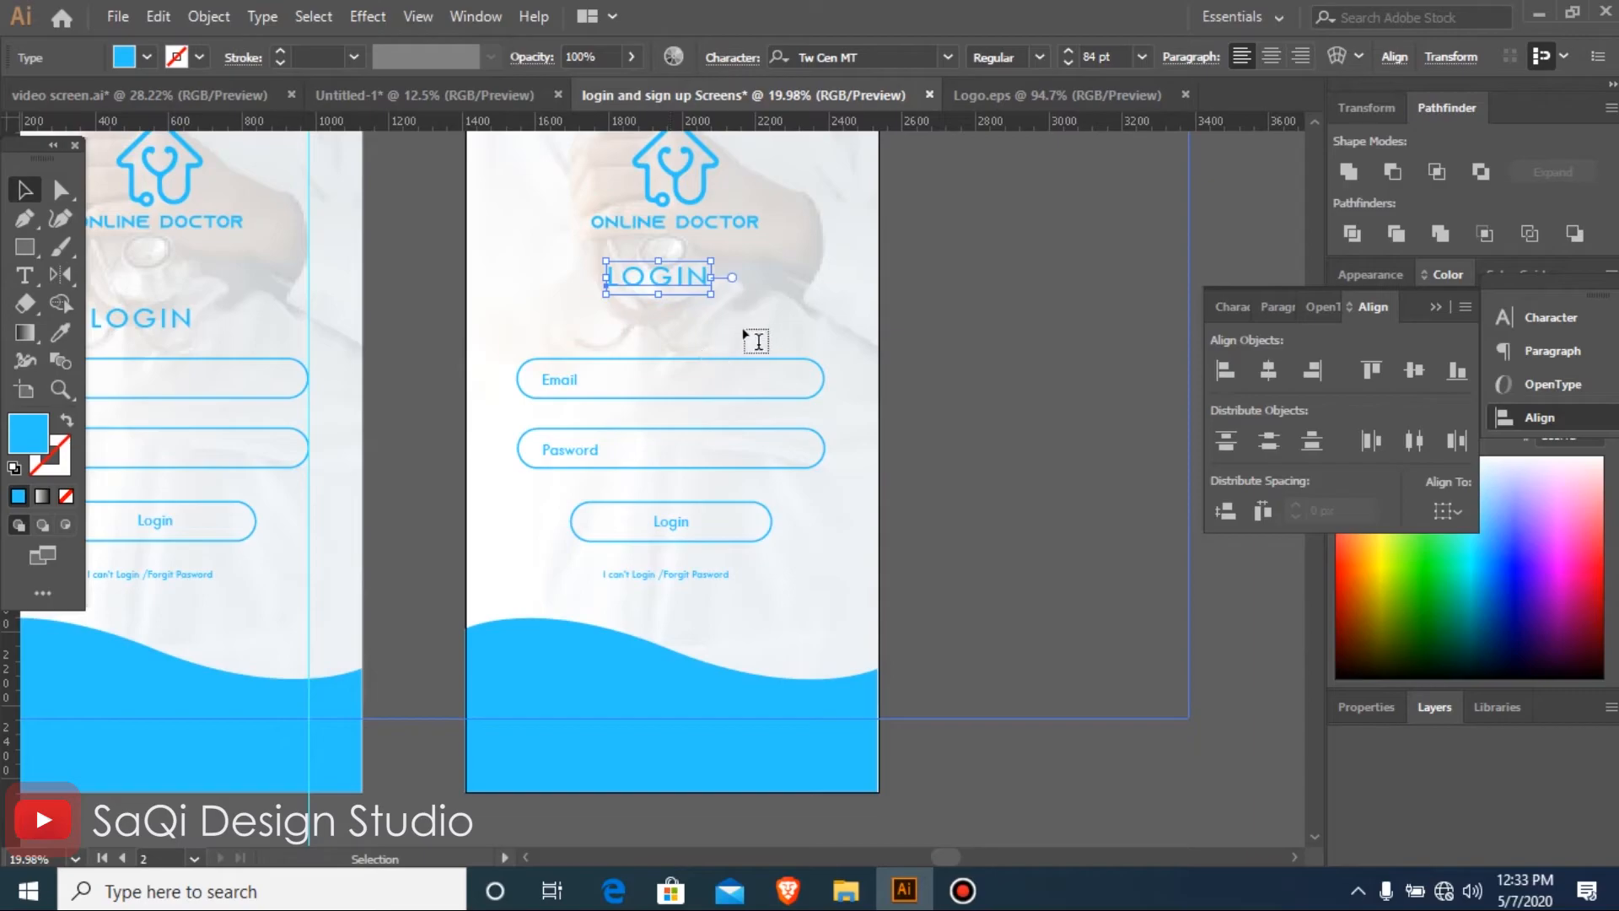
Replace the second artboard's heading text with "Sign up"
{"action": "key", "text": "t"}
{"action": "left_click", "coordinate": [662, 283]}
{"action": "double_click", "coordinate": [662, 282]}
{"action": "type", "text": "Sign up"}
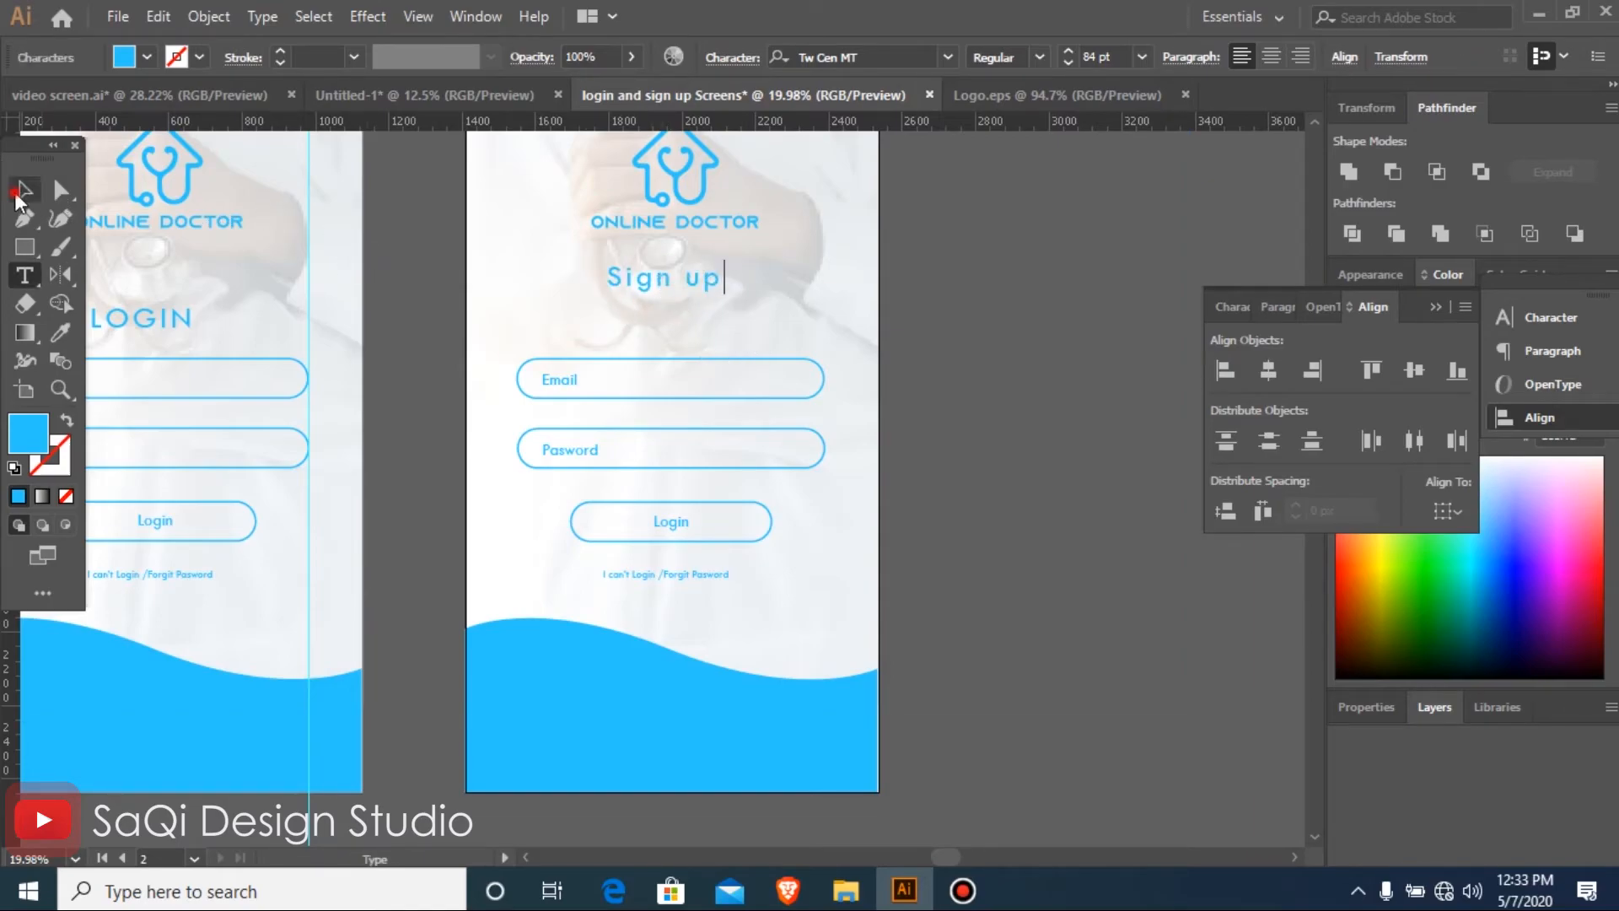
{"action": "left_click", "coordinate": [22, 193]}
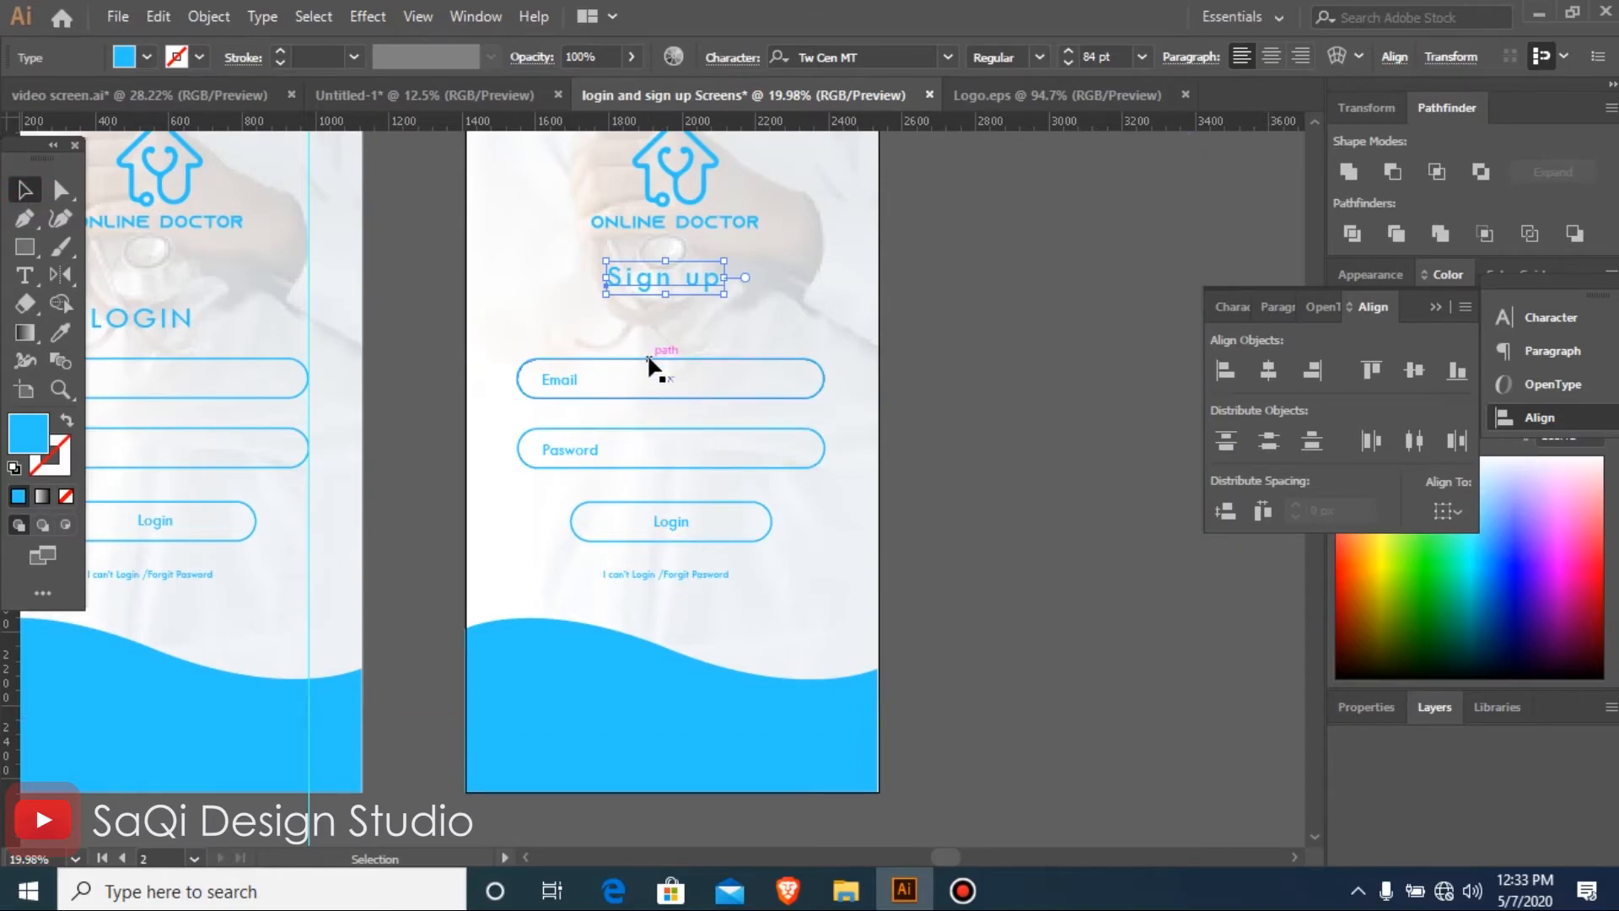
Duplicate the Email outline just below the Sign up heading and add vertical guides at the fields' left and right edges
{"action": "left_click_drag", "start_coordinate": [647, 358], "coordinate": [651, 309]}
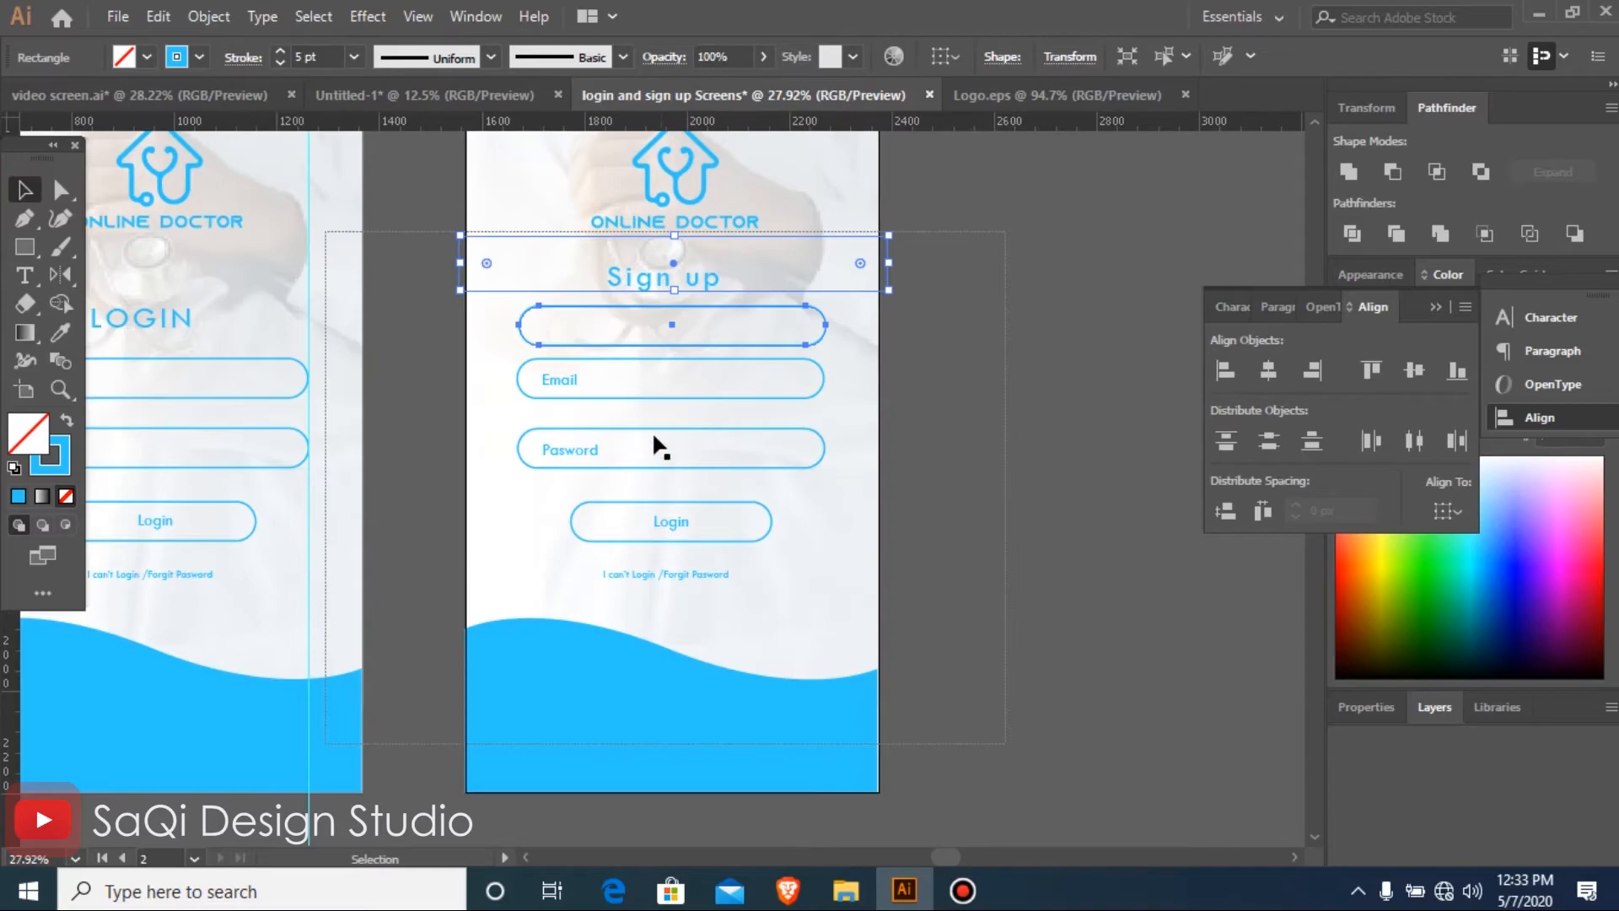
{"action": "scroll", "coordinate": [651, 432], "scroll_direction": "up", "scroll_amount": 2}
{"action": "left_click", "coordinate": [674, 363]}
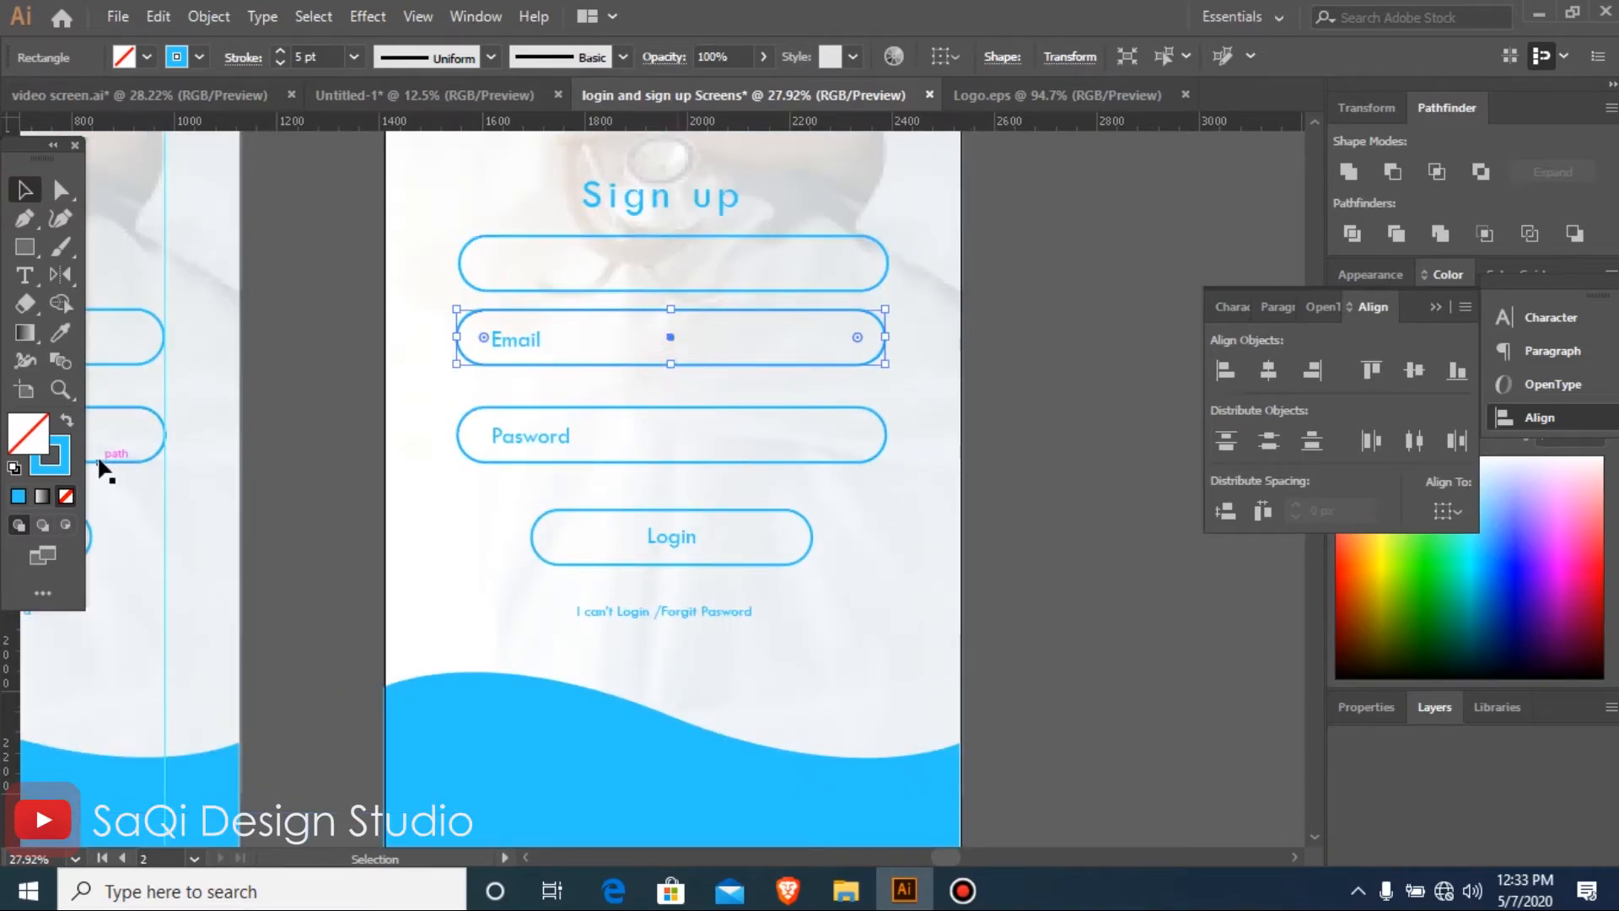
{"action": "left_click_drag", "start_coordinate": [12, 765], "coordinate": [458, 776]}
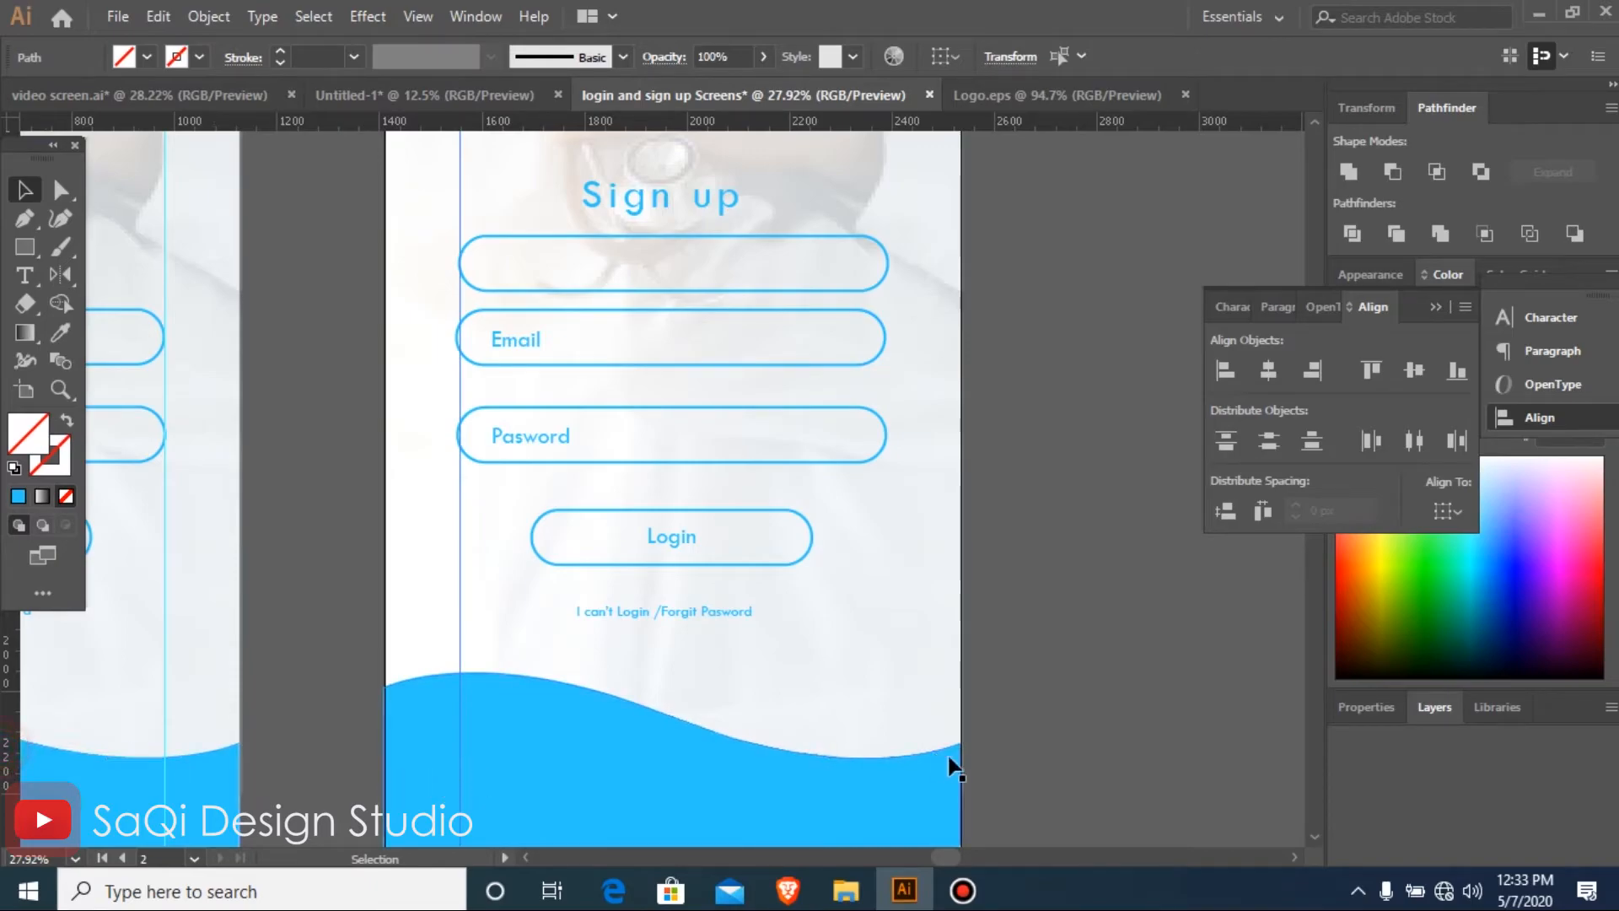
{"action": "left_click_drag", "start_coordinate": [10, 713], "coordinate": [888, 746]}
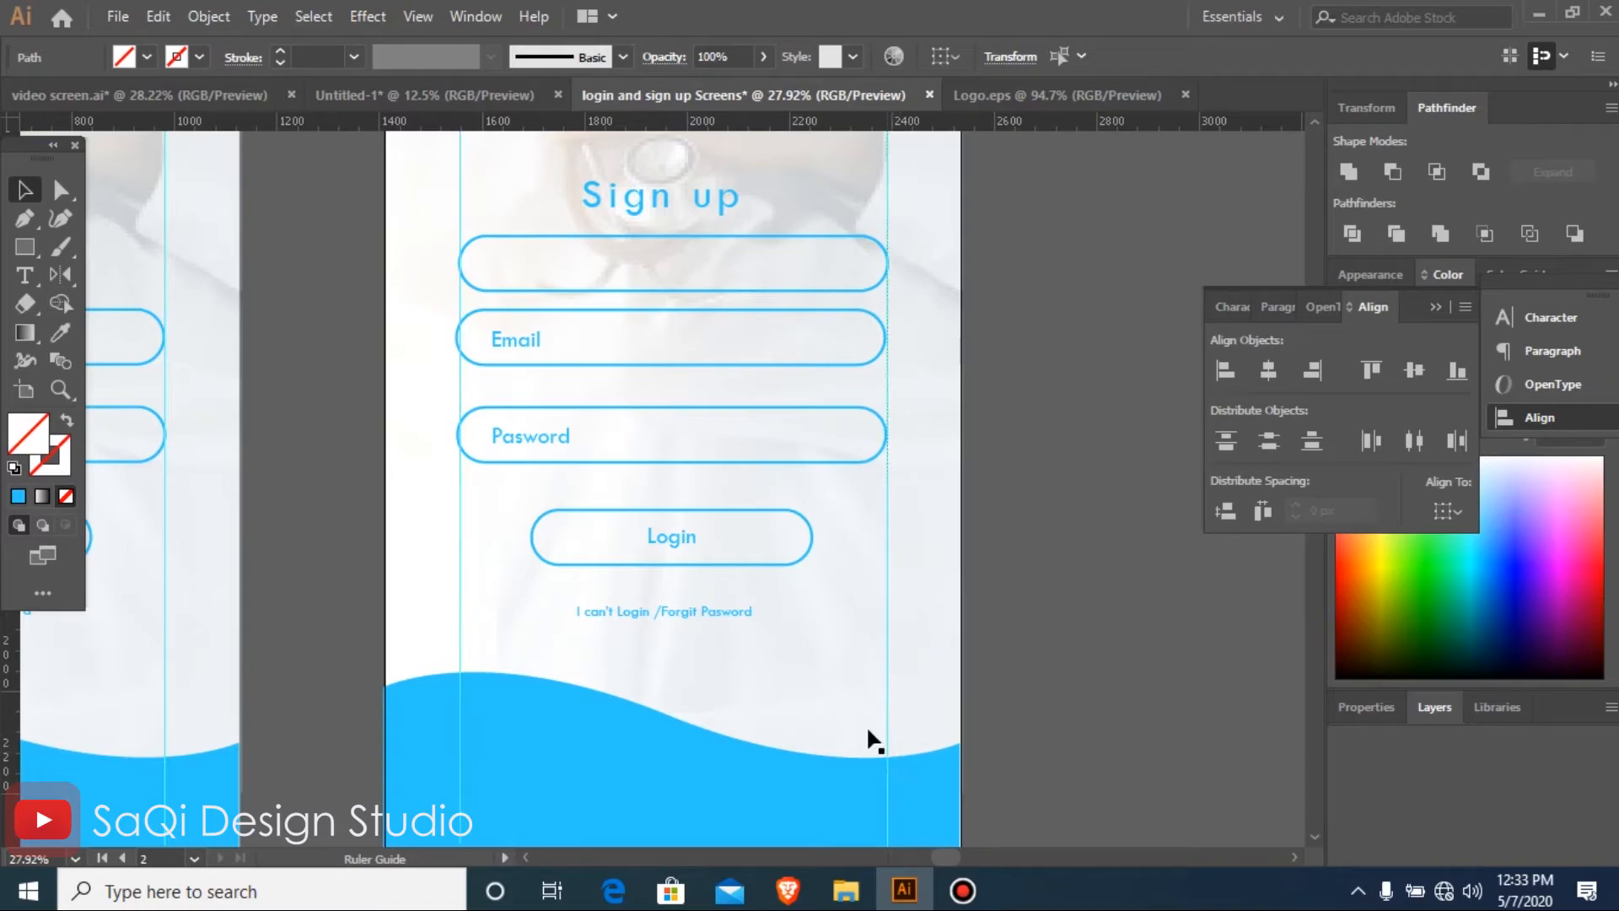
Shift the Email and Pasword field outlines slightly down on the Sign up screen
{"action": "left_click", "coordinate": [671, 366]}
{"action": "left_click_drag", "start_coordinate": [672, 366], "coordinate": [672, 400]}
{"action": "key", "text": "ctrl+z"}
{"action": "left_click_drag", "start_coordinate": [670, 339], "coordinate": [667, 357]}
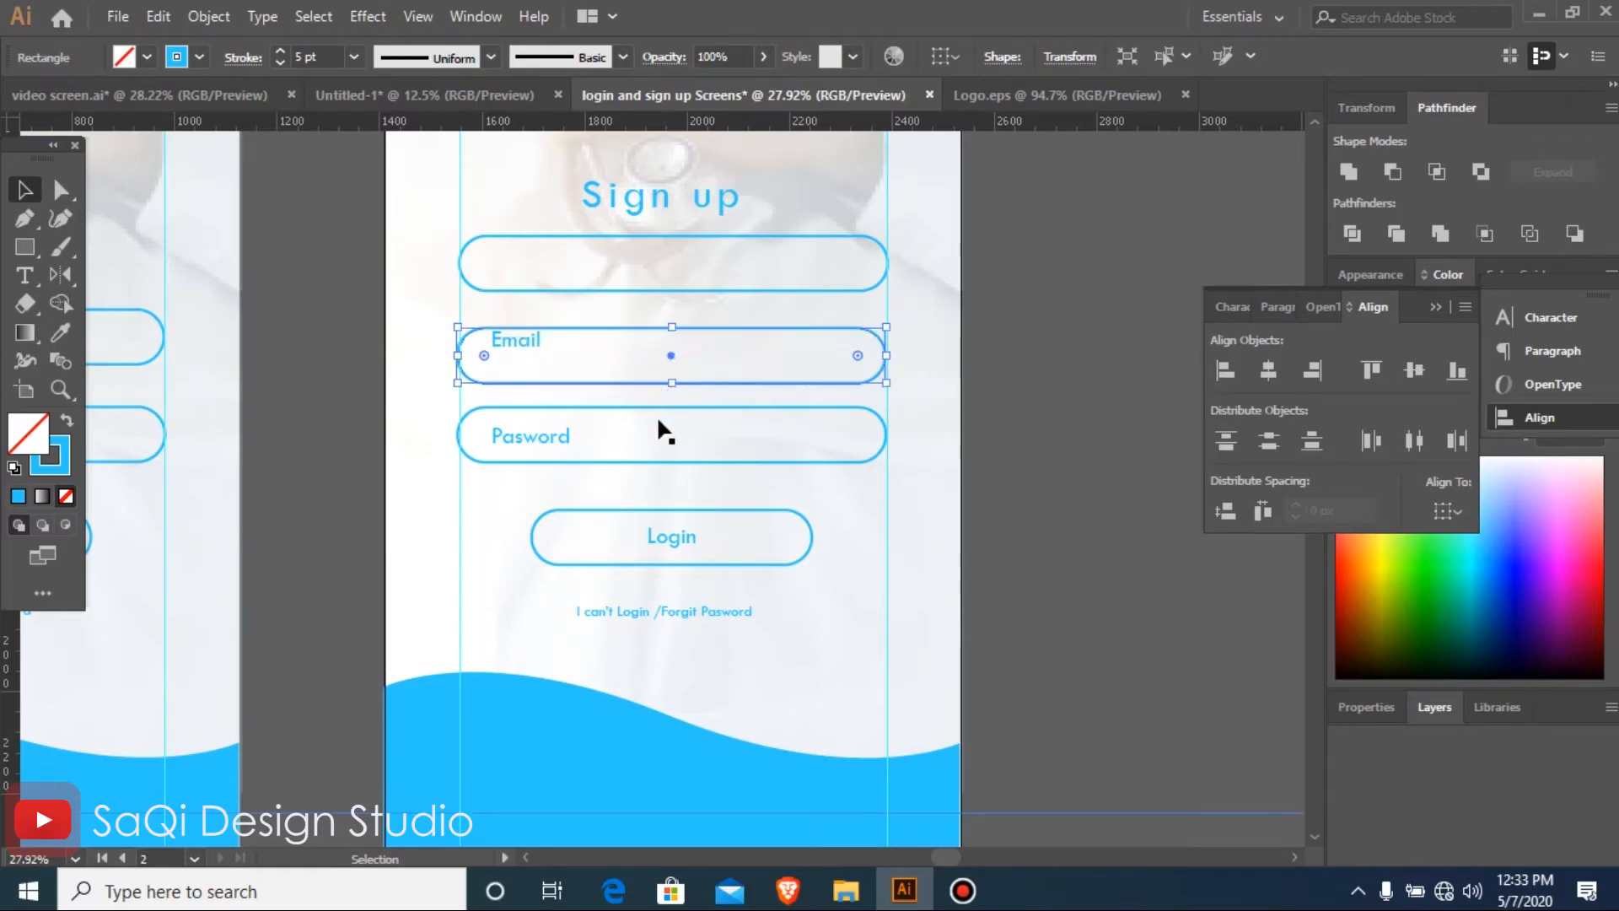
{"action": "left_click", "coordinate": [677, 447]}
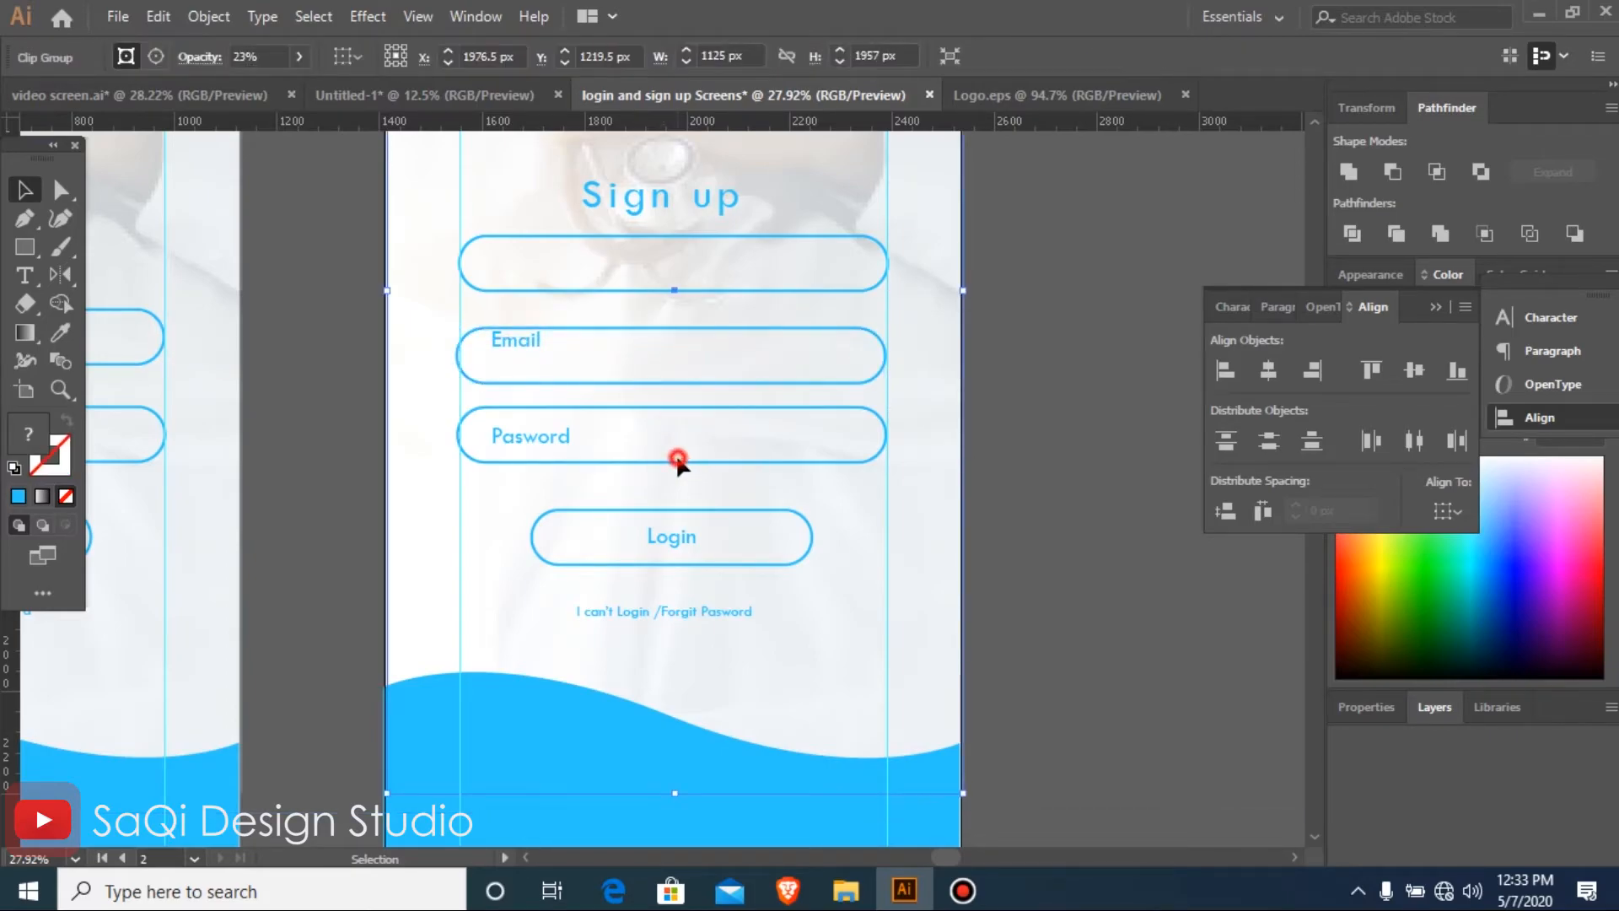
{"action": "left_click", "coordinate": [673, 455]}
{"action": "left_click_drag", "start_coordinate": [672, 434], "coordinate": [672, 454]}
Shift the Email field outline up to just beneath the new empty field outline
{"action": "left_click_drag", "start_coordinate": [676, 330], "coordinate": [676, 295]}
{"action": "key", "text": "Down"}
{"action": "key", "text": "Down"}
{"action": "key", "text": "Down"}
{"action": "key", "text": "Down"}
{"action": "key", "text": "Down"}
{"action": "key", "text": "Down"}
{"action": "key", "text": "Up"}
{"action": "key", "text": "Up"}
{"action": "key", "text": "Up"}
{"action": "key", "text": "Up"}
{"action": "key", "text": "Up"}
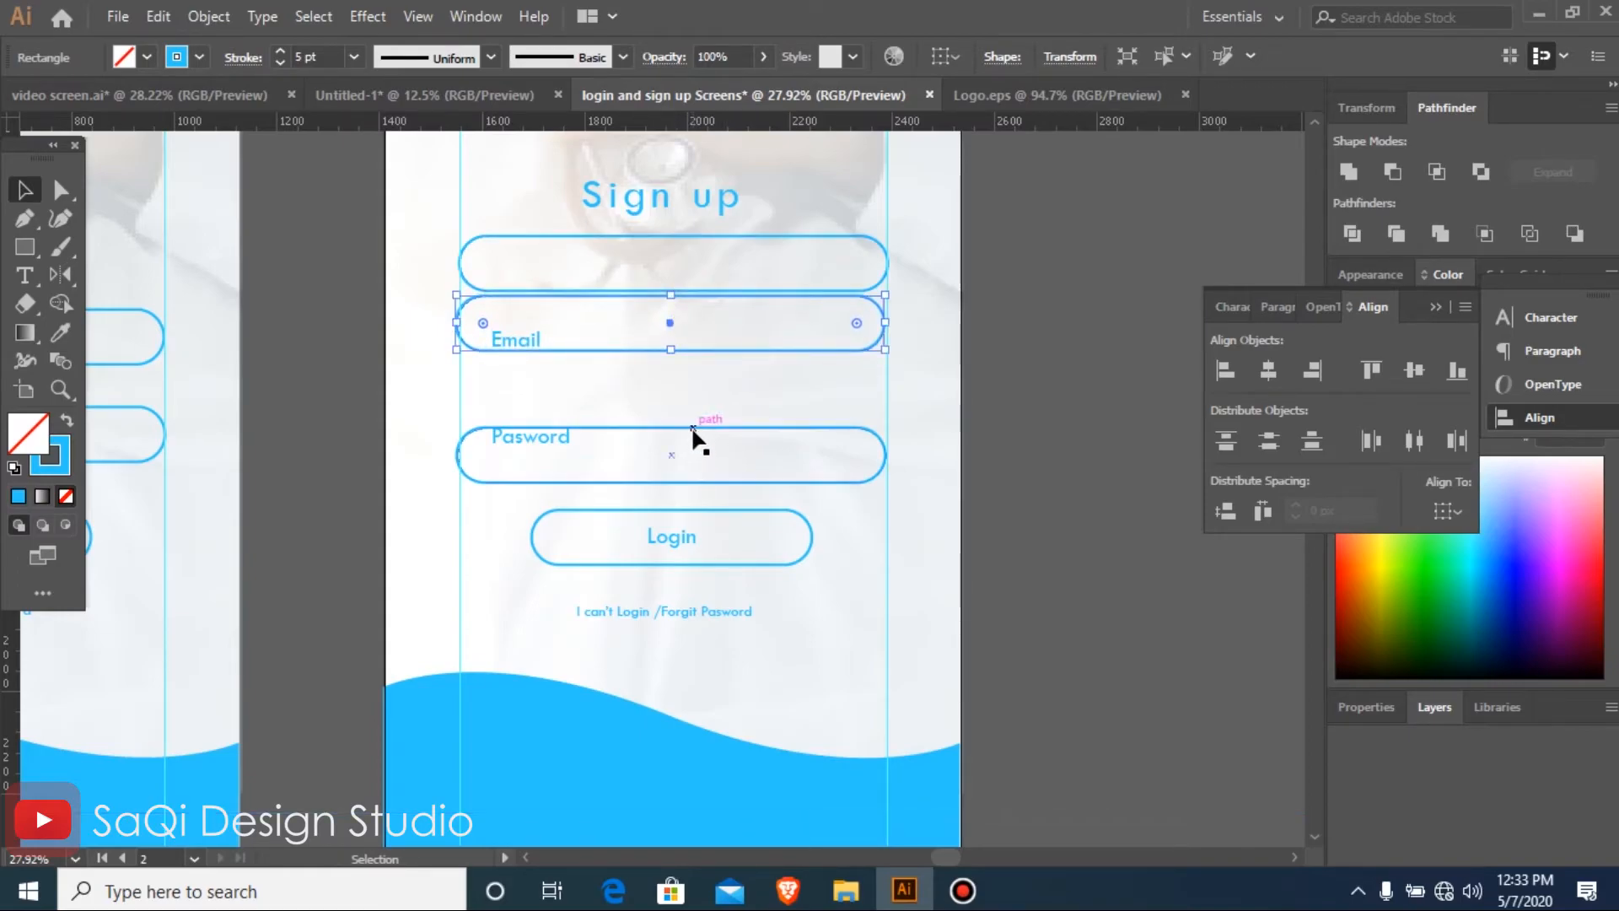
Move the Email outline down and the Pasword outline up so the three Sign up fields are evenly spaced
{"action": "left_click_drag", "start_coordinate": [666, 322], "coordinate": [670, 346]}
{"action": "left_click", "coordinate": [683, 462]}
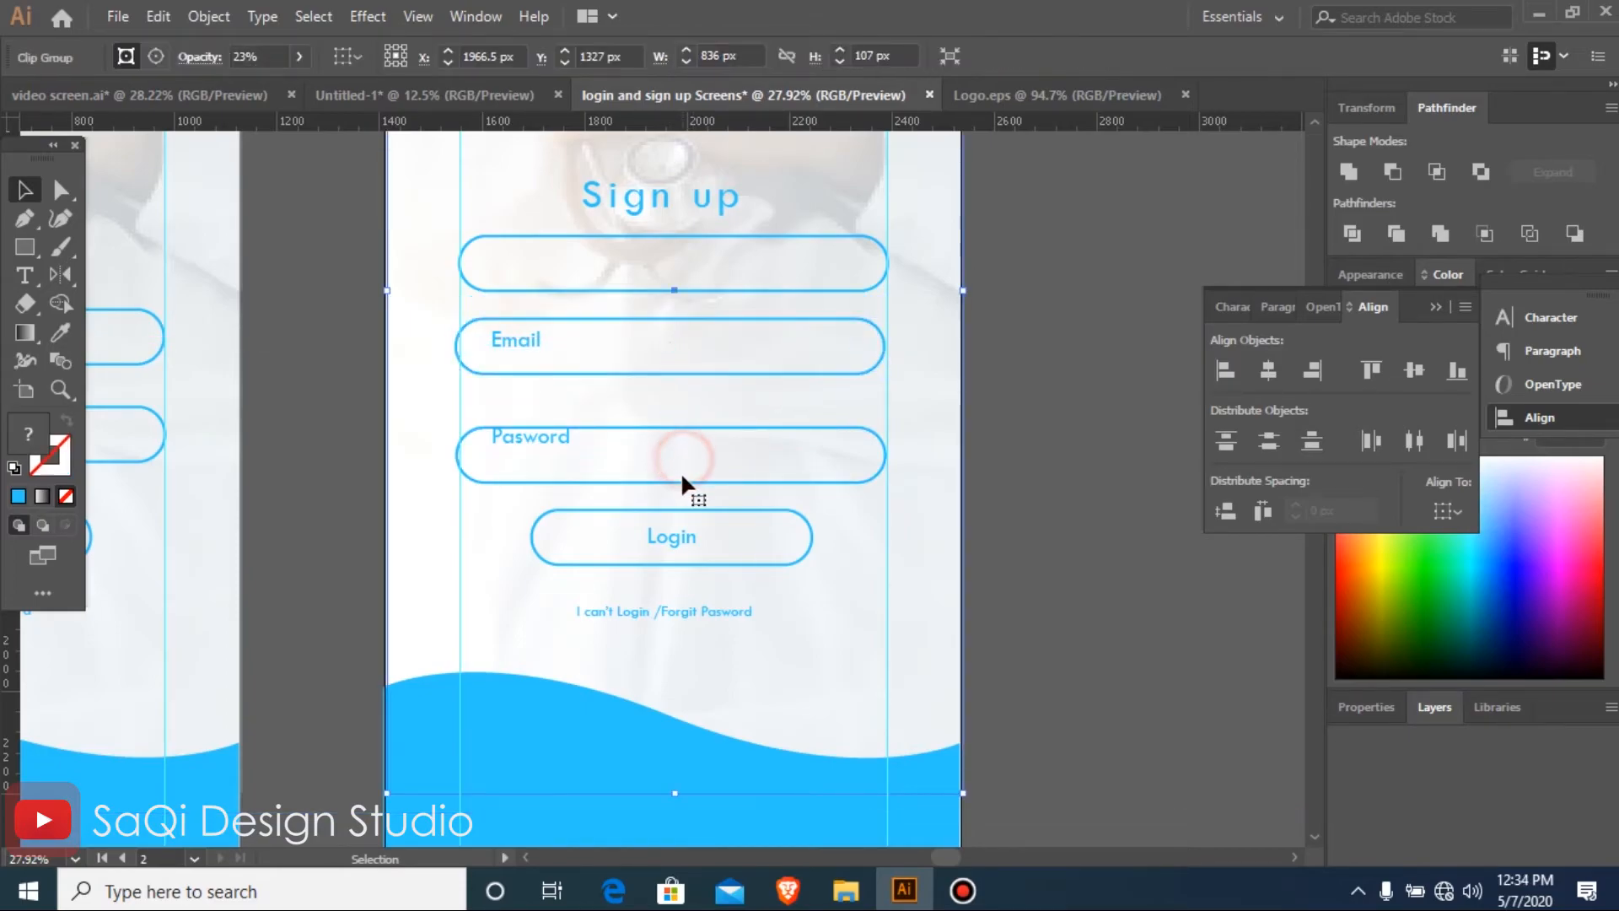
{"action": "left_click_drag", "start_coordinate": [673, 459], "coordinate": [672, 432]}
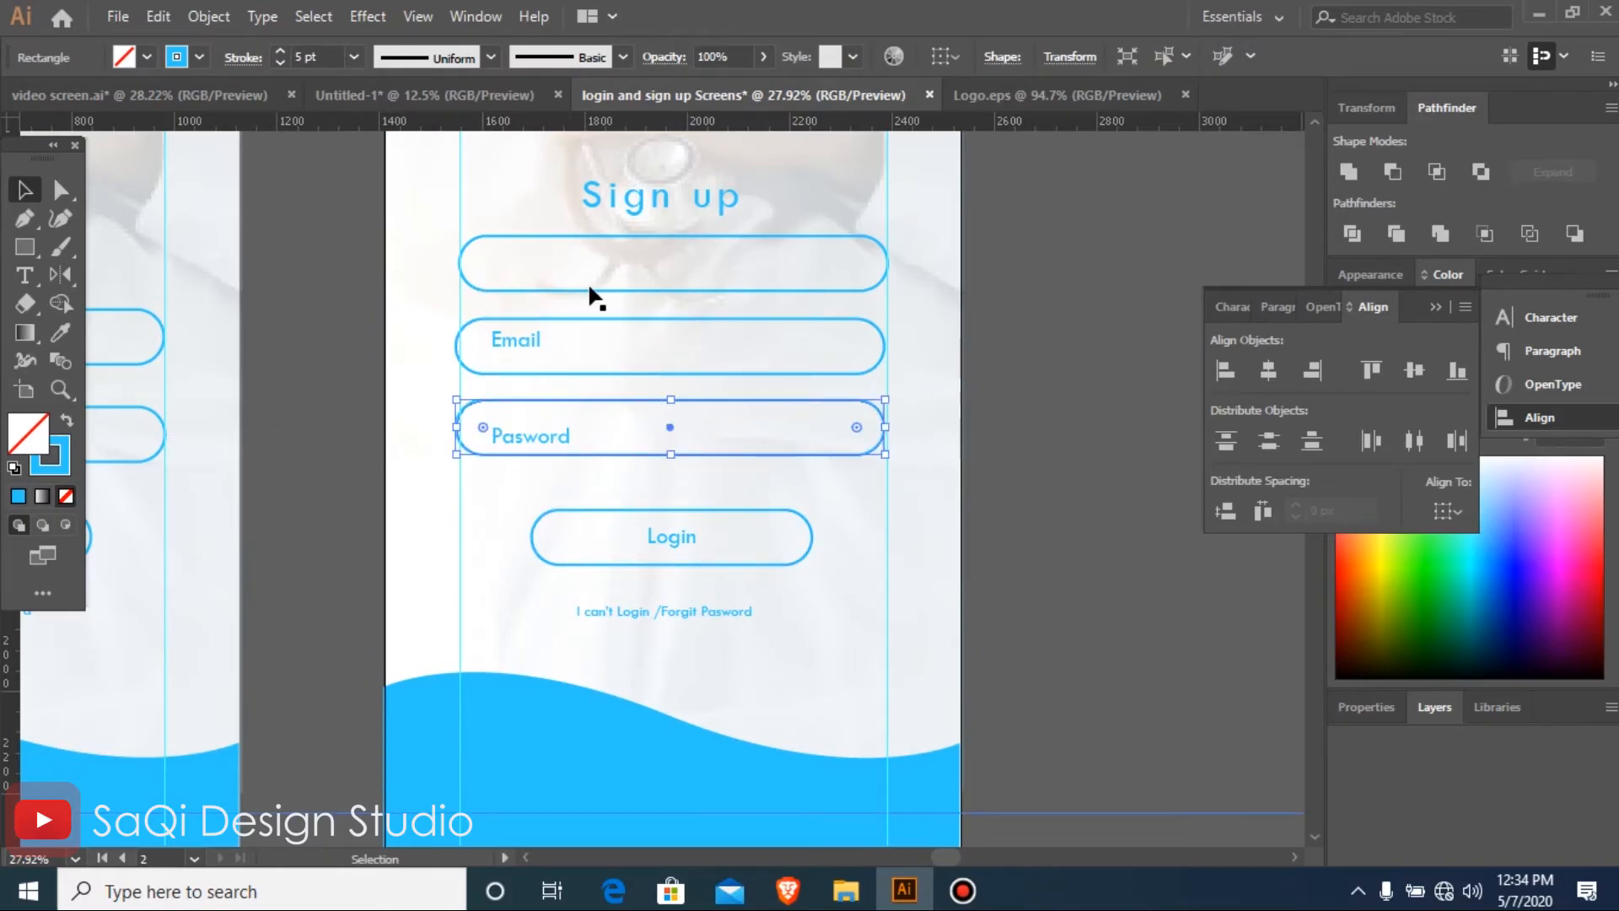
{"action": "left_click", "coordinate": [689, 554]}
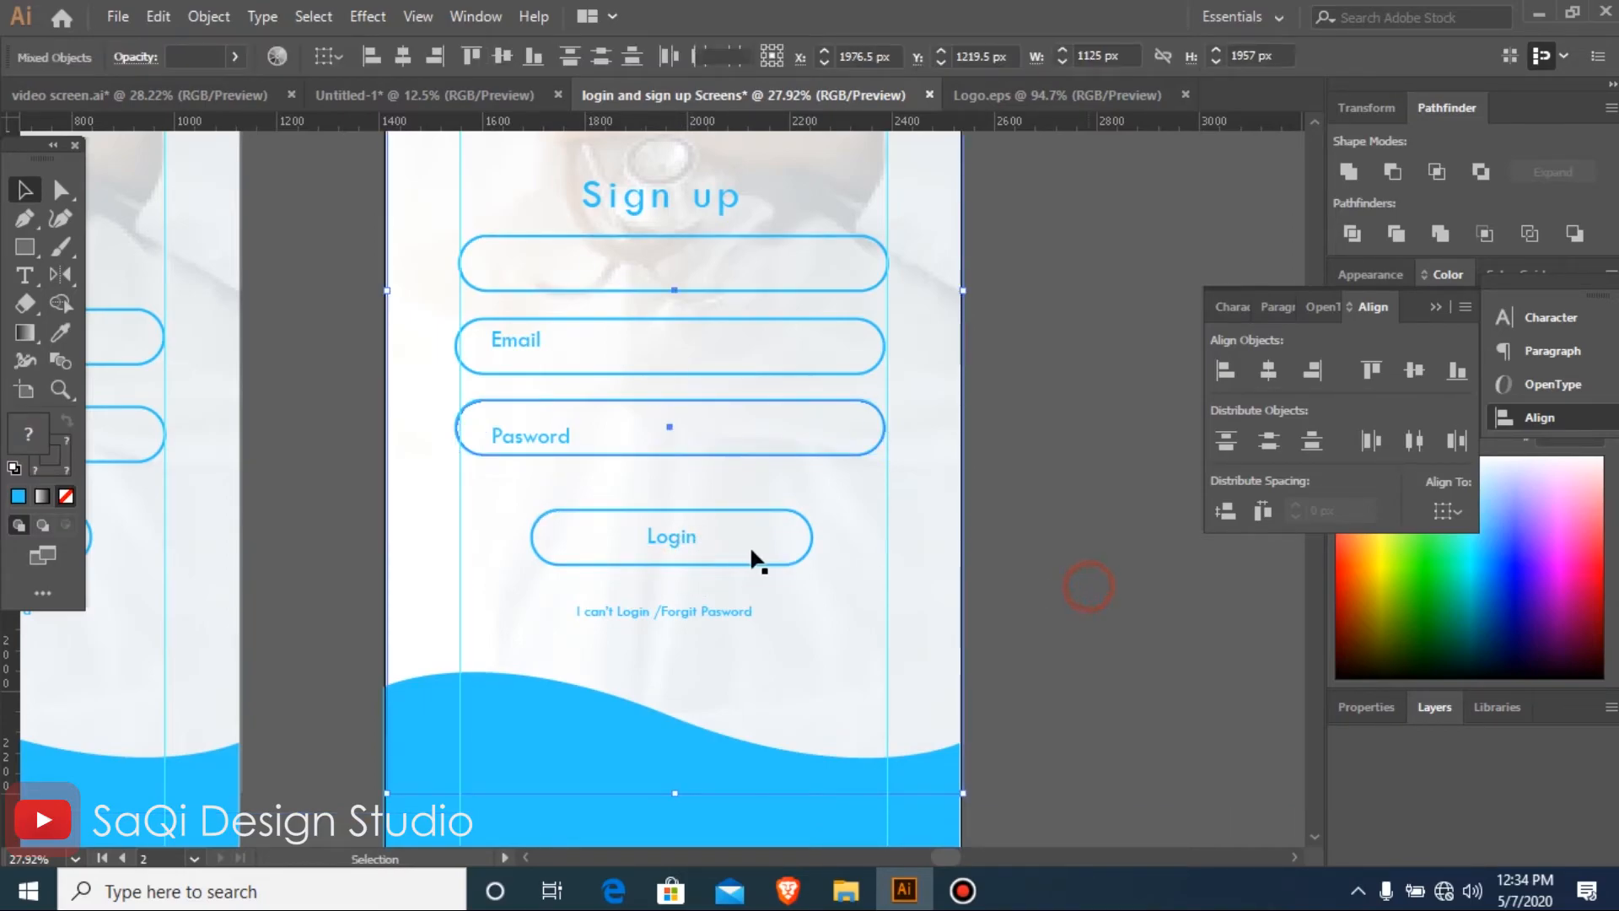
Move the Login button and the forgotten-password line down, and duplicate the Pasword outline as a fourth field above the button
{"action": "left_click", "coordinate": [682, 516]}
{"action": "left_click", "coordinate": [673, 527]}
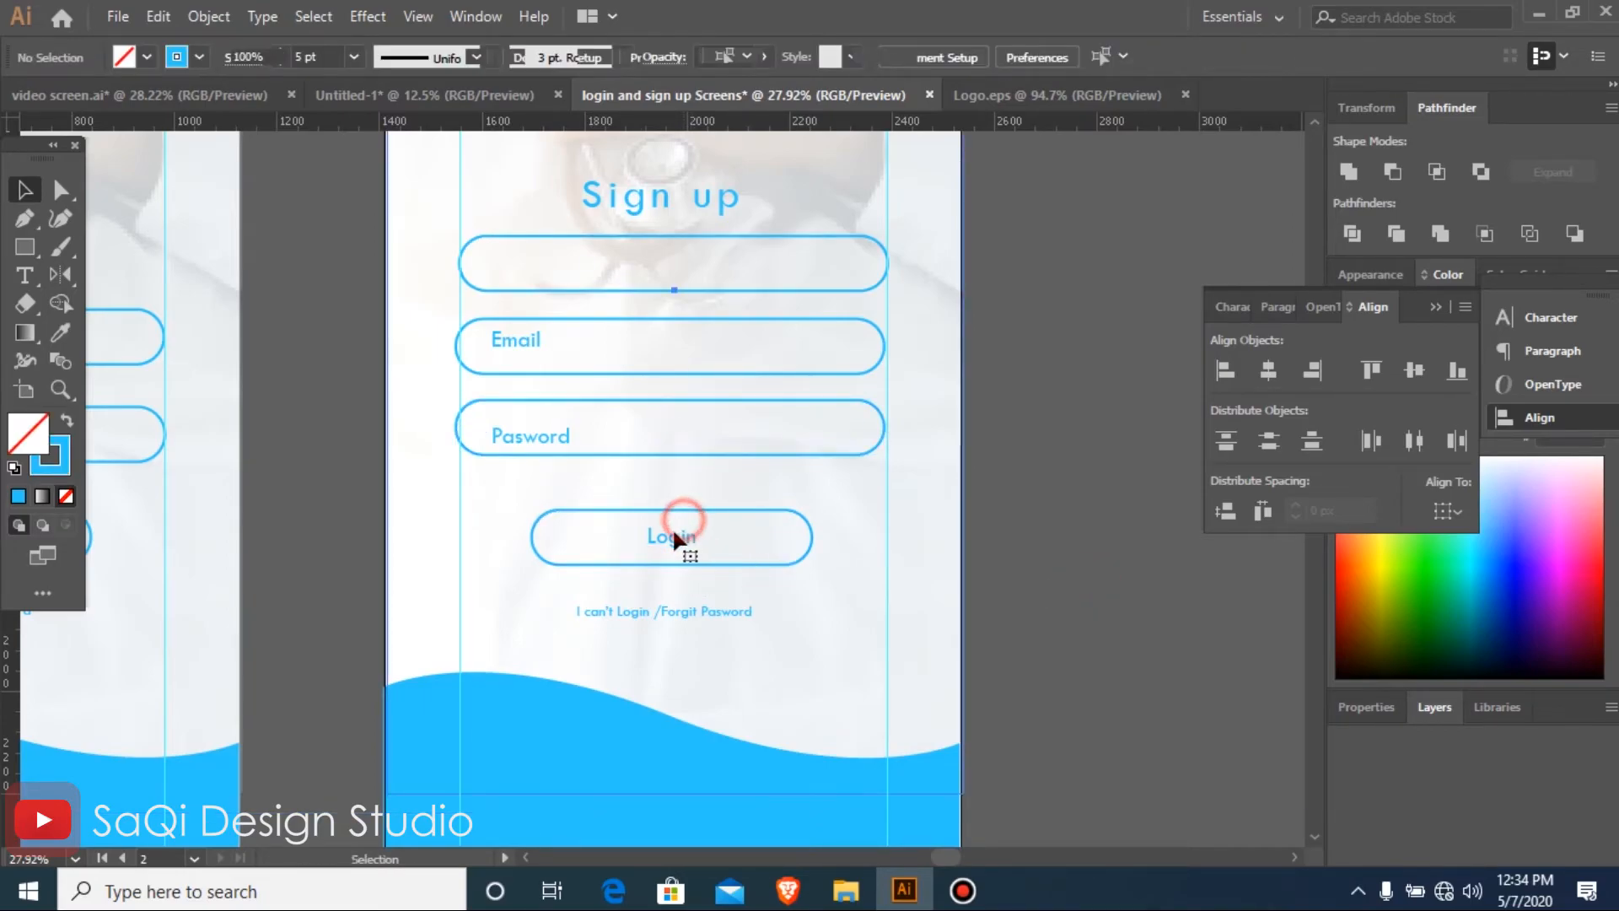
{"action": "left_click", "coordinate": [711, 557]}
{"action": "left_click_drag", "start_coordinate": [673, 535], "coordinate": [695, 670]}
{"action": "left_click", "coordinate": [696, 606]}
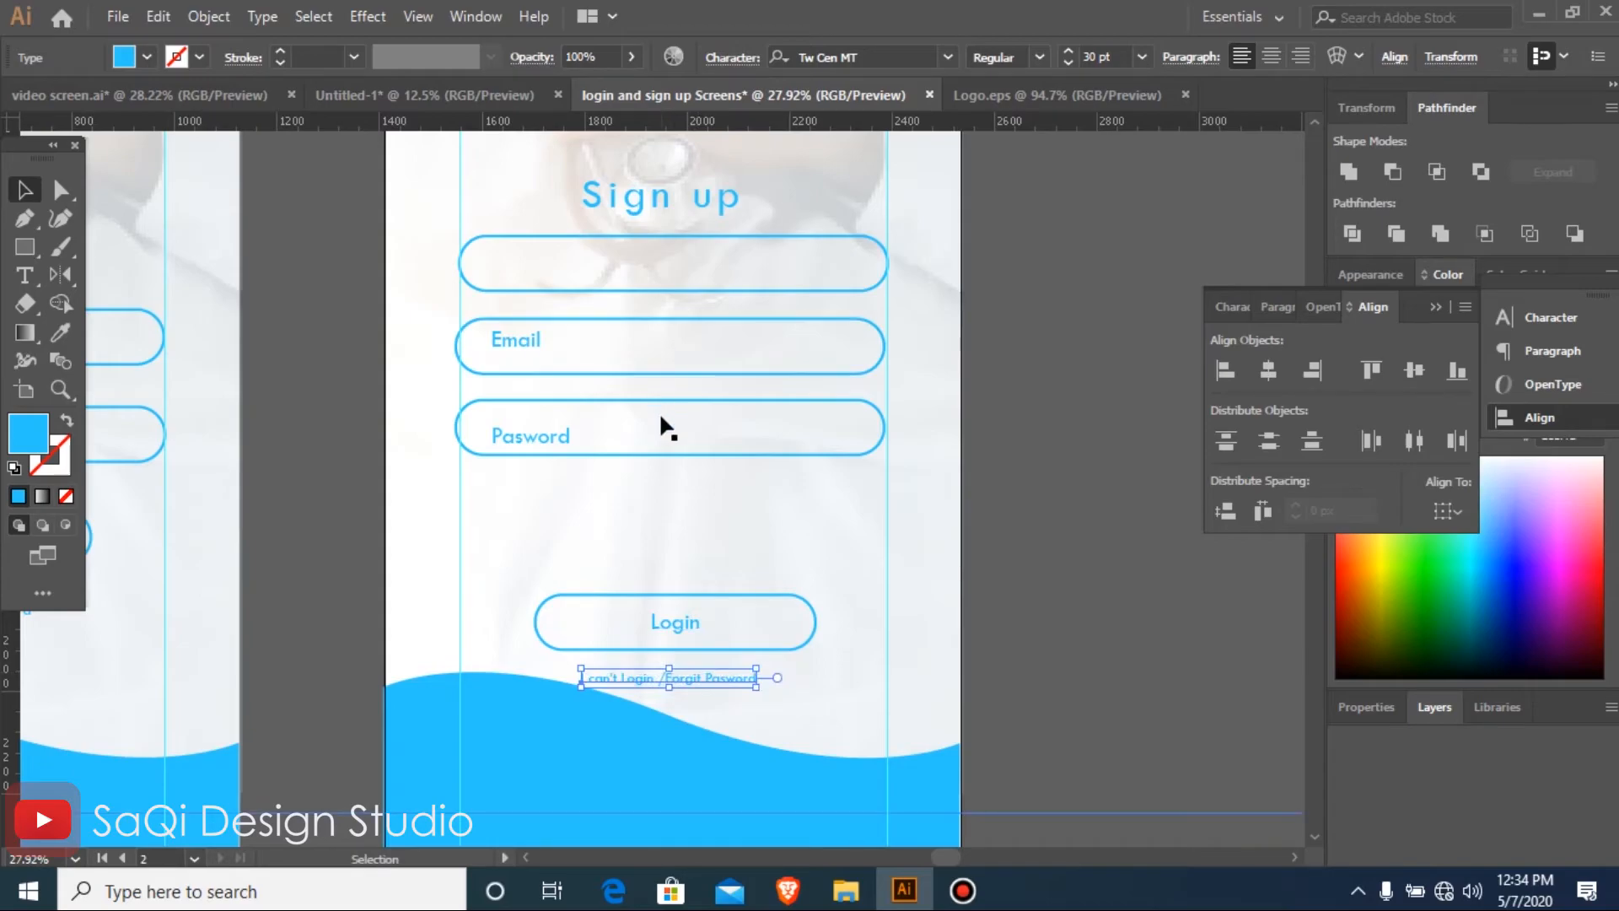
{"action": "left_click_drag", "start_coordinate": [666, 401], "coordinate": [672, 504]}
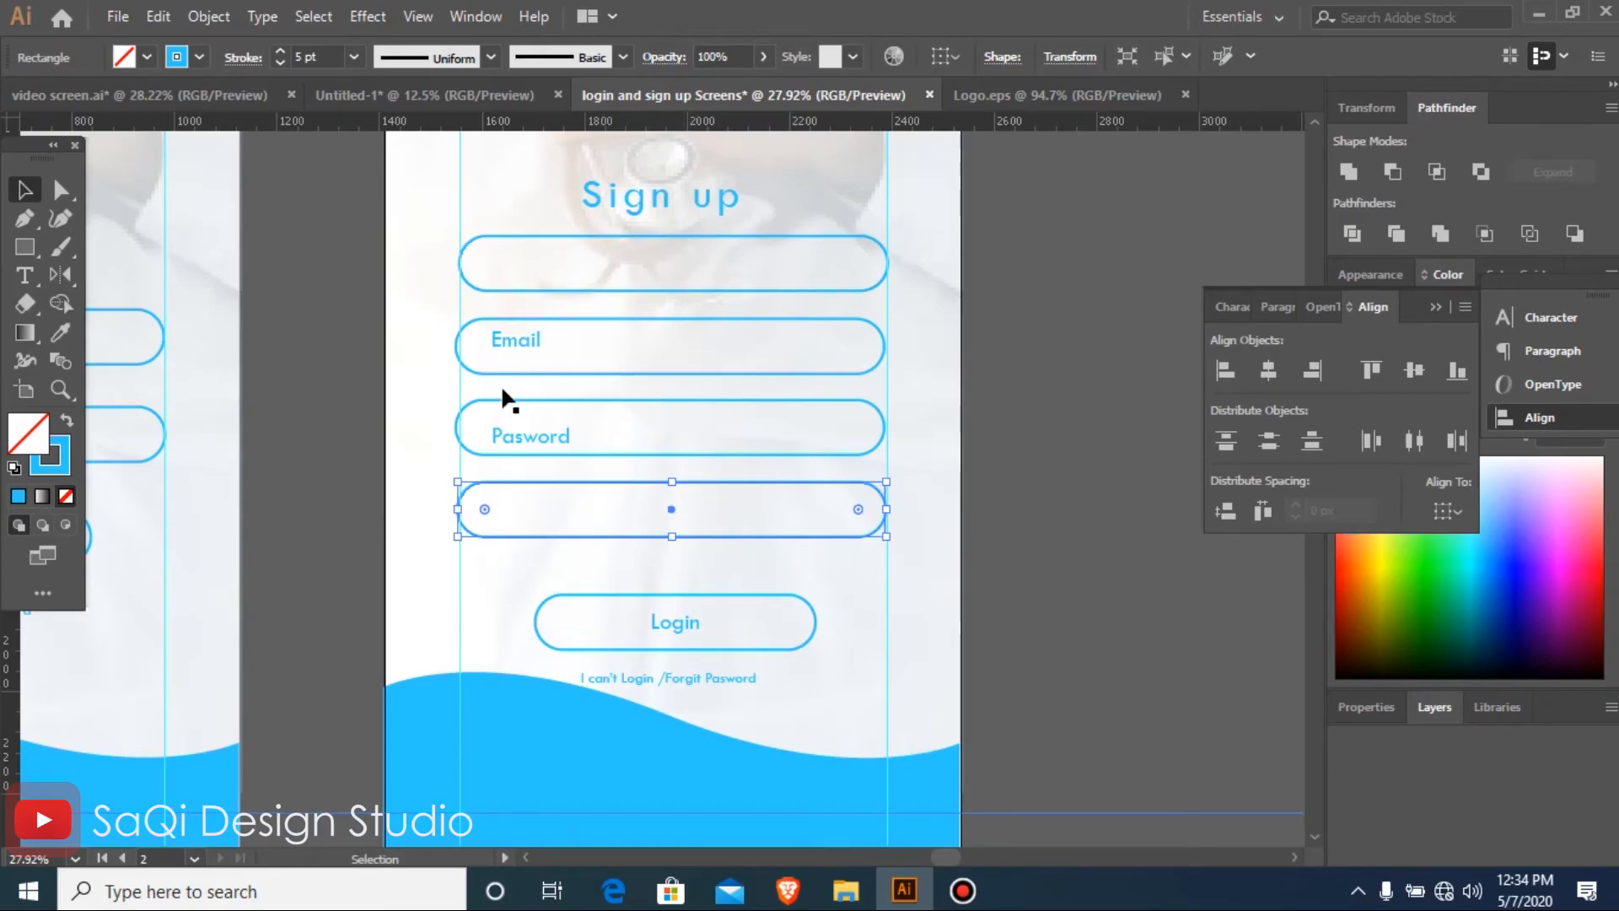
Centre the Email label horizontally and vertically within its outline on the Sign up screen
{"action": "left_click", "coordinate": [516, 341]}
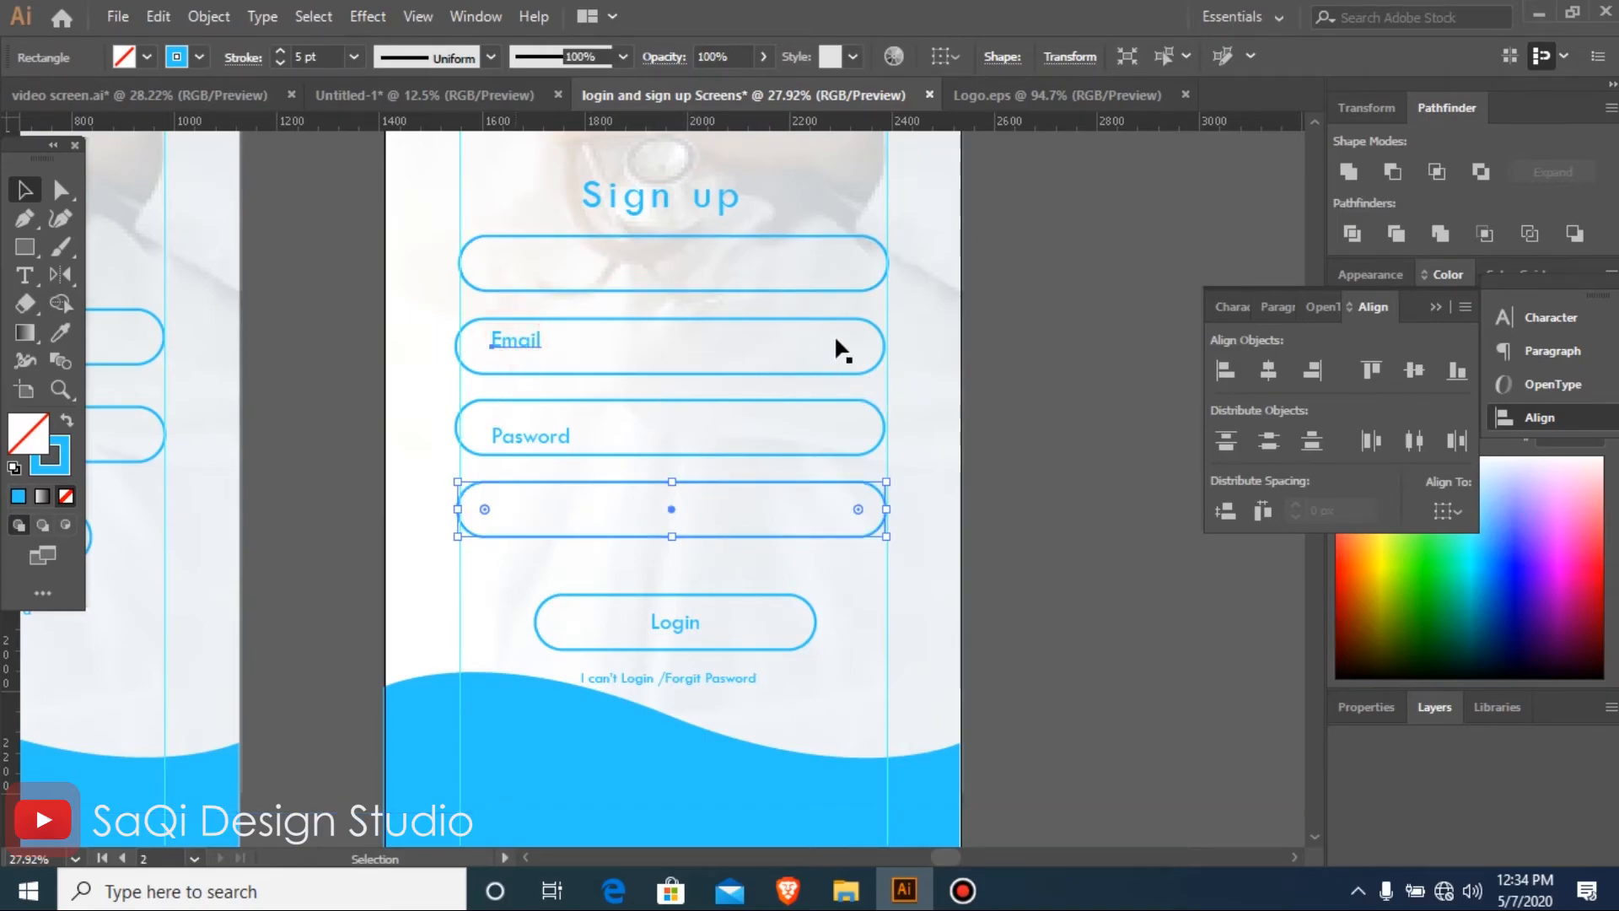
{"action": "left_click", "coordinate": [877, 335], "text": "shift"}
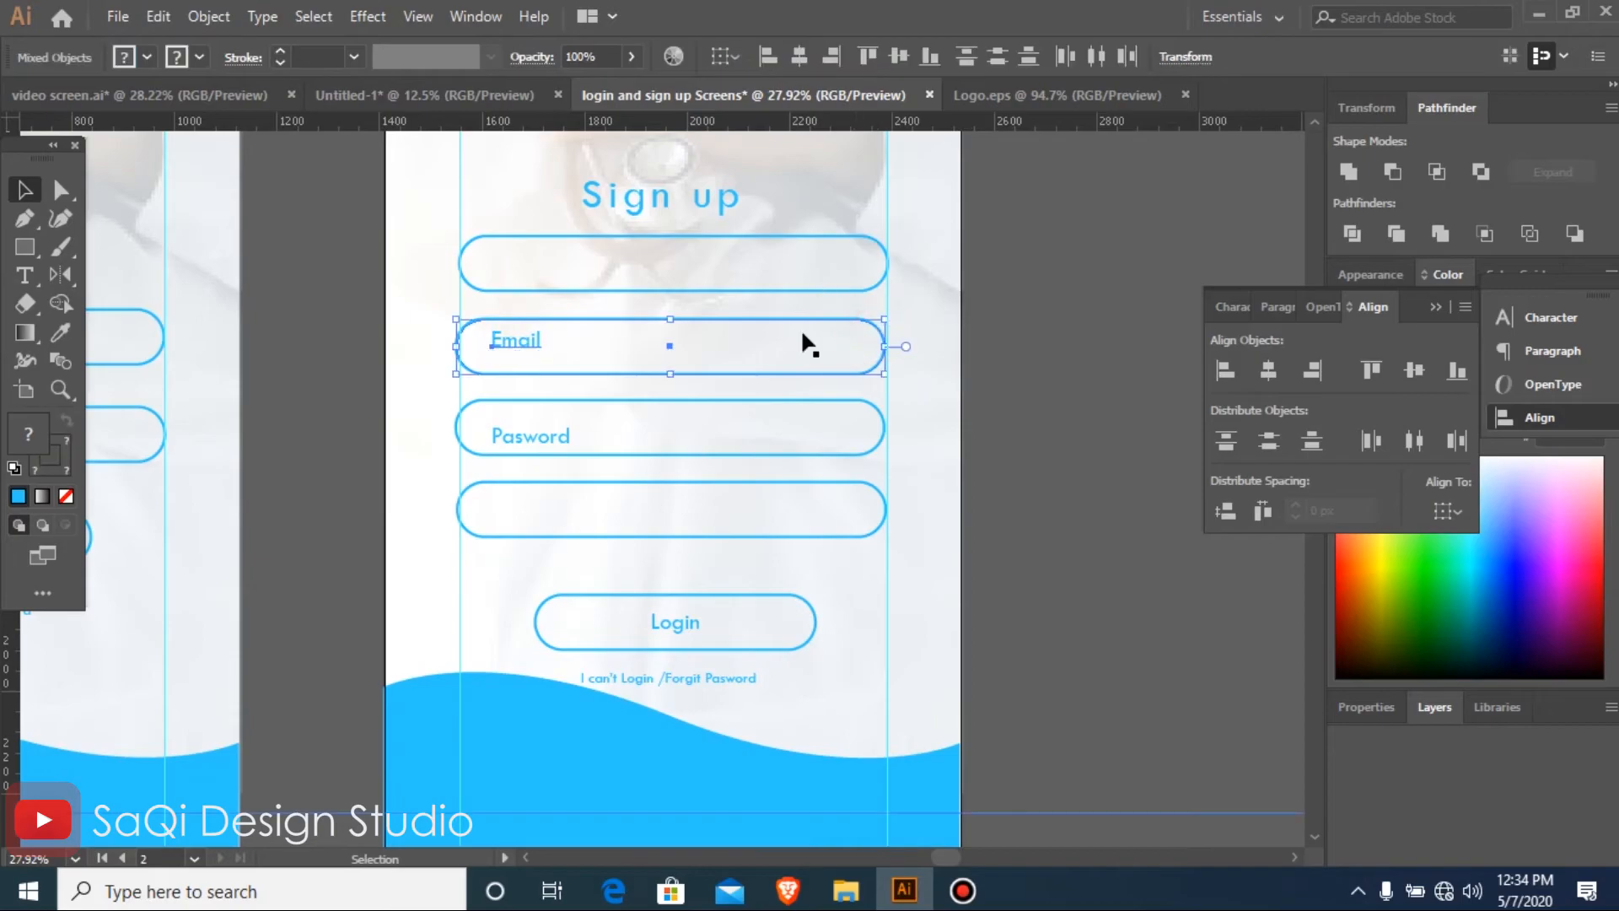
{"action": "left_click", "coordinate": [878, 330]}
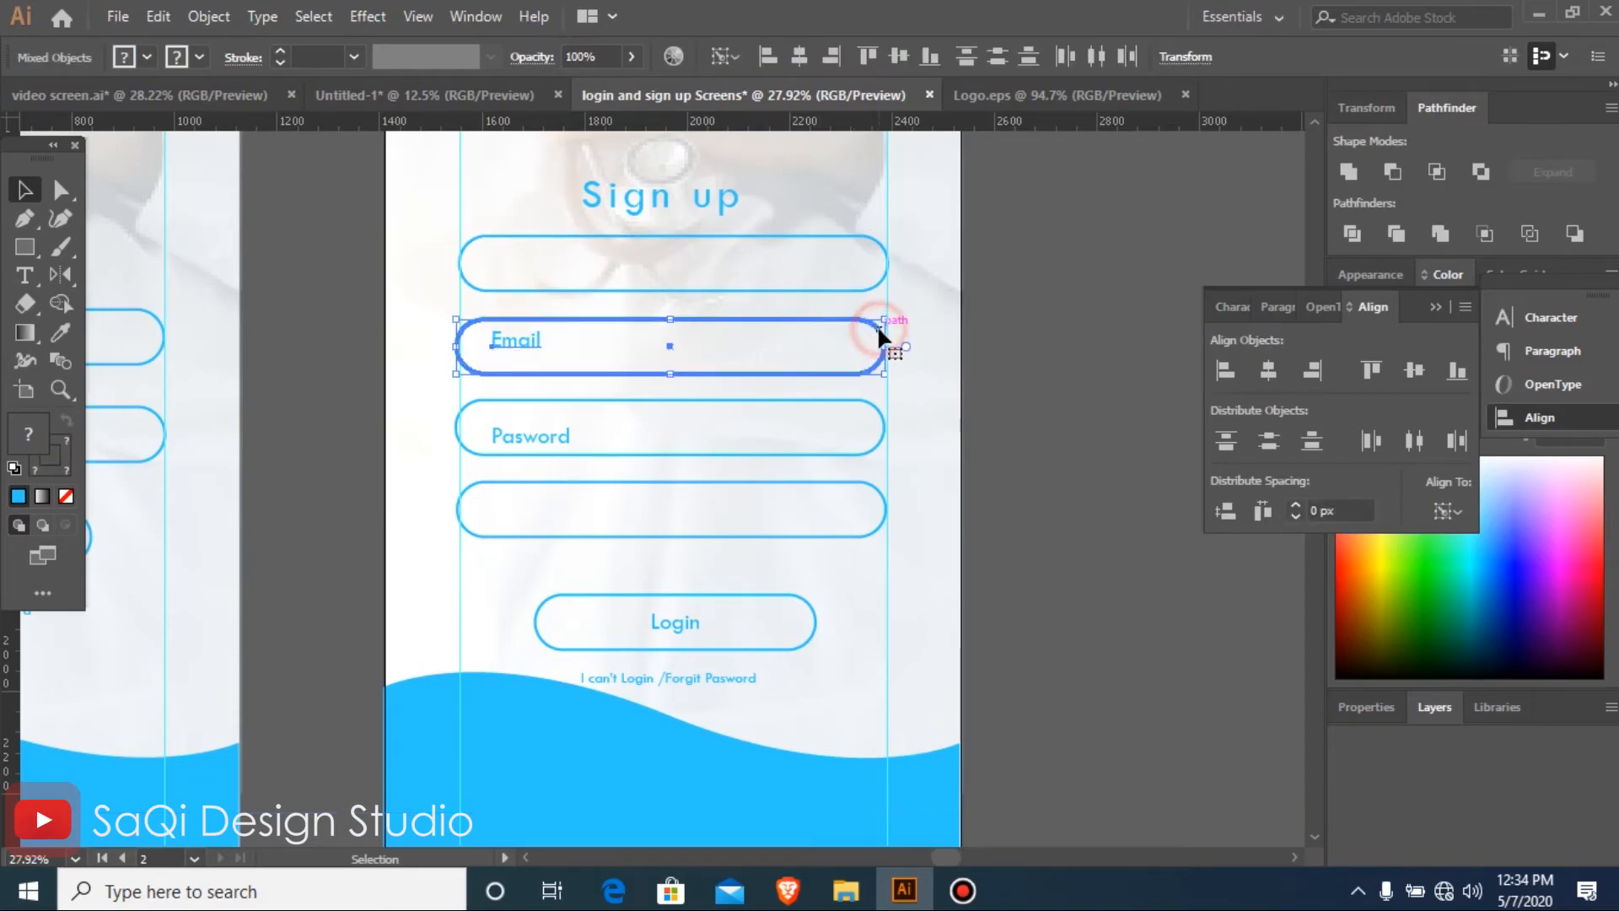
{"action": "left_click", "coordinate": [794, 56]}
{"action": "left_click", "coordinate": [901, 56]}
Centre the Pasword label horizontally and vertically within the third field outline
{"action": "left_click", "coordinate": [560, 434]}
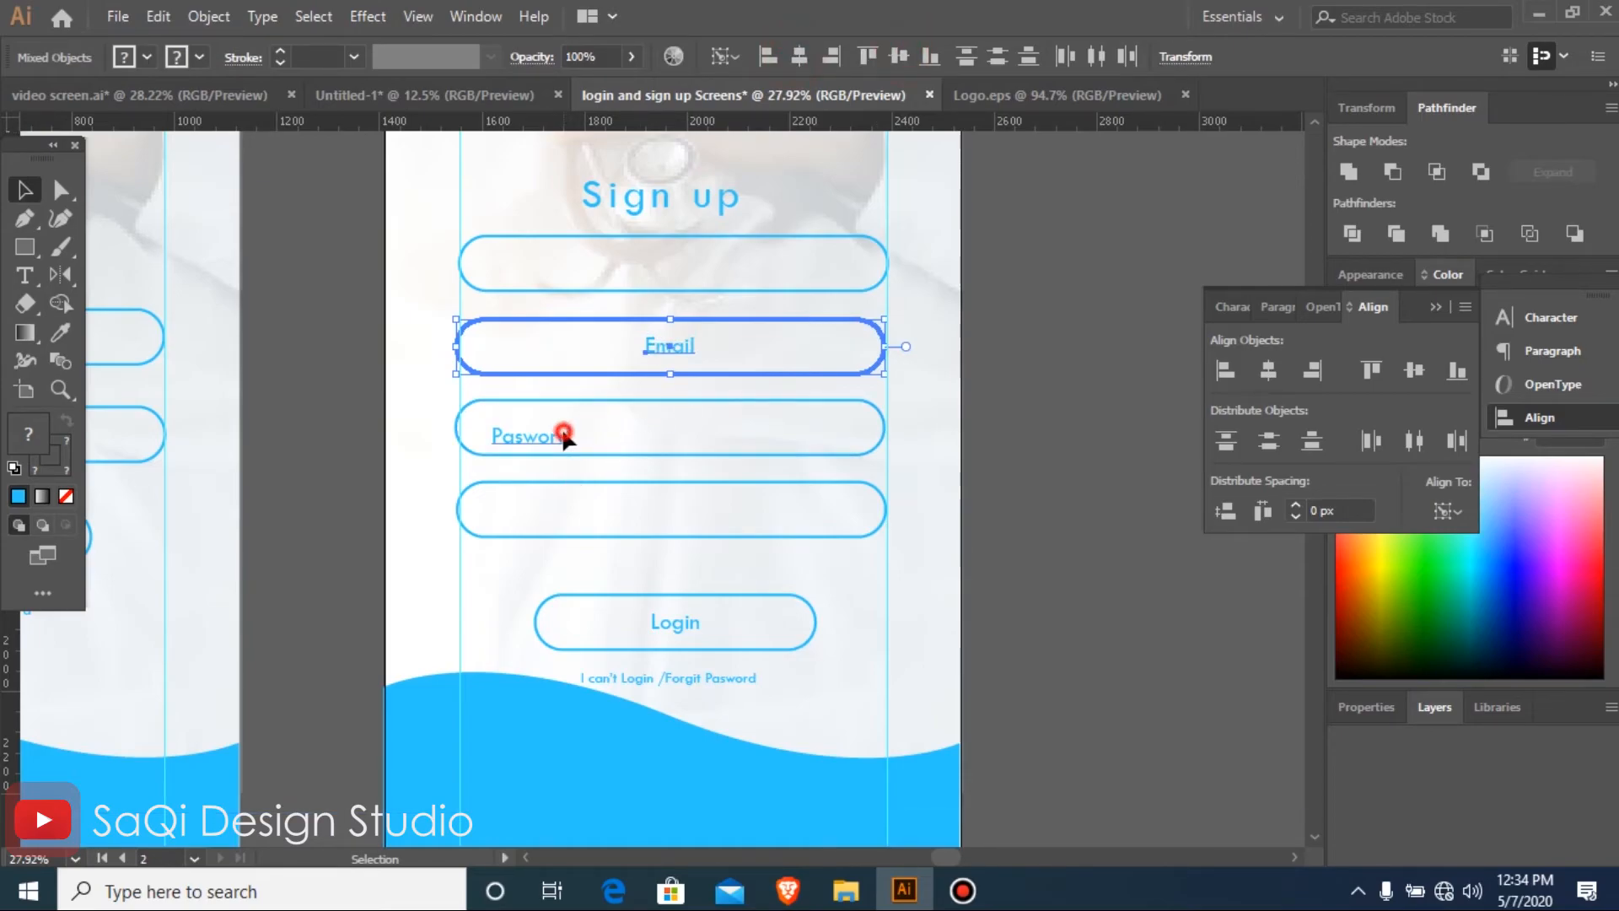
{"action": "left_click", "coordinate": [878, 407], "text": "shift"}
{"action": "left_click", "coordinate": [877, 411]}
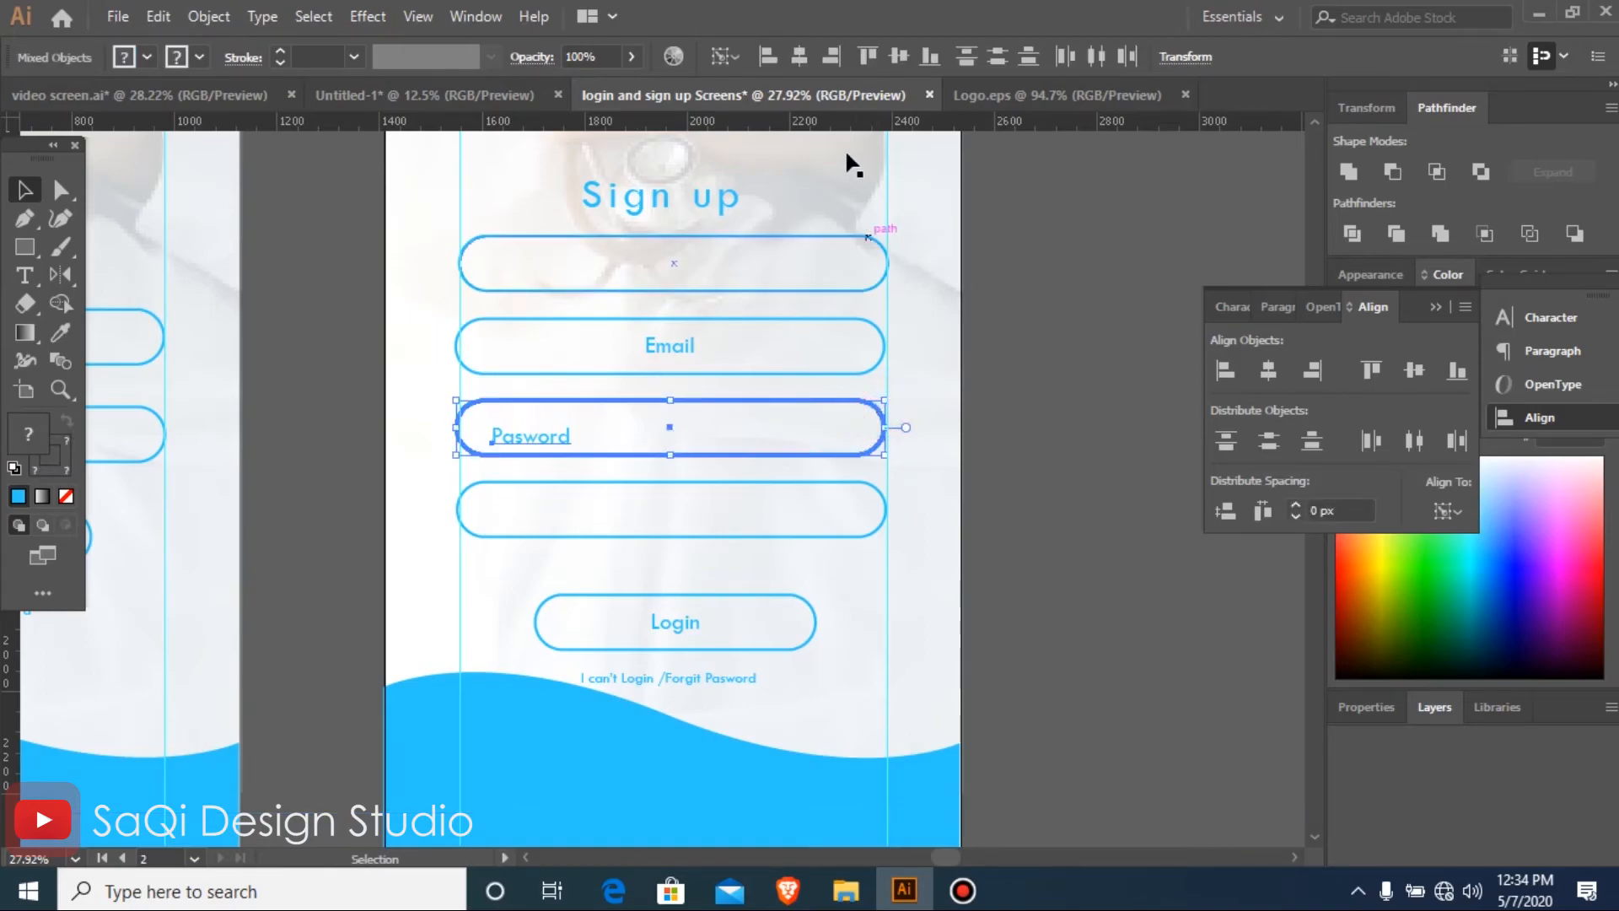
{"action": "left_click", "coordinate": [808, 59]}
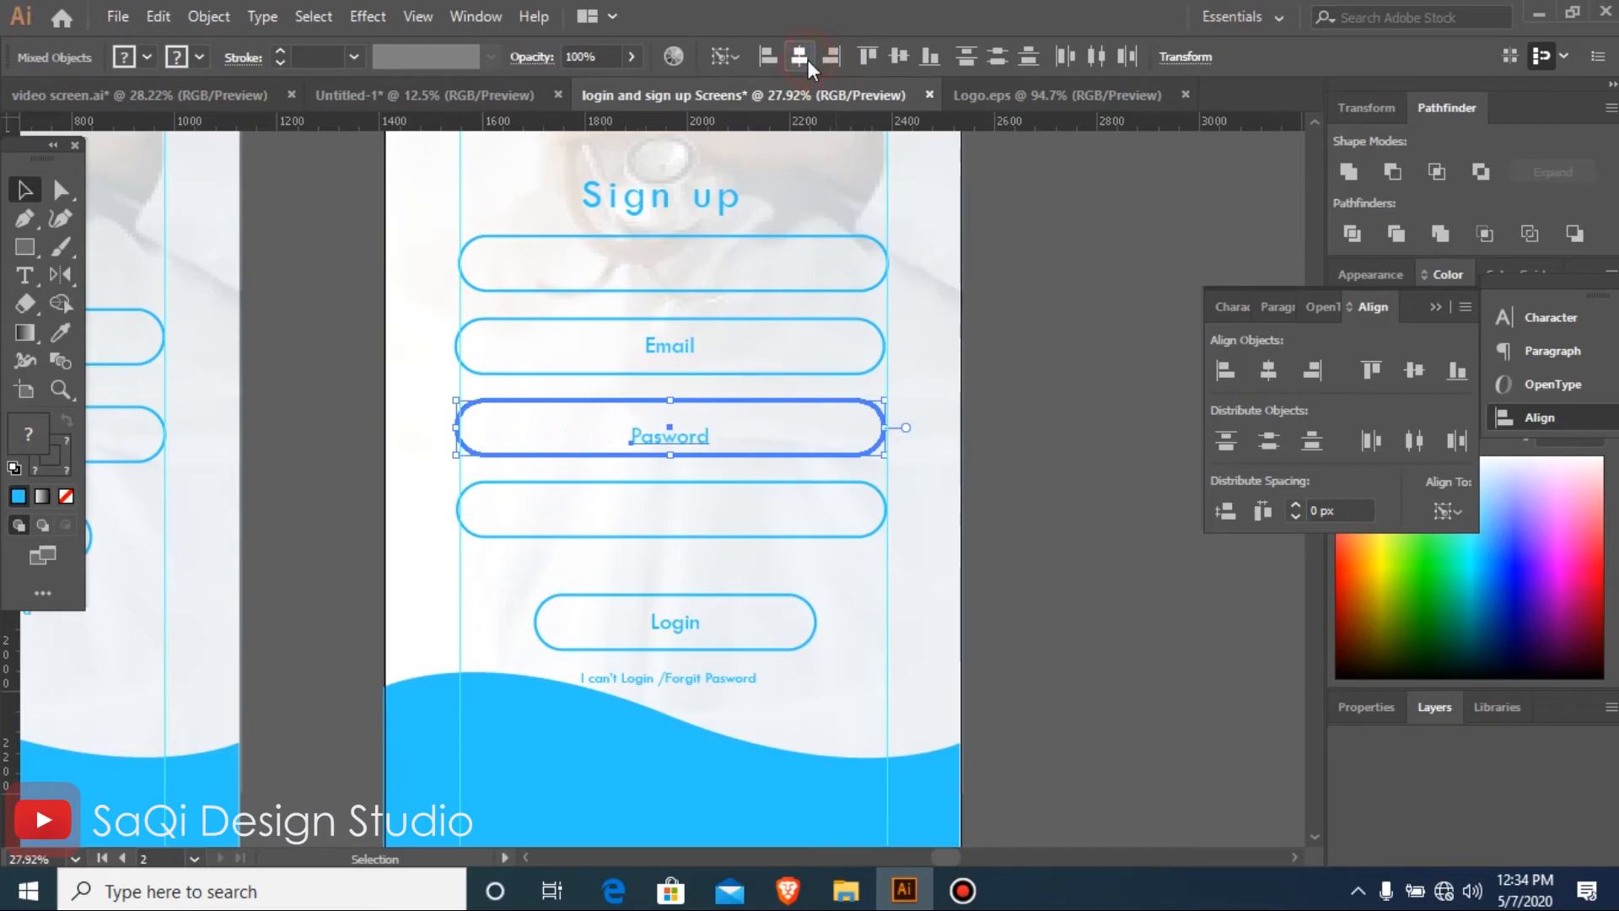
{"action": "left_click", "coordinate": [896, 56]}
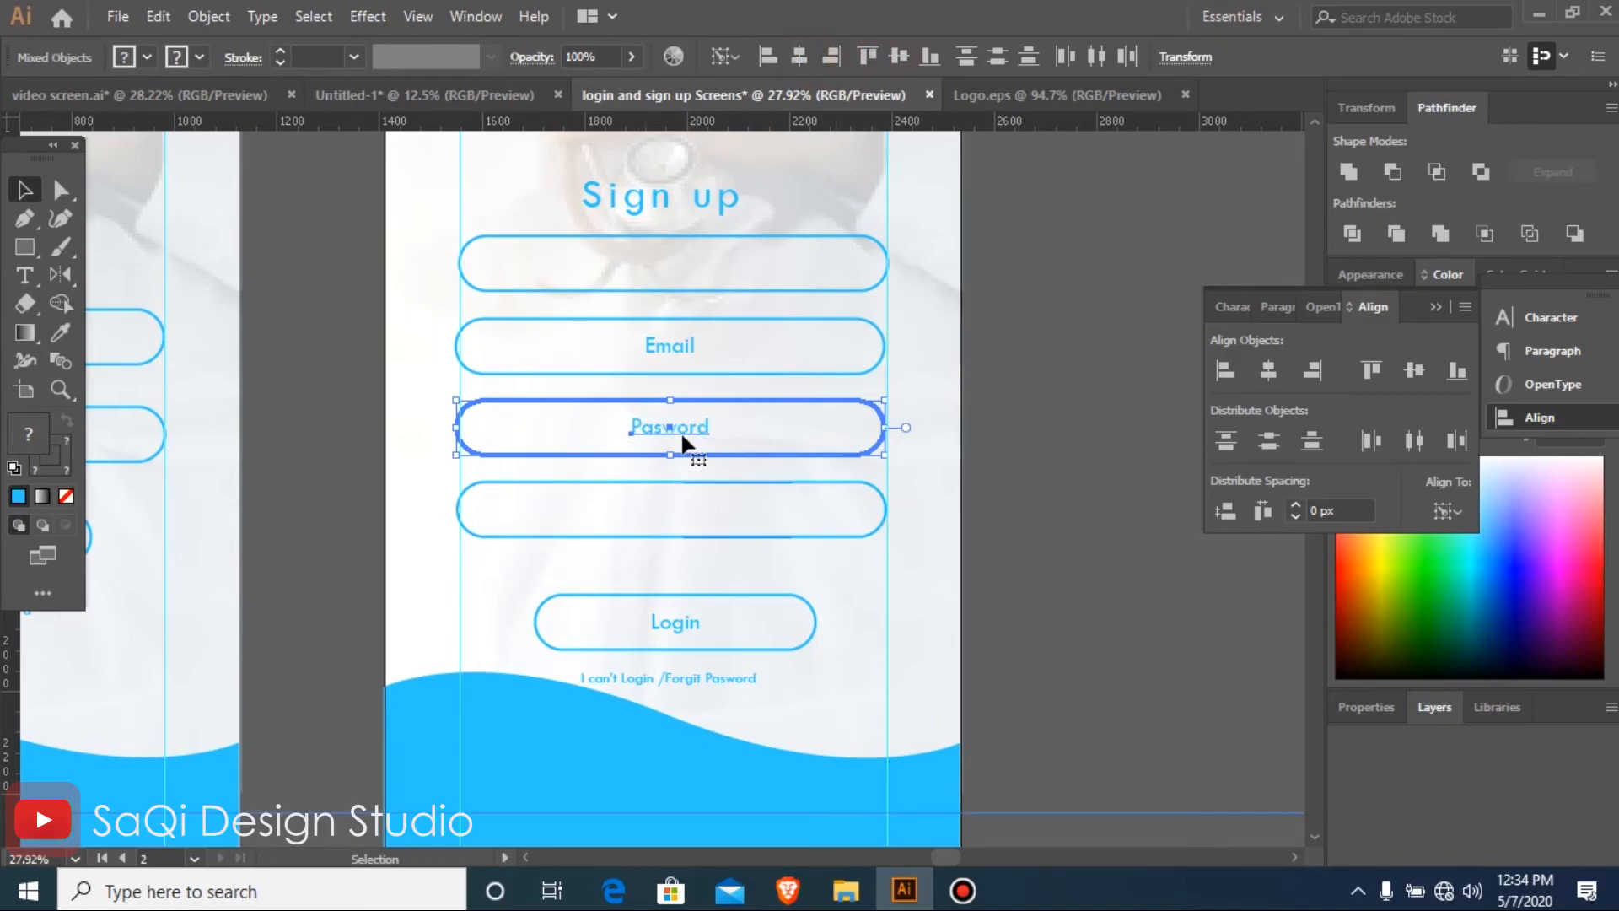
{"action": "left_click", "coordinate": [1037, 540]}
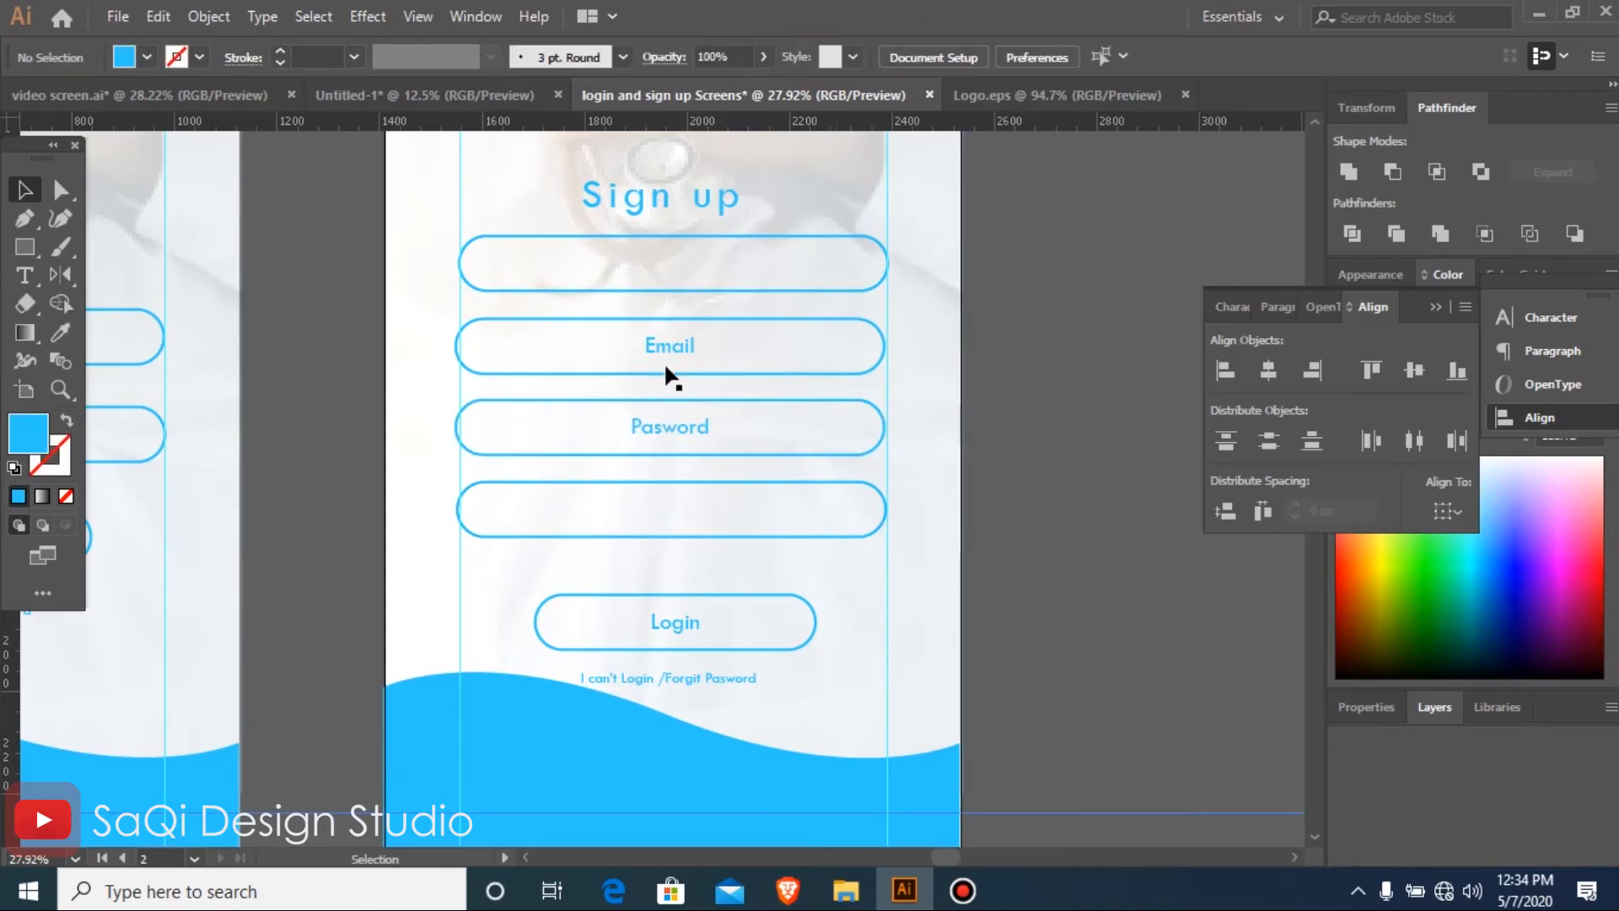
Move the Pasword label into the fourth field outline and place a copy of the Email label in the third
{"action": "left_click_drag", "start_coordinate": [669, 428], "coordinate": [669, 506]}
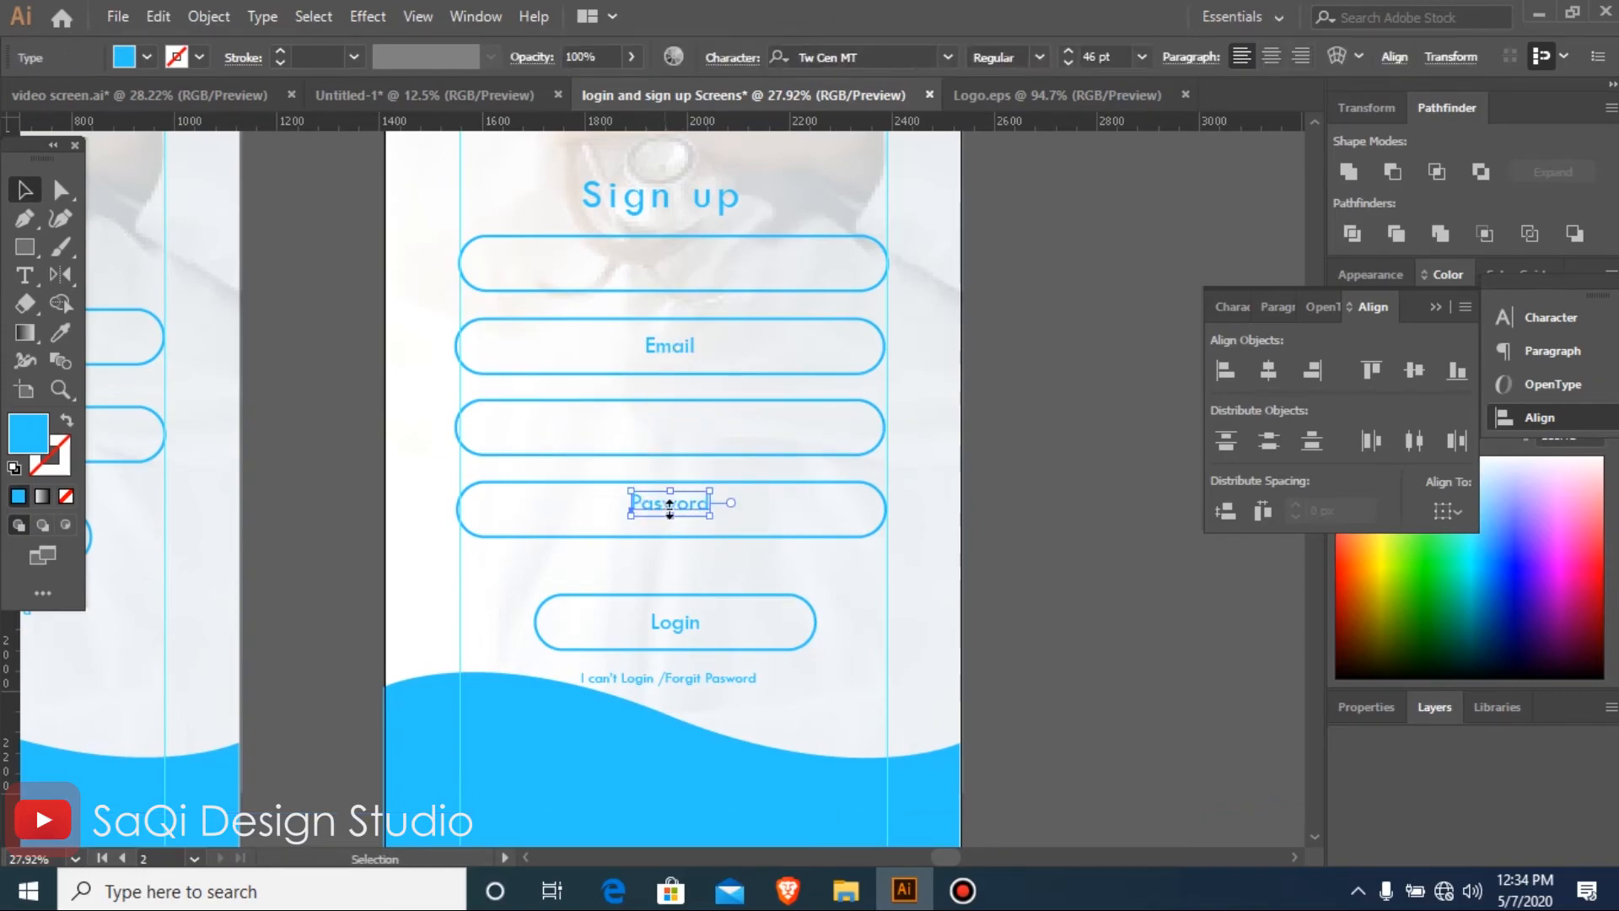
{"action": "key", "text": "Down"}
{"action": "key", "text": "Down"}
{"action": "key", "text": "Down"}
{"action": "key", "text": "Down"}
{"action": "key", "text": "Down"}
{"action": "key", "text": "Down"}
{"action": "key", "text": "Down"}
{"action": "key", "text": "Down"}
{"action": "key", "text": "Down"}
{"action": "key", "text": "Down"}
{"action": "key", "text": "Down"}
{"action": "key", "text": "Down"}
{"action": "key", "text": "Down"}
{"action": "key", "text": "Down"}
{"action": "key", "text": "Down"}
{"action": "key", "text": "Down"}
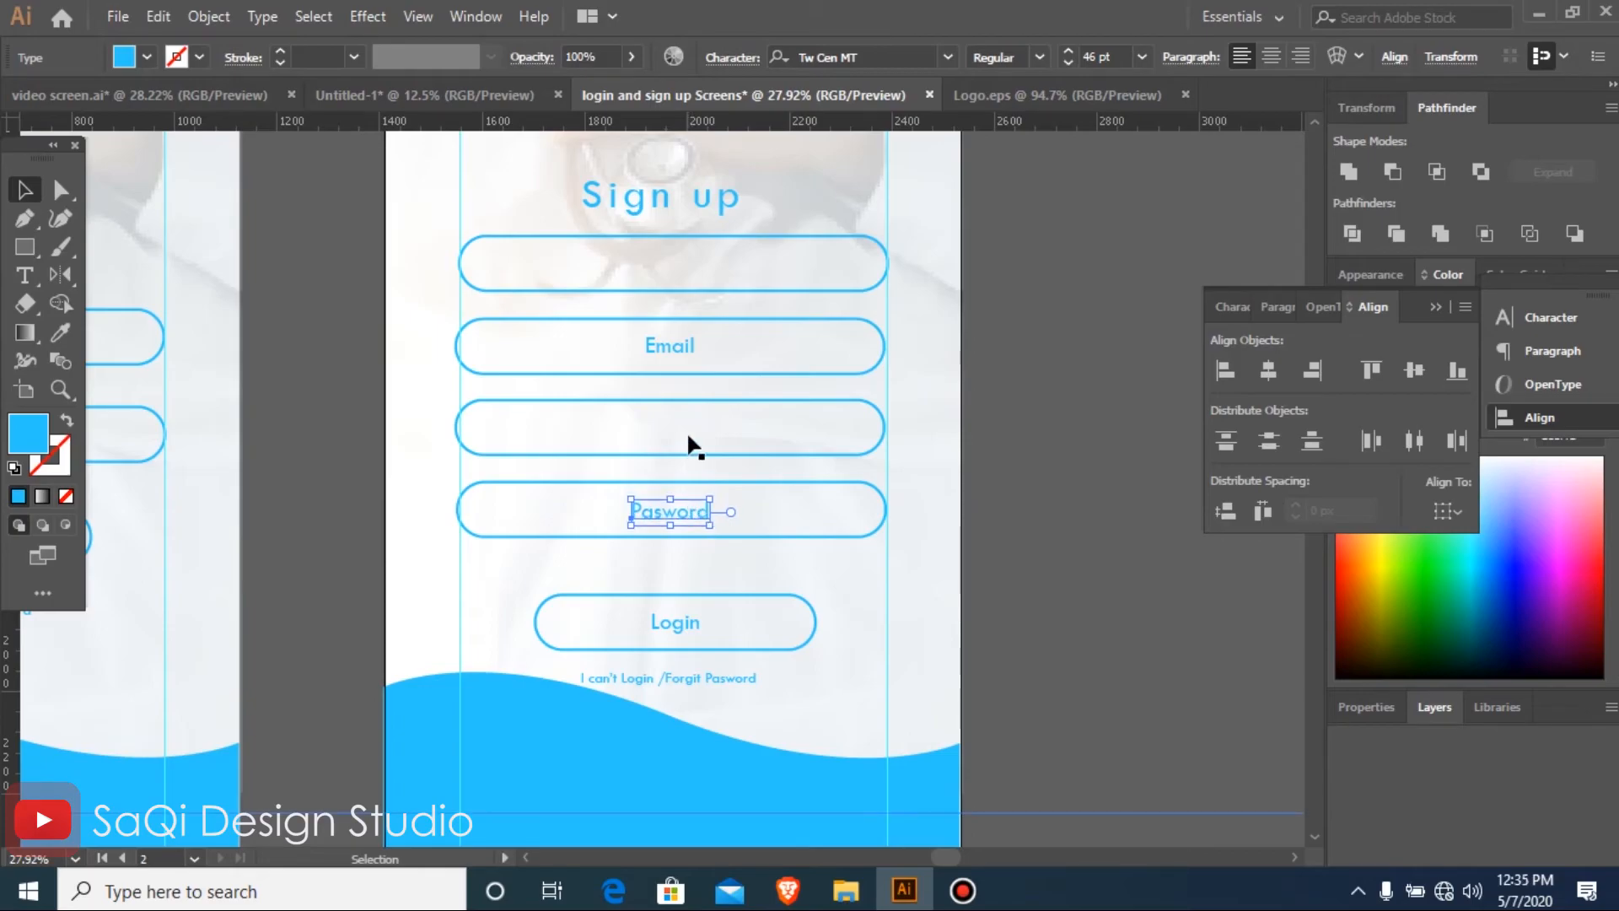
{"action": "mouse_move", "coordinate": [663, 348]}
{"action": "left_mouse_down"}
{"action": "mouse_move", "coordinate": [666, 434]}
{"action": "mouse_move", "coordinate": [653, 341]}
{"action": "left_mouse_up"}
{"action": "left_click", "coordinate": [659, 421]}
Change the label in the second Sign up field to "Phone Number"
{"action": "double_click", "coordinate": [653, 342]}
{"action": "double_click", "coordinate": [657, 348]}
{"action": "type", "text": "Phone Number"}
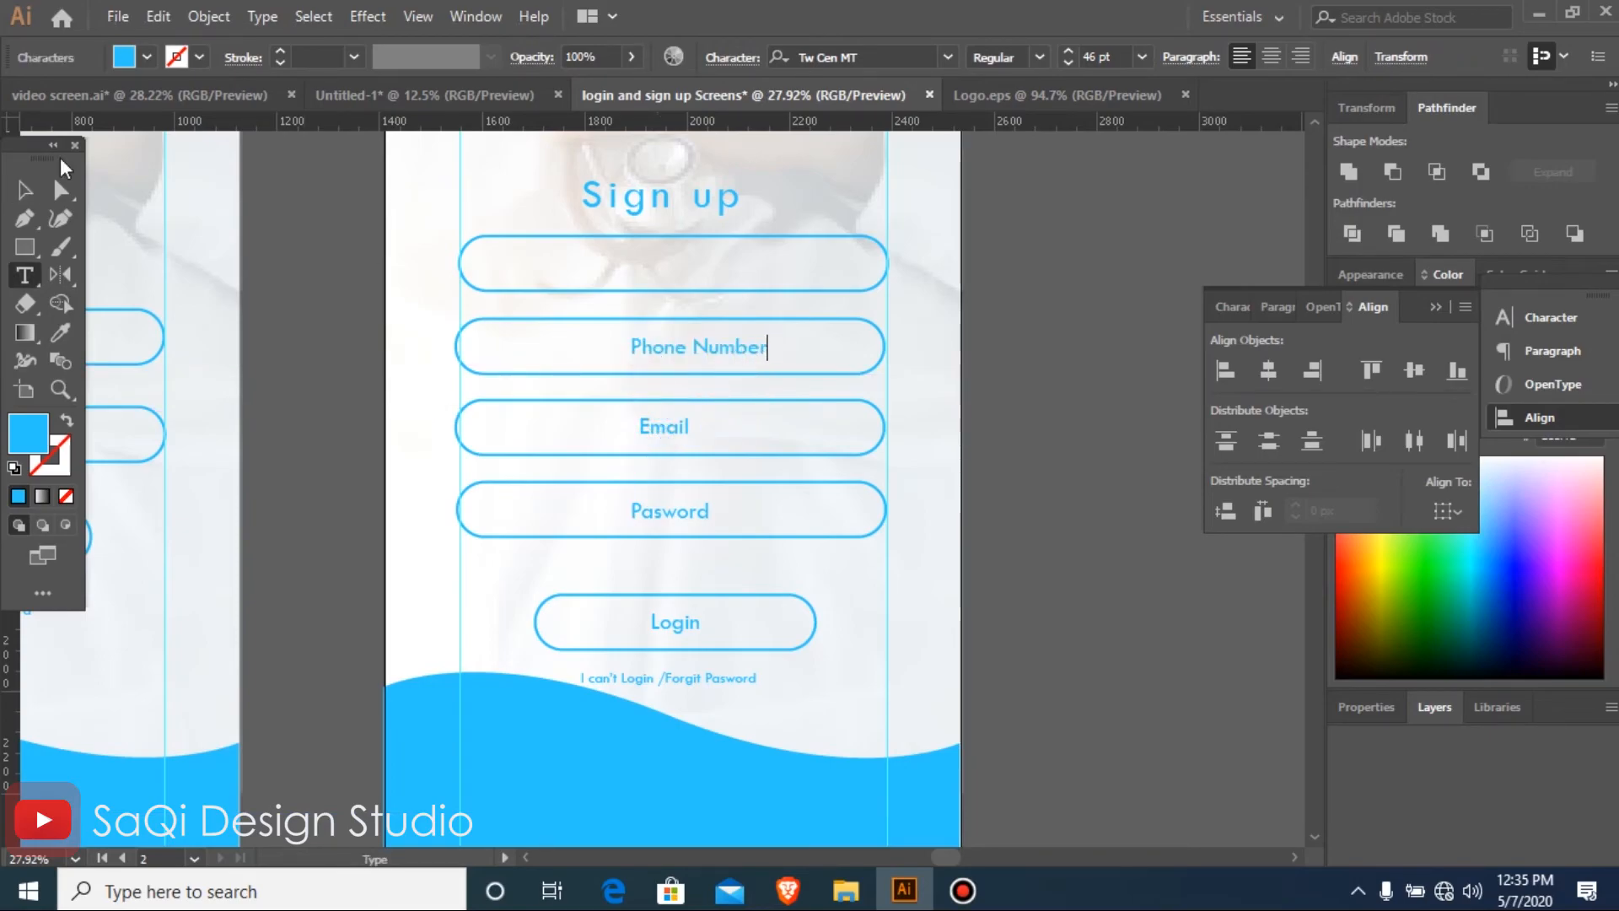
{"action": "left_click", "coordinate": [25, 190]}
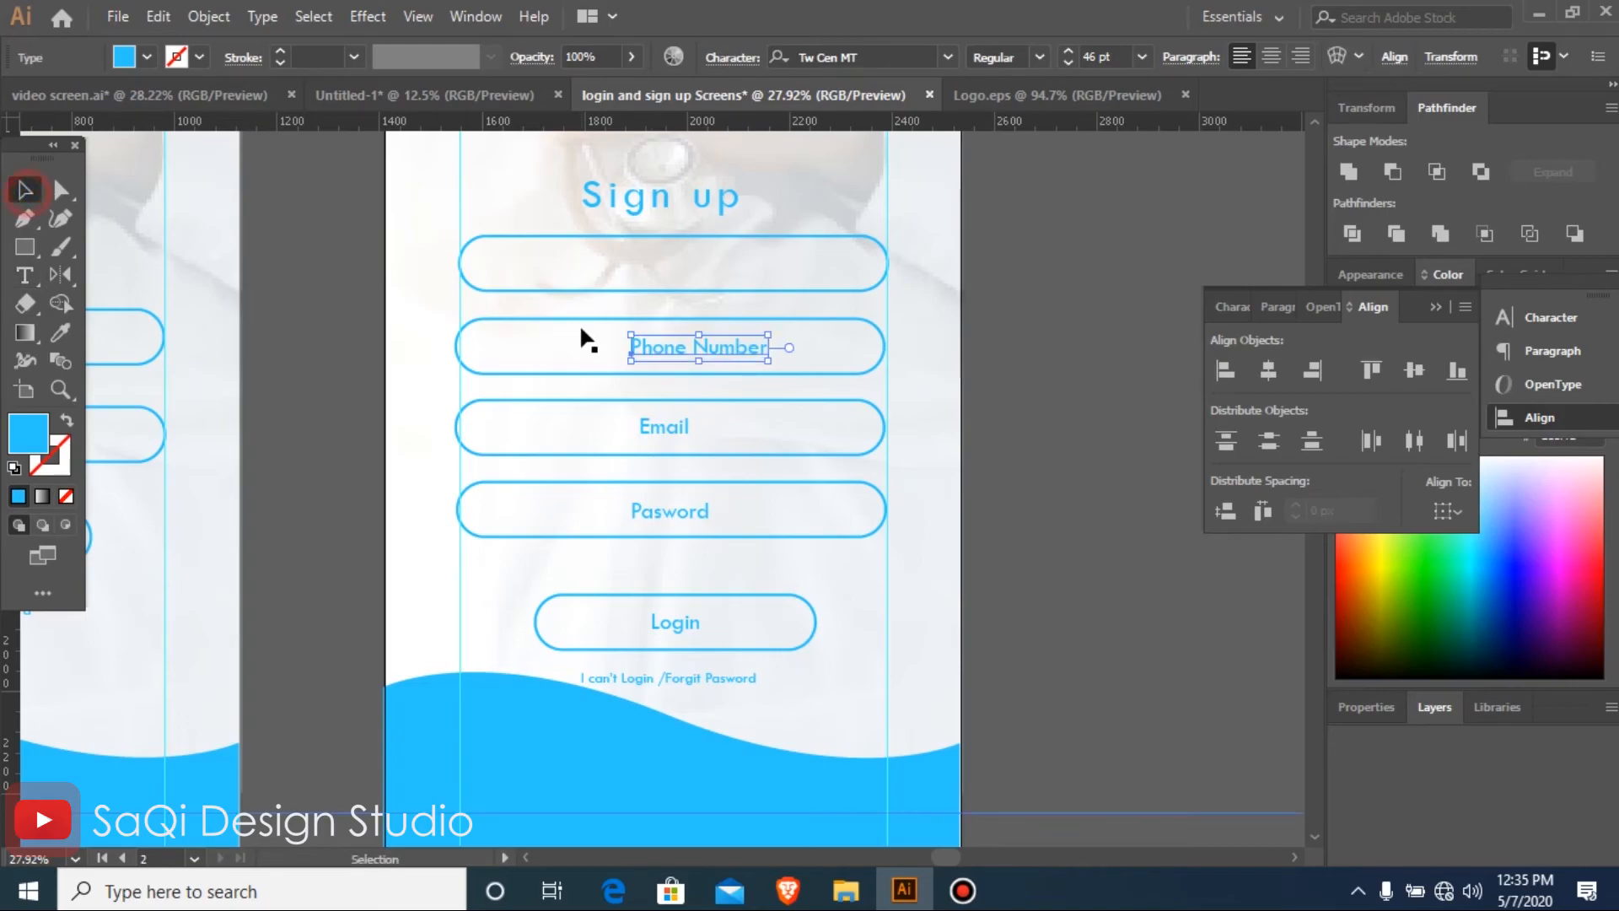
Duplicate the Phone Number label into the empty first field and change its text to "Name"
{"action": "left_click_drag", "start_coordinate": [664, 354], "coordinate": [742, 265]}
{"action": "double_click", "coordinate": [641, 262]}
{"action": "key", "text": "ctrl+a"}
{"action": "type", "text": "Name"}
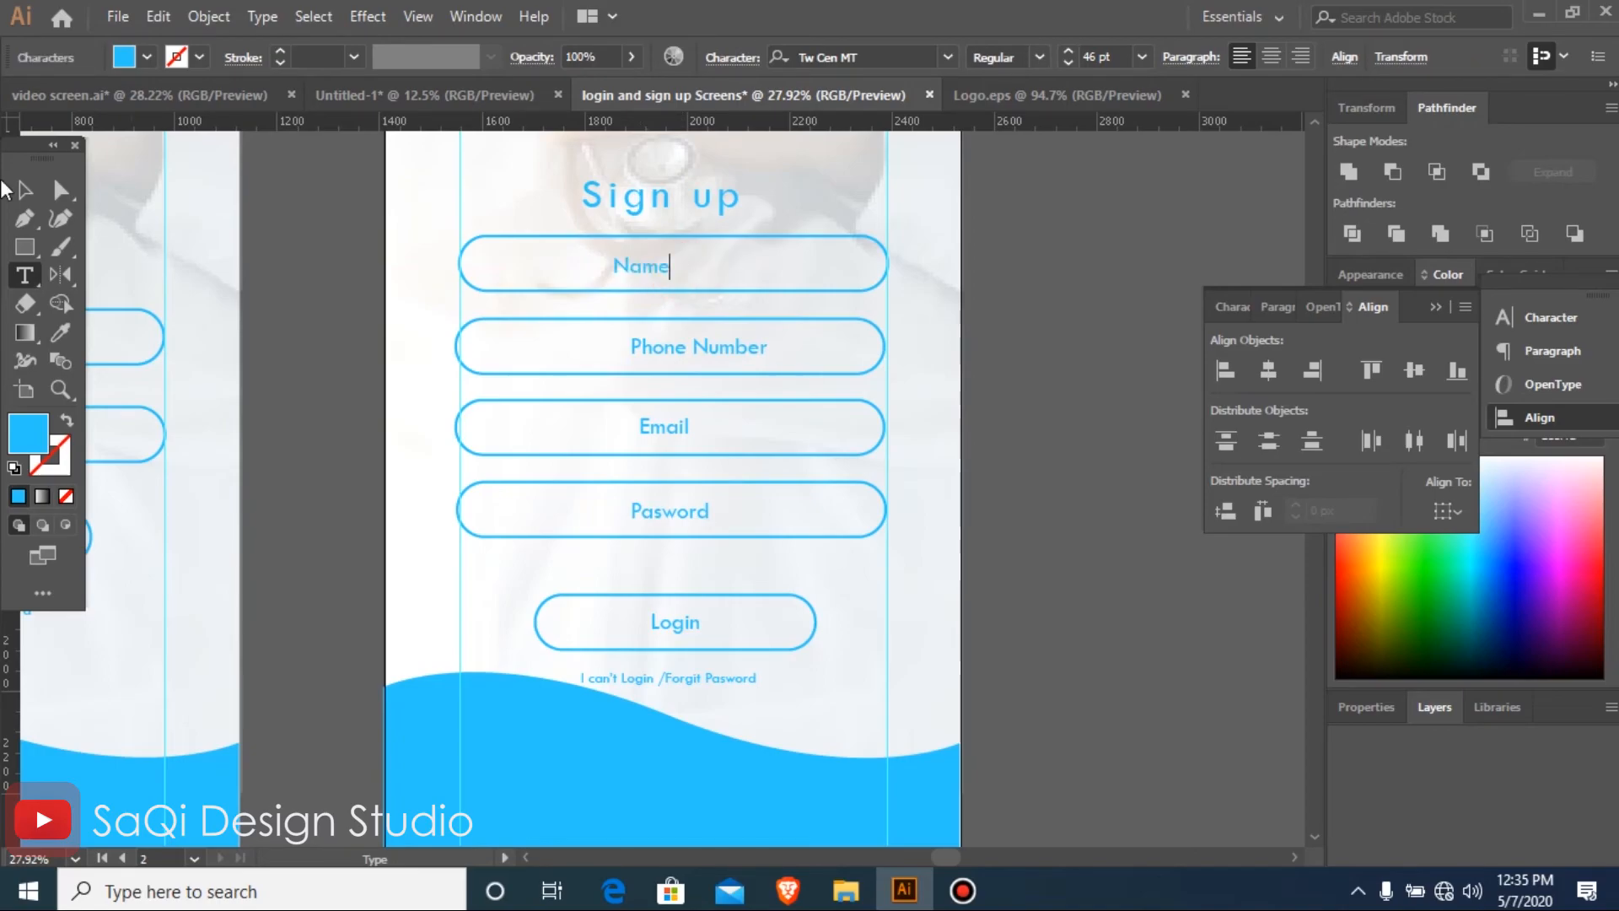
{"action": "left_click", "coordinate": [25, 190]}
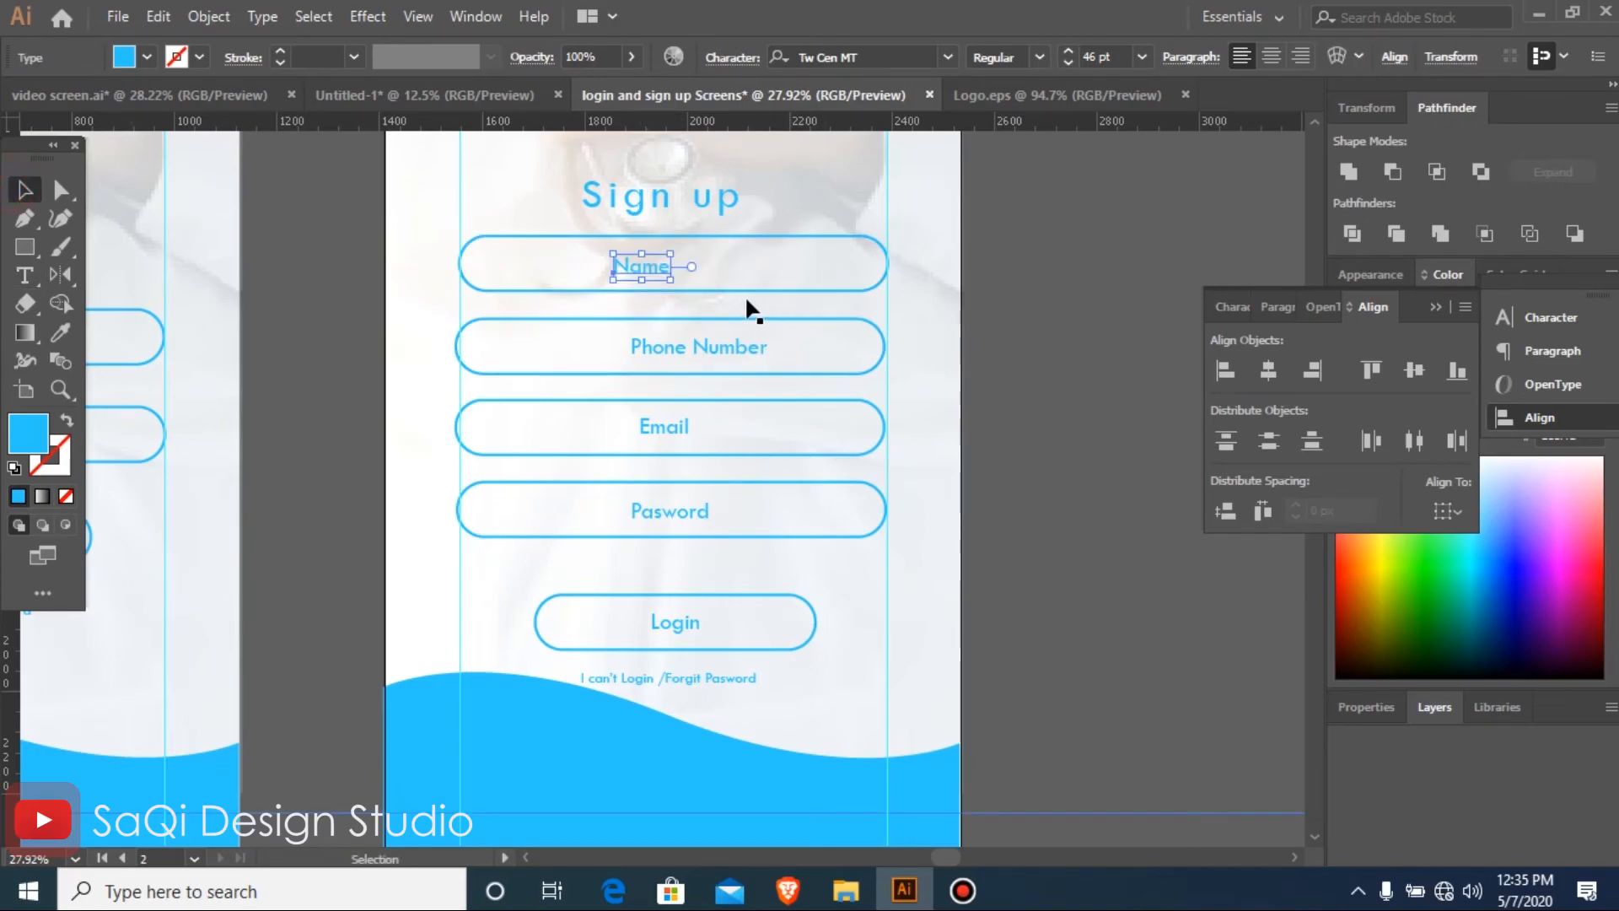
Centre the Name label horizontally and vertically within its outline
{"action": "left_click", "coordinate": [879, 246], "text": "shift"}
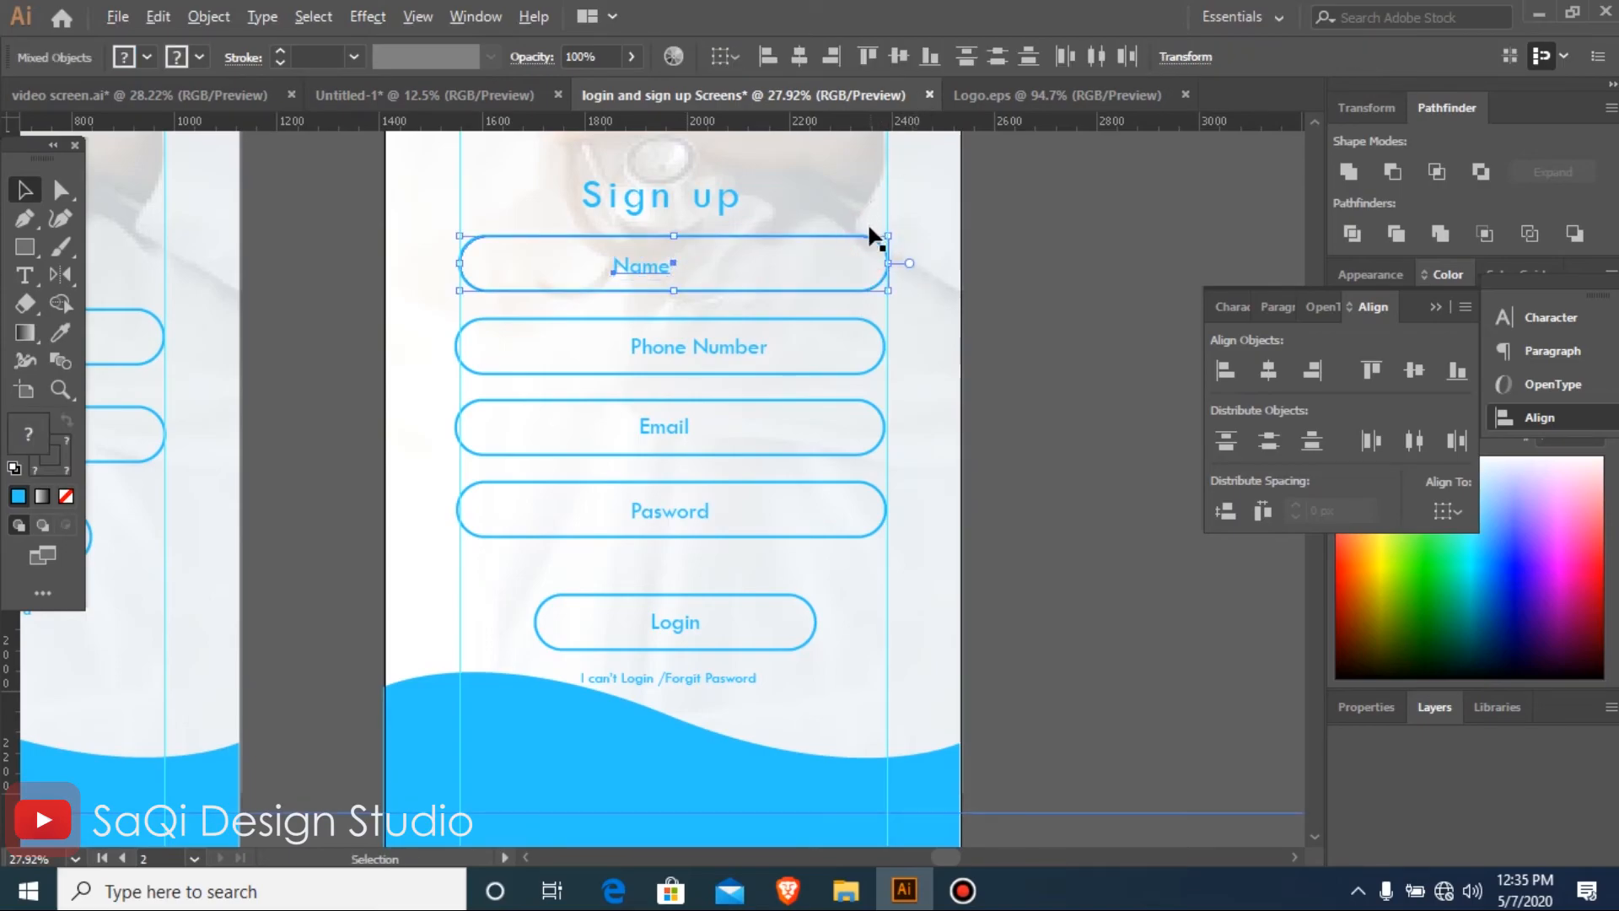
{"action": "left_click", "coordinate": [877, 244]}
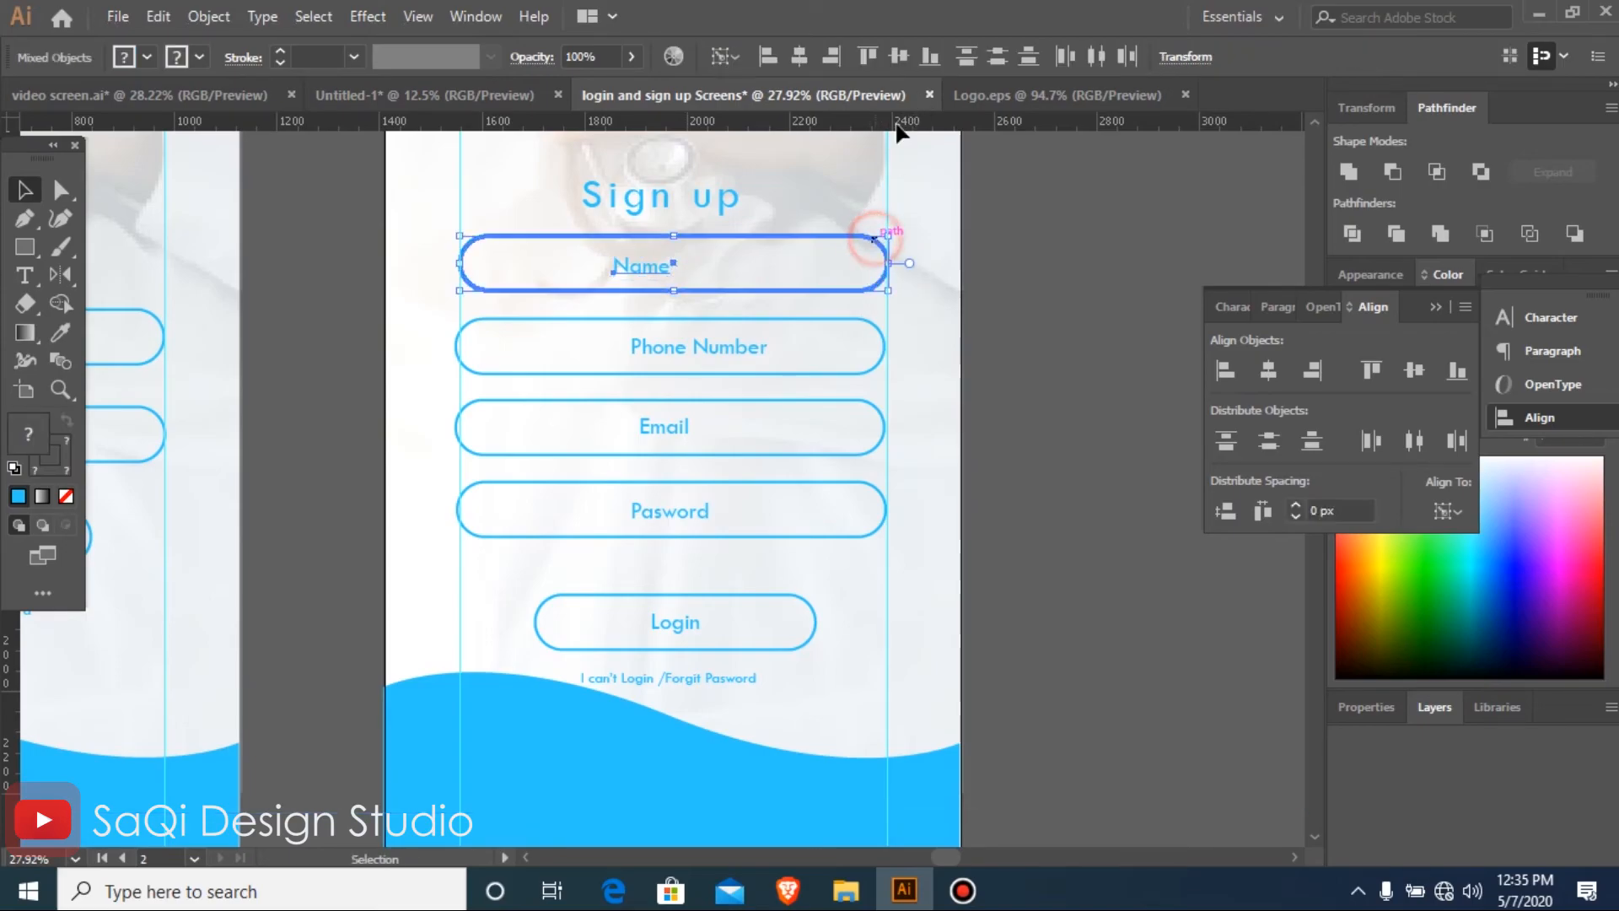
{"action": "left_click", "coordinate": [800, 56]}
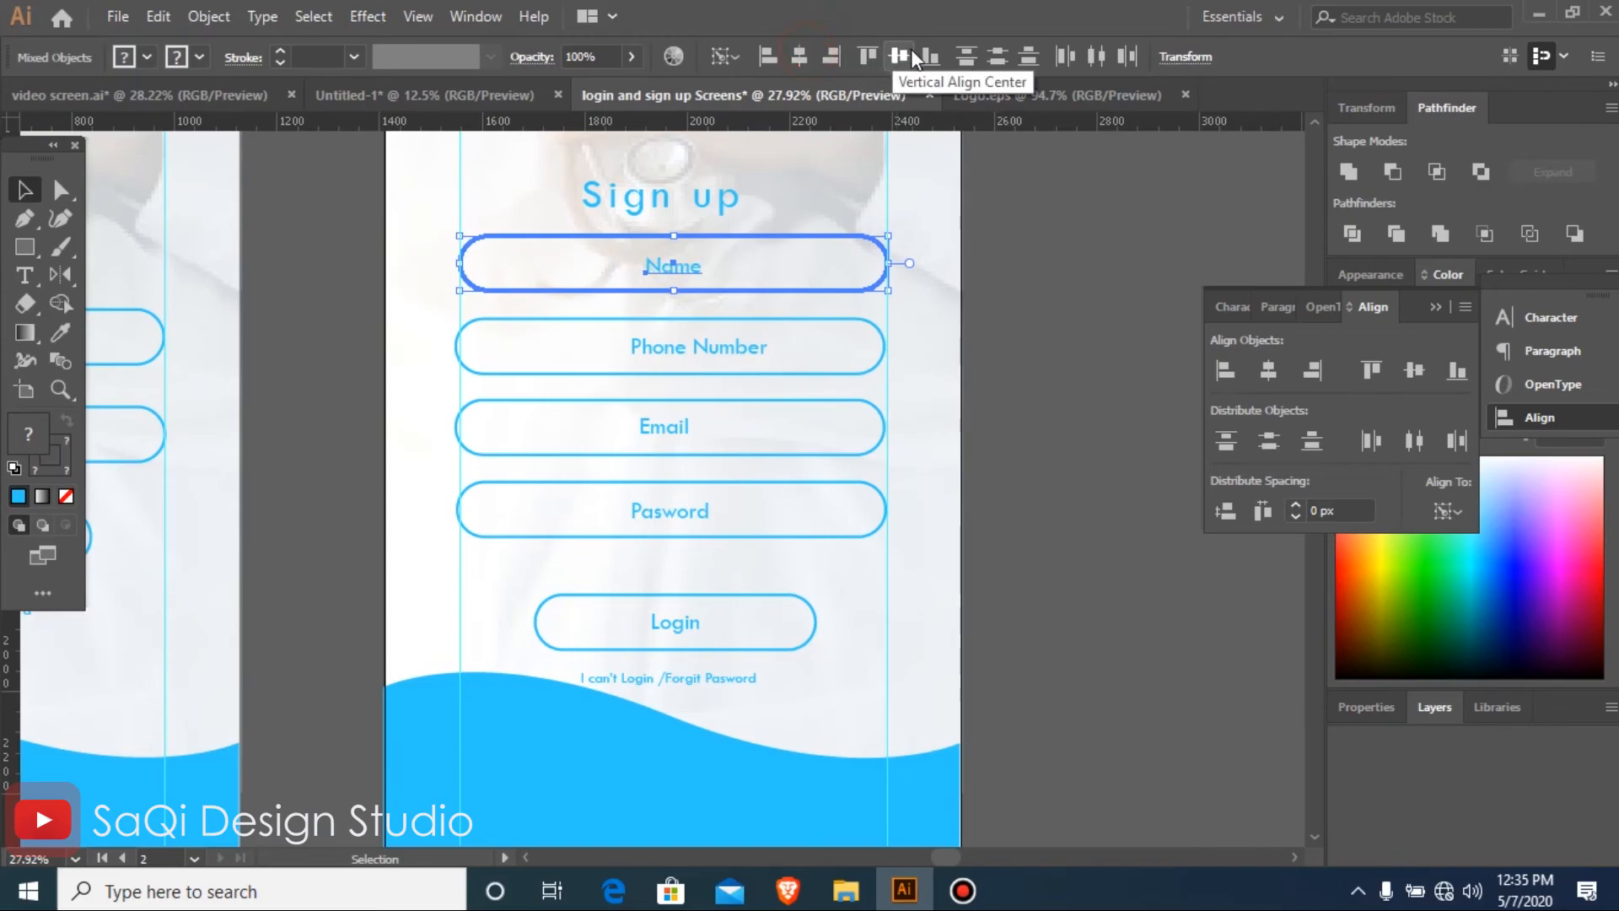
{"action": "left_click", "coordinate": [899, 56]}
Centre the Phone Number label horizontally and vertically within its outline
{"action": "left_click", "coordinate": [683, 346]}
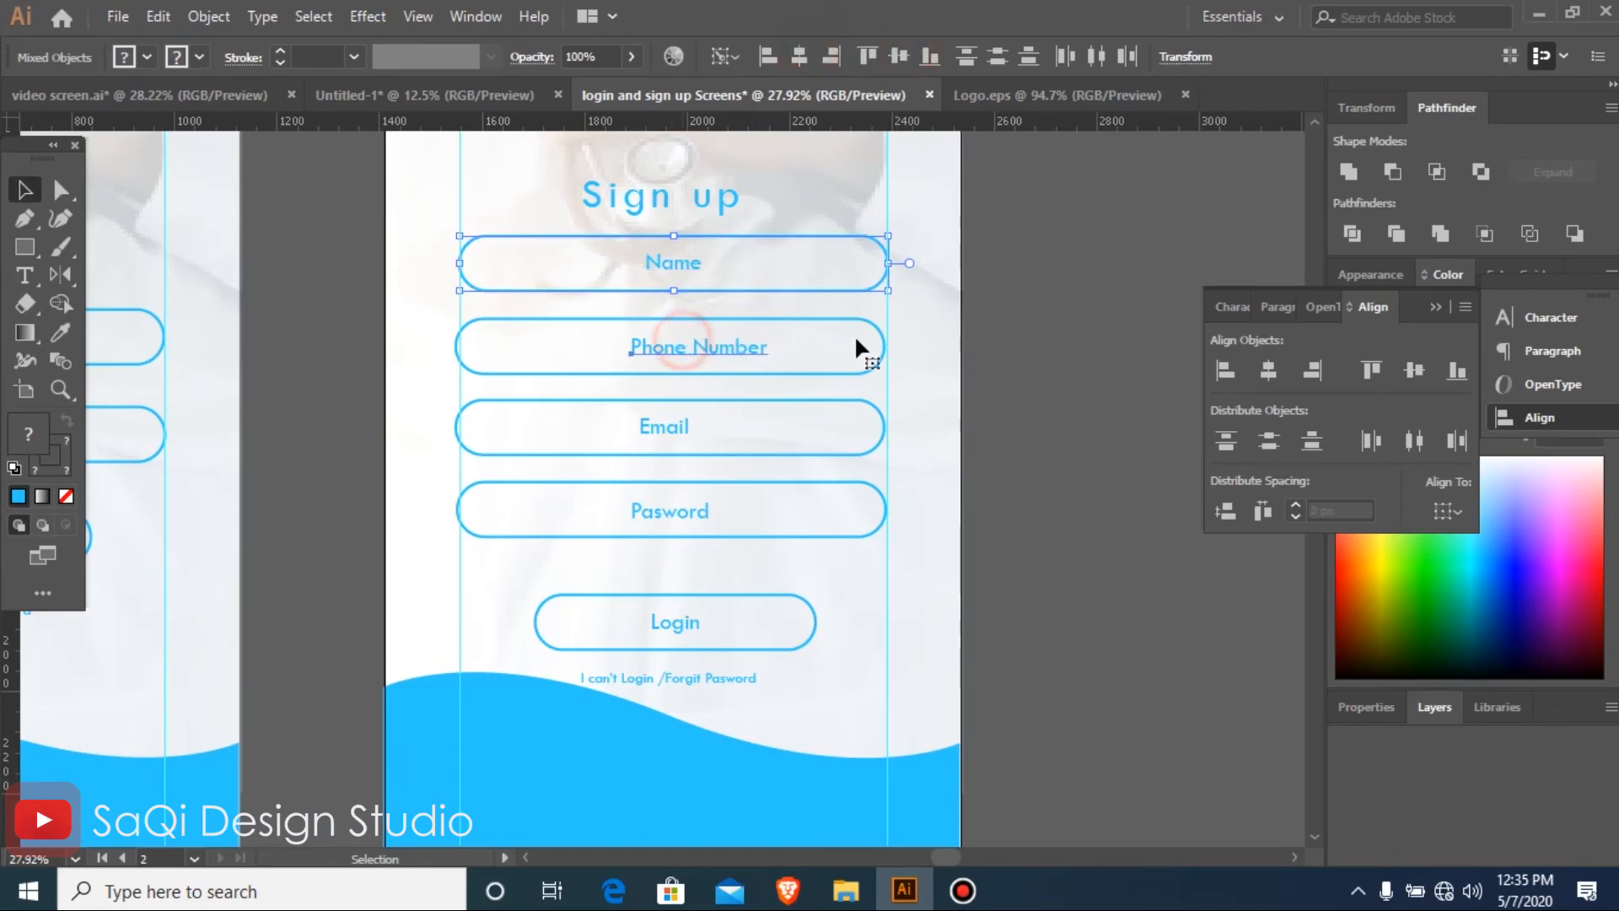
{"action": "left_click", "coordinate": [873, 328], "text": "shift"}
{"action": "left_click", "coordinate": [875, 326]}
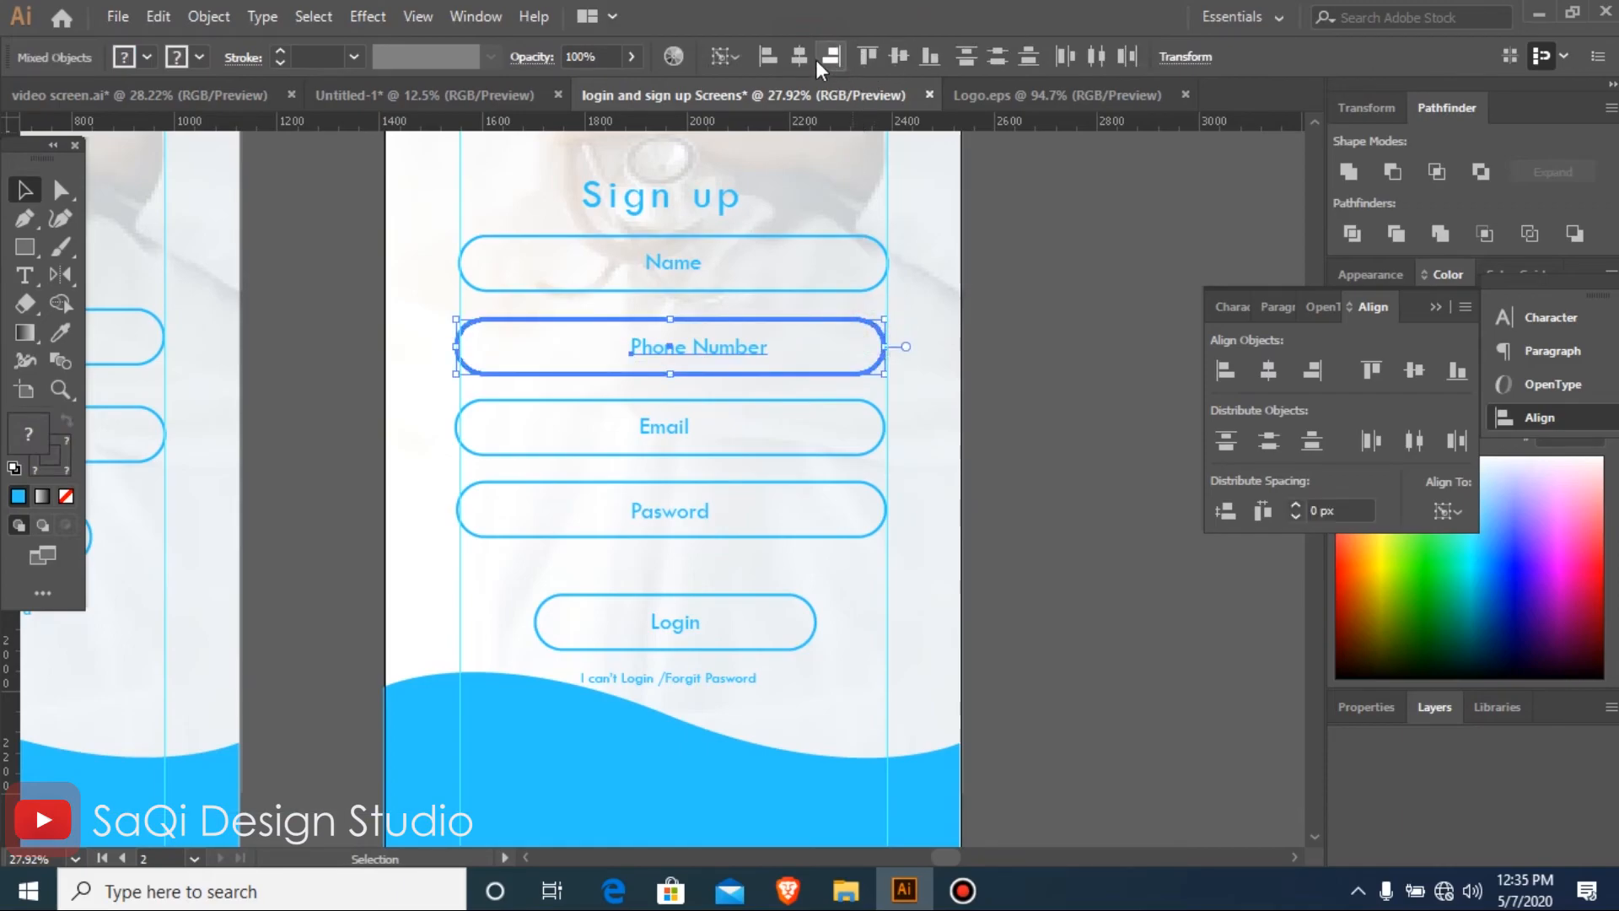
{"action": "left_click", "coordinate": [811, 59]}
{"action": "left_click", "coordinate": [890, 57]}
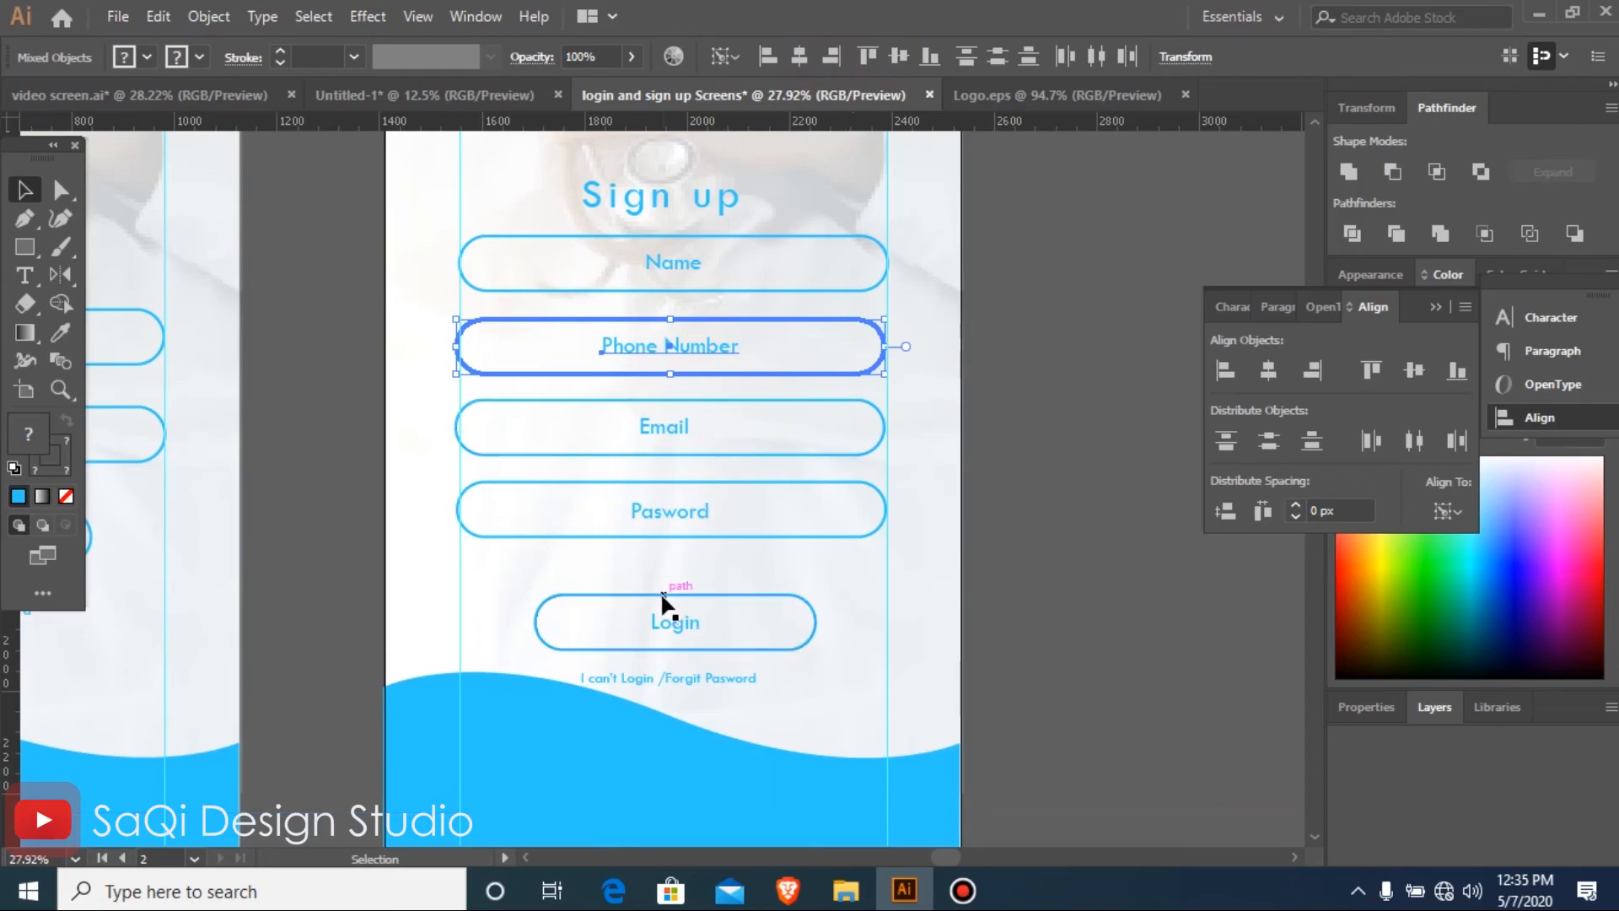
Move the Login button with its label and the forgotten-password line slightly up, closer to the Pasword field
{"action": "left_click", "coordinate": [671, 624]}
{"action": "left_click", "coordinate": [671, 622], "text": "shift"}
{"action": "left_click", "coordinate": [671, 622], "text": "shift"}
{"action": "left_click", "coordinate": [676, 623], "text": "shift"}
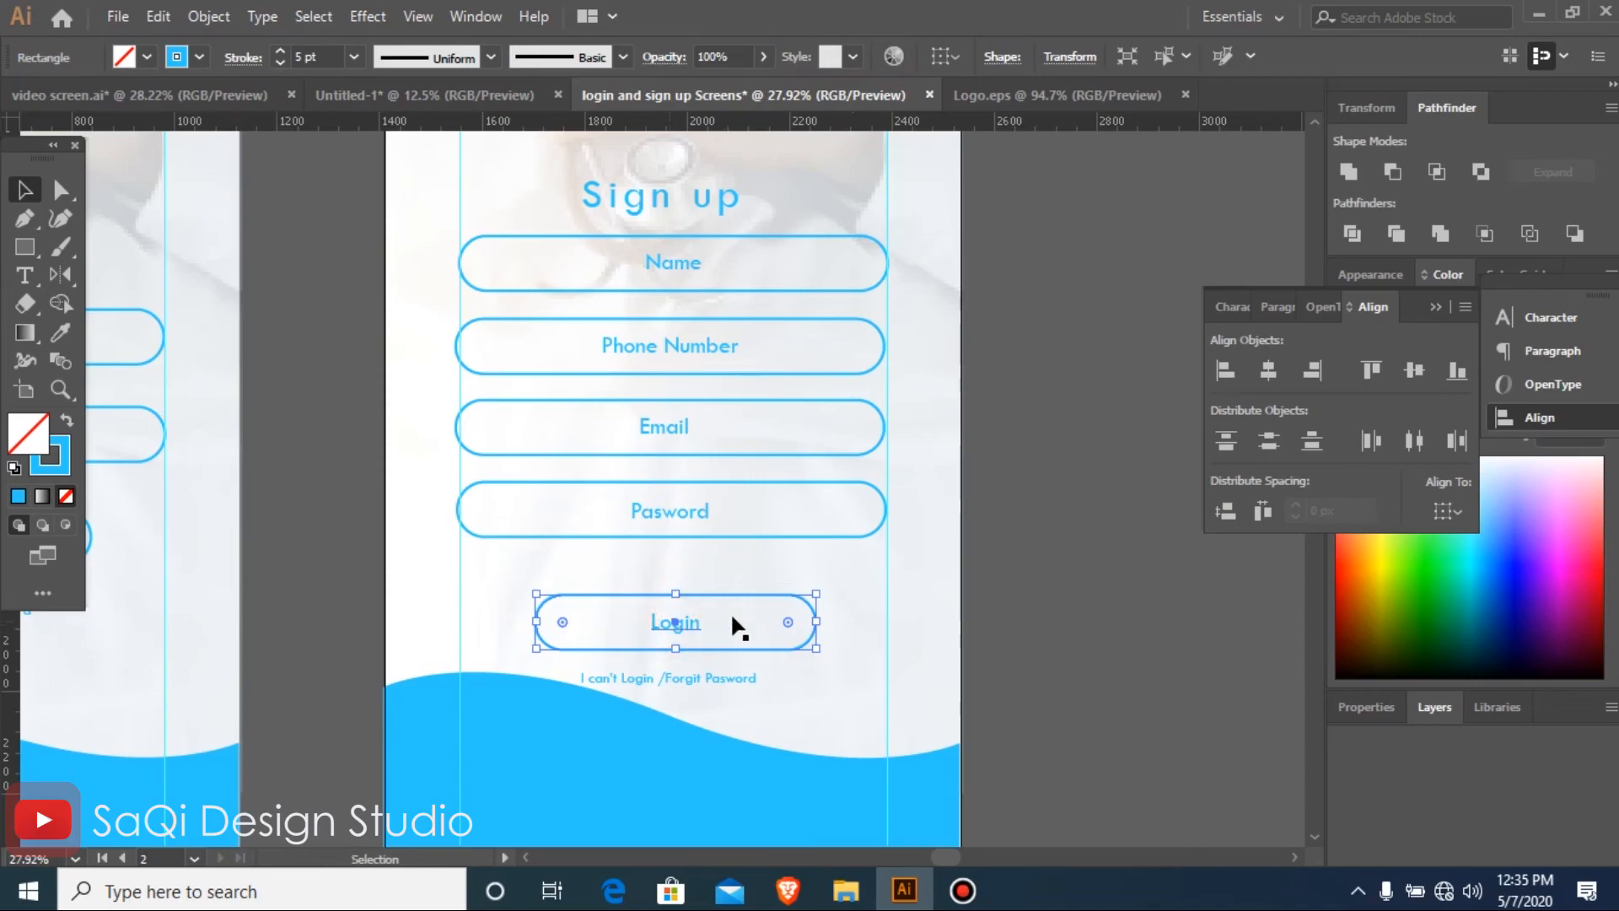
{"action": "left_click_drag", "start_coordinate": [670, 617], "coordinate": [669, 602]}
{"action": "left_click", "coordinate": [672, 679]}
{"action": "left_click_drag", "start_coordinate": [667, 676], "coordinate": [671, 656]}
{"action": "left_click", "coordinate": [1124, 610]}
Centre the Online Doctor logo horizontally on the Sign up screen's background image
{"action": "key", "text": "ctrl+minus"}
{"action": "key", "text": "ctrl+minus"}
{"action": "key", "text": "ctrl+minus"}
{"action": "key", "text": "ctrl+minus"}
{"action": "key", "text": "ctrl+minus"}
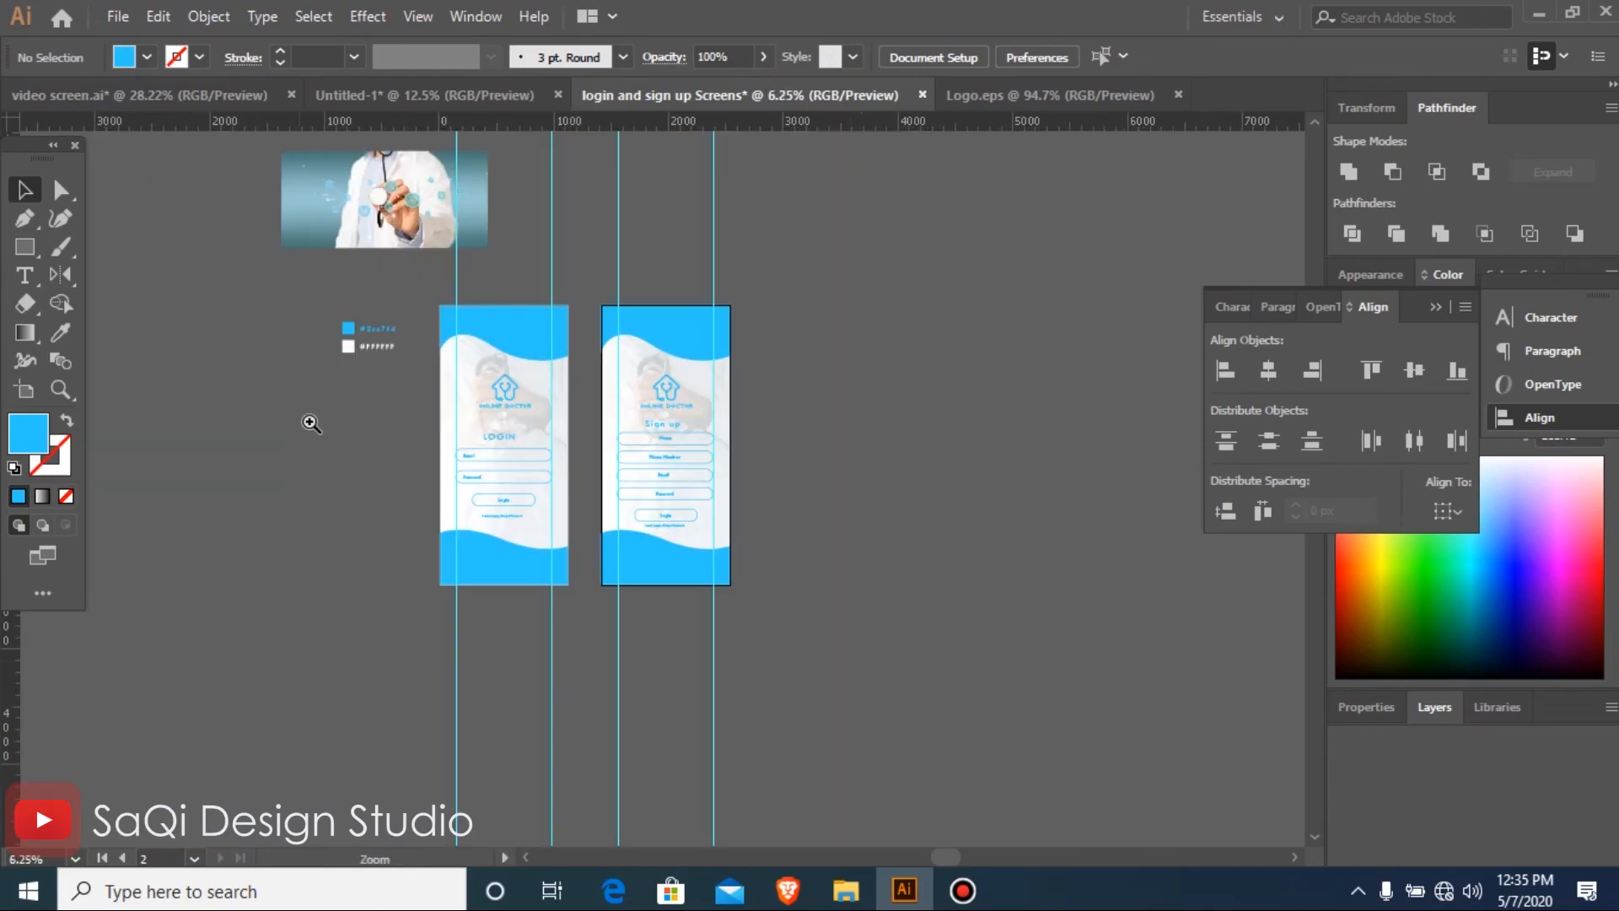
{"action": "left_click_drag", "start_coordinate": [346, 217], "coordinate": [899, 640]}
{"action": "left_click_drag", "start_coordinate": [242, 191], "coordinate": [969, 823]}
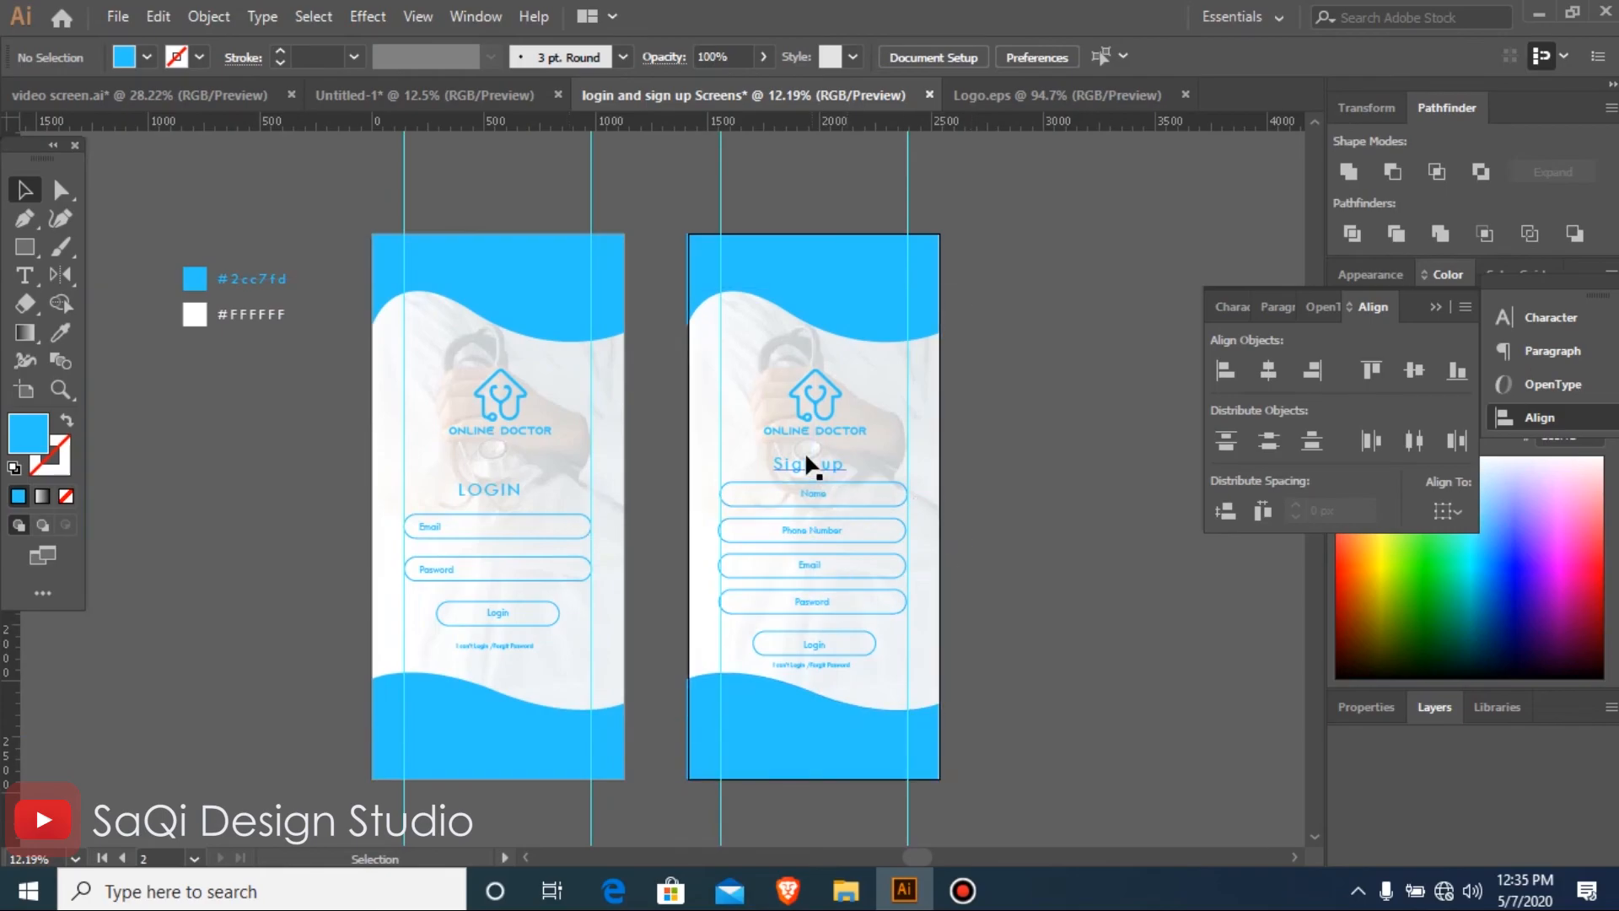
{"action": "left_click", "coordinate": [807, 462]}
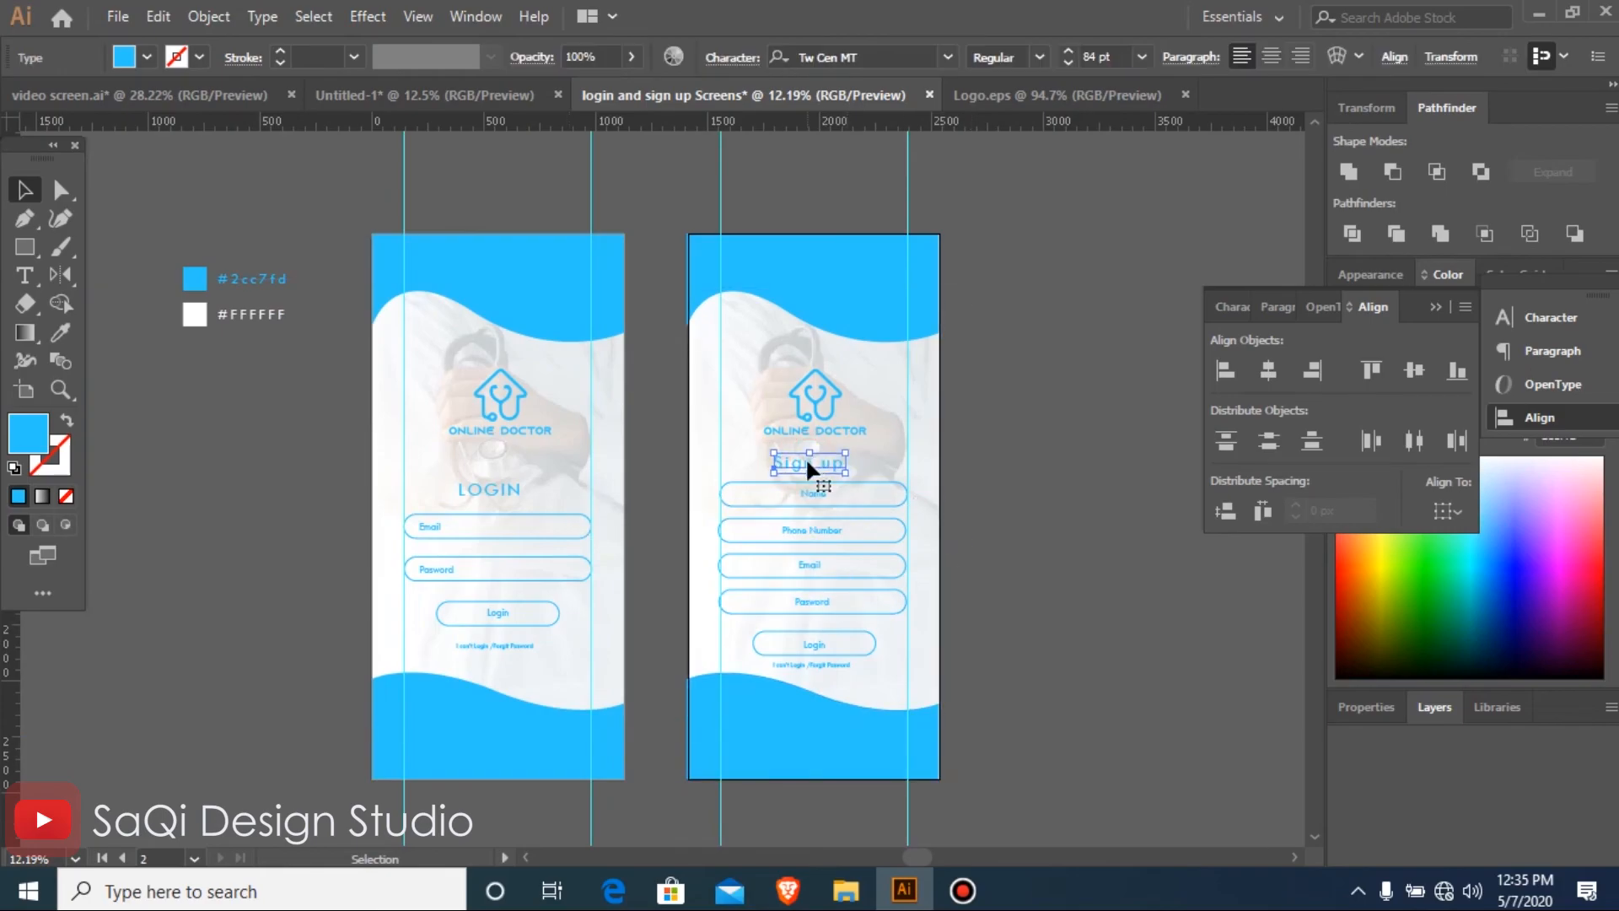
{"action": "key", "text": "ctrl+="}
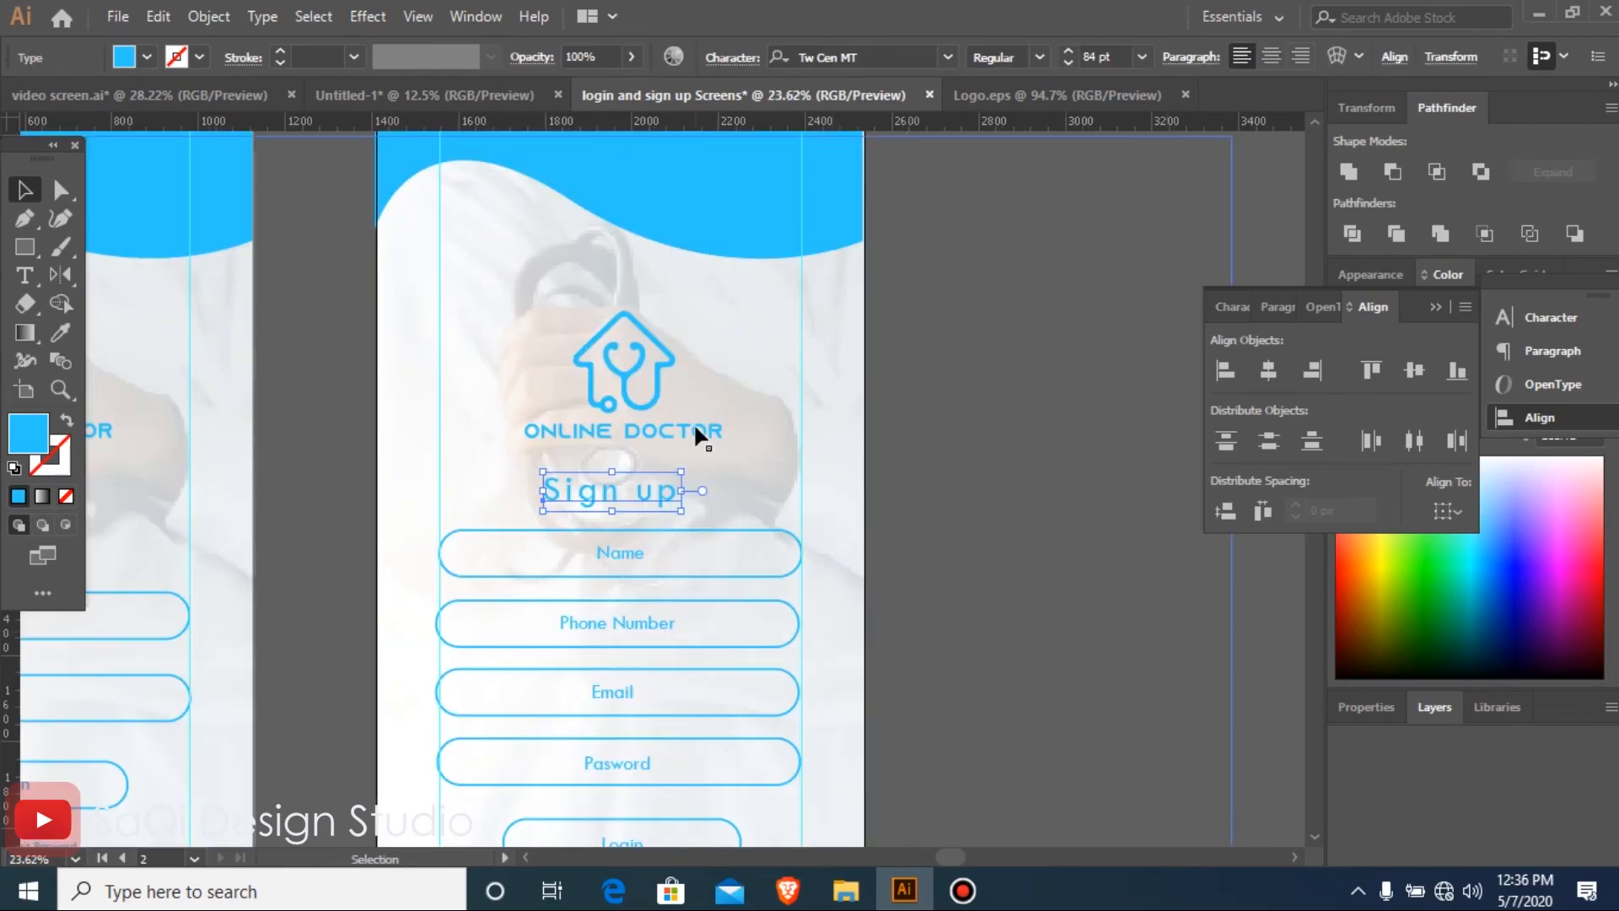
{"action": "left_click", "coordinate": [622, 364]}
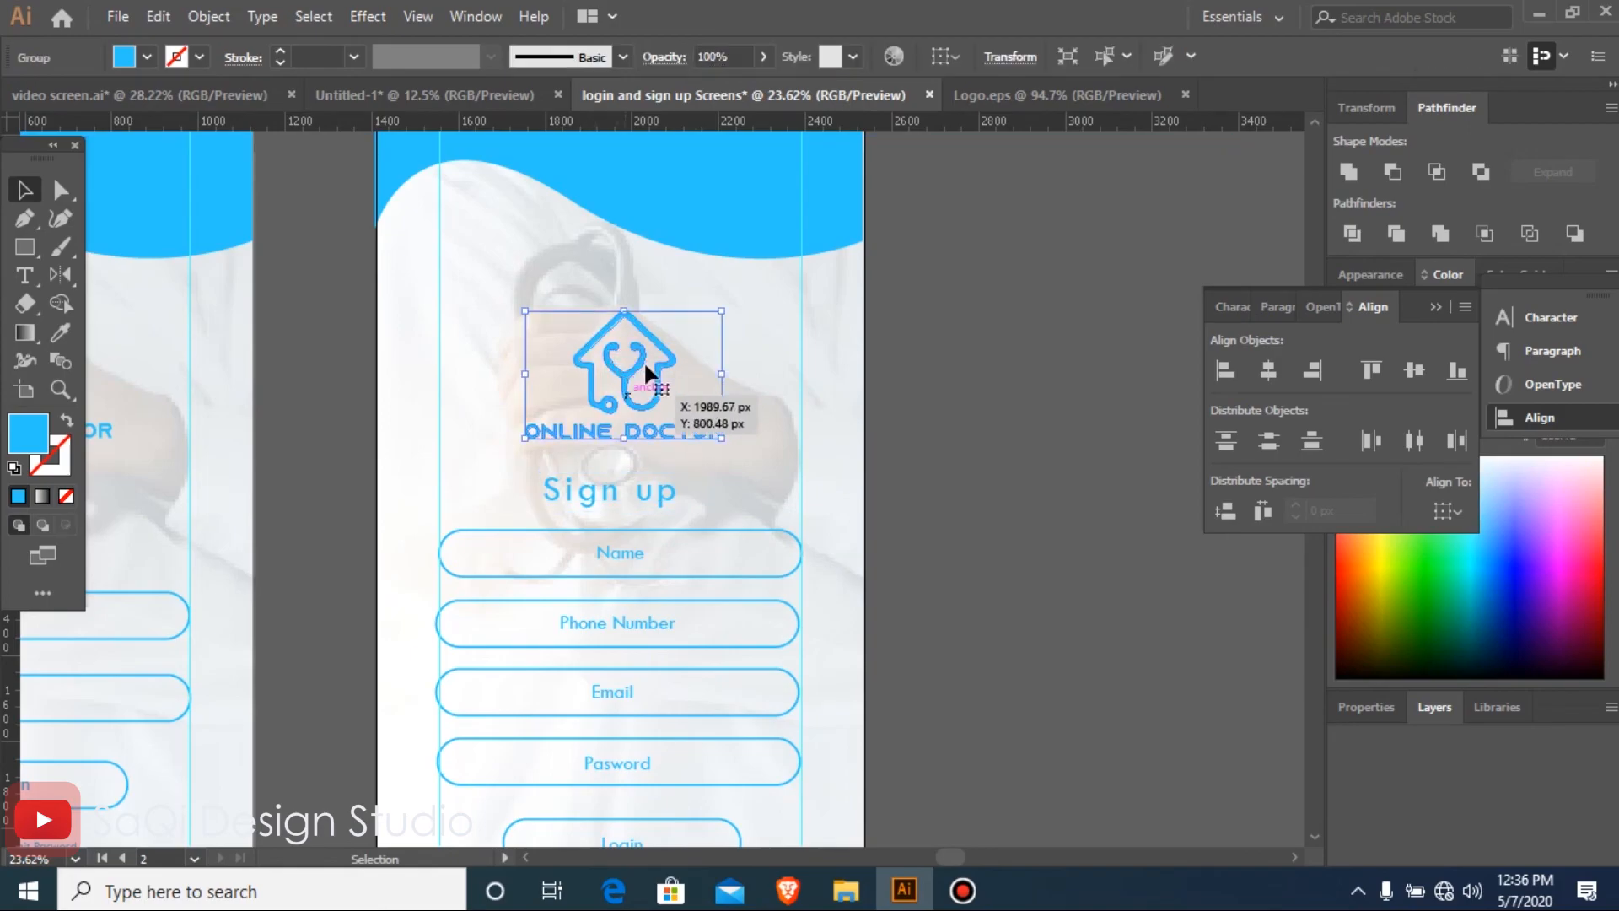
{"action": "left_click", "coordinate": [760, 296]}
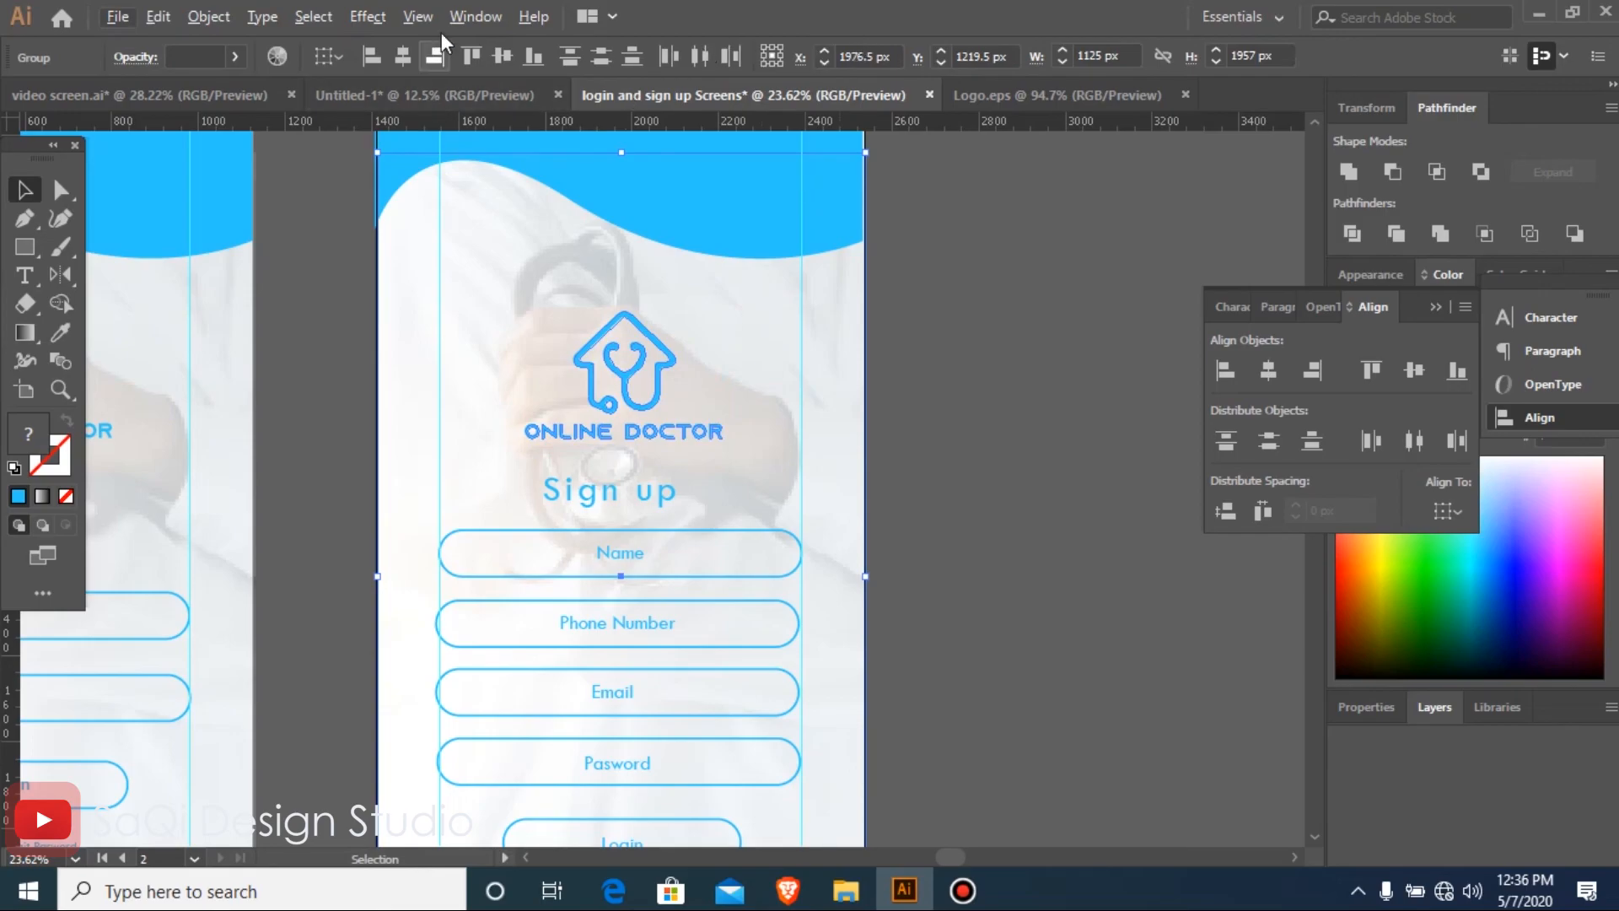
{"action": "left_click", "coordinate": [408, 54]}
{"action": "left_click", "coordinate": [983, 502]}
Delete the vertical guides running through the Login and Sign up artboards
{"action": "key", "text": "ctrl+minus"}
{"action": "key", "text": "ctrl+minus"}
{"action": "key", "text": "ctrl+minus"}
{"action": "key", "text": "ctrl+minus"}
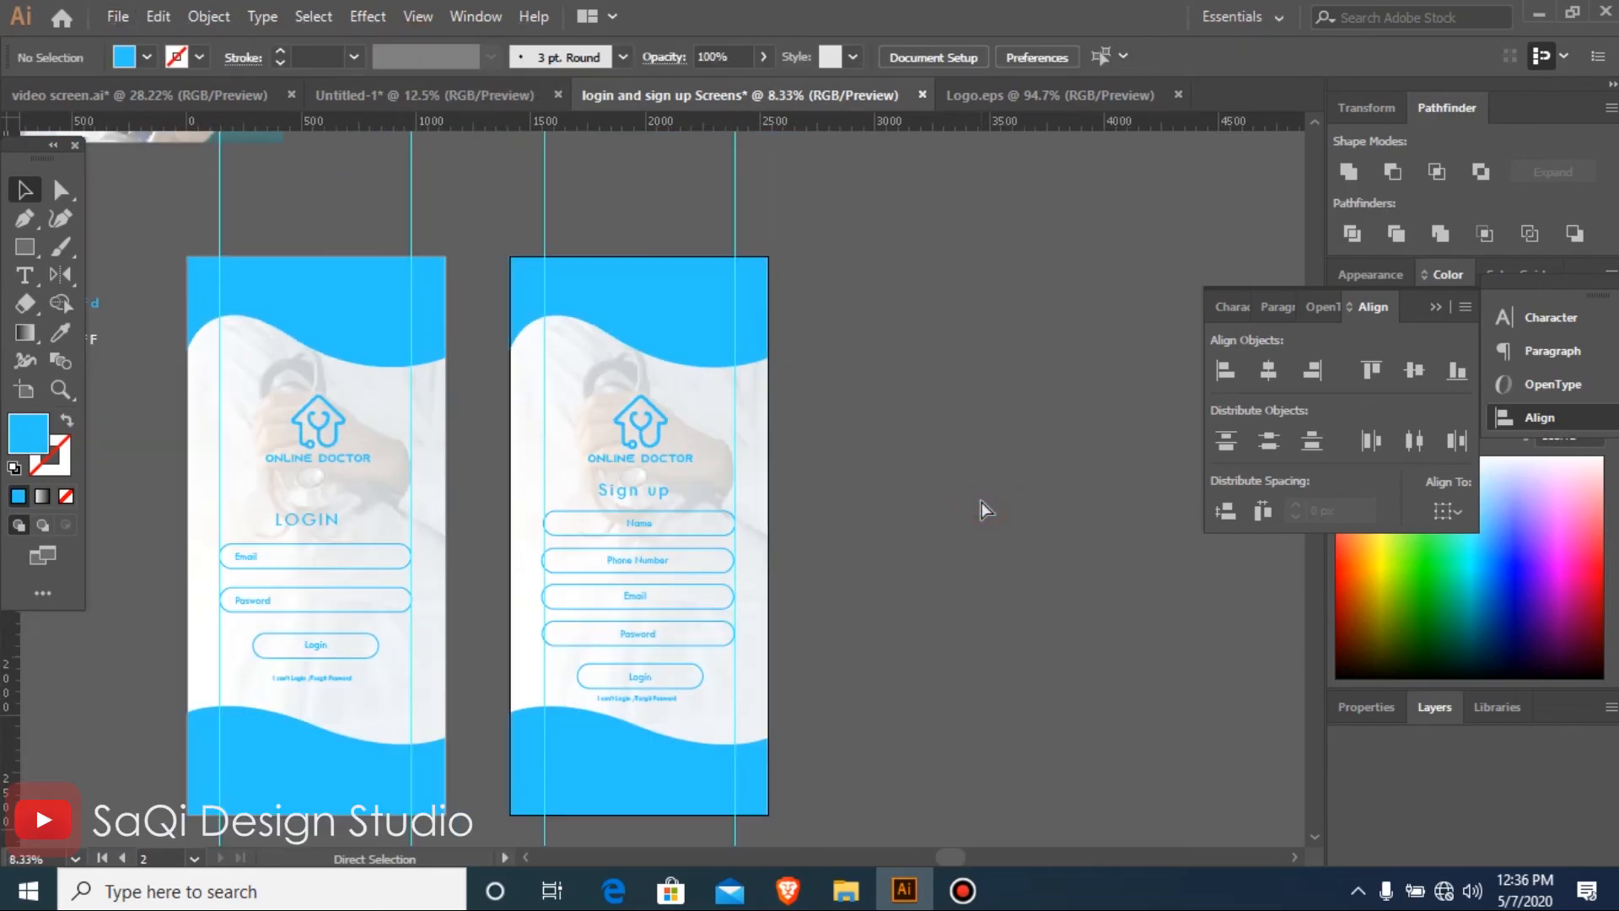
{"action": "left_click_drag", "start_coordinate": [332, 287], "coordinate": [887, 668]}
{"action": "left_click", "coordinate": [272, 257]}
{"action": "left_click_drag", "start_coordinate": [1115, 865], "coordinate": [970, 751]}
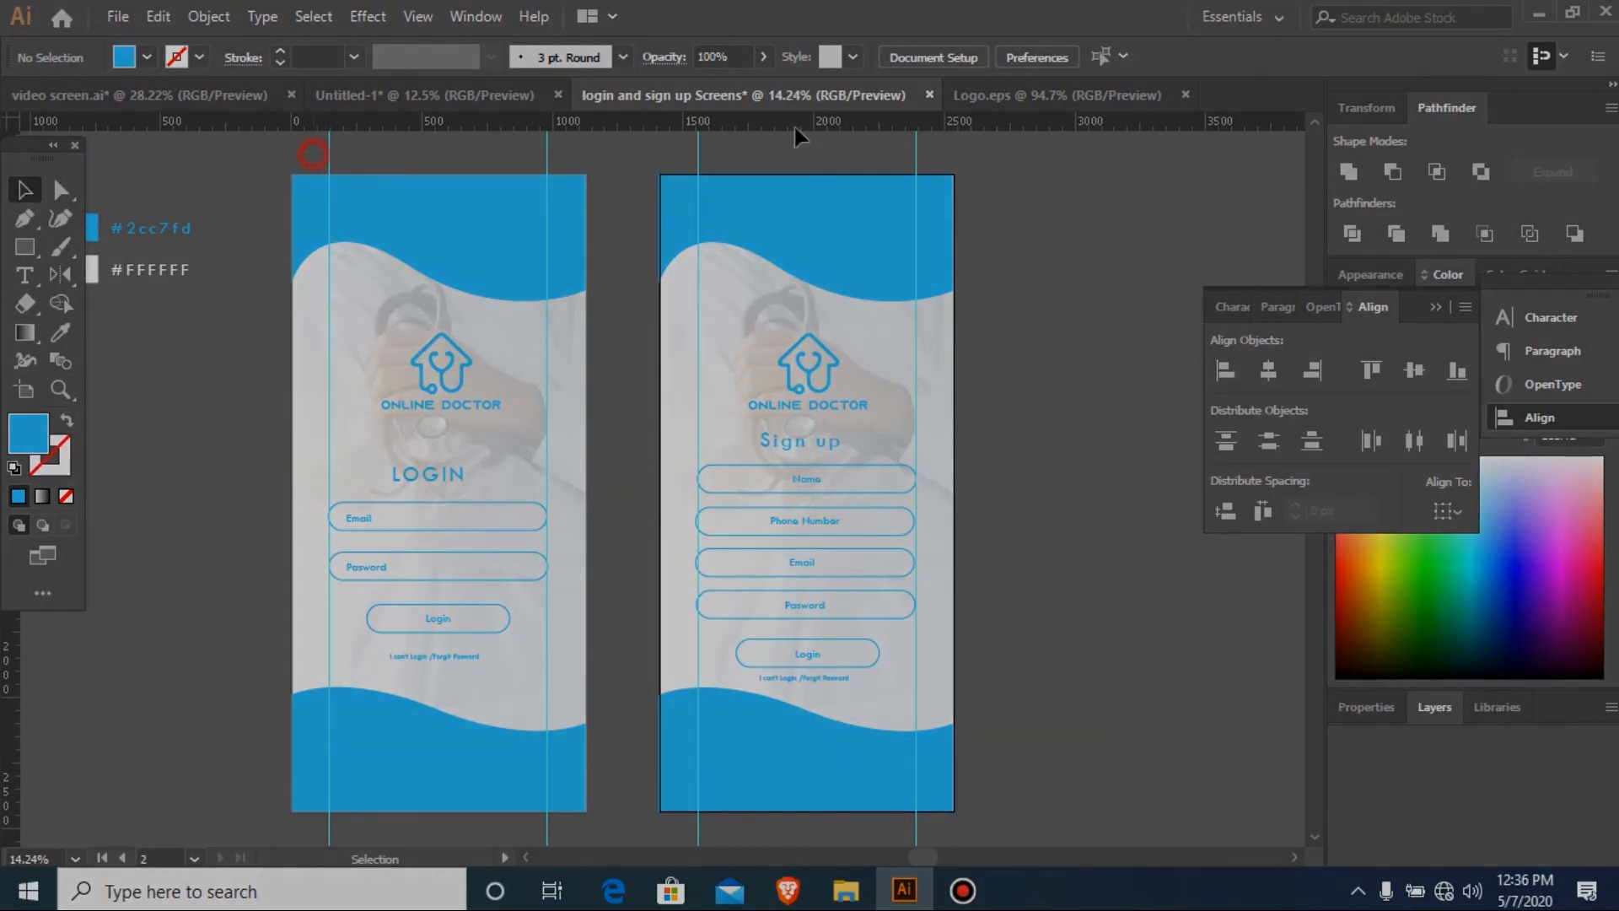
{"action": "scroll", "coordinate": [1090, 210], "scroll_direction": "up", "scroll_amount": 1}
{"action": "left_click_drag", "start_coordinate": [1079, 182], "coordinate": [1080, 182]}
{"action": "key", "text": "Delete"}
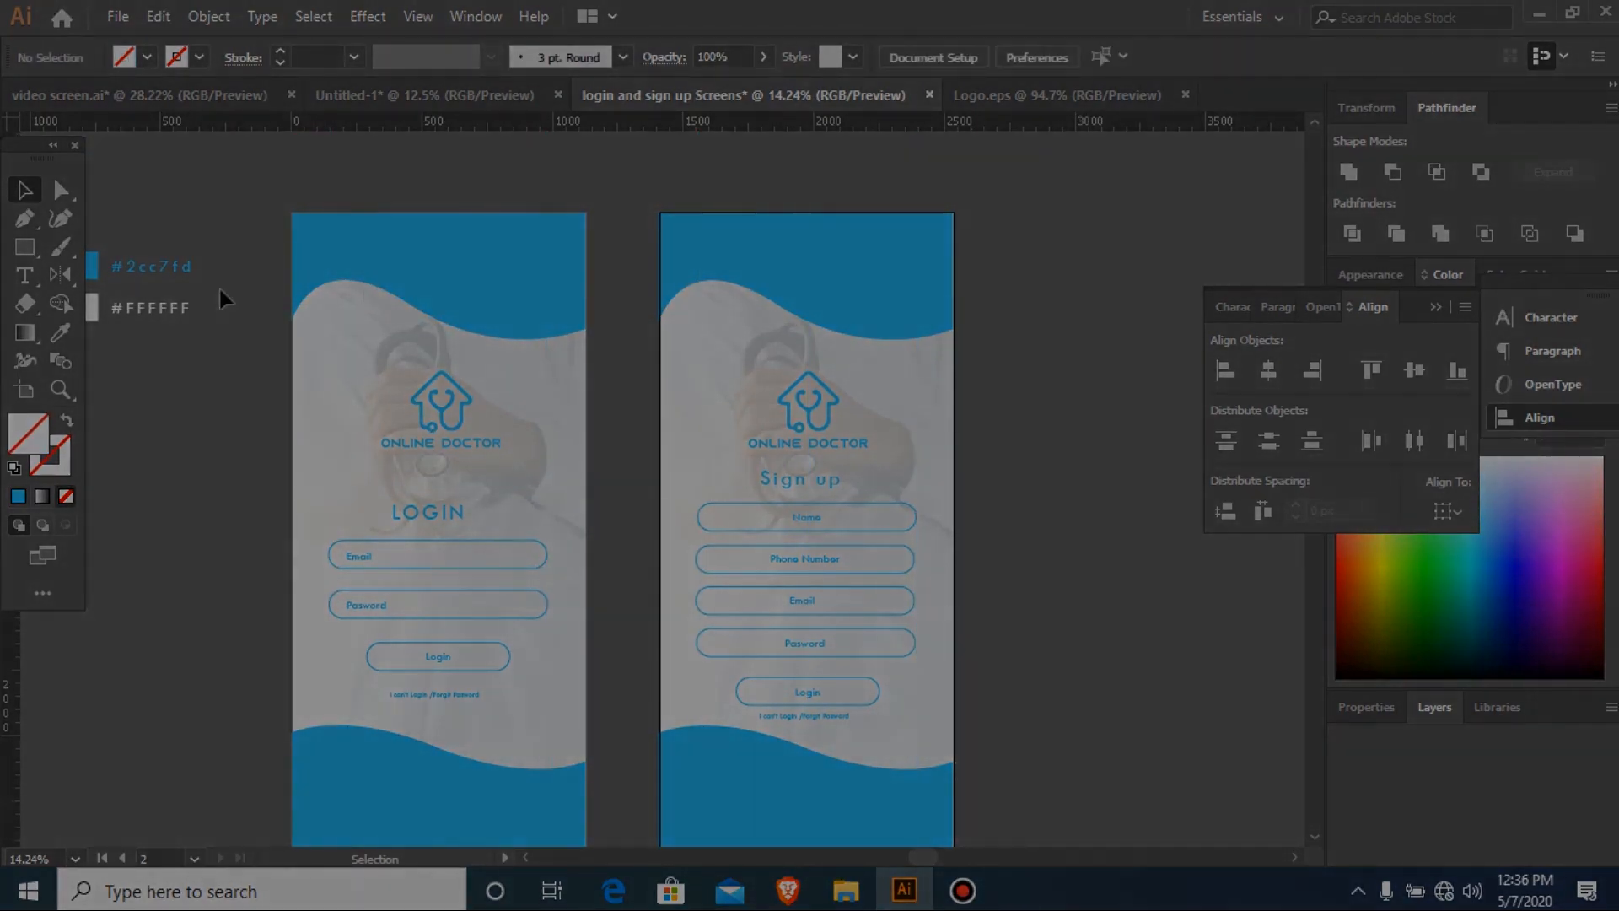
Show both finished artboards together in full-screen mode
{"action": "key", "text": "ctrl+minus"}
{"action": "key", "text": "ctrl+minus"}
{"action": "left_click_drag", "start_coordinate": [431, 288], "coordinate": [876, 717]}
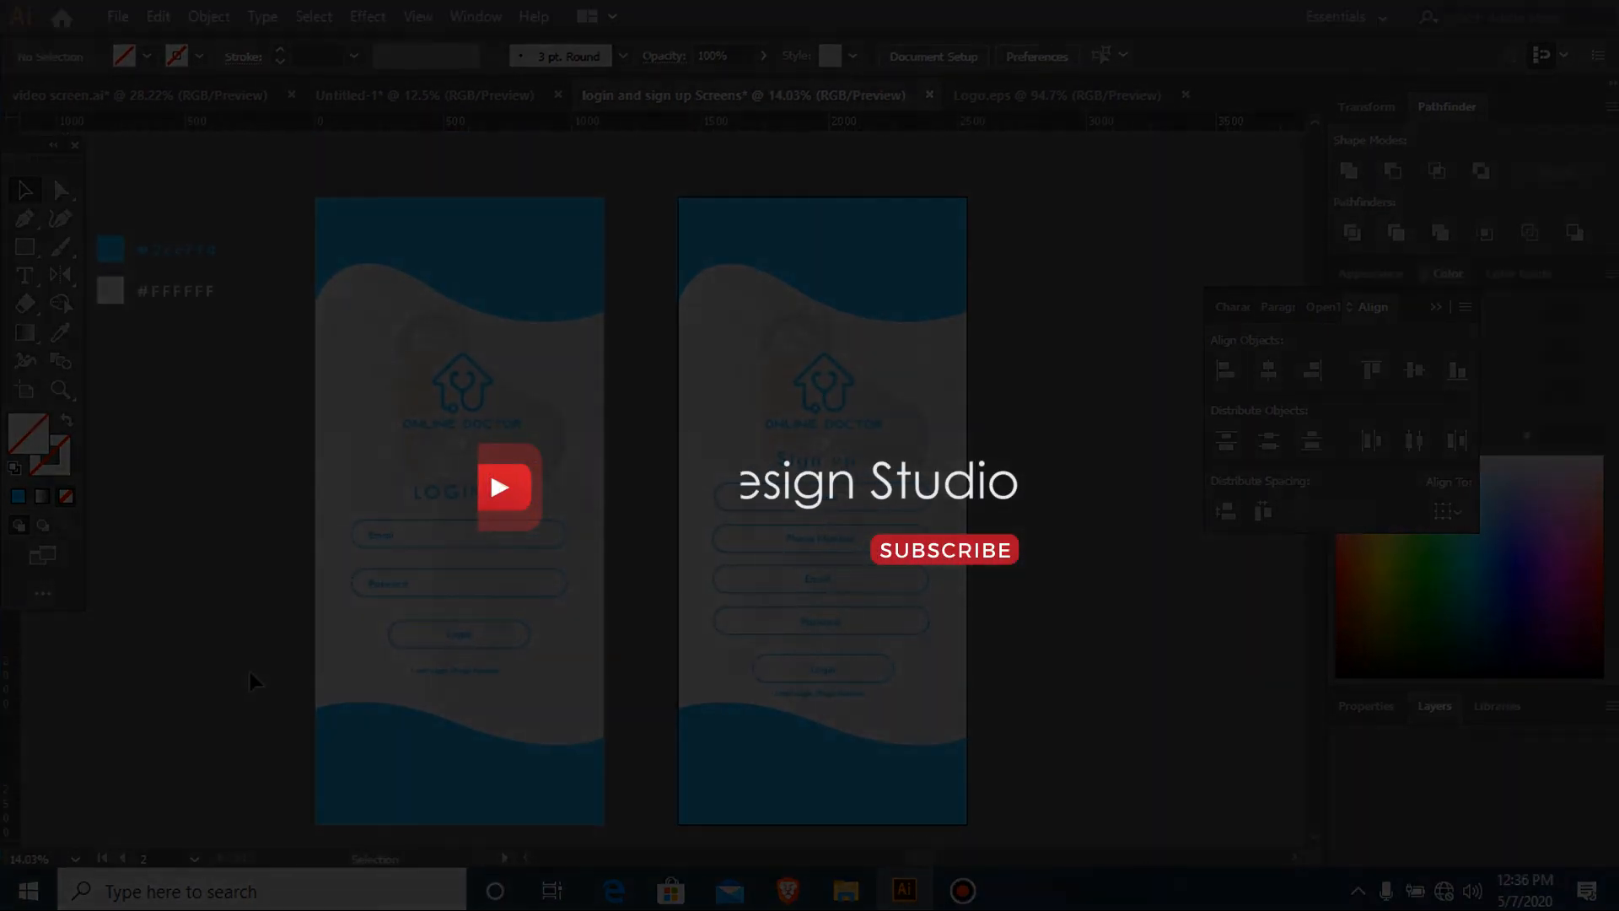
{"action": "key", "text": "f"}
{"action": "key", "text": "f"}
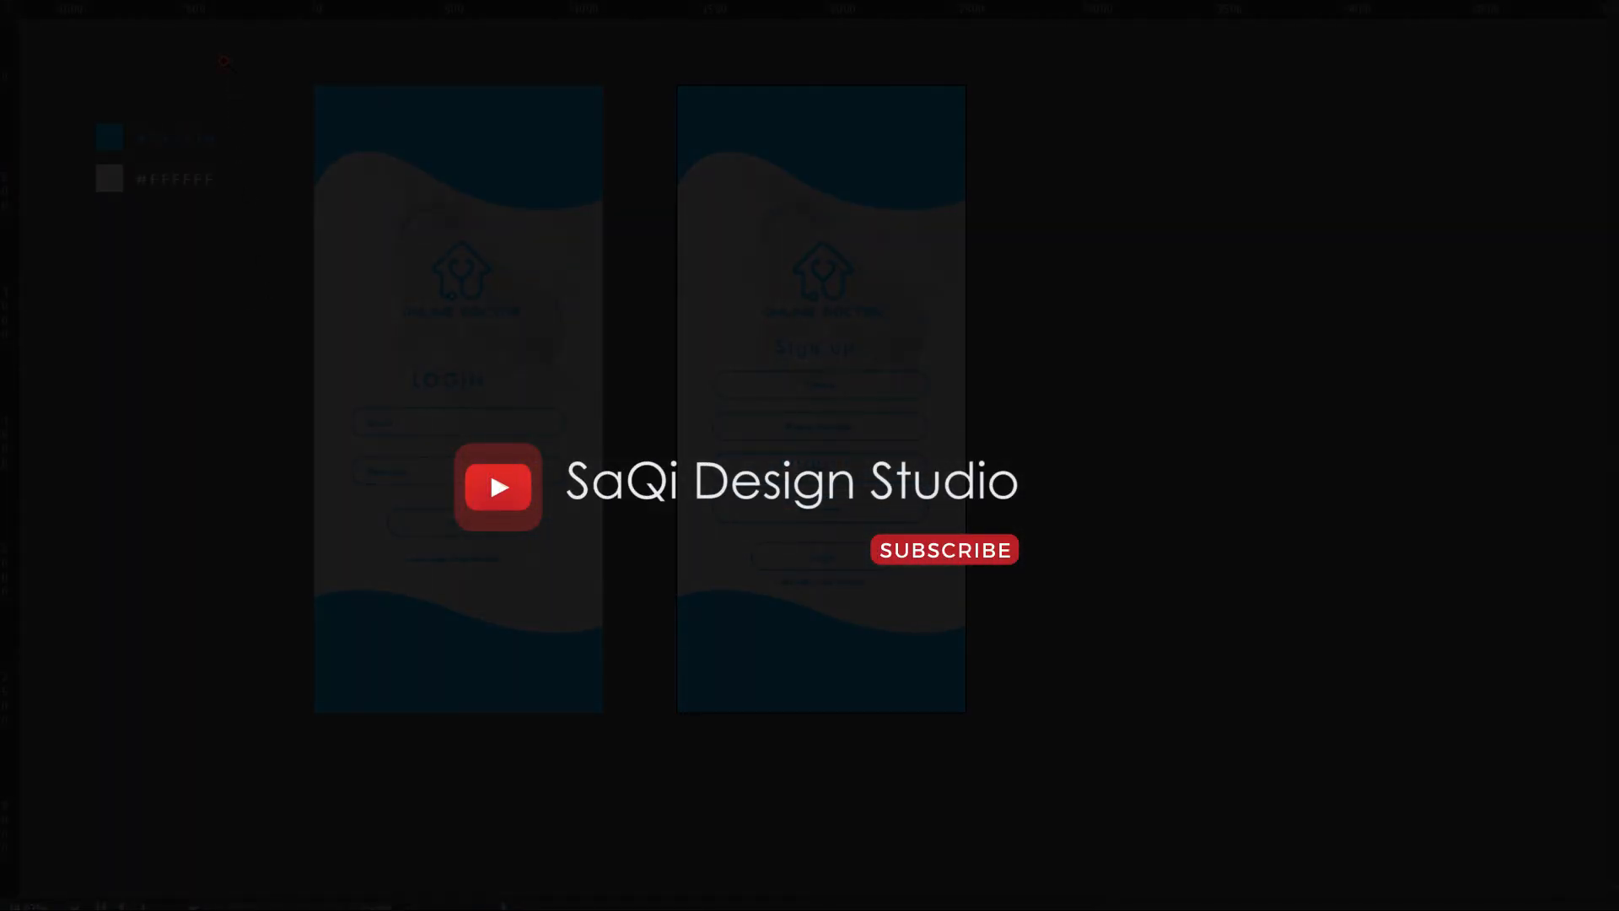